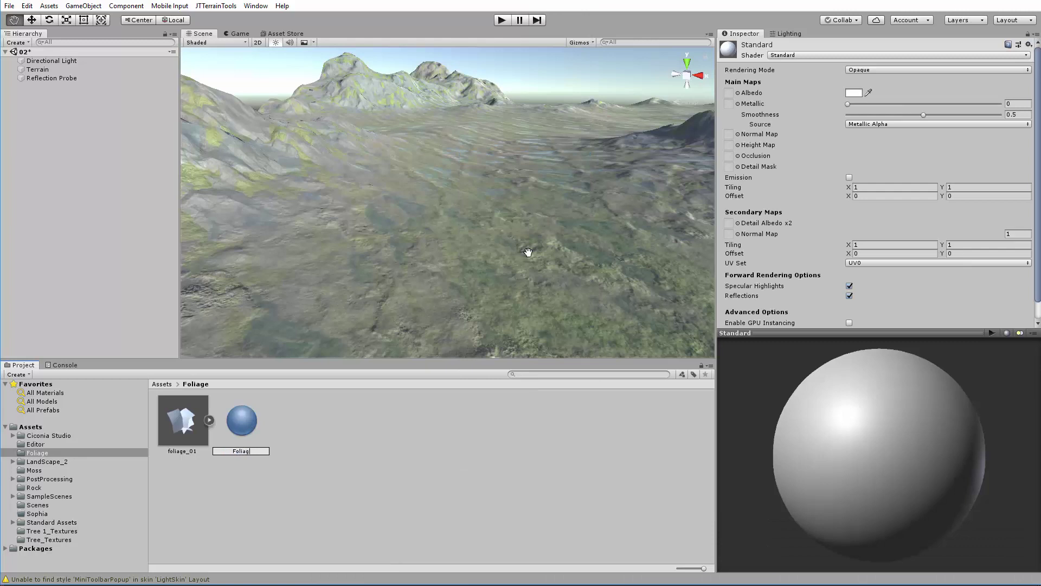
- Name the new material in the Foliage folder Foliage_01_Mtl and select it
text(1_Mtl)
key(Return)
click(318, 448)
click(249, 437)
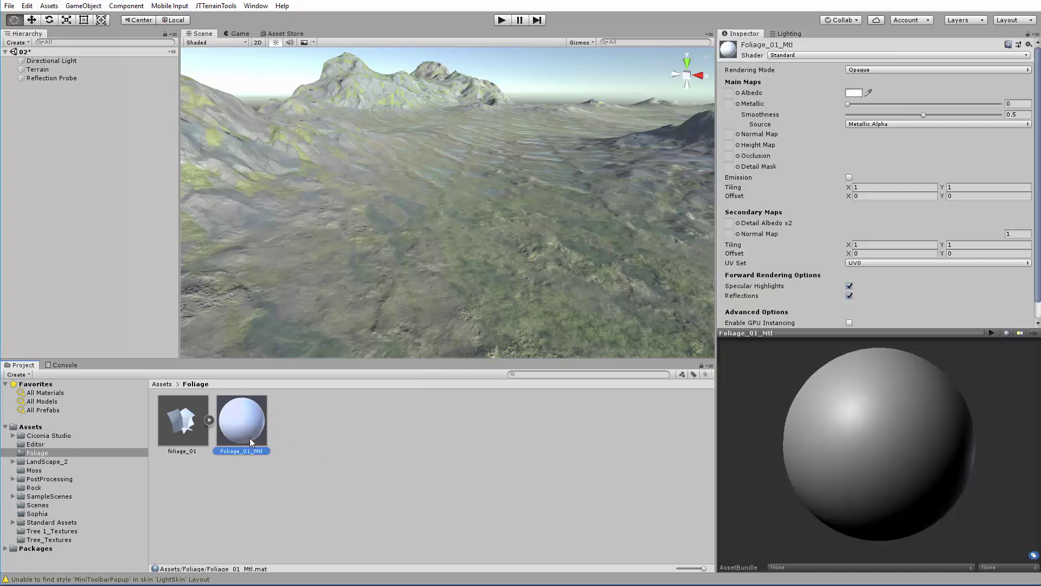
- Remap the foliage_01 model's blinn1 material to Foliage_01_Mtl, apply the import settings and check the model asset
click(169, 414)
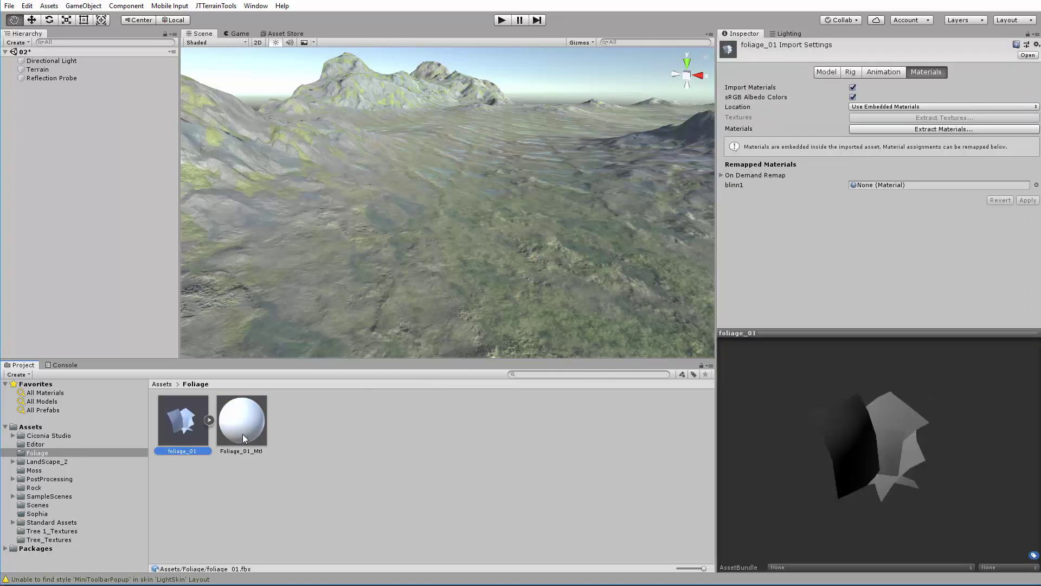
drag(242, 434, 864, 187)
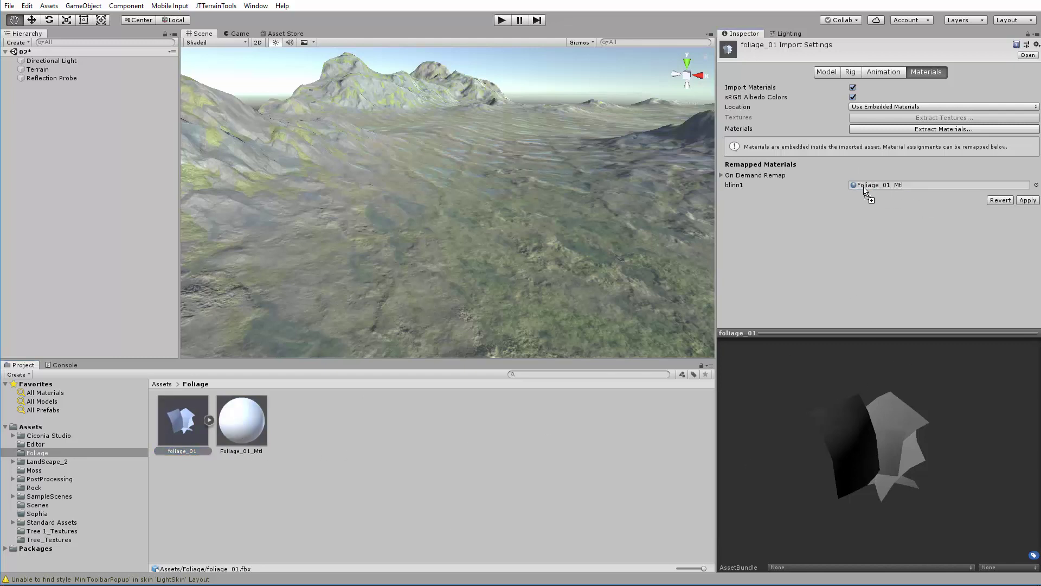
click(267, 514)
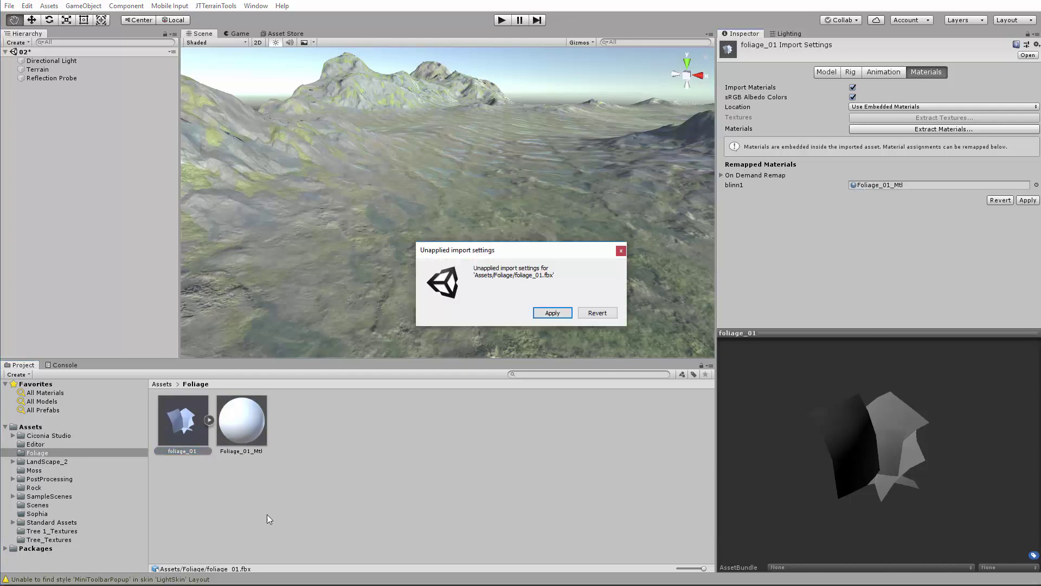
click(566, 309)
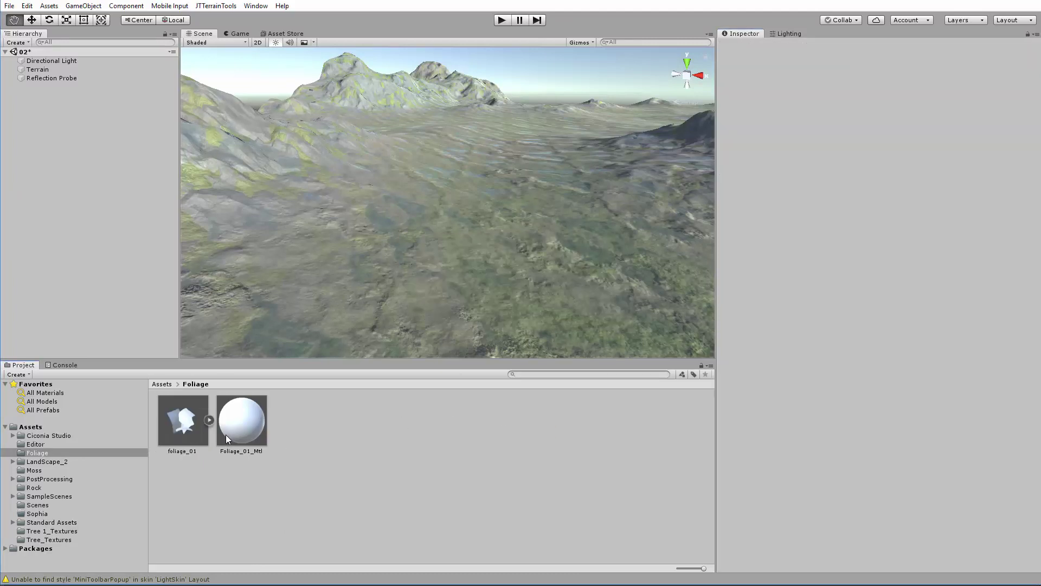
click(172, 428)
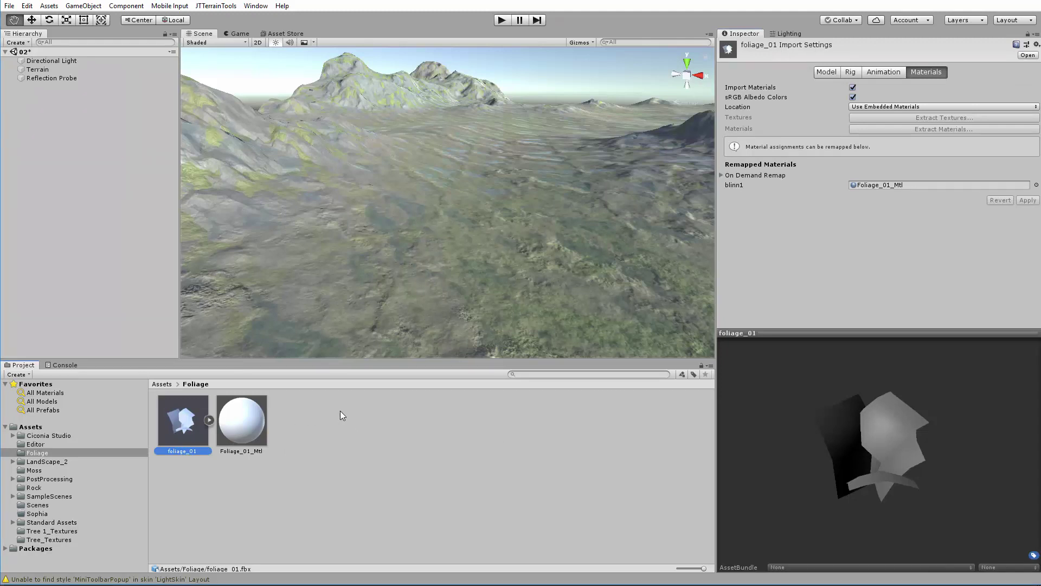
click(209, 420)
click(210, 421)
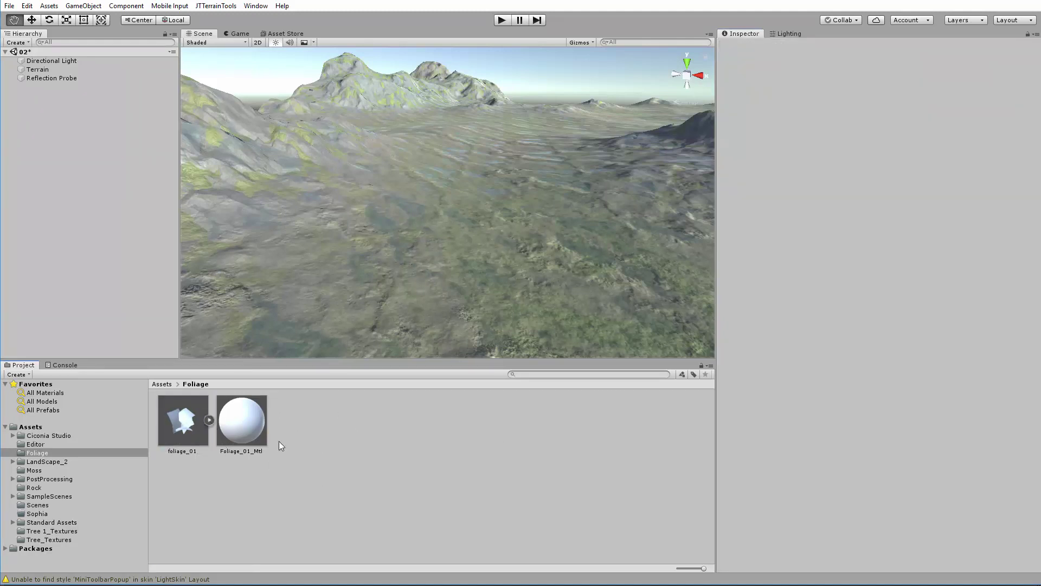
- Set the Foliage_01_Mtl material's rendering mode to Fade
click(261, 421)
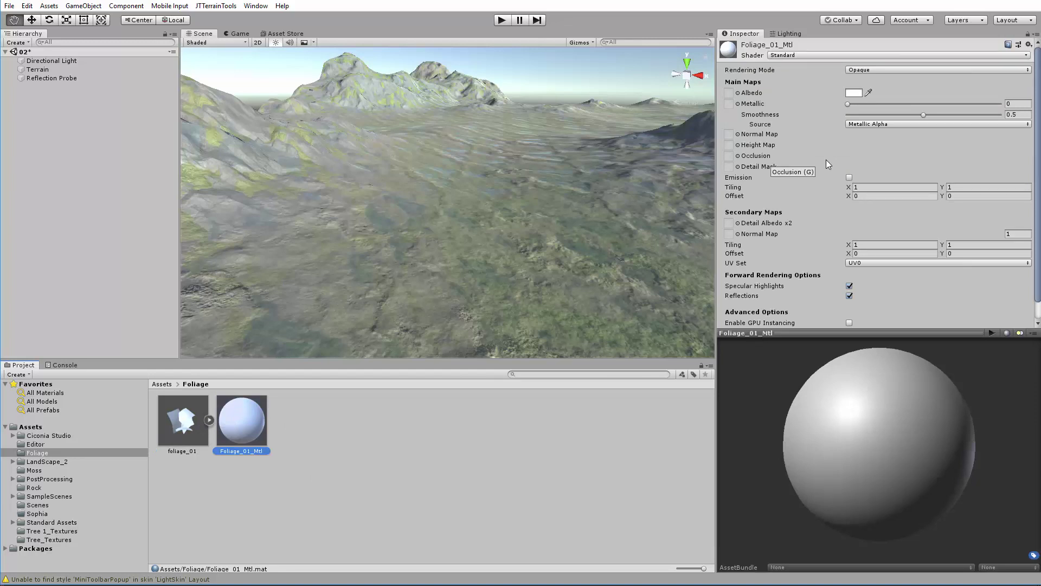
click(885, 73)
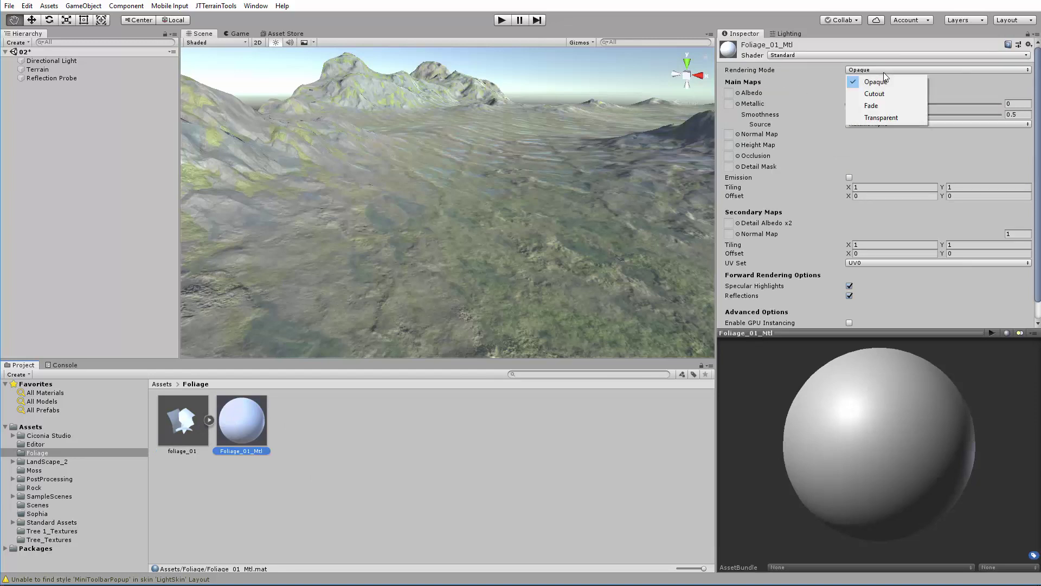
click(871, 106)
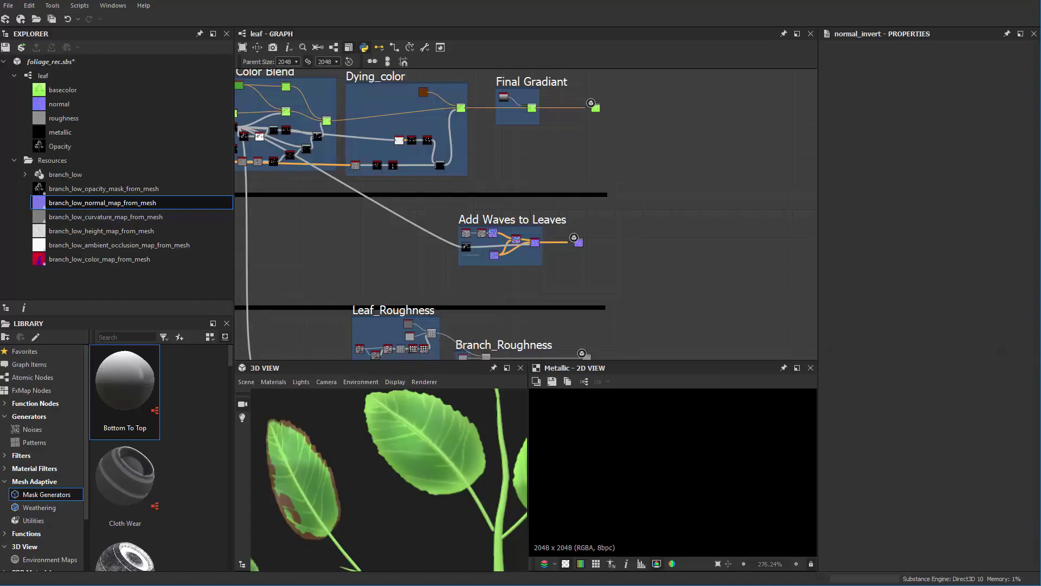
- Switch to Substance Designer and inspect the Base Color output node in the leaf graph
scroll(597, 257, down, 4)
scroll(594, 231, up, 10)
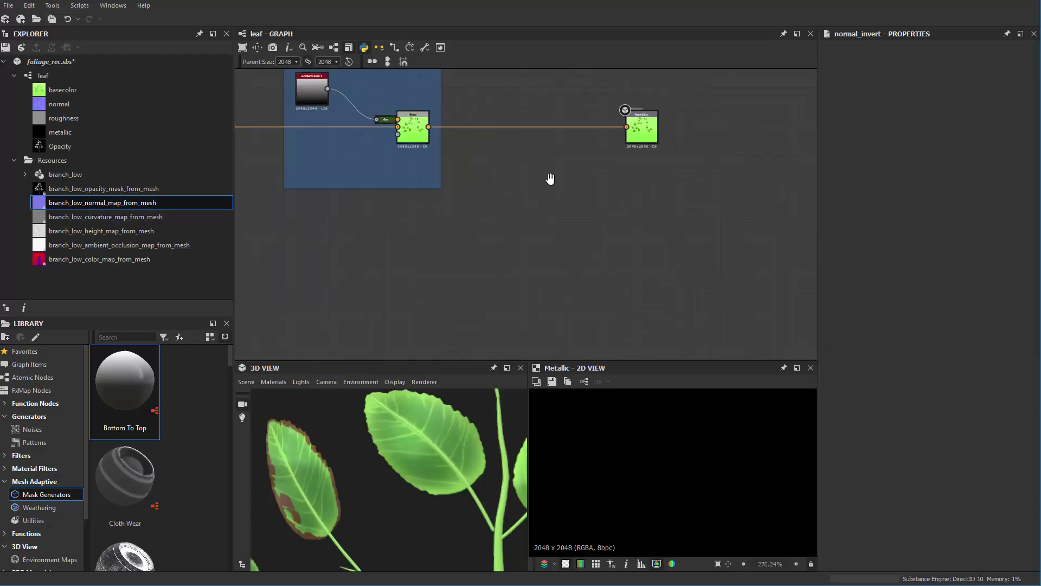
click(617, 203)
scroll(634, 183, up, 4)
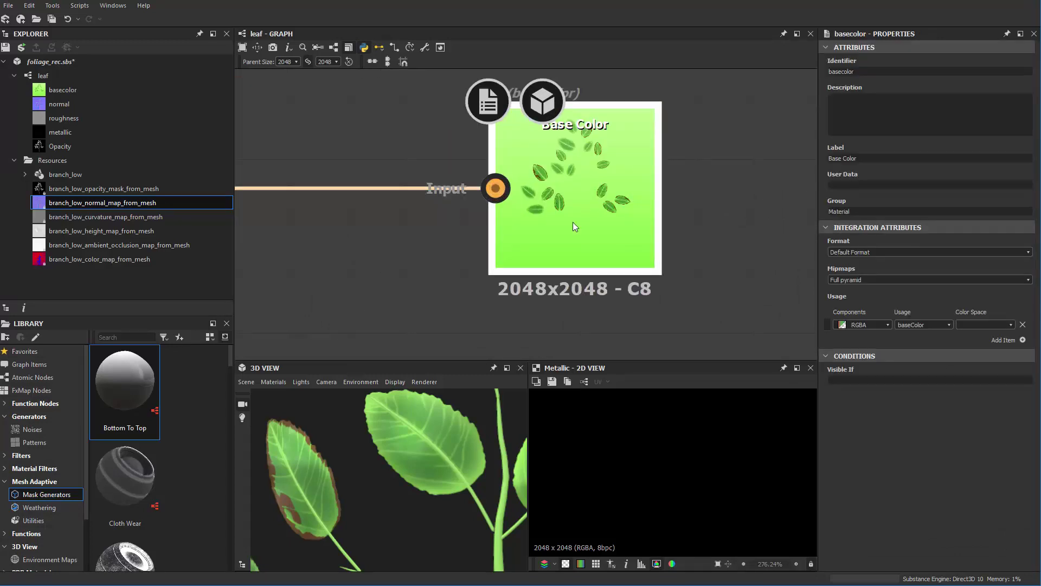
- Copy the bitmap node from the Opacity frame and place the copy below the Final Gradiant frame
scroll(584, 188, down, 12)
middle_drag(560, 347, 567, 172)
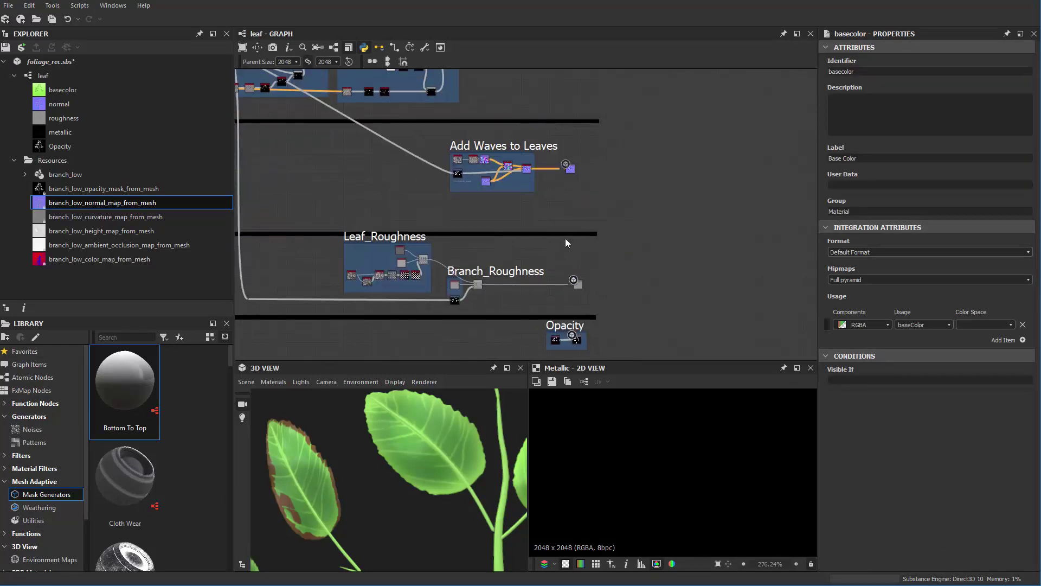
middle_drag(570, 308, 578, 189)
scroll(524, 250, up, 6)
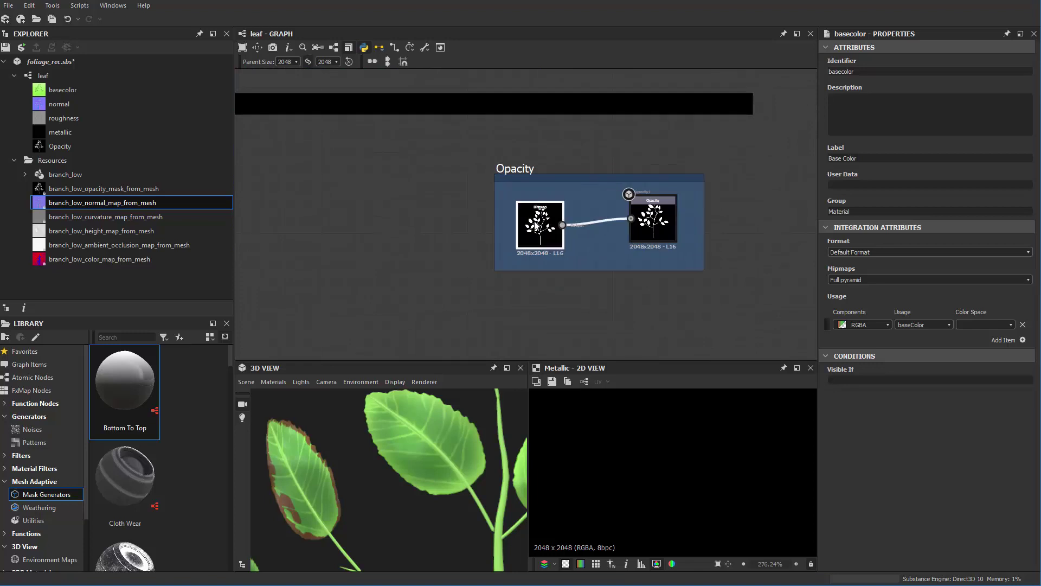
scroll(535, 223, down, 8)
middle_drag(511, 224, 505, 325)
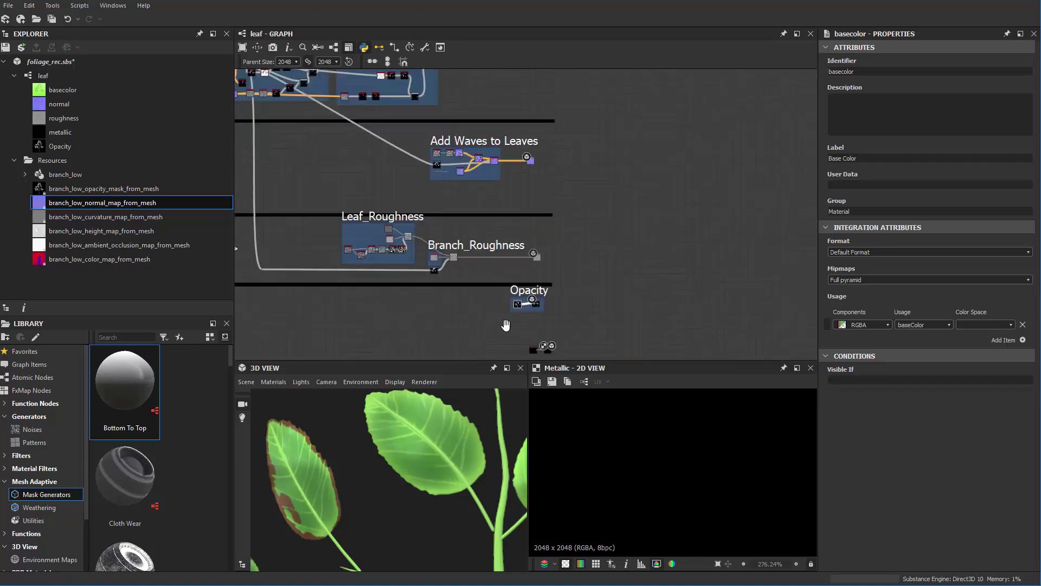
middle_drag(507, 126, 502, 281)
scroll(503, 282, up, 5)
middle_drag(527, 214, 512, 274)
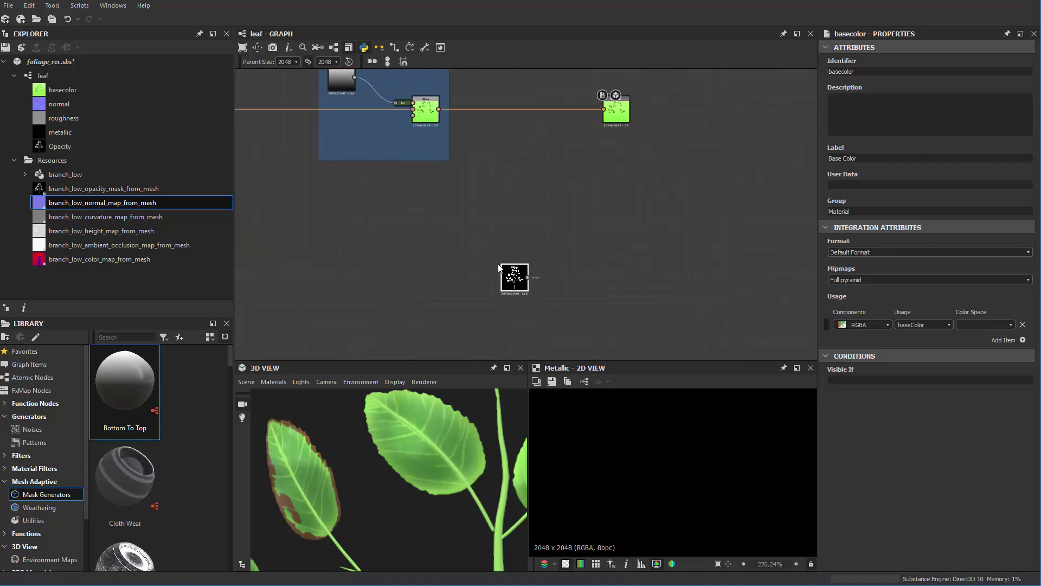
middle_drag(406, 210, 427, 348)
middle_drag(534, 282, 541, 224)
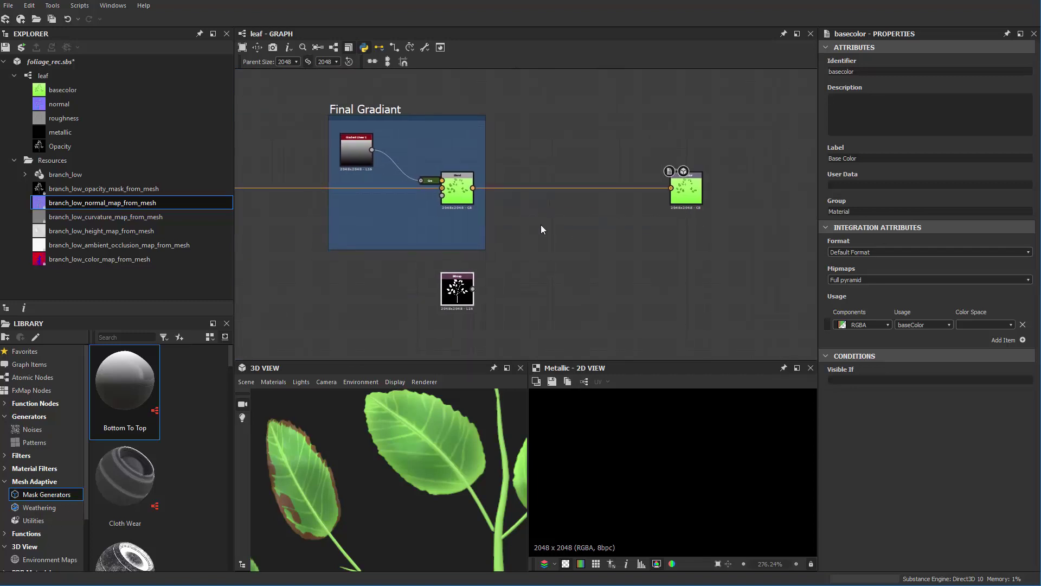
- Add an RGBA Split node beside the Final Gradiant frame and feed it from the final Blend output
scroll(541, 224, up, 3)
key(space)
text(rgba)
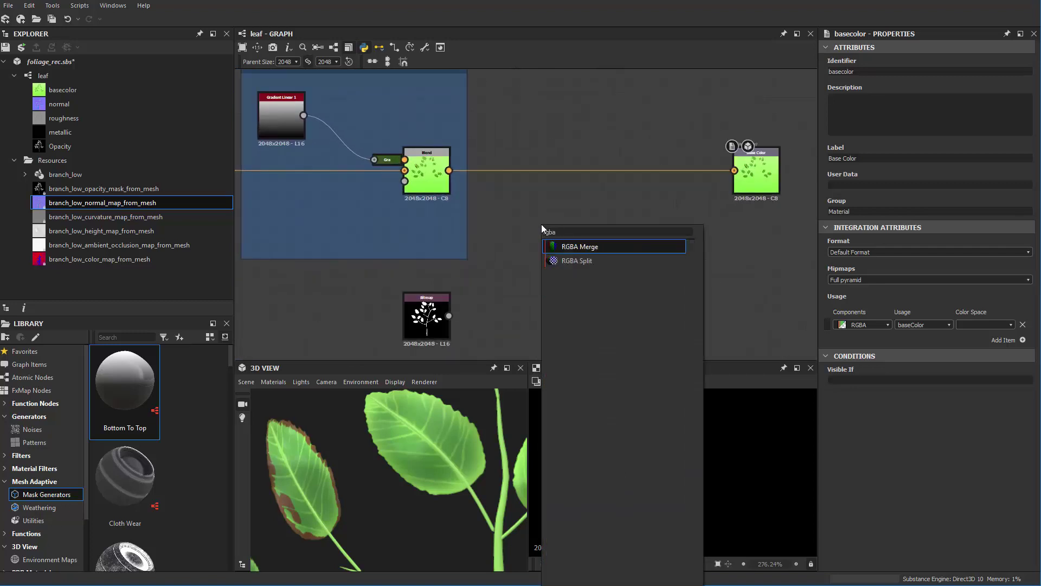
key(Down)
key(Return)
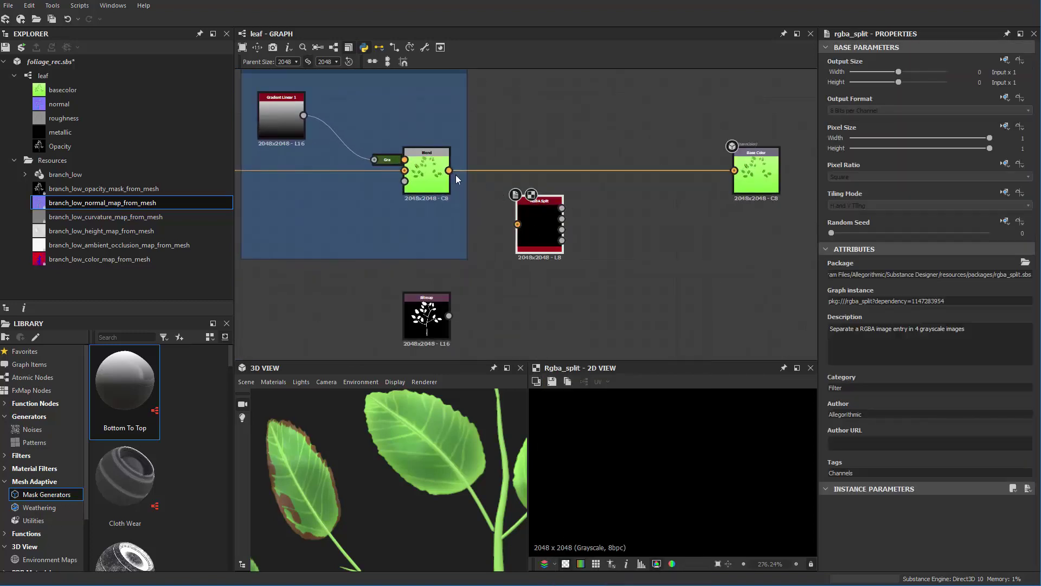
drag(448, 170, 518, 224)
- Add an RGBA Merge node and connect the red, green and blue outputs of RGBA Split to its matching inputs
scroll(536, 233, up, 2)
middle_drag(676, 230, 606, 214)
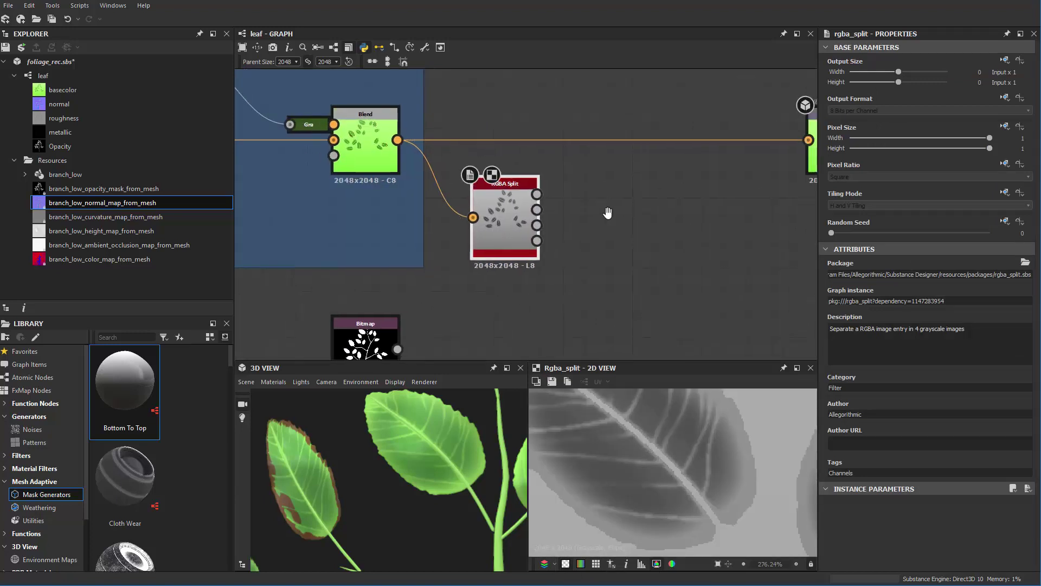
key(space)
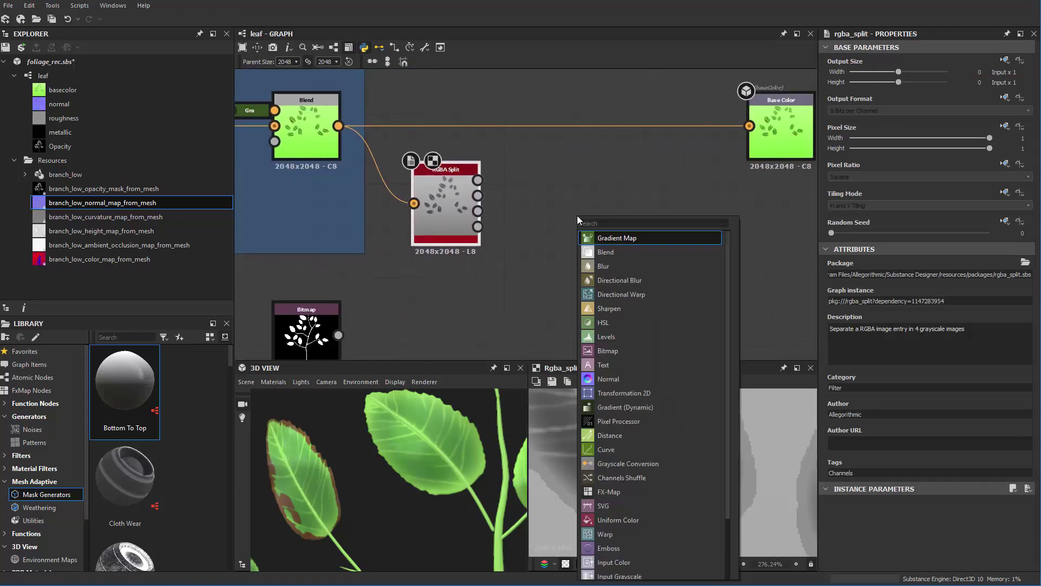
text(rgba)
key(Return)
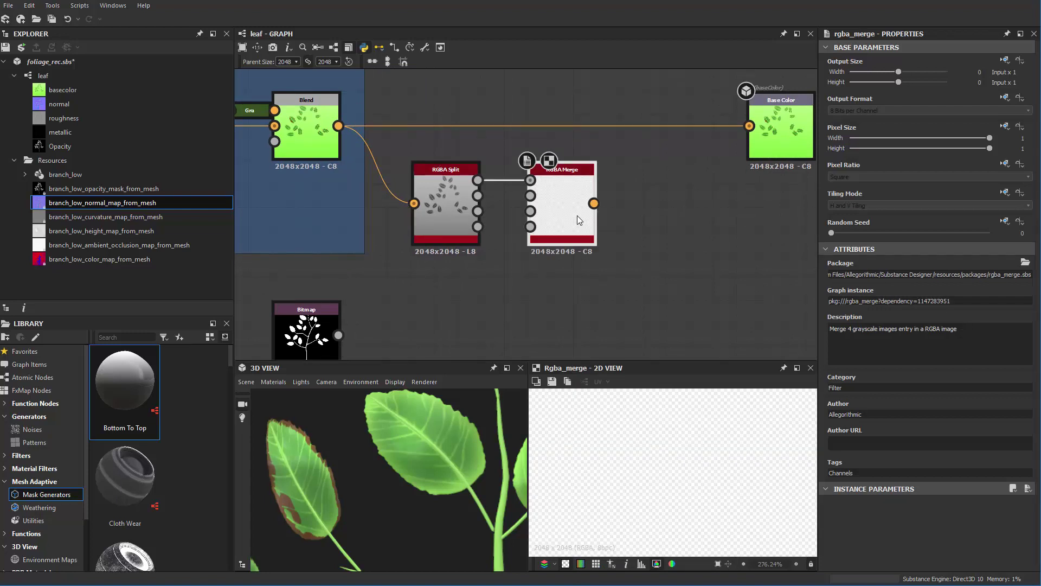
drag(477, 180, 530, 195)
mouse_move(472, 212)
mouse_down()
mouse_move(486, 213)
mouse_move(474, 214)
mouse_up()
drag(478, 212, 530, 212)
- Connect the copied opacity bitmap to the alpha input of RGBA Merge and place the bitmap below RGBA Split
middle_drag(480, 240, 486, 185)
click(332, 283)
scroll(494, 263, up, 2)
drag(332, 283, 573, 135)
drag(505, 254, 487, 254)
scroll(486, 254, down, 4)
scroll(655, 429, down, 6)
scroll(655, 428, down, 4)
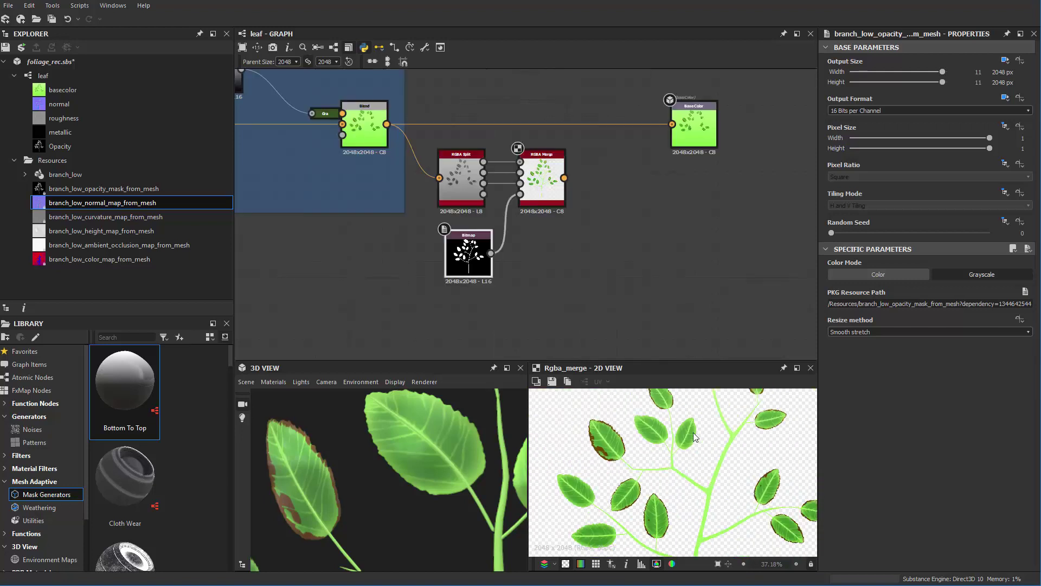
- Export the RGBA Merge result as a Targa image, overwriting Foliage_01_Albedo
click(548, 179)
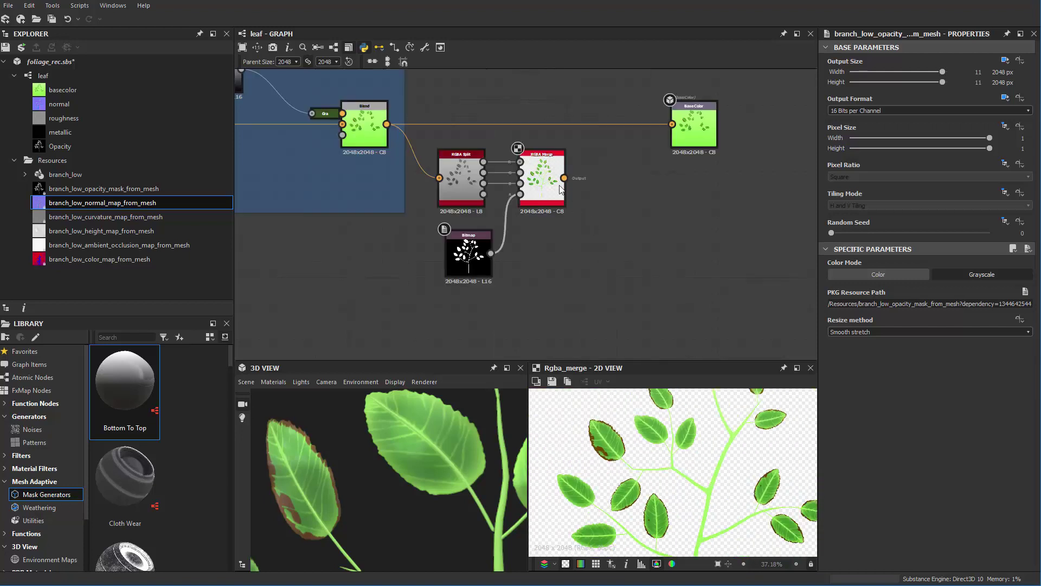
scroll(560, 188, up, 2)
click(552, 382)
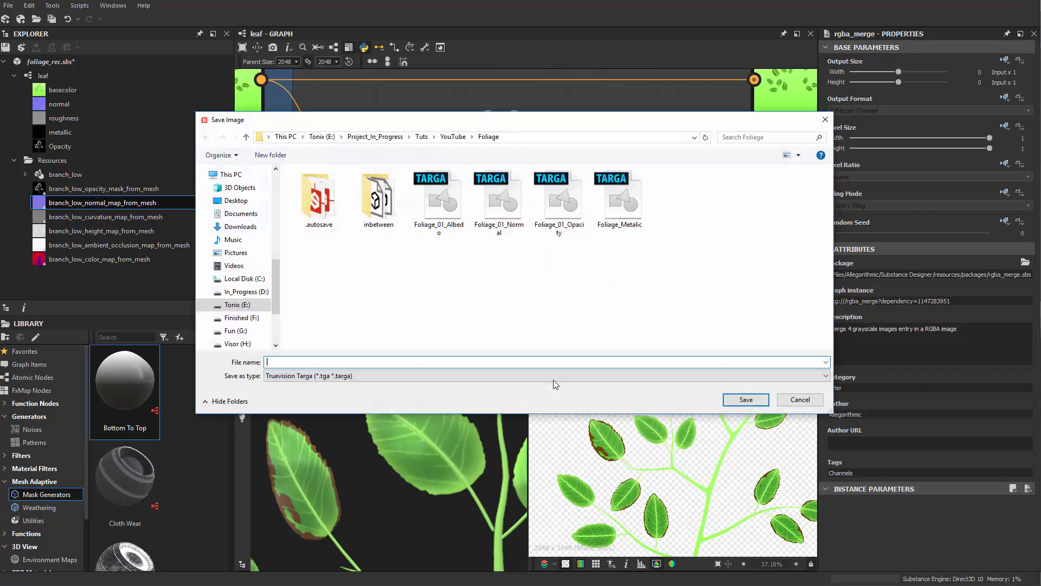
click(441, 217)
click(752, 398)
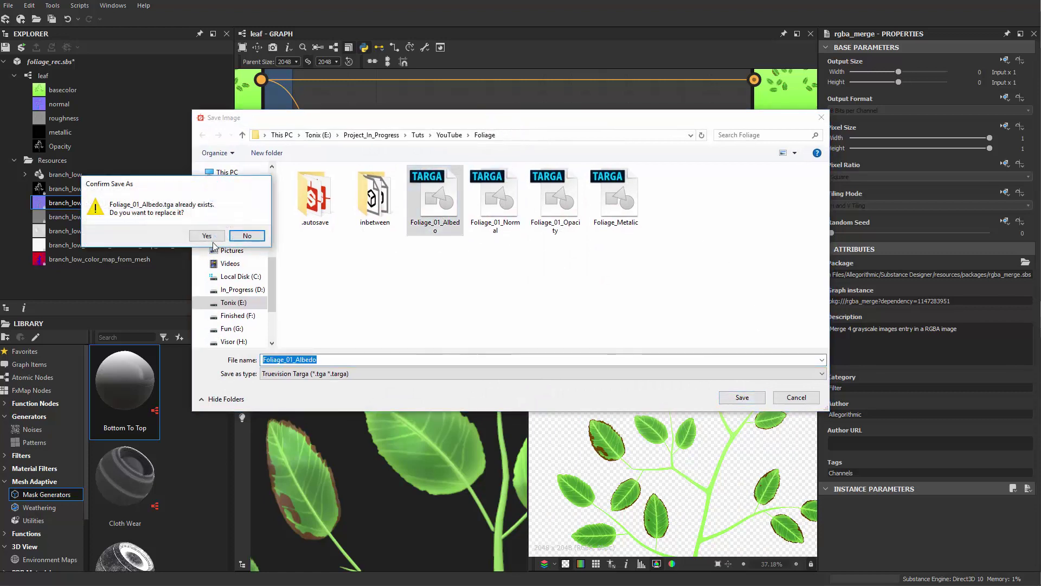
click(212, 237)
- Move the Normal output node farther away from the Normal Blend node to make room between them
scroll(629, 289, down, 8)
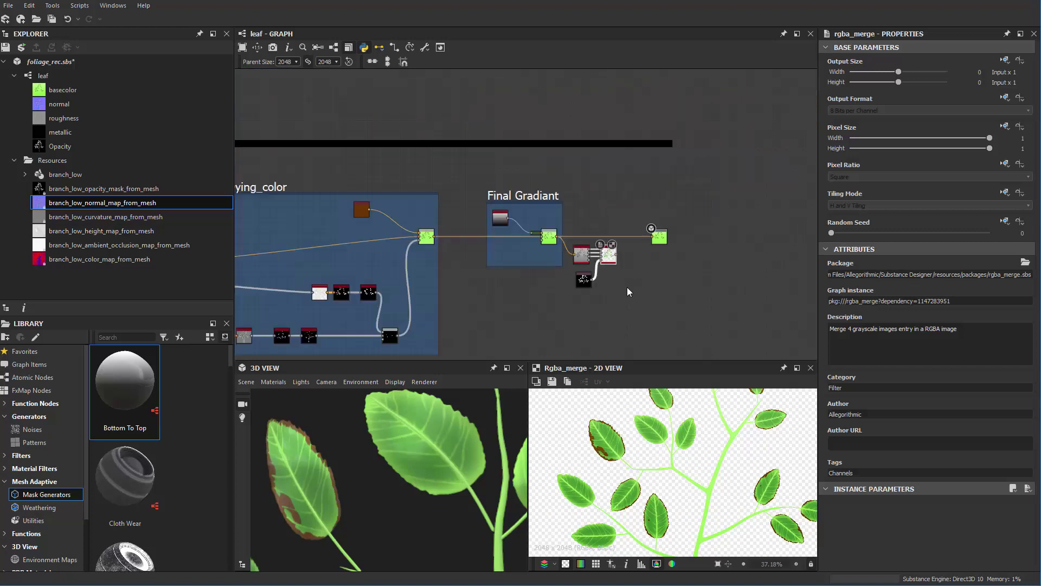
middle_drag(627, 287, 601, 129)
scroll(593, 249, up, 6)
middle_drag(574, 239, 579, 263)
scroll(579, 263, up, 1)
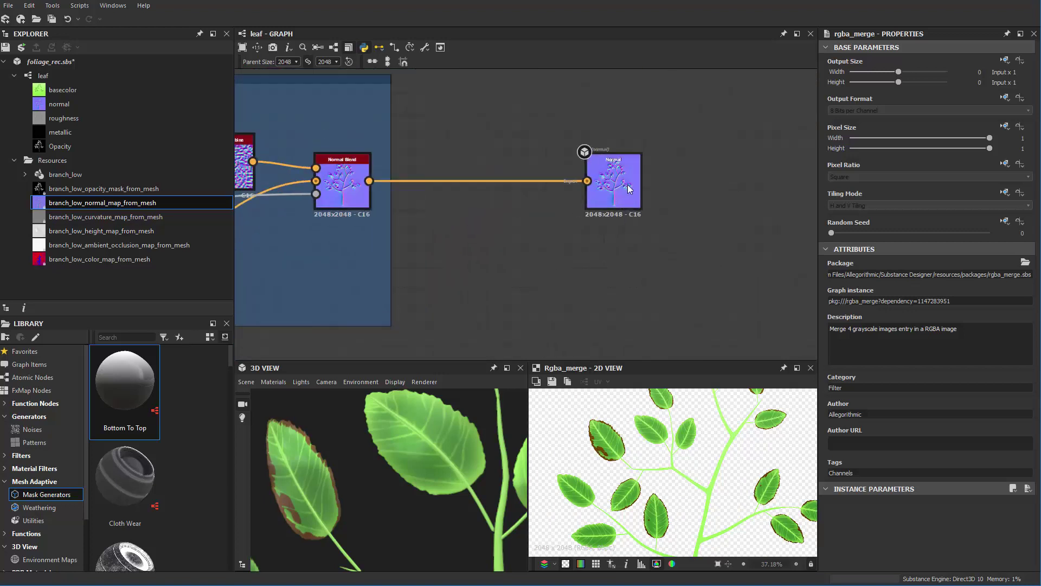
drag(626, 188, 693, 187)
- Insert a Normal Invert node between Normal Blend and the Normal output
scroll(605, 218, down, 1)
scroll(547, 240, down, 1)
middle_drag(496, 221, 572, 221)
scroll(571, 221, up, 1)
key(space)
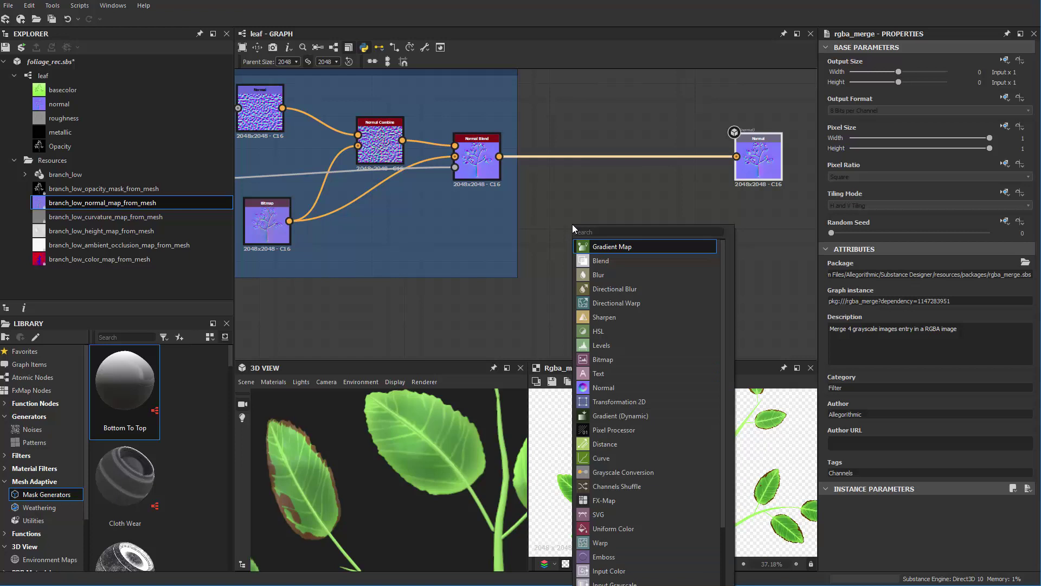
text(i)
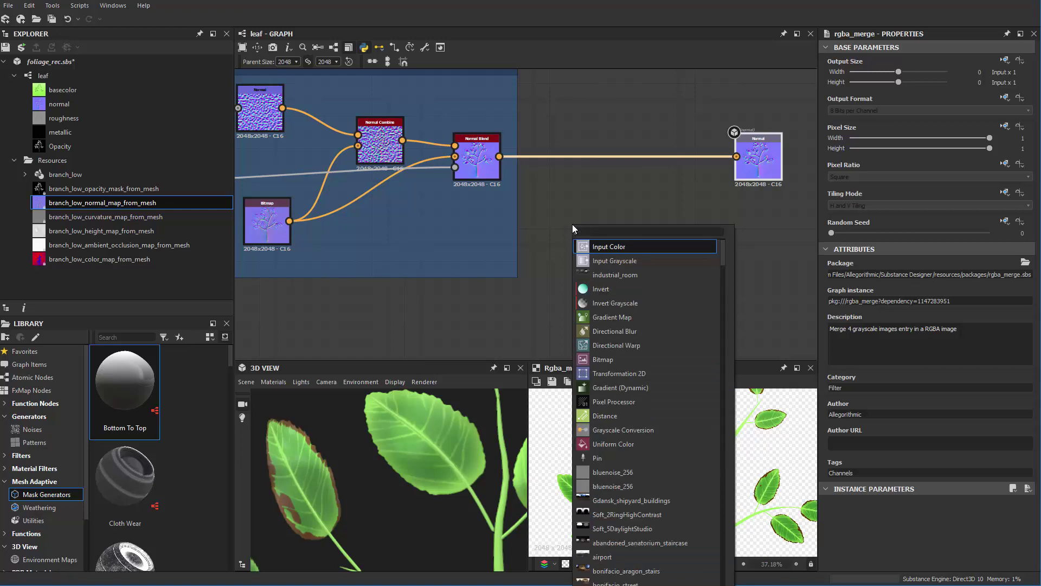
text(nv)
key(Down)
key(Down)
key(Return)
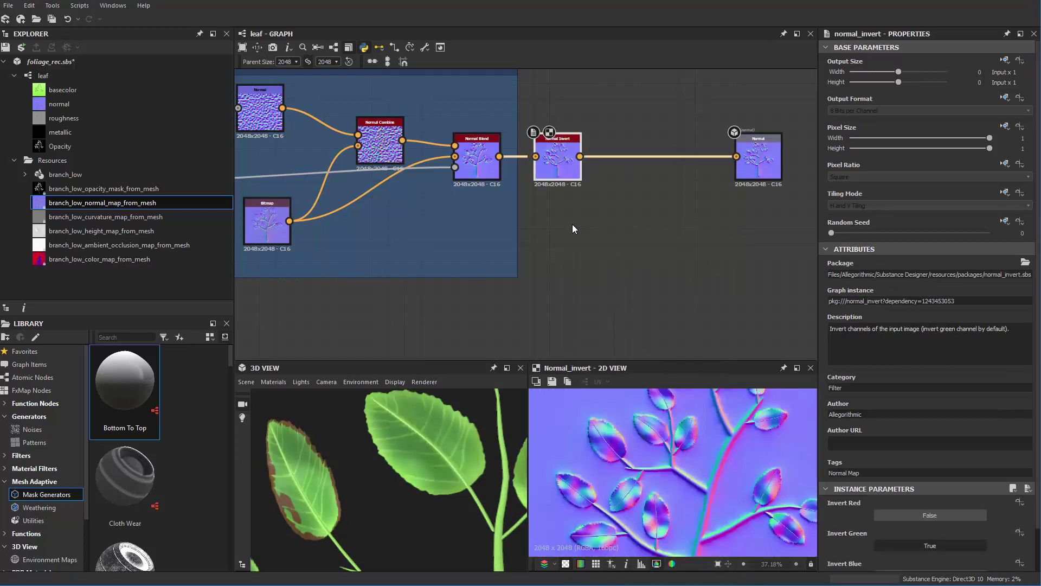
- Reconnect Normal Blend directly to the Normal output and place Normal Invert on a separate branch below it
drag(559, 158, 559, 206)
drag(499, 156, 736, 156)
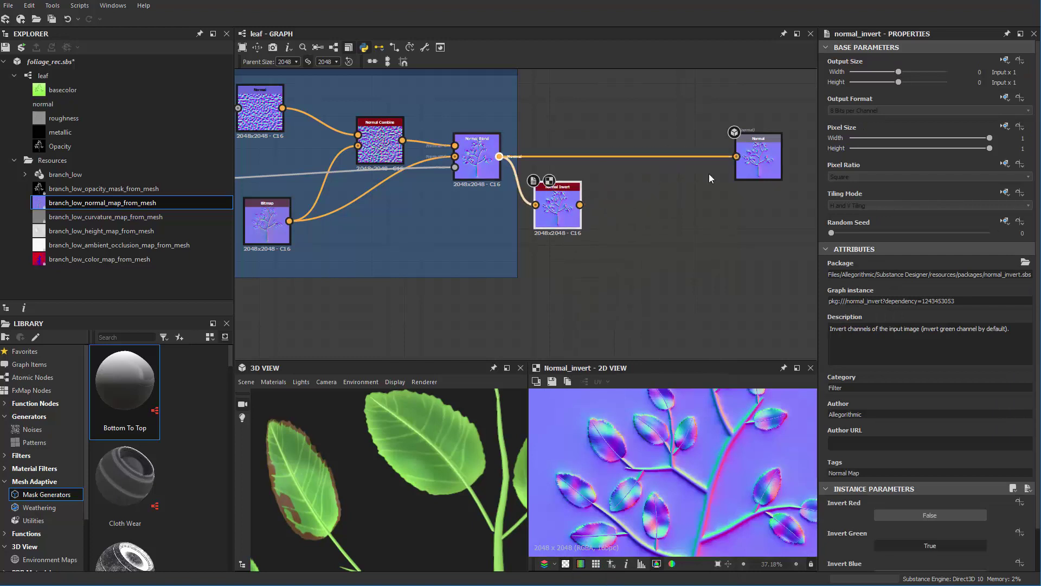
scroll(618, 212, up, 3)
drag(530, 202, 641, 230)
scroll(644, 232, down, 3)
middle_drag(690, 199, 615, 161)
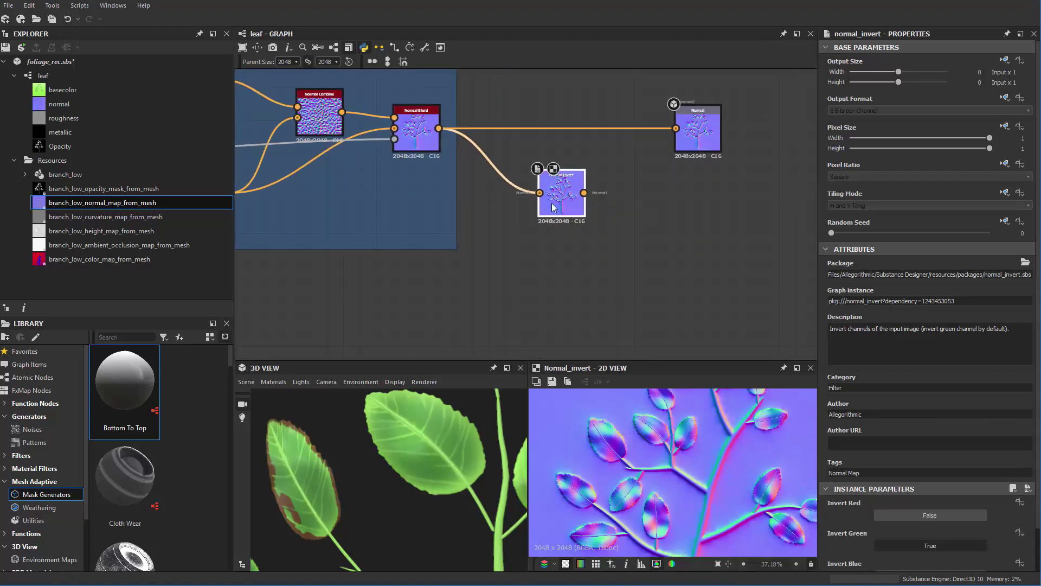
drag(553, 203, 711, 224)
- Compare the Normal output with the Normal Invert result up close in the 2D view
scroll(707, 188, up, 3)
middle_drag(712, 171, 705, 201)
scroll(704, 200, up, 1)
middle_drag(714, 138, 672, 224)
scroll(691, 175, up, 2)
click(667, 223)
scroll(672, 478, up, 8)
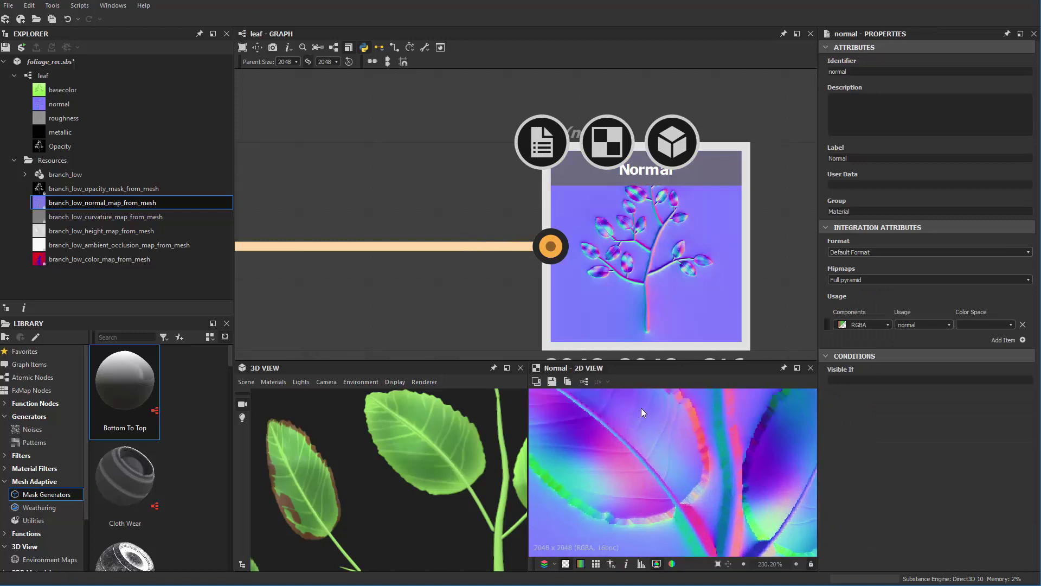
scroll(643, 250, down, 4)
middle_drag(642, 234, 609, 126)
scroll(615, 190, up, 3)
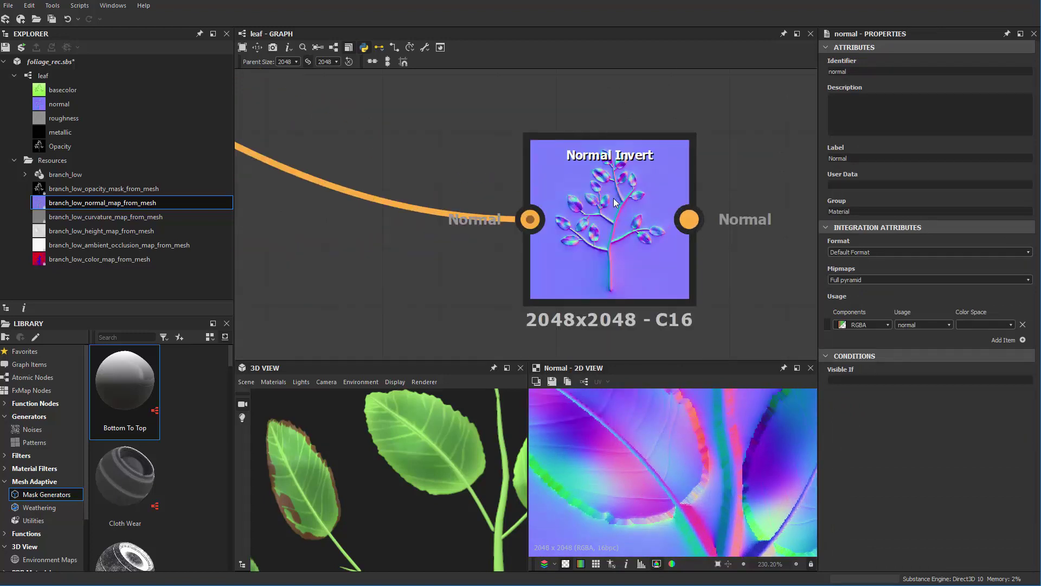
scroll(614, 201, down, 3)
click(597, 203)
middle_drag(705, 176, 703, 239)
double_click(616, 295)
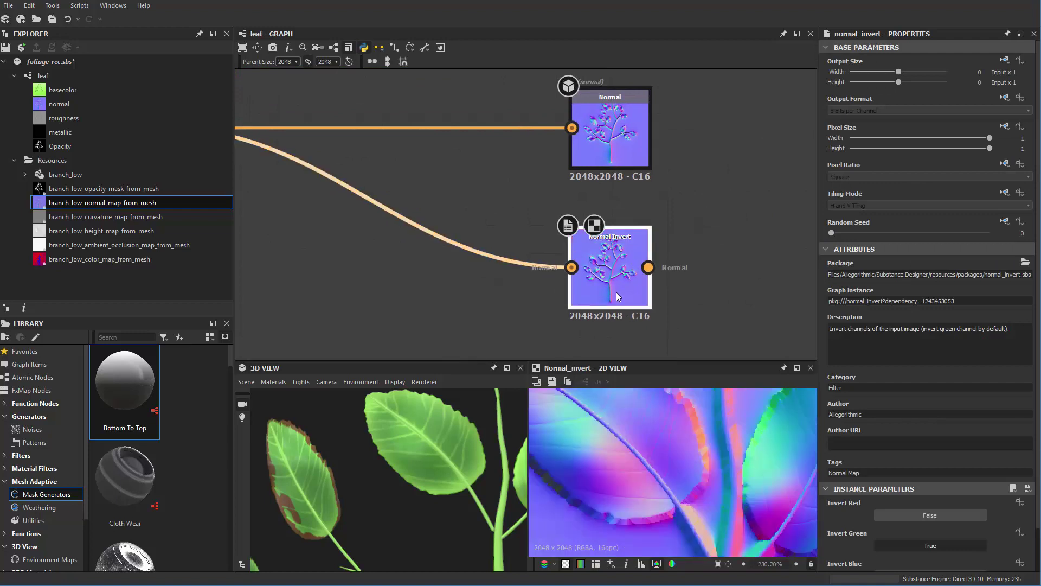
- Export the Normal Invert result as a Targa image, overwriting Foliage_01_Normal
click(553, 381)
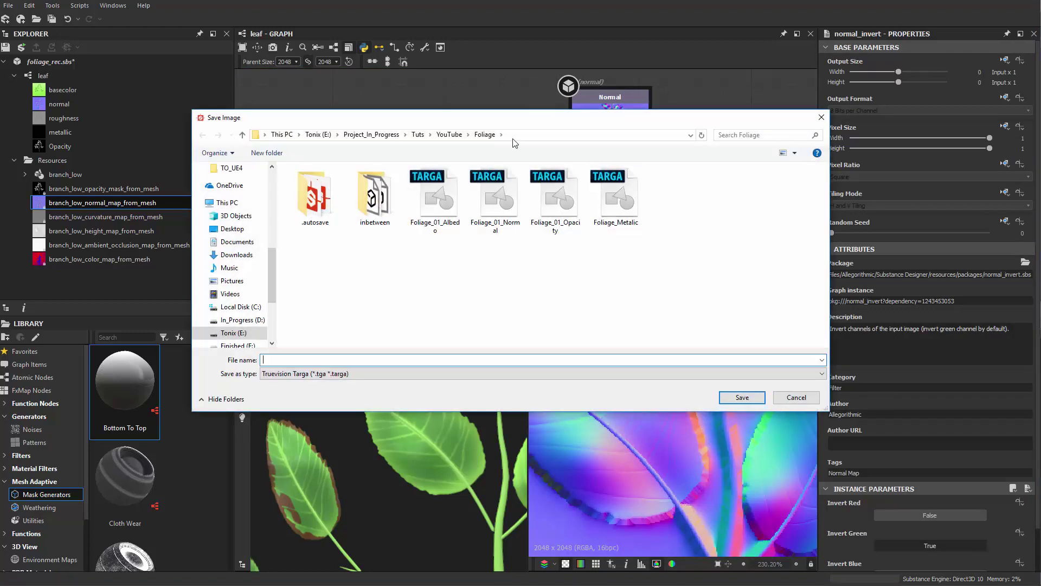
click(519, 206)
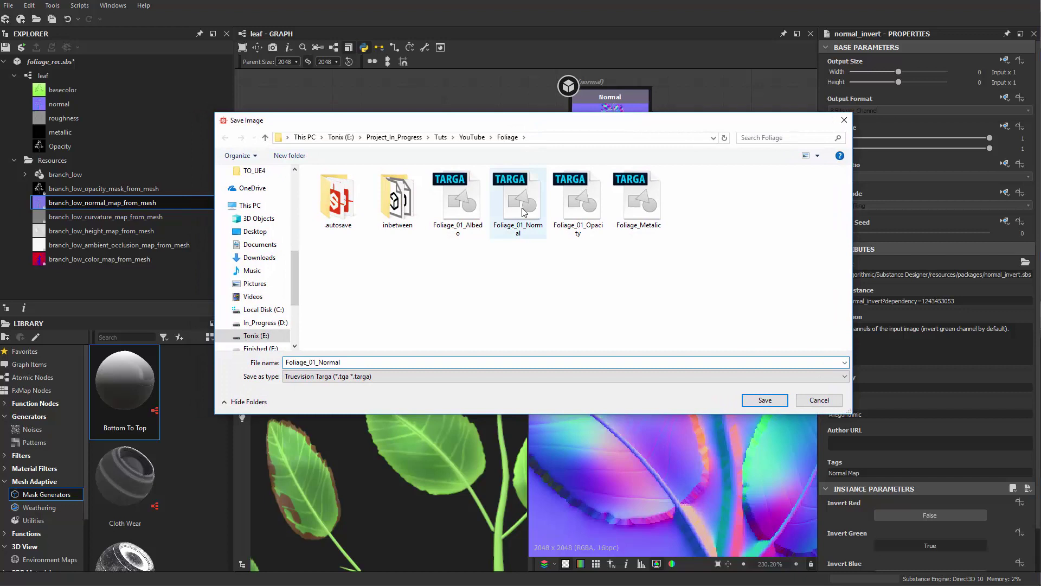
click(765, 400)
click(217, 235)
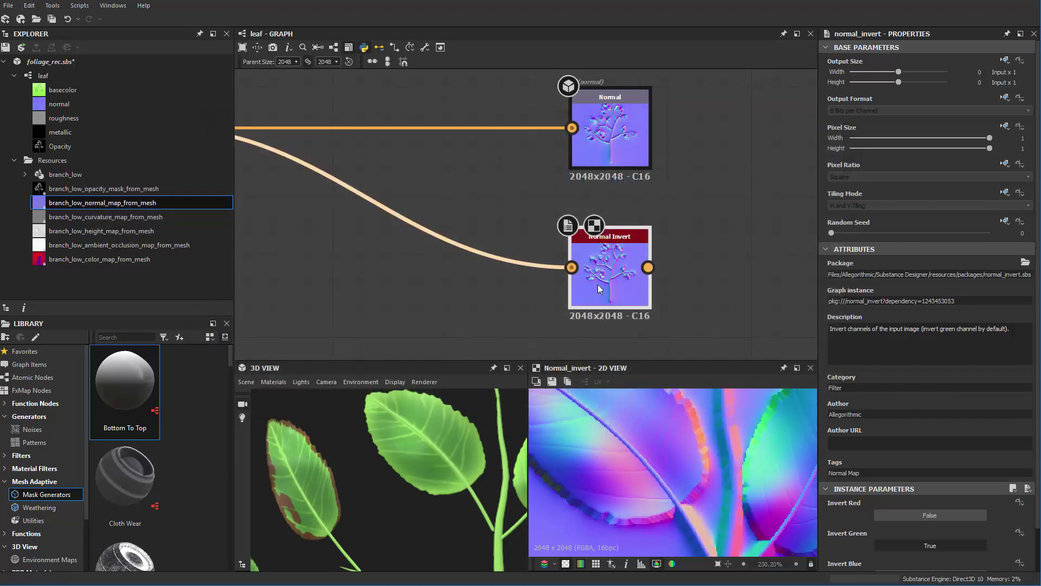
- Examine the Metallic and Opacity output nodes below the roughness section of the graph
scroll(591, 282, down, 6)
middle_drag(540, 282, 527, 143)
middle_drag(524, 242, 523, 158)
scroll(523, 158, down, 4)
middle_drag(510, 262, 515, 141)
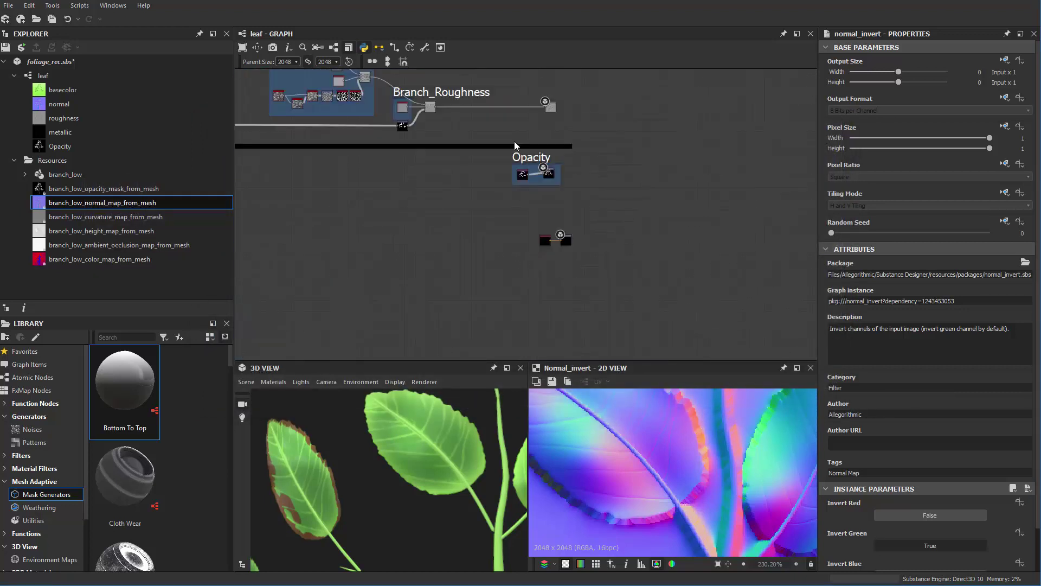
scroll(533, 190, up, 5)
middle_drag(602, 290, 591, 177)
scroll(591, 174, up, 2)
scroll(594, 233, up, 2)
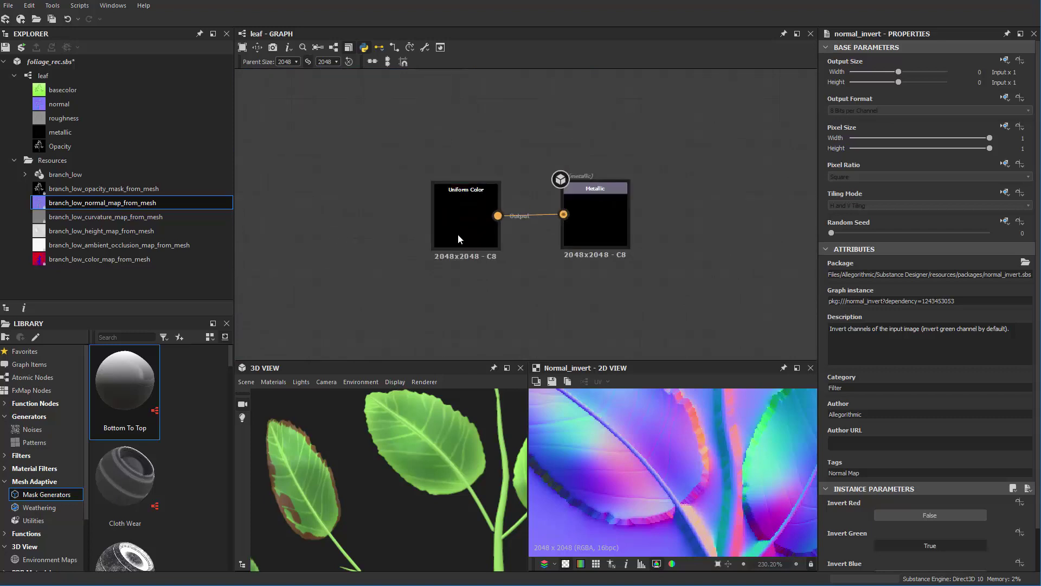
scroll(458, 233, down, 2)
middle_drag(451, 165, 498, 310)
scroll(464, 248, down, 2)
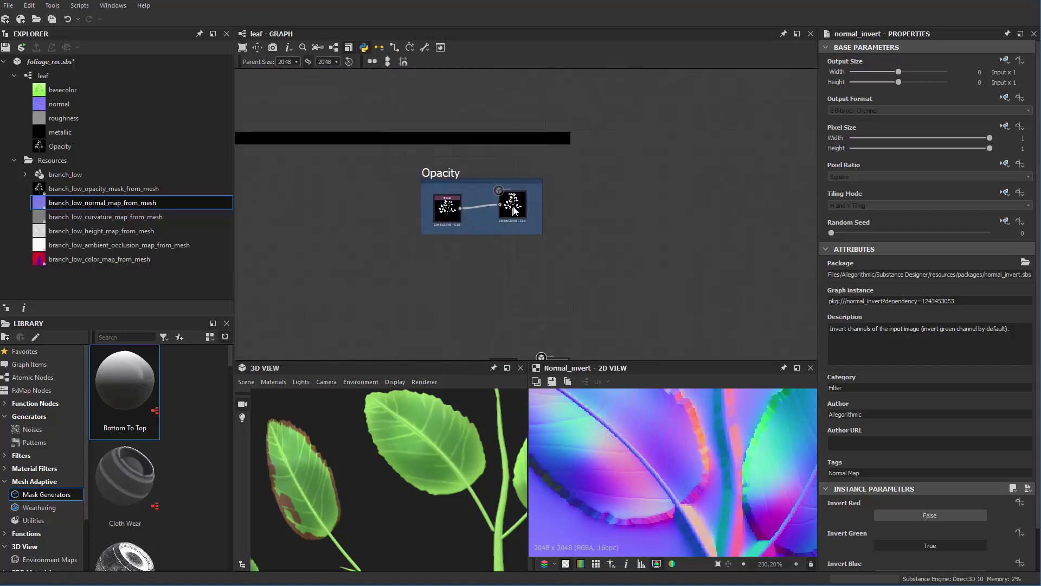
drag(514, 206, 515, 209)
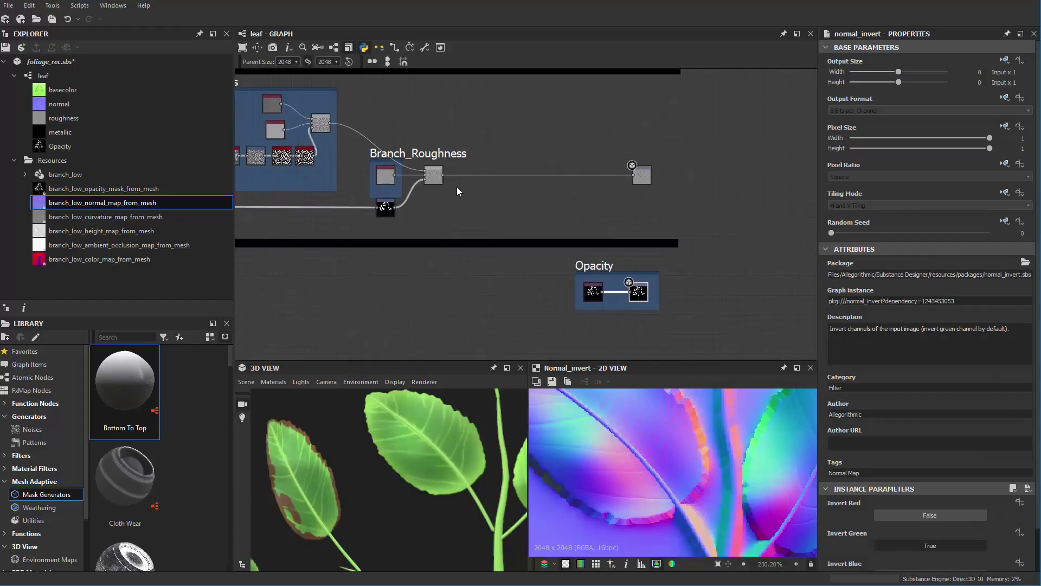
scroll(456, 187, up, 3)
middle_drag(481, 251, 528, 254)
key(space)
text(tr)
click(535, 230)
scroll(527, 211, down, 4)
scroll(539, 215, down, 2)
scroll(540, 178, up, 2)
key(ctrl+z)
- Add a Transformation 2D node below the roughness branch and feed it from the final roughness blend
scroll(541, 177, up, 1)
key(space)
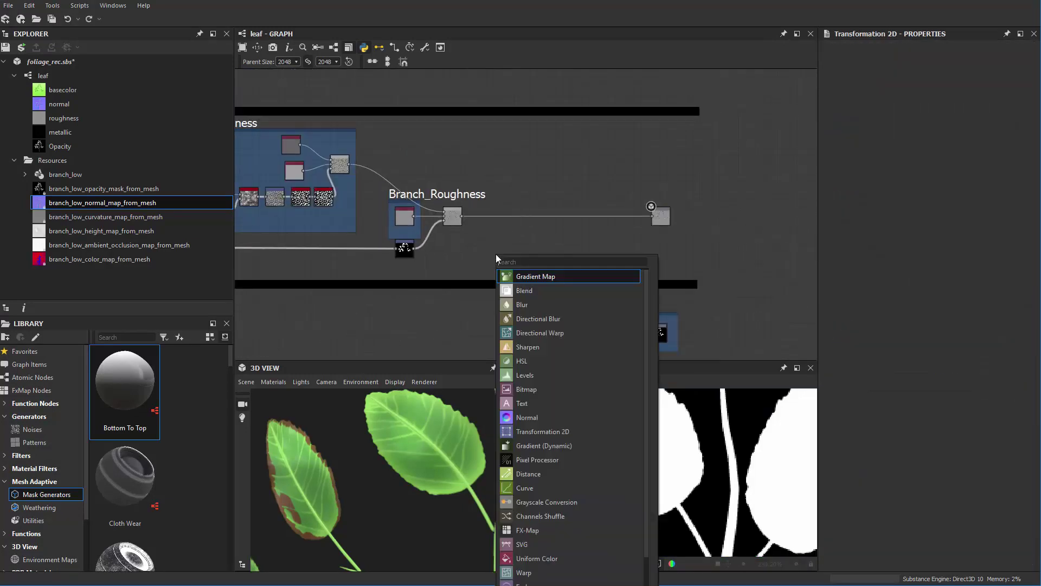
text(t)
click(530, 289)
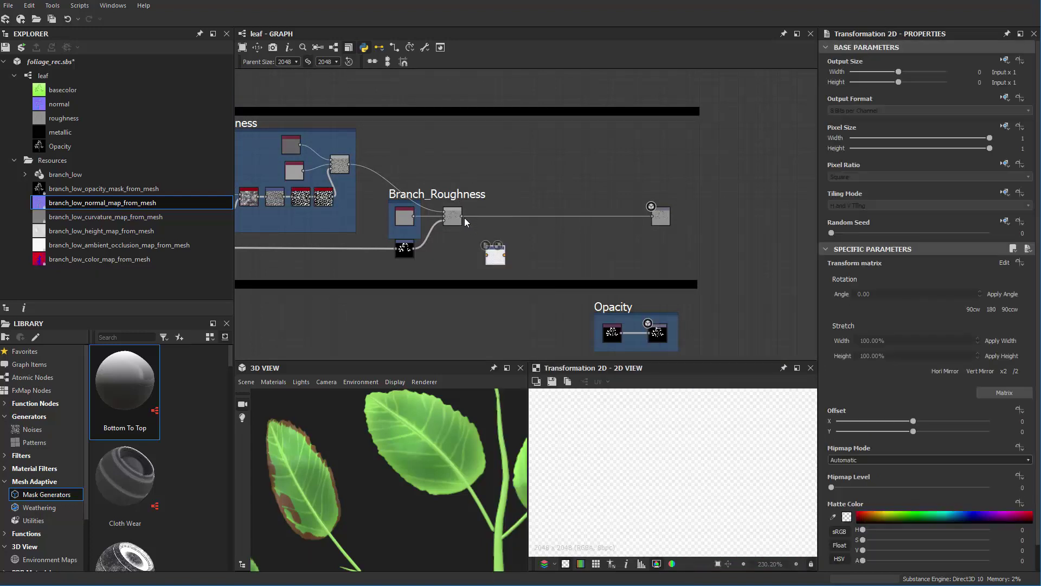
drag(462, 217, 486, 255)
scroll(488, 241, down, 2)
middle_drag(488, 241, 510, 175)
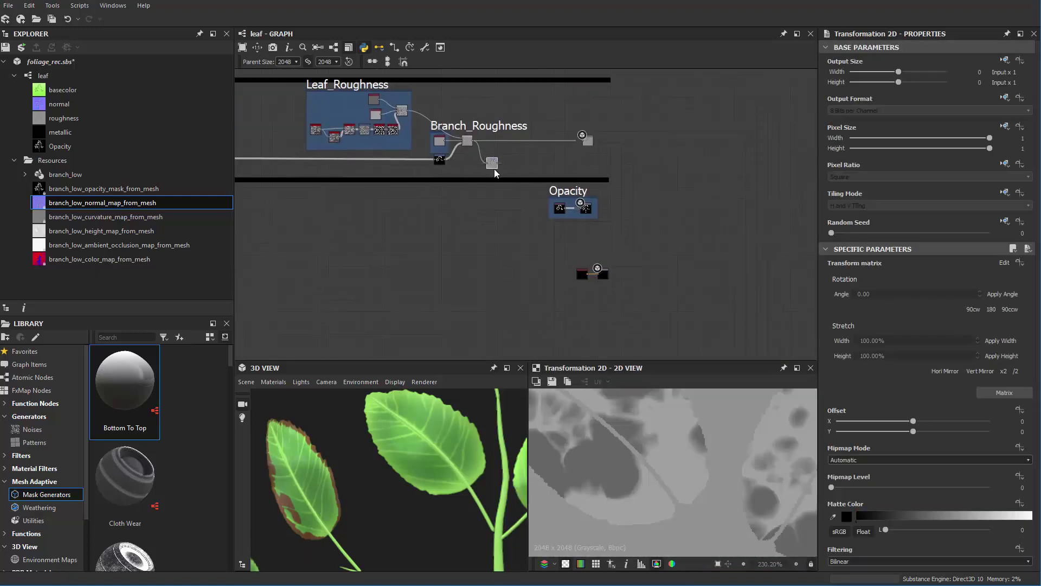
- Place the Transformation 2D node beneath the metallic Uniform Color node and move the Metallic output farther away to make room
scroll(585, 305, up, 6)
drag(495, 169, 565, 276)
drag(564, 205, 517, 185)
drag(557, 287, 503, 275)
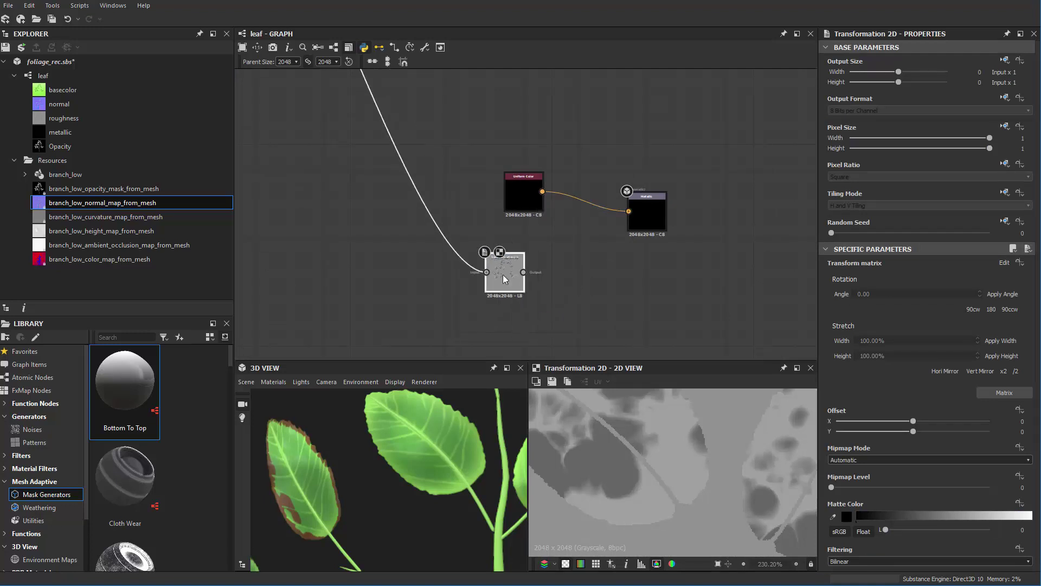
drag(518, 207, 492, 194)
drag(507, 268, 500, 266)
click(501, 186)
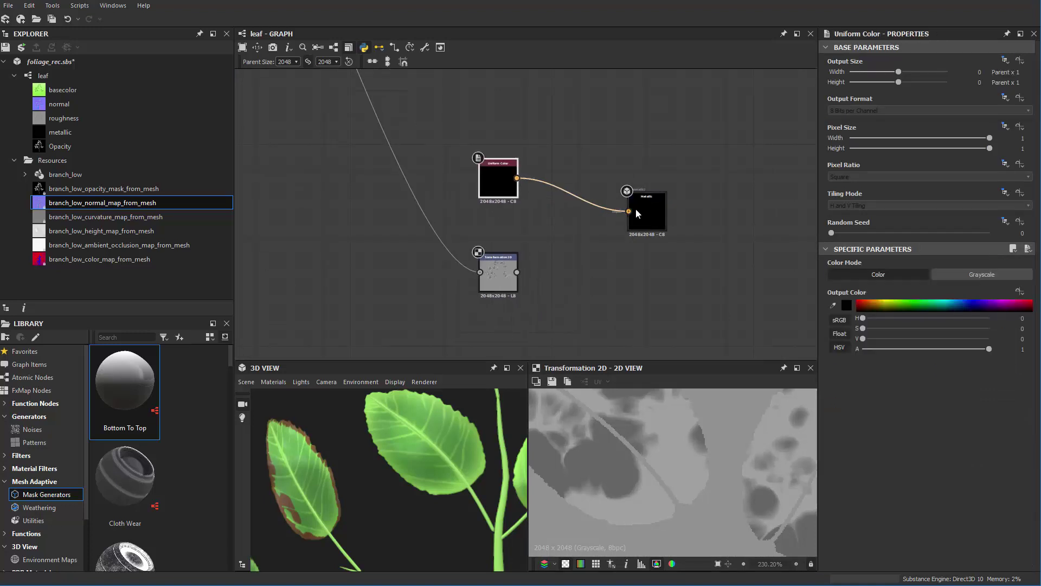
drag(636, 209, 668, 203)
- Add an Invert Grayscale node and connect the Transformation 2D output to it
key(space)
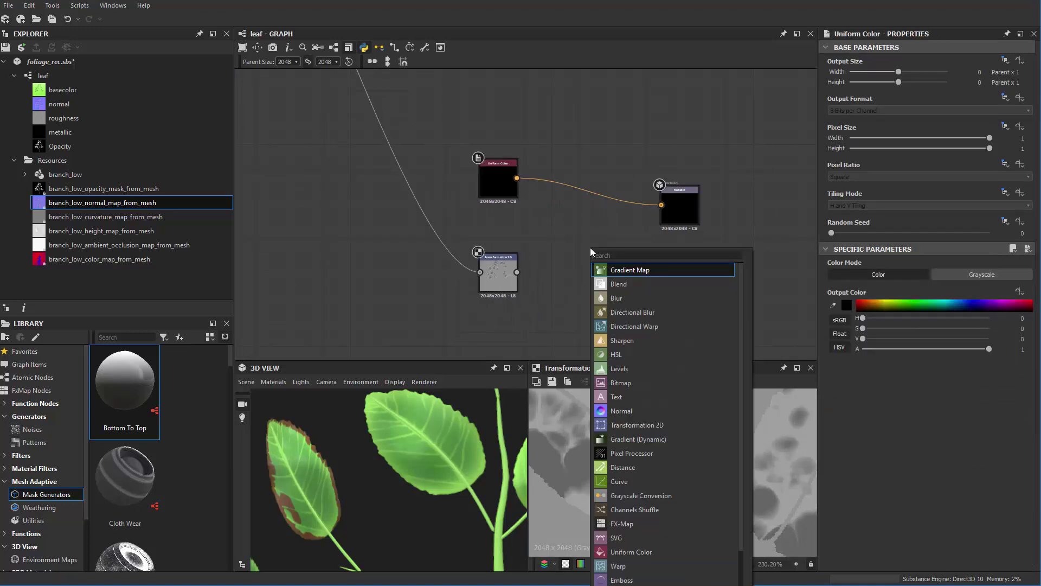
text(re)
key(BackSpace)
key(BackSpace)
text(inv)
key(Return)
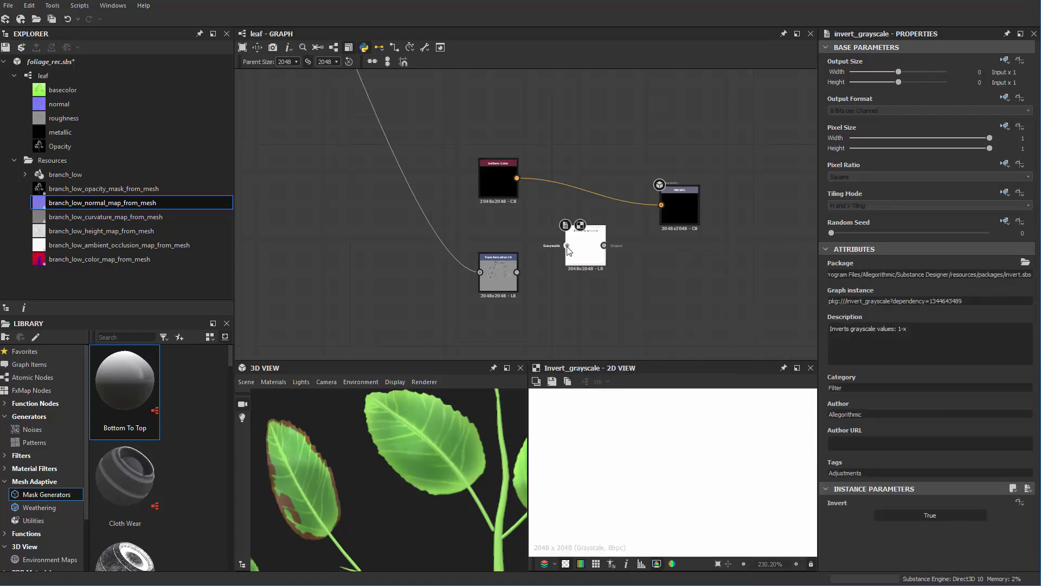
drag(579, 255, 565, 282)
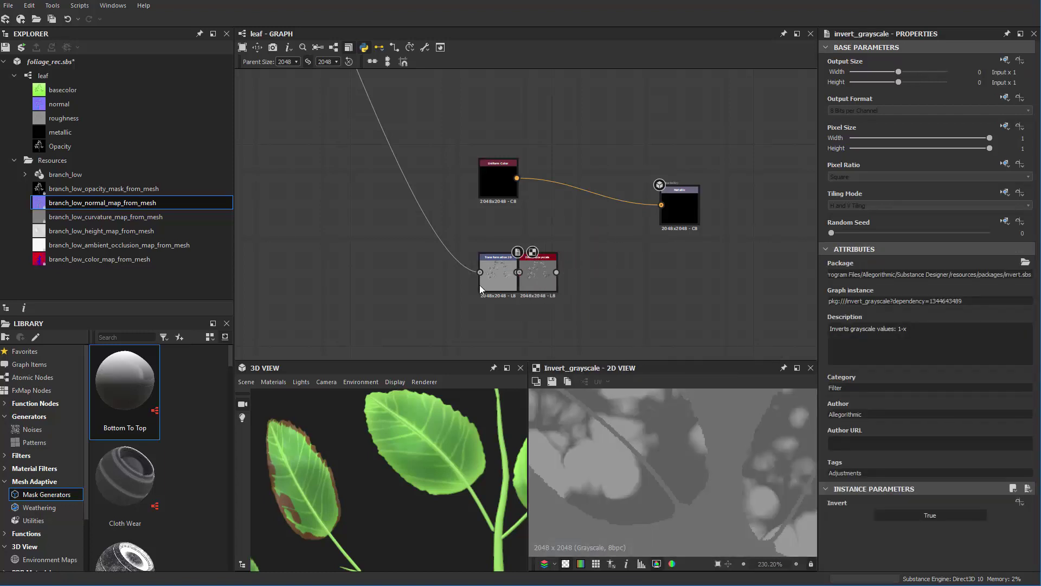
- Space out the Transformation 2D, Invert Grayscale, Uniform Color and Metallic nodes to leave a gap before the Metallic output
drag(479, 287, 467, 288)
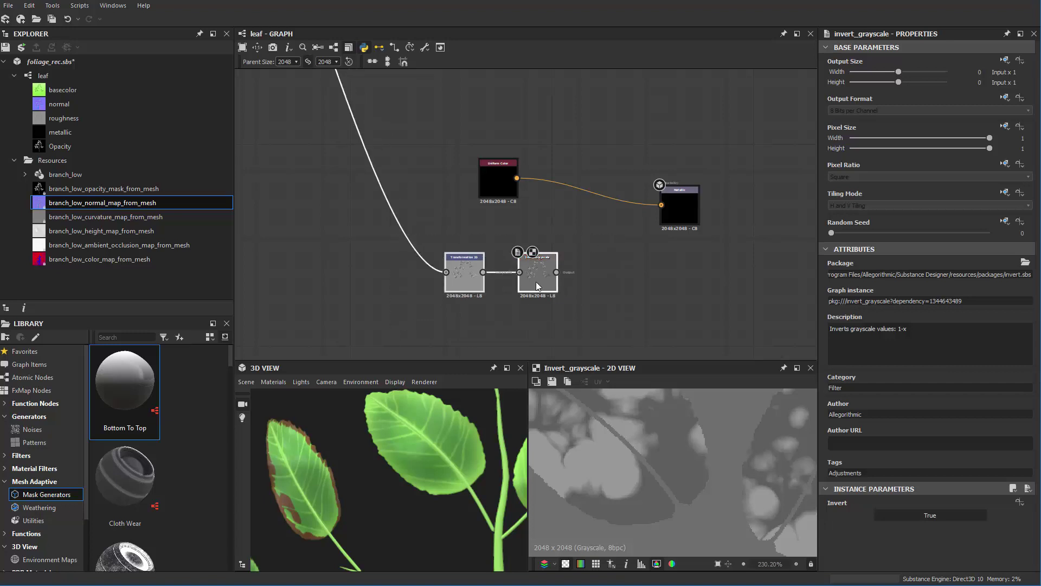
drag(537, 285, 504, 280)
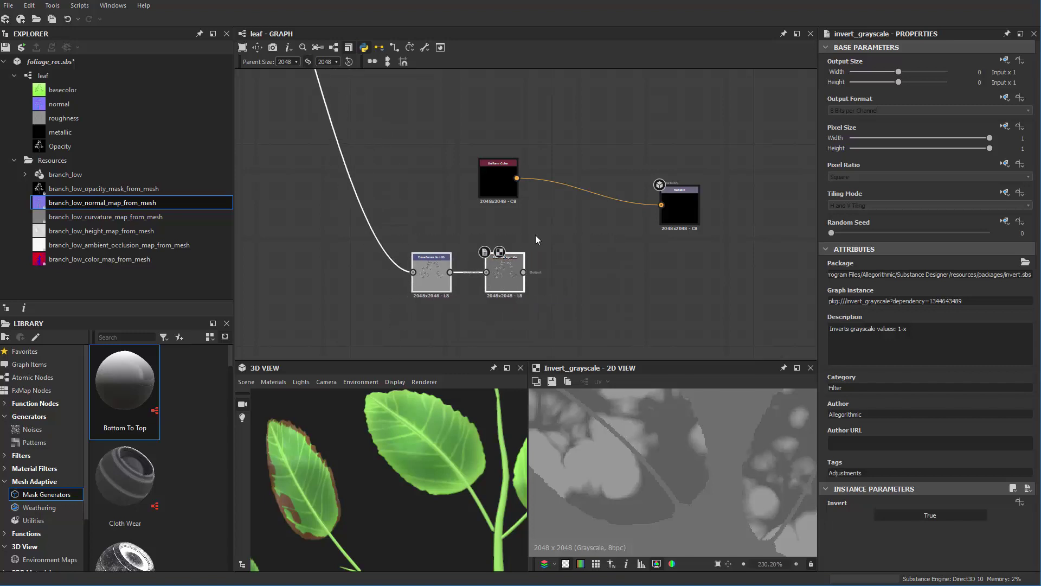
click(536, 235)
drag(495, 193, 502, 193)
drag(679, 204, 706, 217)
click(555, 245)
- Add an RGBA Split node between the Uniform Color node and the Metallic output
key(space)
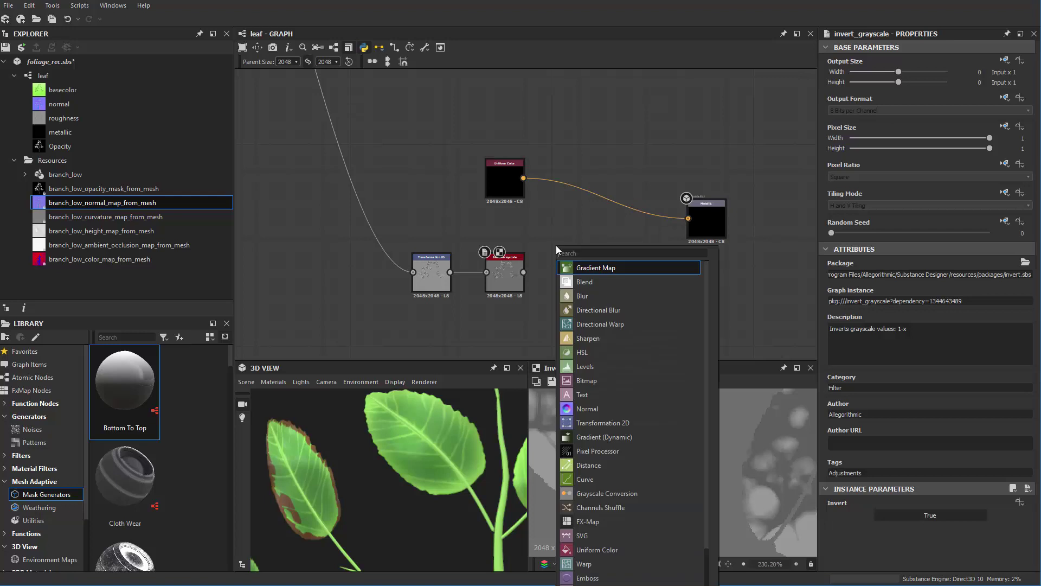
text(a)
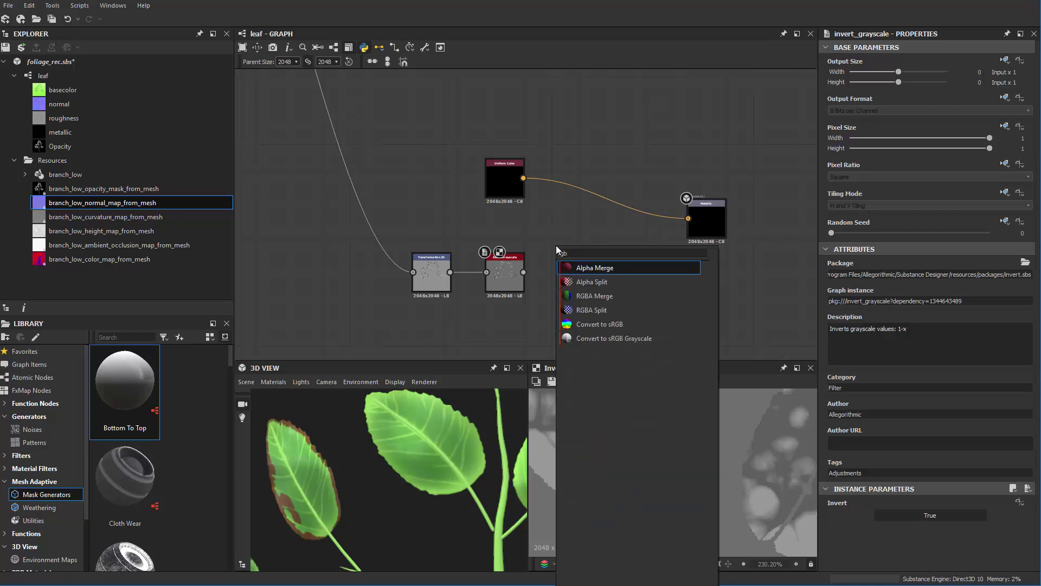
key(Down)
key(Down)
key(Down)
key(Return)
- Add an RGBA Merge node after the RGBA Split node
key(space)
text(ga)
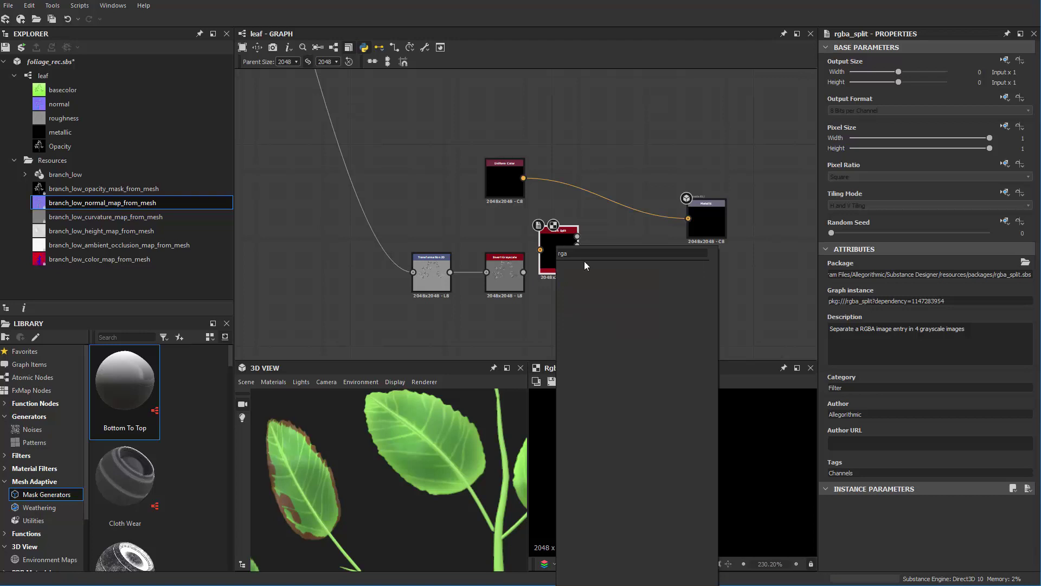
key(BackSpace)
text(ba)
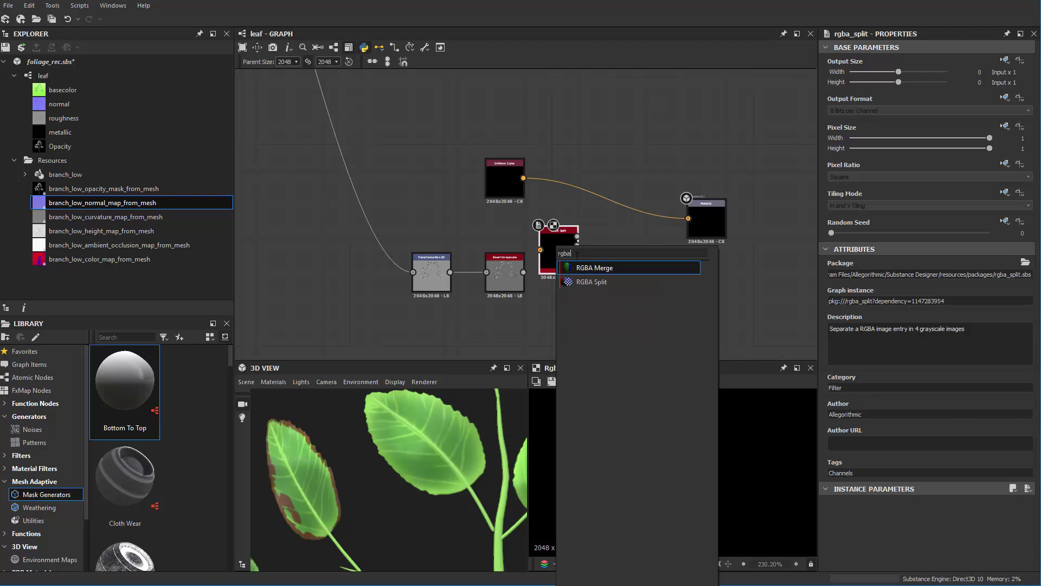
key(Down)
key(Up)
key(Return)
- Feed Uniform Color through RGBA Split into RGBA Merge, with Invert Grayscale connected to the merge's alpha input
scroll(553, 214, up, 3)
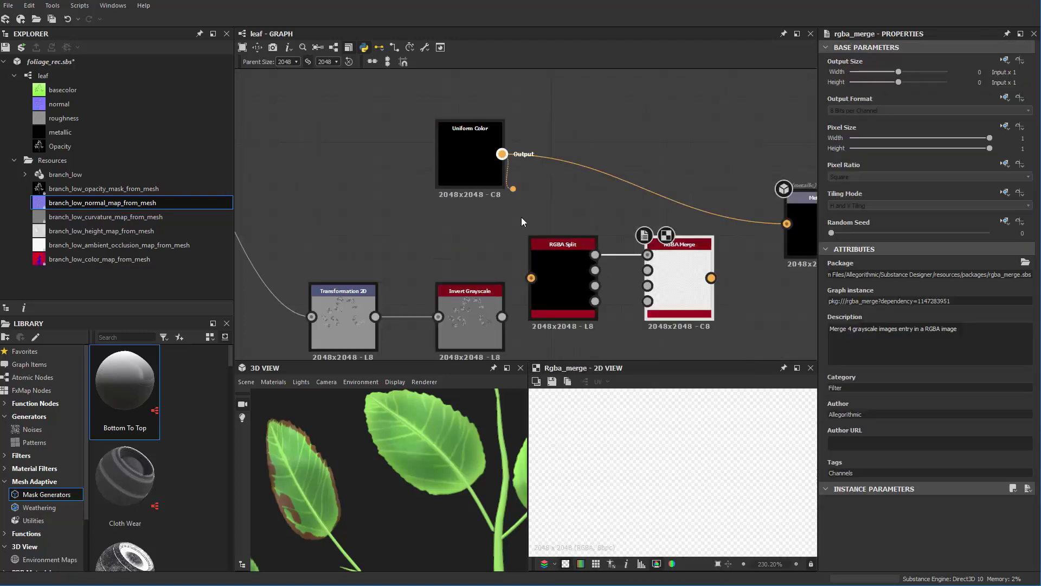
drag(506, 154, 533, 273)
middle_drag(596, 281, 562, 210)
mouse_move(600, 199)
mouse_down()
mouse_move(612, 198)
mouse_move(613, 213)
mouse_up()
drag(462, 259, 613, 228)
- Connect the RGBA Merge output to the Metallic output node
middle_drag(697, 212, 581, 235)
drag(562, 229, 652, 239)
scroll(610, 206, down, 2)
scroll(613, 195, up, 2)
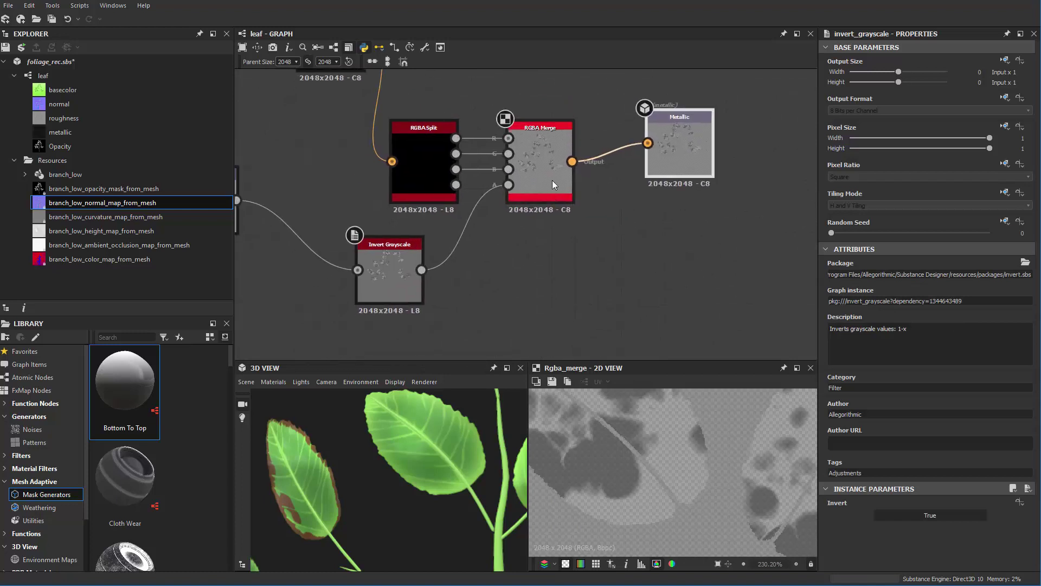
- Export the metallic RGBA Merge result as a Targa image, overwriting Foliage_Metalic
click(553, 180)
click(552, 382)
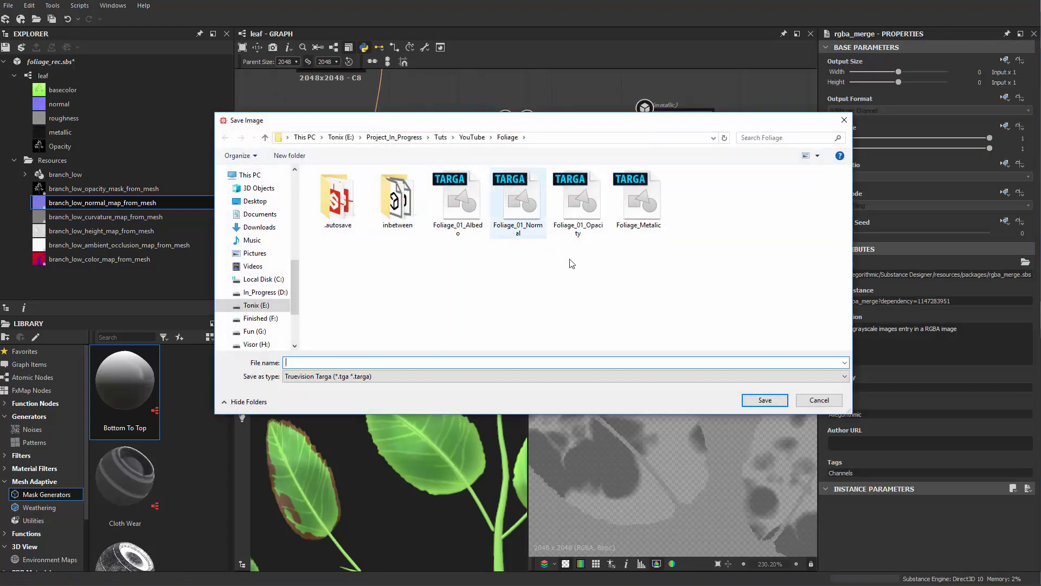
click(642, 221)
click(757, 395)
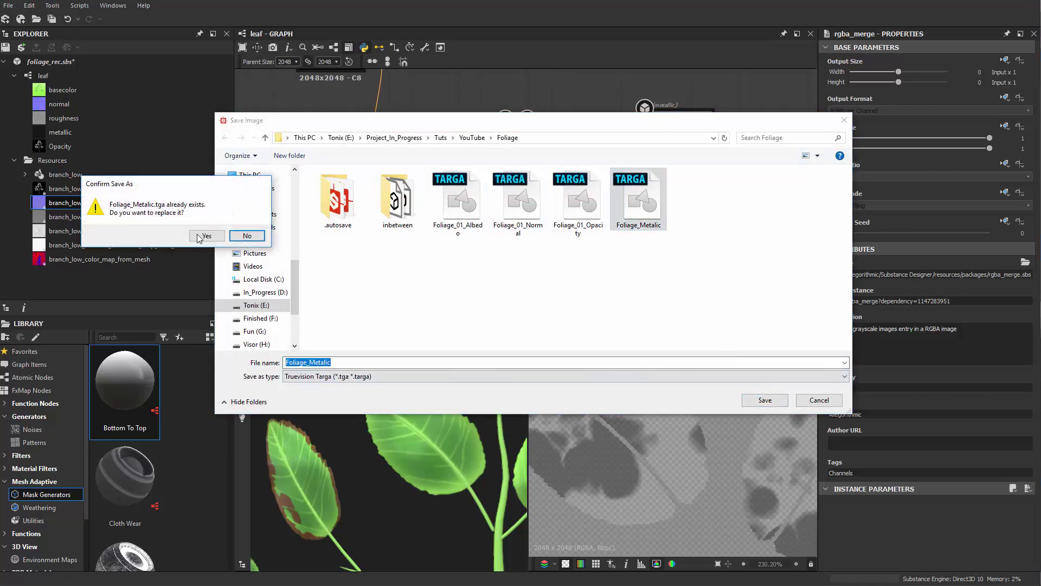
click(201, 236)
click(596, 250)
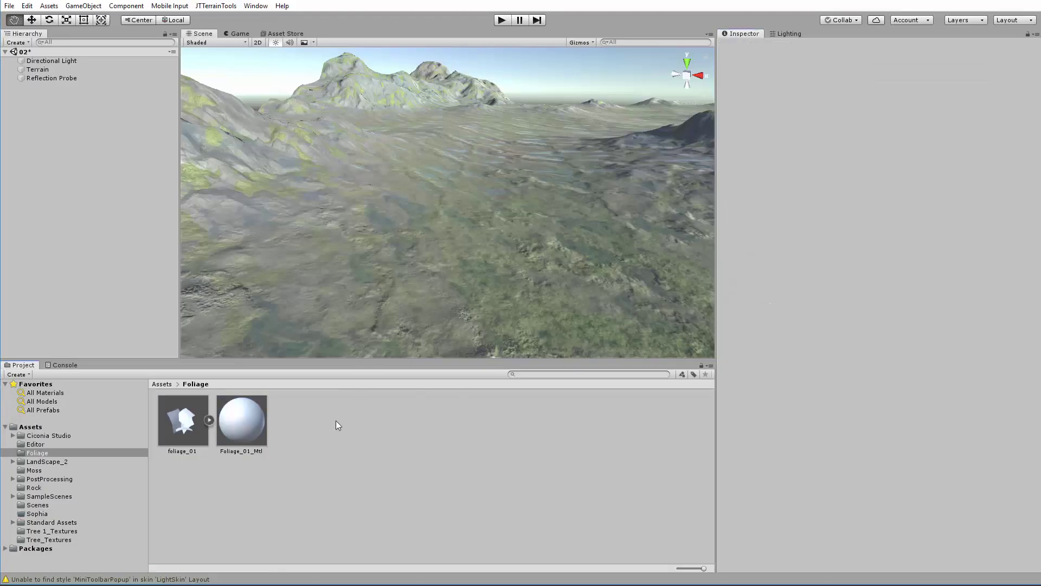
- In Unity, import Foliage_01_Albedo, Foliage_01_Normal and Foliage_Metalic into the Foliage assets folder
right_click(336, 421)
click(374, 518)
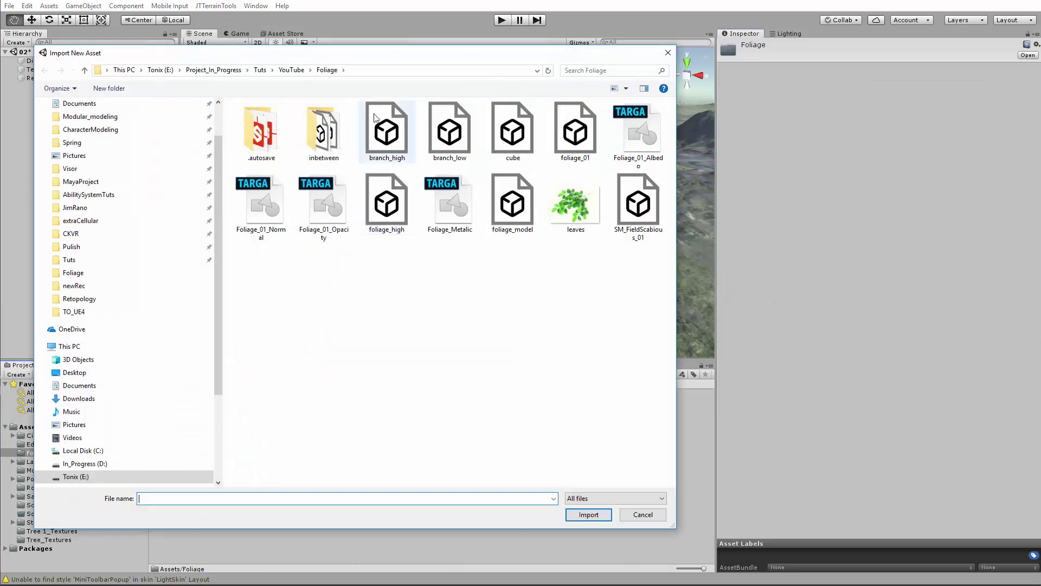
click(674, 140)
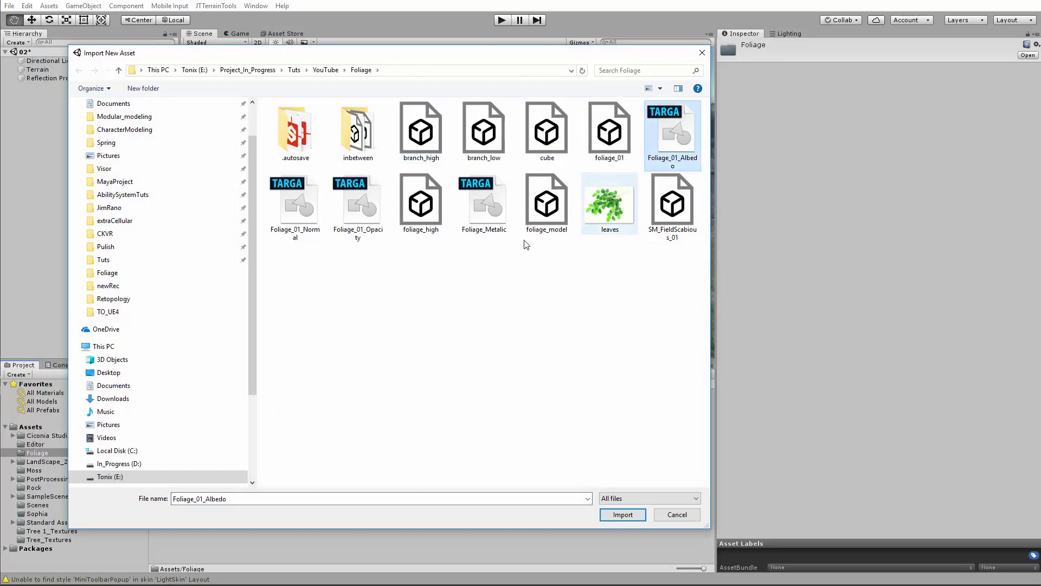
ctrl+click(291, 227)
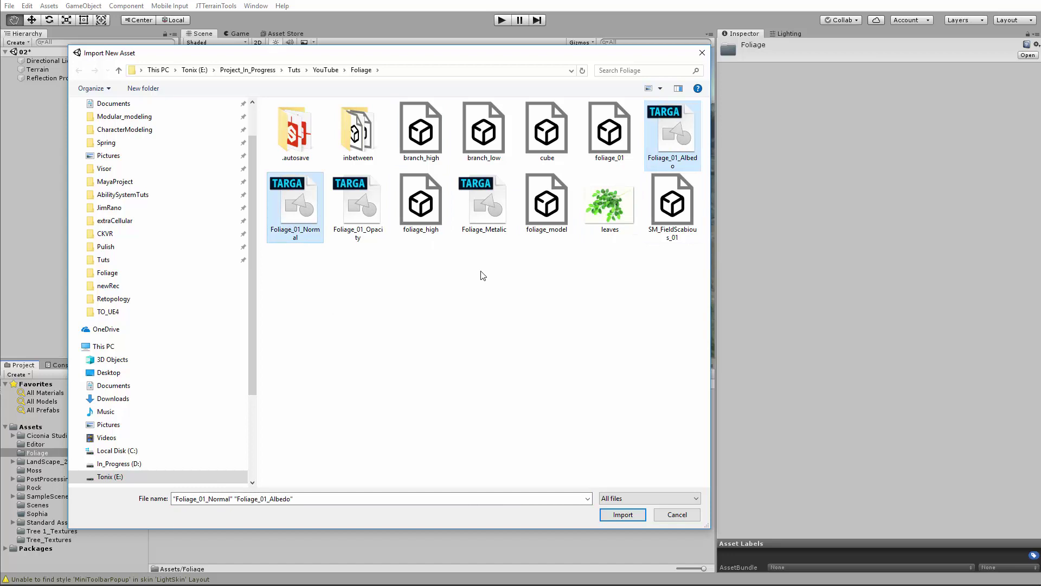
ctrl+click(491, 205)
click(624, 514)
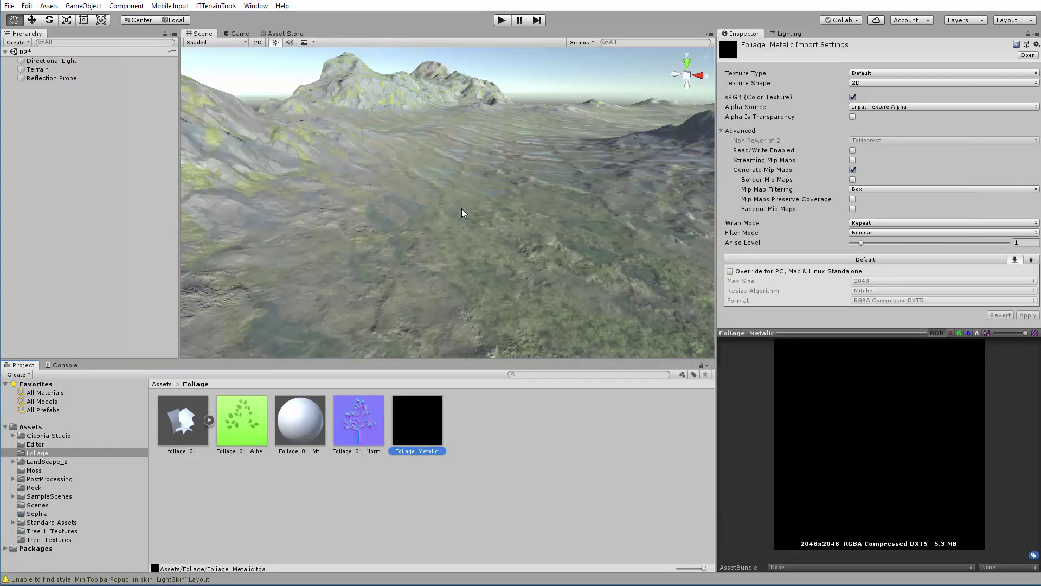
- Set the texture type of Foliage_01_Normal to Normal map and apply the import settings
click(863, 74)
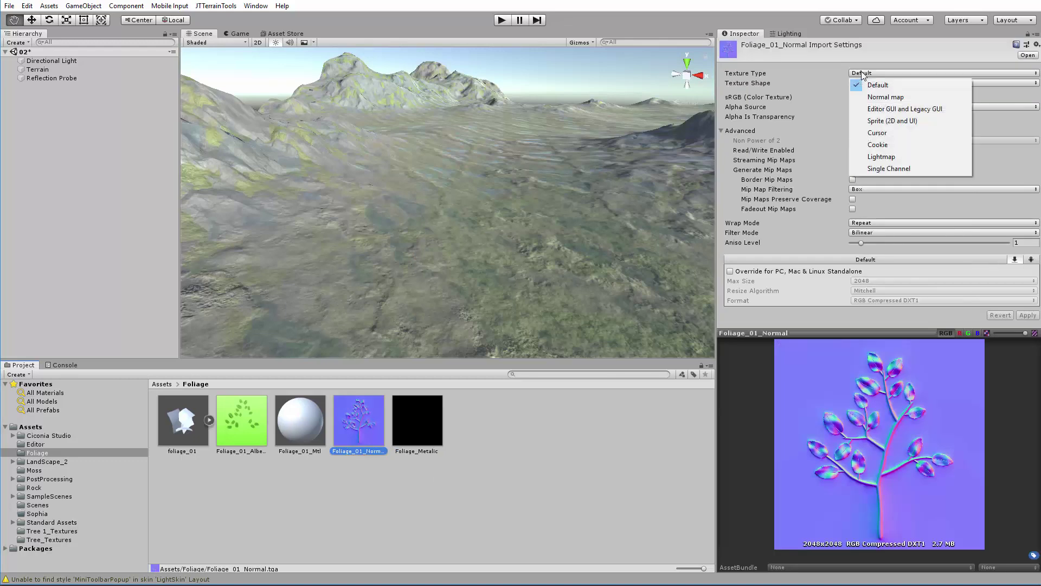
click(874, 98)
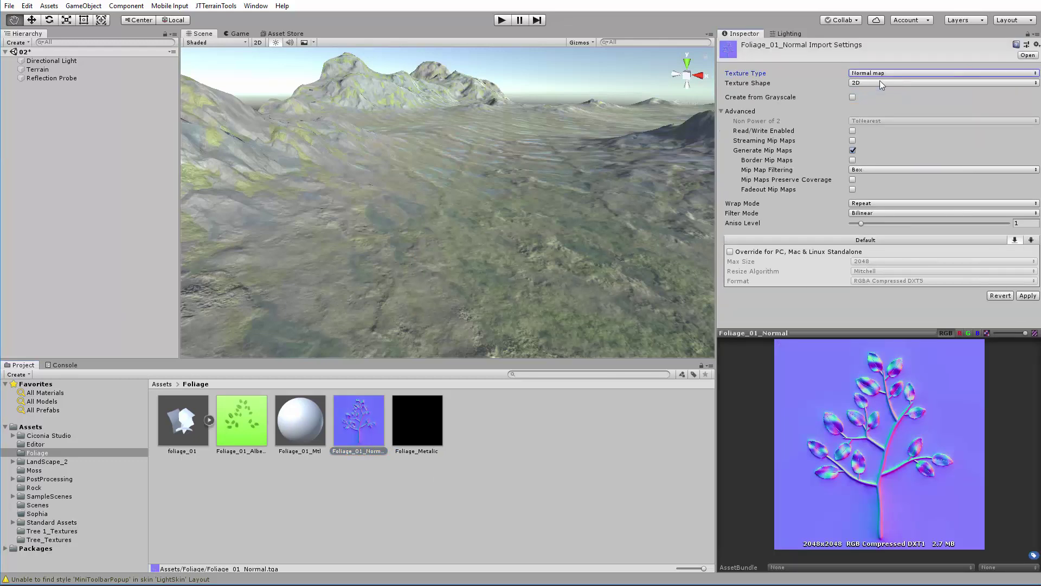
click(1028, 296)
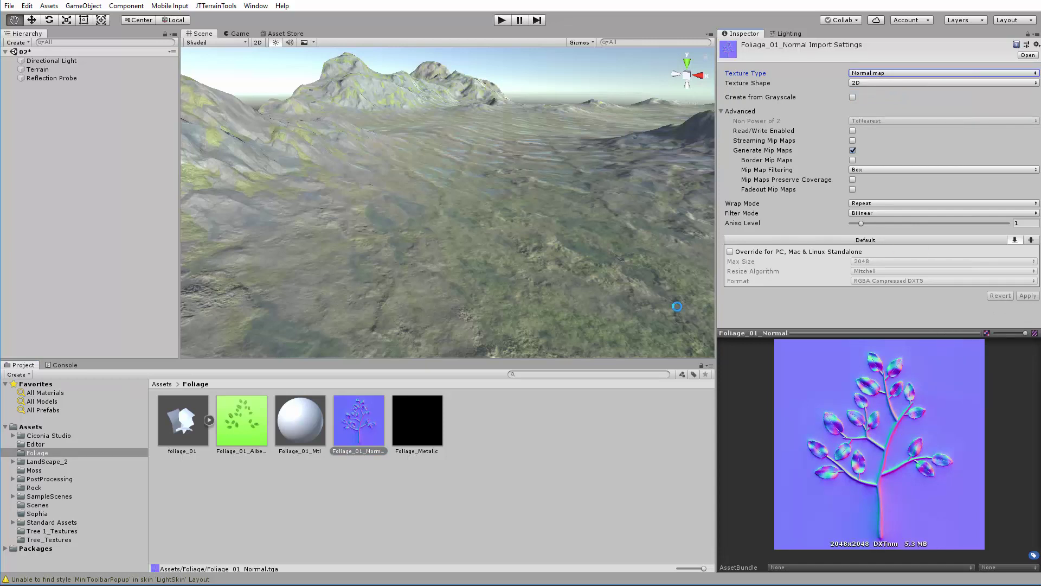
- Turn off sRGB (Color Texture) for the Foliage_Metalic texture and apply the import settings
click(387, 441)
click(406, 431)
click(232, 431)
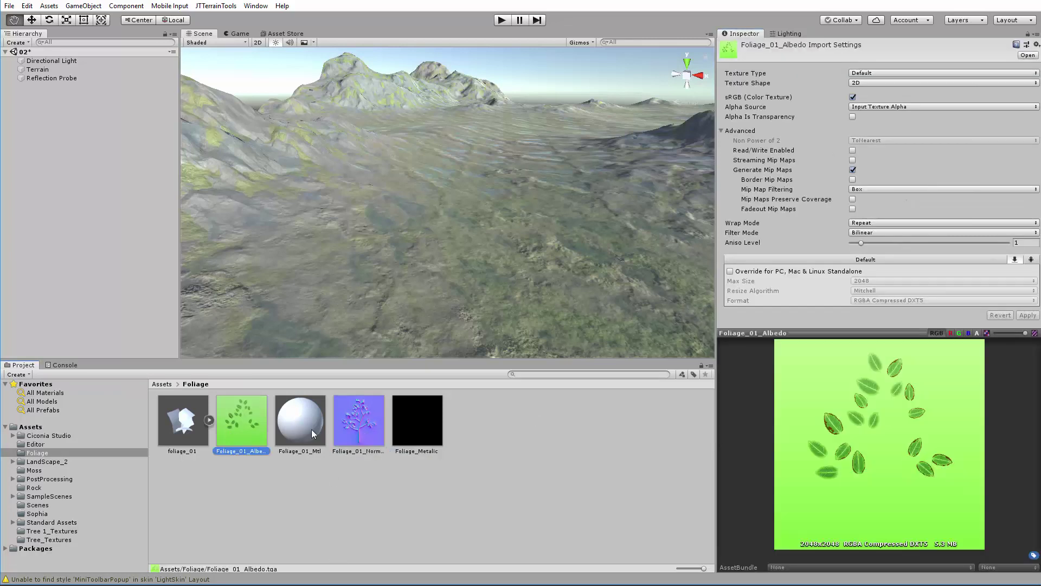
click(350, 433)
click(431, 439)
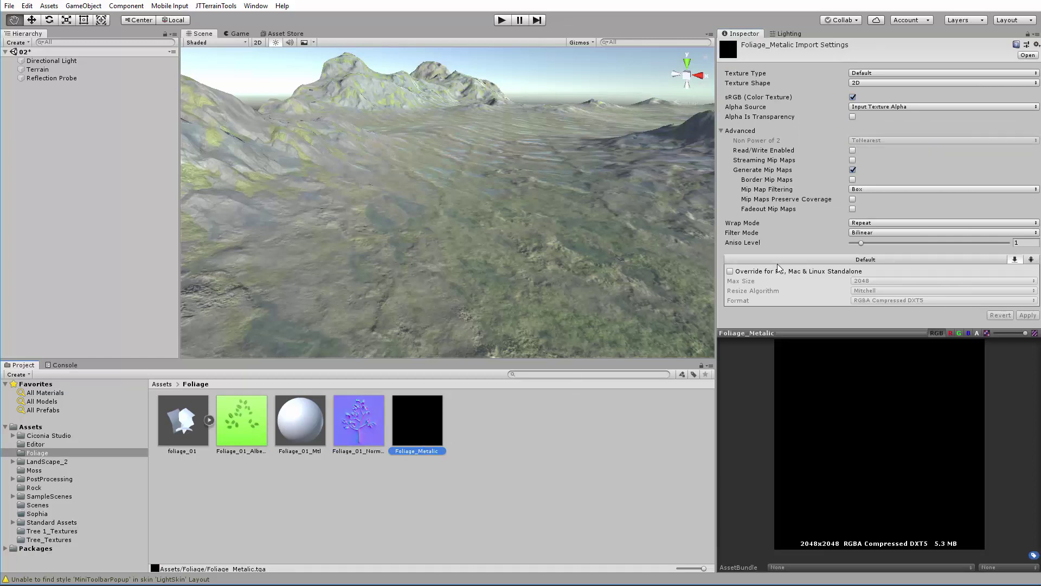
click(853, 97)
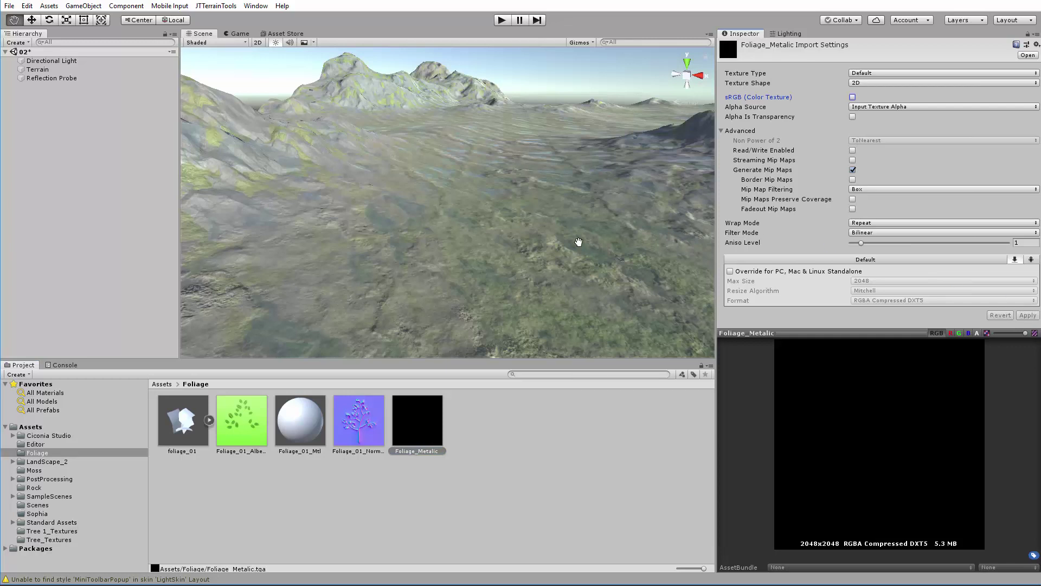
right_drag(535, 228, 404, 228)
click(453, 470)
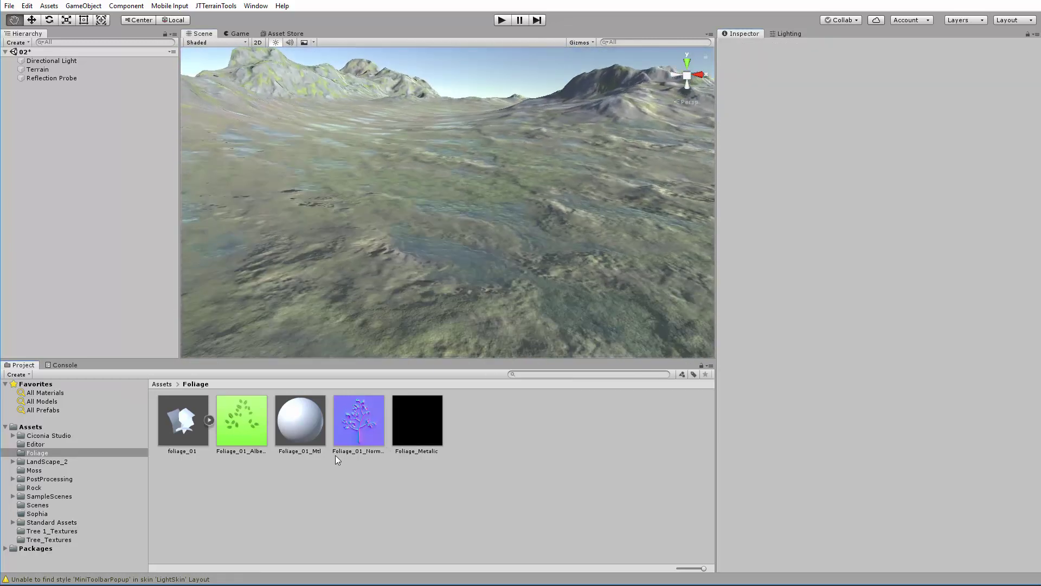
- Assign Foliage_01_Albedo as the albedo map of Foliage_01_Mtl and rotate the material preview to check it
click(306, 434)
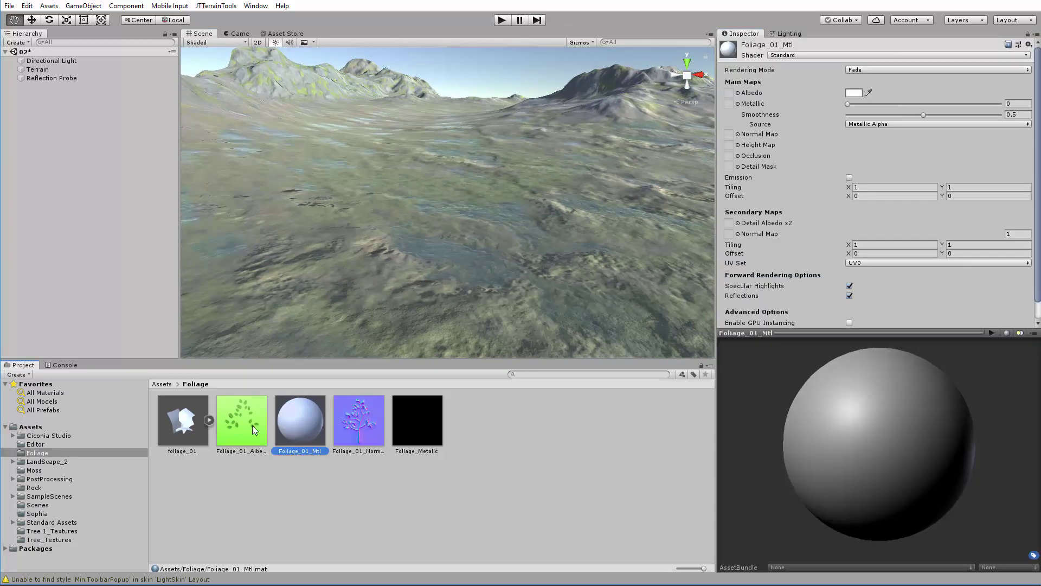
drag(252, 425, 727, 96)
drag(813, 425, 921, 433)
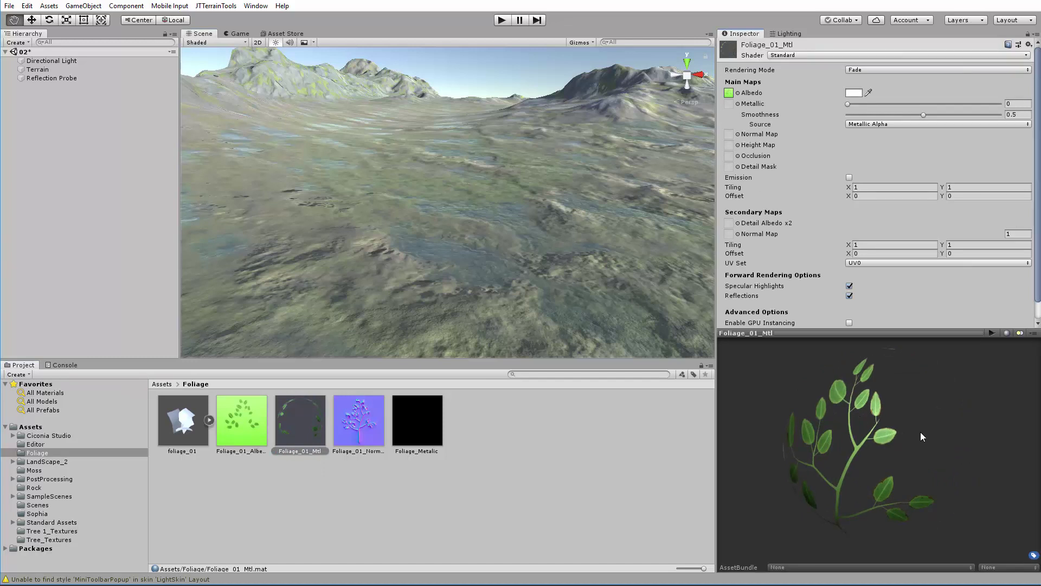
- Place a foliage_01 instance on the terrain at about X 26.23, Y 0.08, Z 29.05
drag(183, 430, 458, 207)
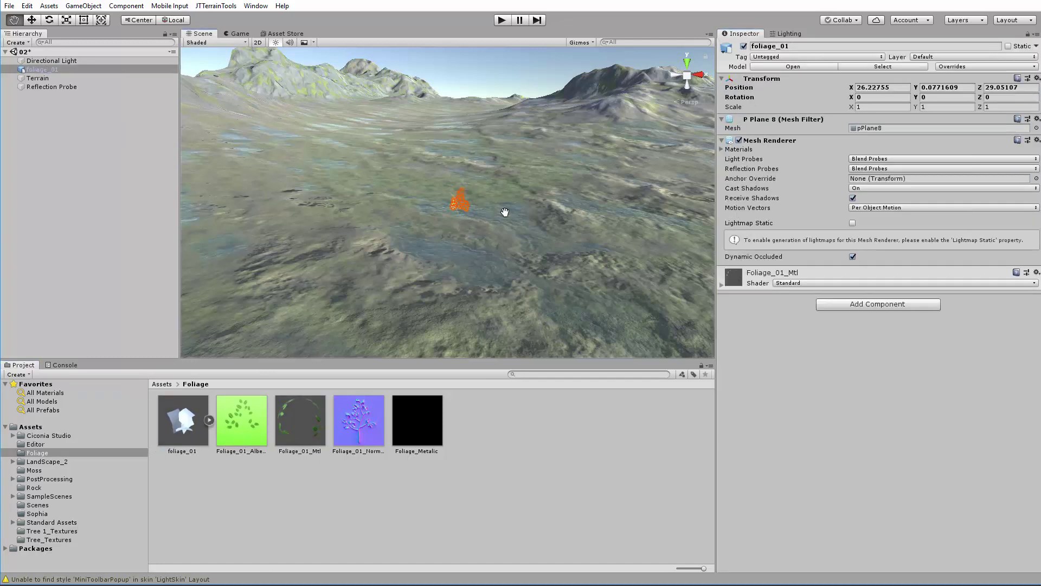
key(f)
right_drag(504, 211, 358, 185)
- Scale the placed foliage_01 uniformly to about 5.88 and move it to about X 26.11, Y 0.03, Z 29.05
key(r)
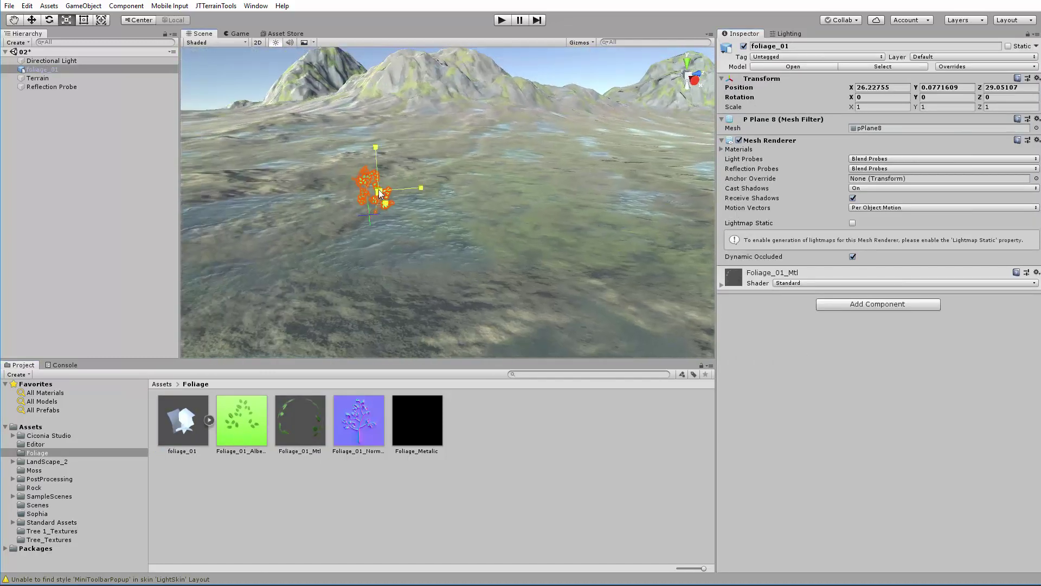
drag(378, 190, 373, 147)
right_drag(373, 146, 374, 196)
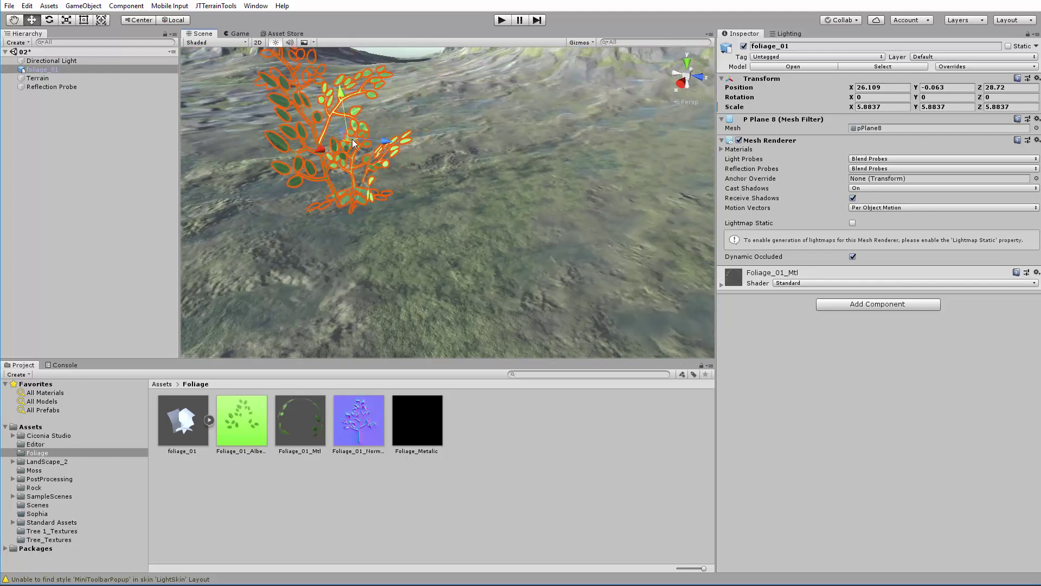
drag(349, 128, 397, 143)
right_drag(397, 144, 362, 177)
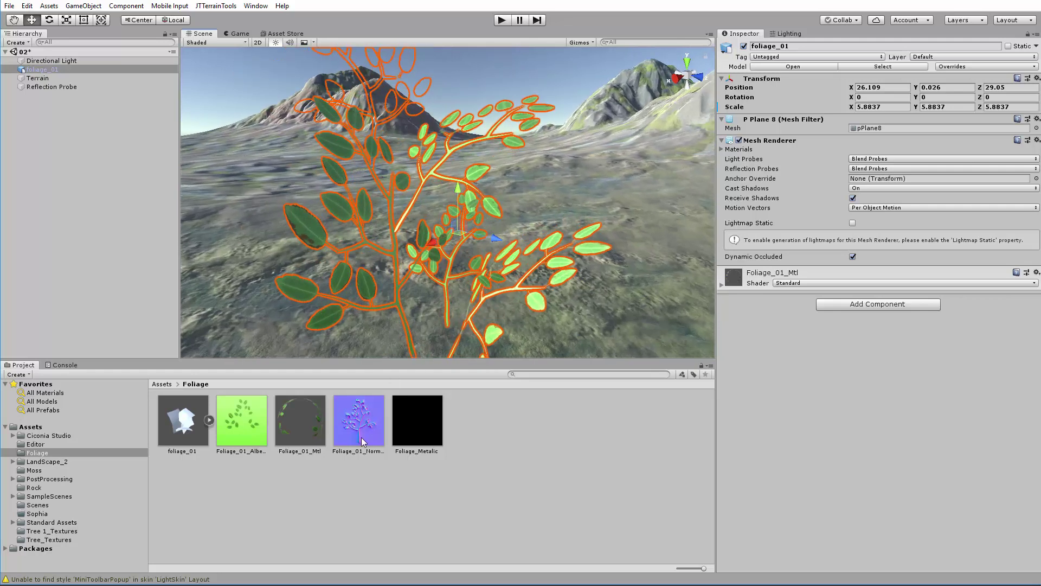
- Assign Foliage_01_Normal as the normal map and Foliage_Metalic as the metallic map of Foliage_01_Mtl
click(311, 431)
drag(359, 429, 729, 136)
drag(408, 425, 729, 103)
right_drag(485, 179, 503, 174)
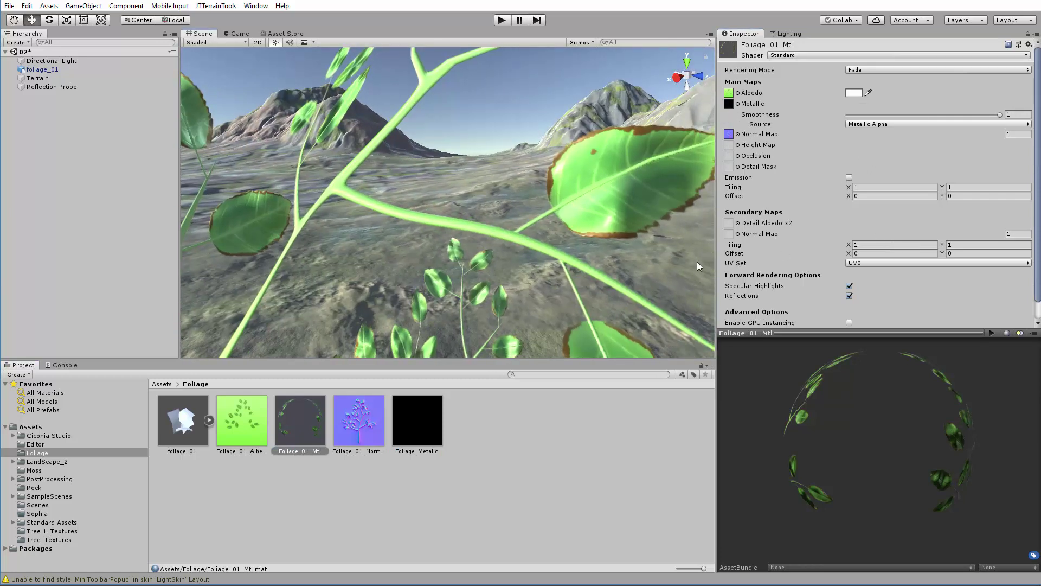
key(s)
right_drag(486, 209, 485, 209)
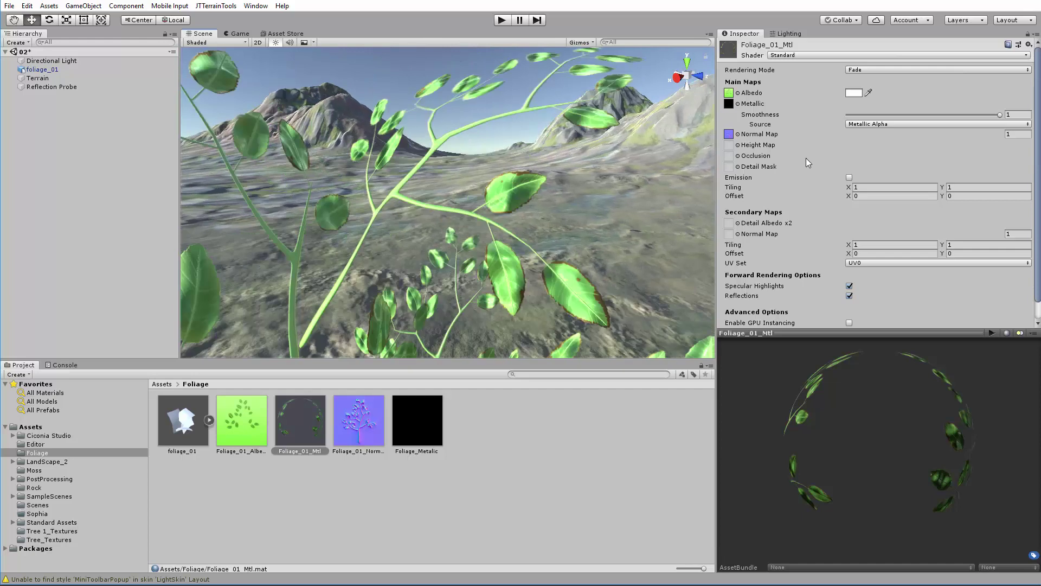
- Set the smoothness of Foliage_01_Mtl to 1
mouse_move(1000, 114)
mouse_down()
mouse_move(895, 117)
mouse_move(1022, 113)
mouse_up()
key(s)
right_drag(636, 275, 647, 288)
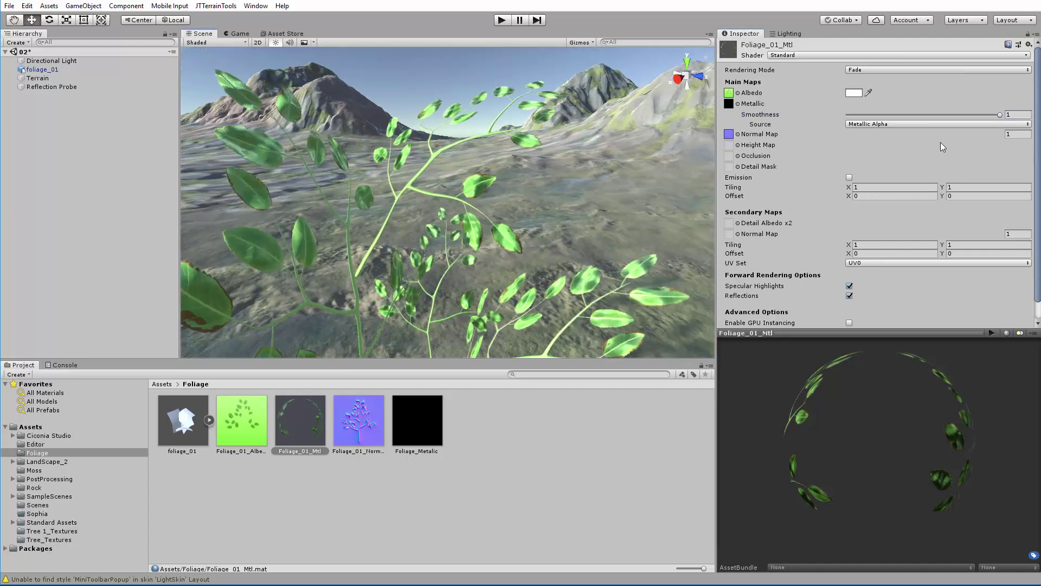
- Lower the main normal map strength of Foliage_01_Mtl to 0.62, checking the leaves in the scene
mouse_move(994, 135)
mouse_down()
mouse_move(970, 135)
mouse_move(984, 137)
mouse_up()
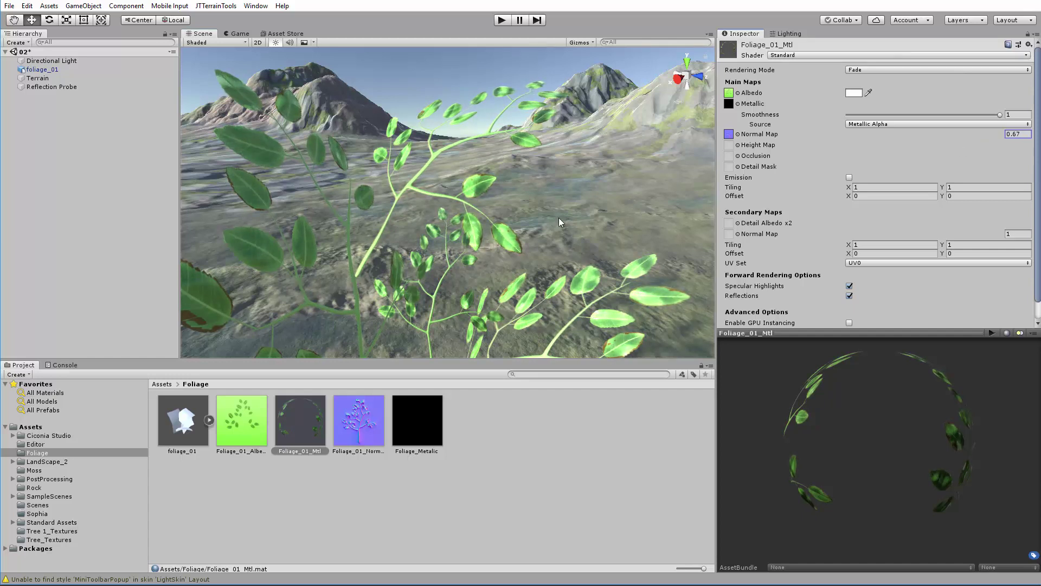
alt+drag(559, 218, 629, 271)
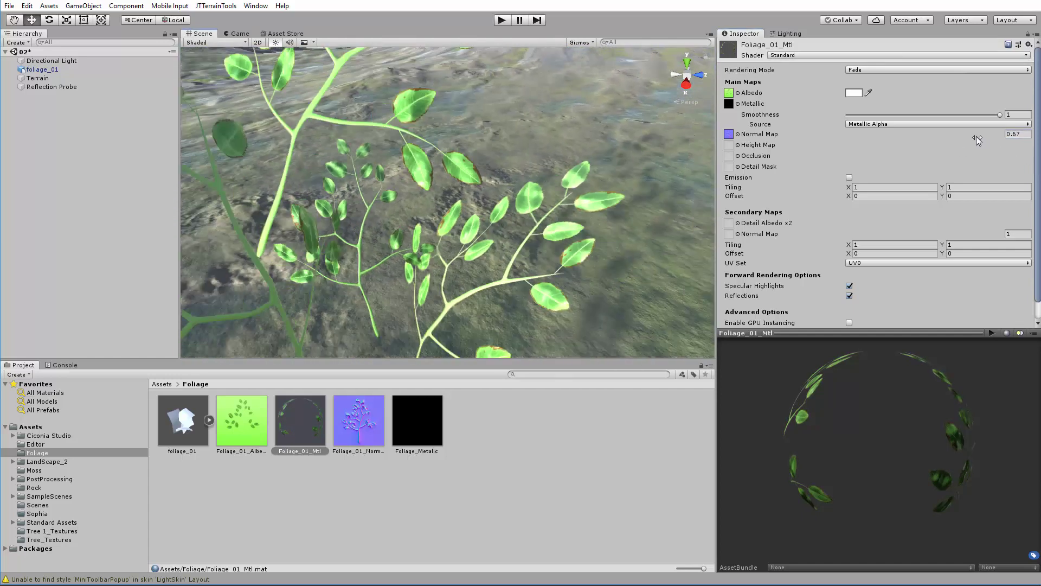
mouse_move(976, 136)
mouse_down()
mouse_move(963, 135)
mouse_move(972, 135)
mouse_up()
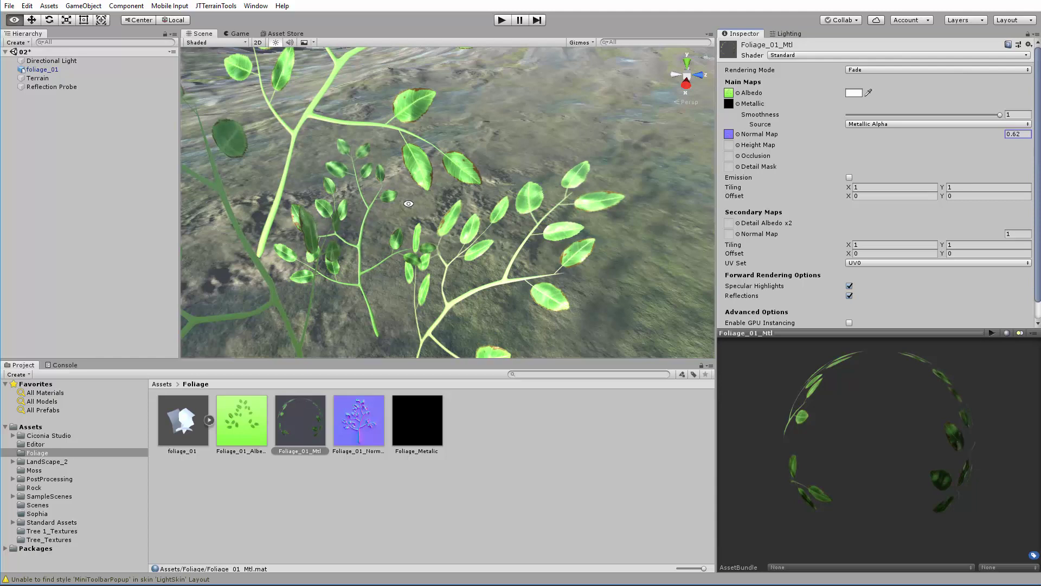
scroll(422, 209, down, 5)
alt+drag(422, 208, 465, 270)
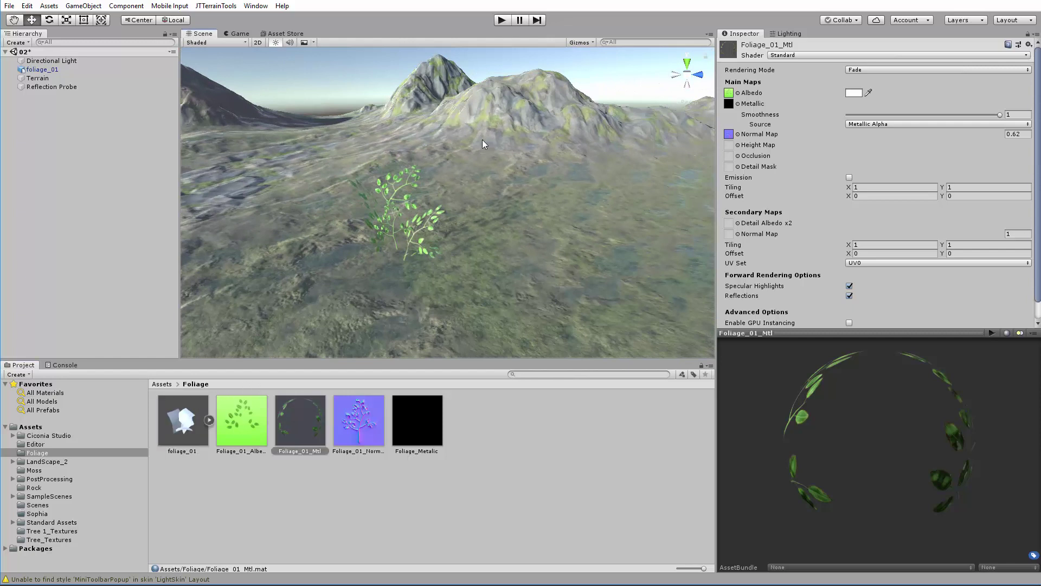
drag(483, 140, 486, 198)
key(f)
key(Delete)
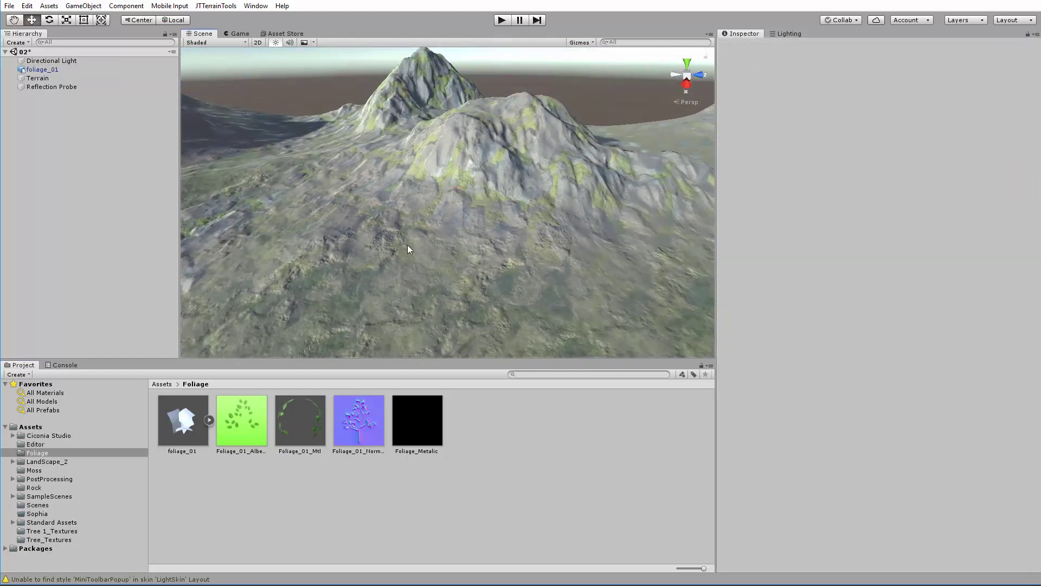
- Set the scale factor in the foliage_01 model's import settings to 5 and apply it
click(192, 422)
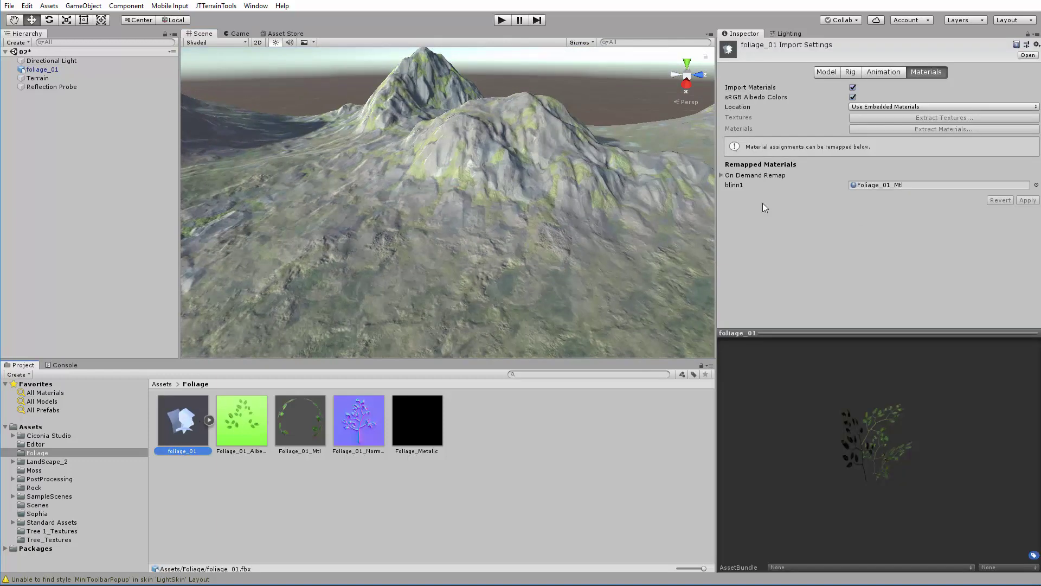
click(836, 73)
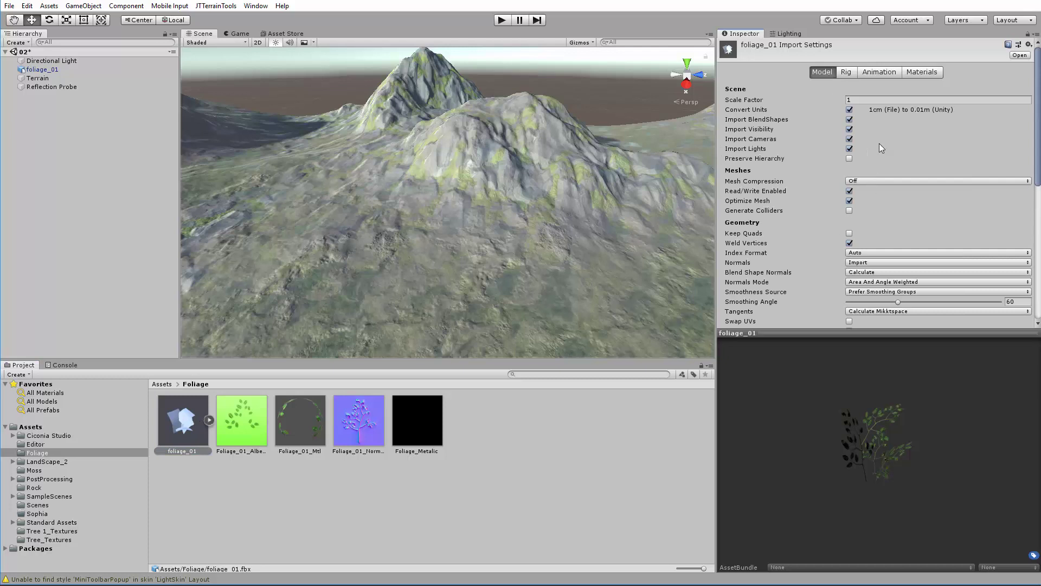
click(864, 100)
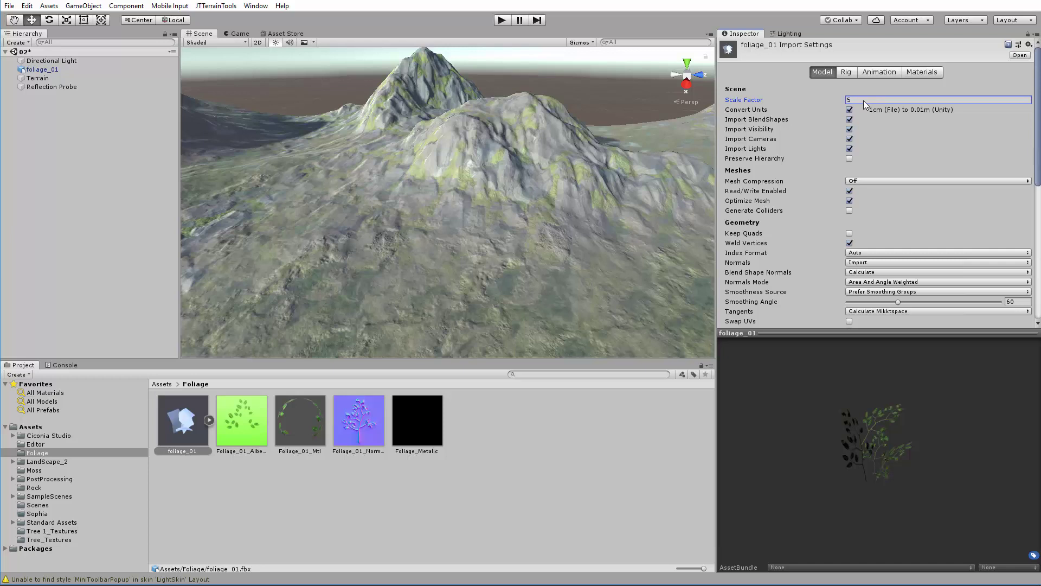
scroll(1013, 233, down, 5)
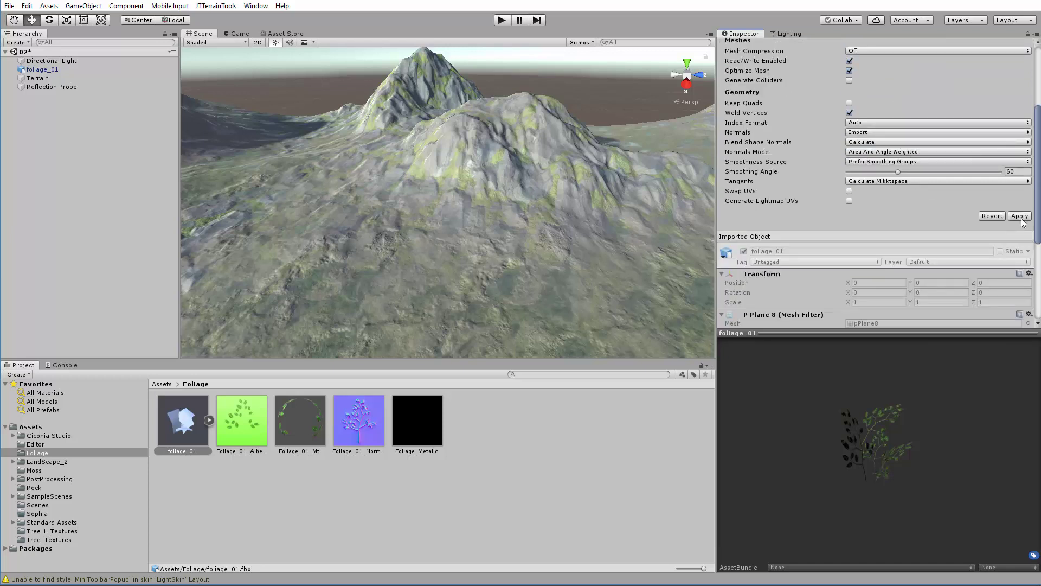
click(1019, 216)
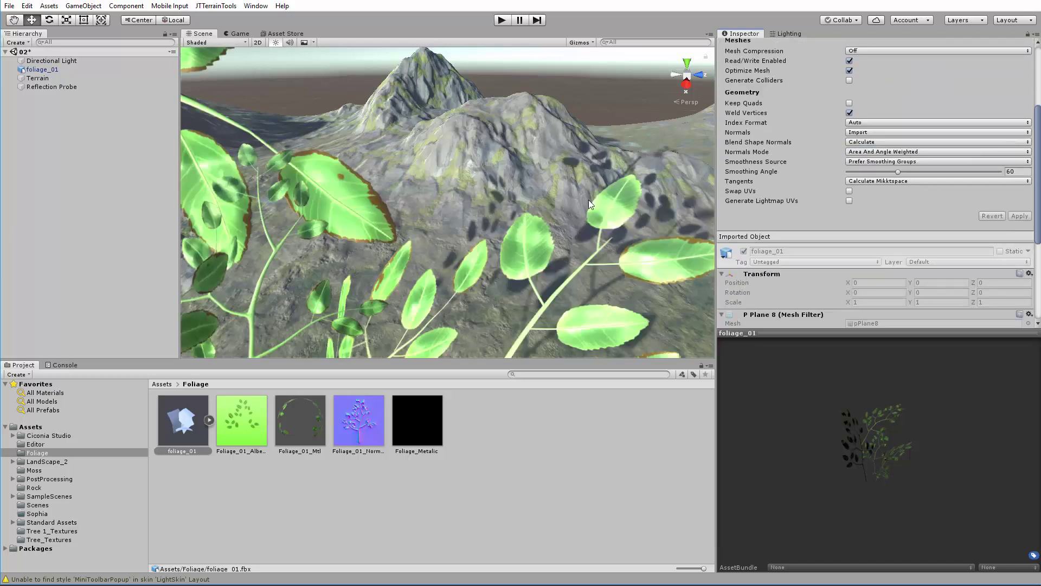
- Reset the scale of the foliage_01 instance in the scene to 1 on the X, Y and Z axes
alt+drag(423, 209, 523, 253)
alt+right_drag(522, 252, 316, 221)
alt+drag(316, 222, 446, 171)
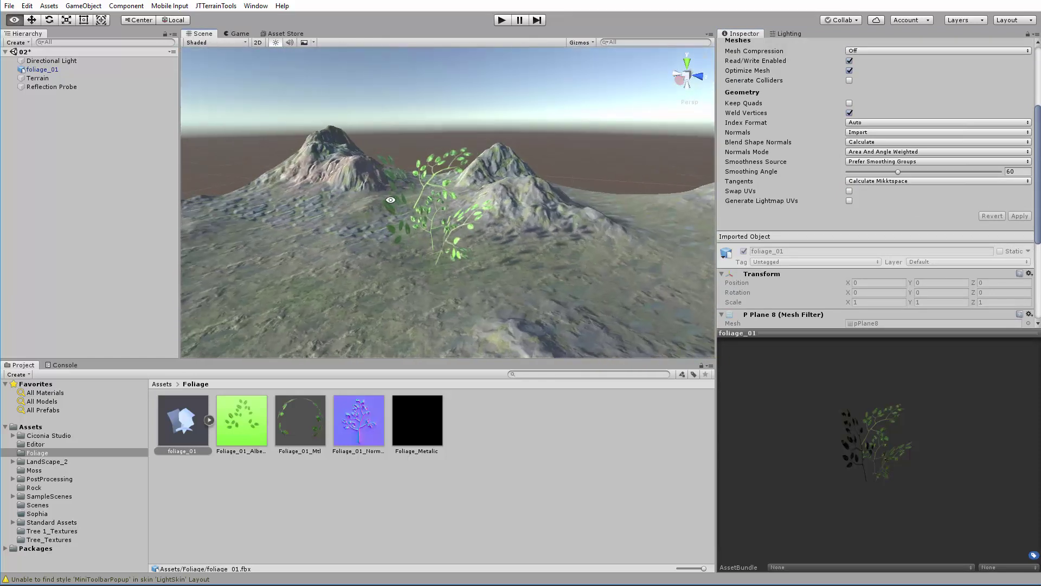
click(446, 170)
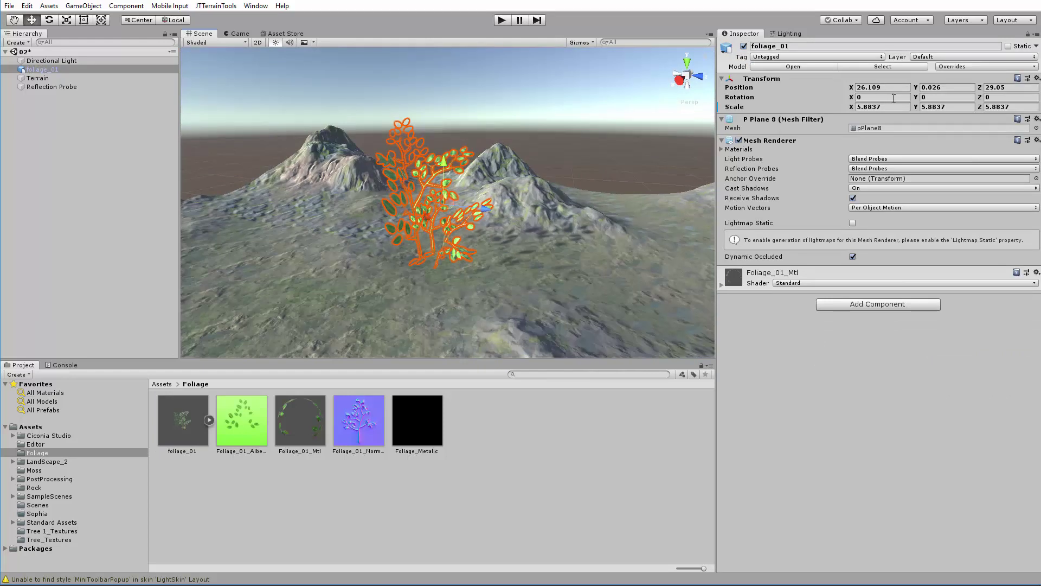
click(884, 107)
text(1)
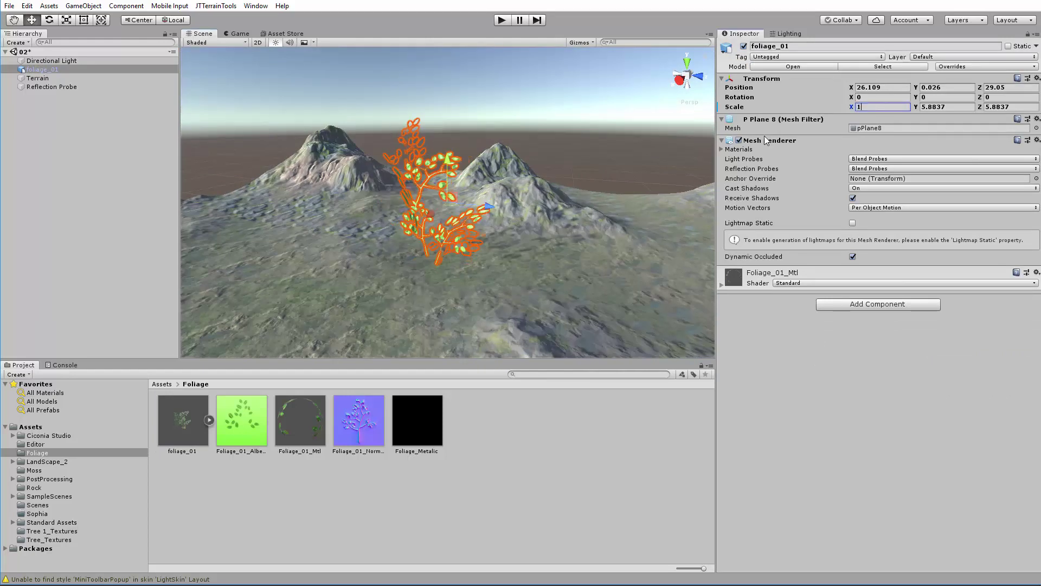
key(Tab)
text(2)
key(Tab)
text(21)
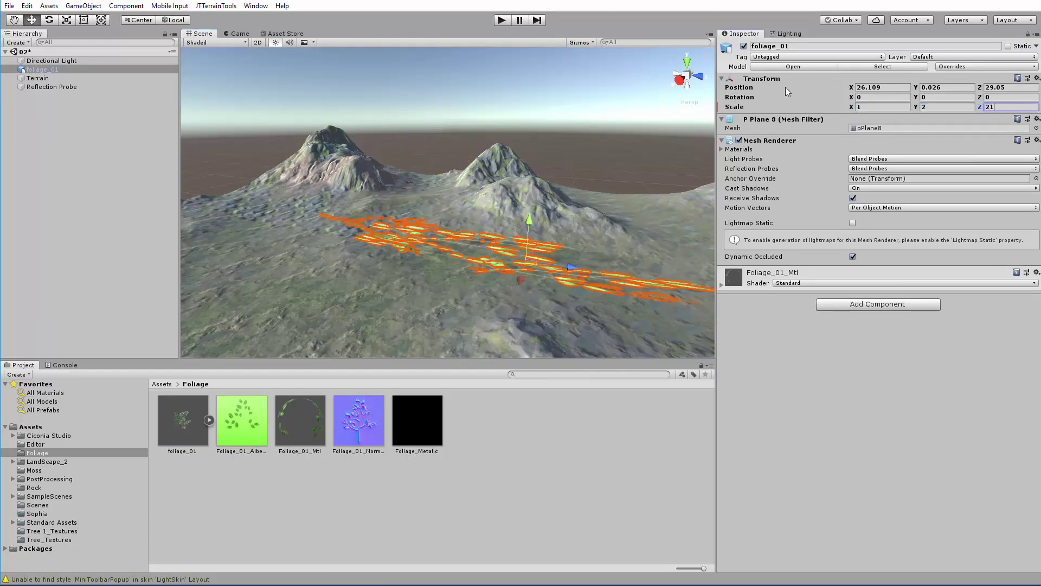
click(936, 106)
text(1)
key(Tab)
text(1)
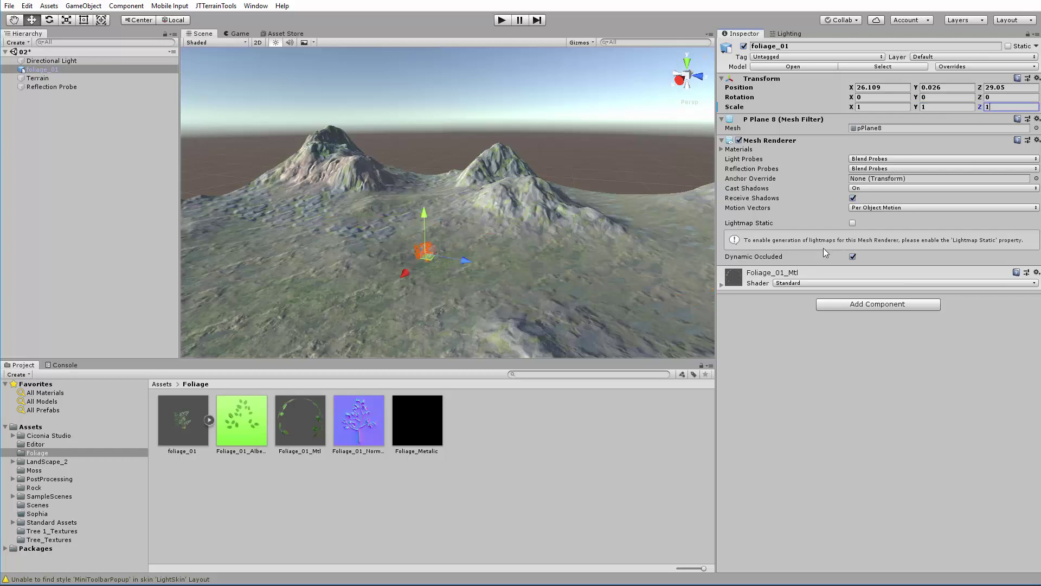
text(f)
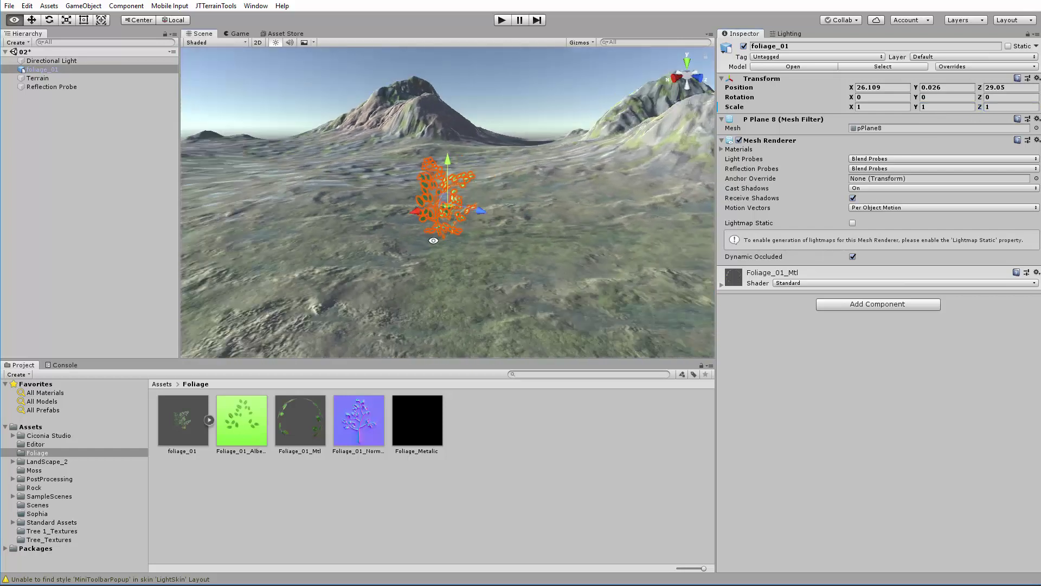
- Try placing another foliage_01 instance on the terrain and undo the most recent scene changes
drag(167, 433, 305, 222)
key(w)
right_drag(339, 234, 421, 230)
key(w)
key(ctrl+z)
key(ctrl+z)
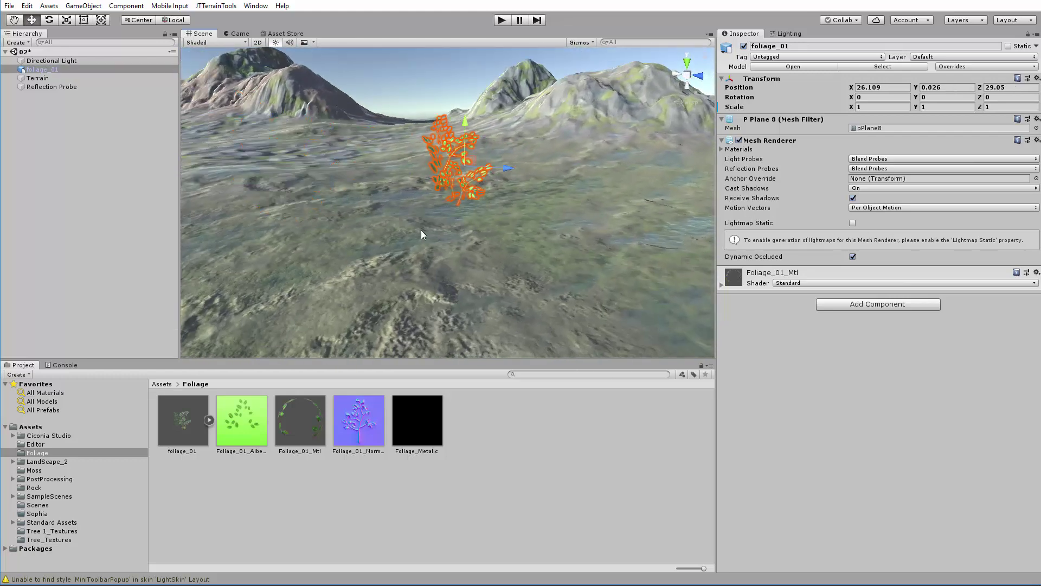
key(ctrl+z)
key(ctrl+z)
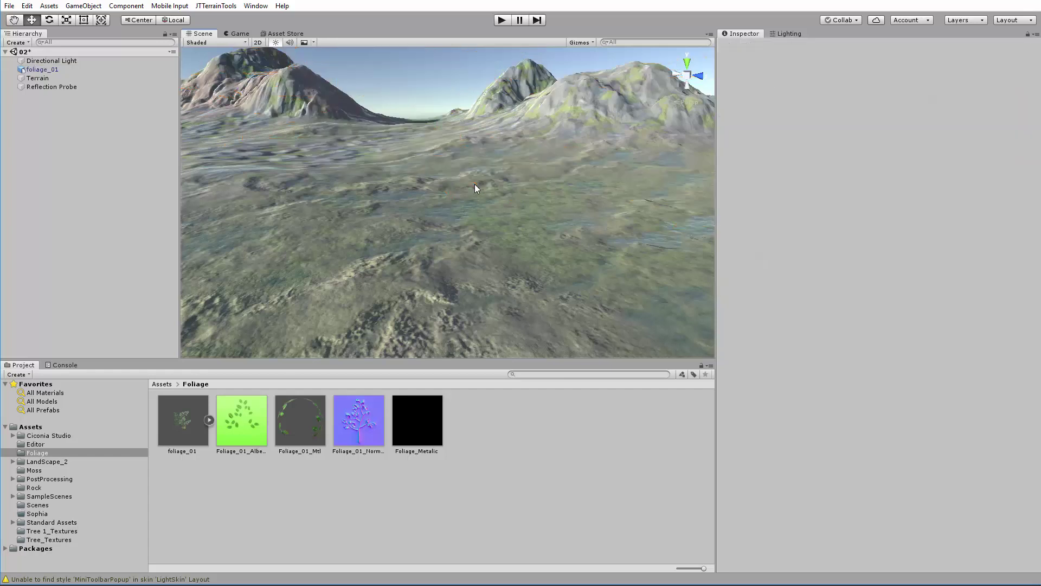
- Add the foliage_01 model as a detail mesh of the terrain using the Grass render mode
right_drag(414, 226, 506, 214)
click(506, 214)
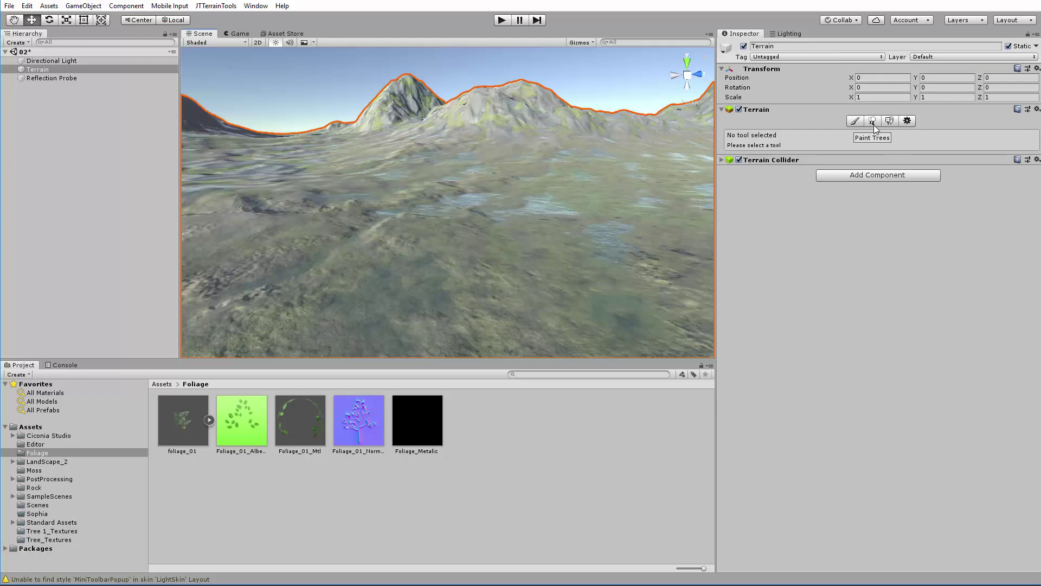
click(890, 122)
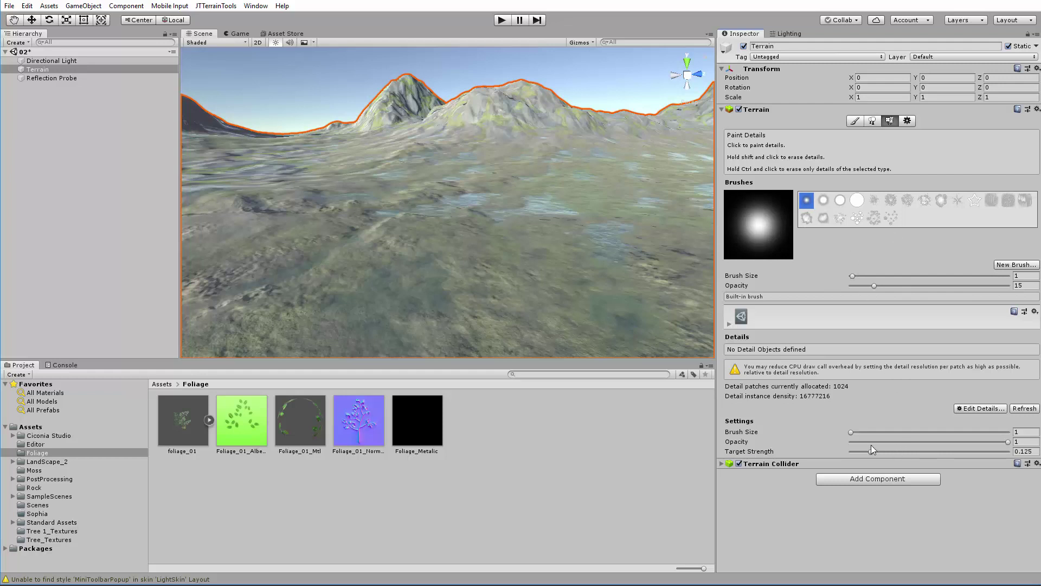
click(973, 410)
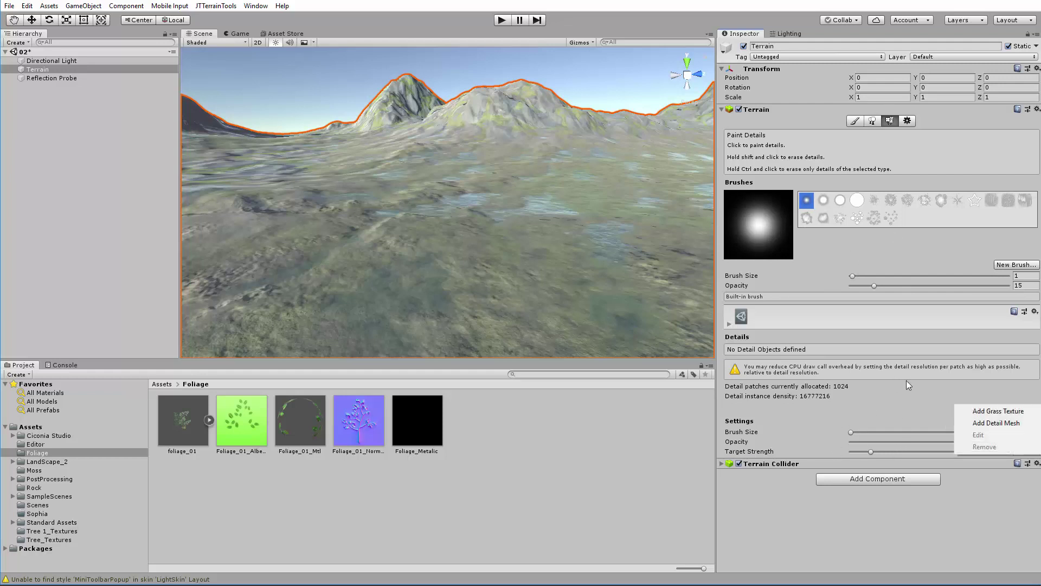
click(983, 422)
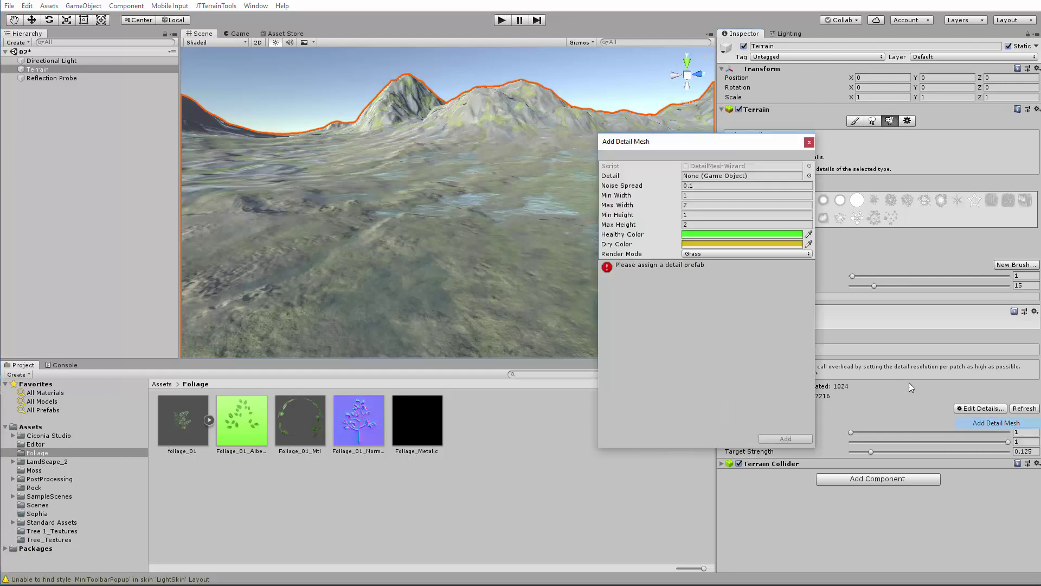
drag(246, 421, 719, 182)
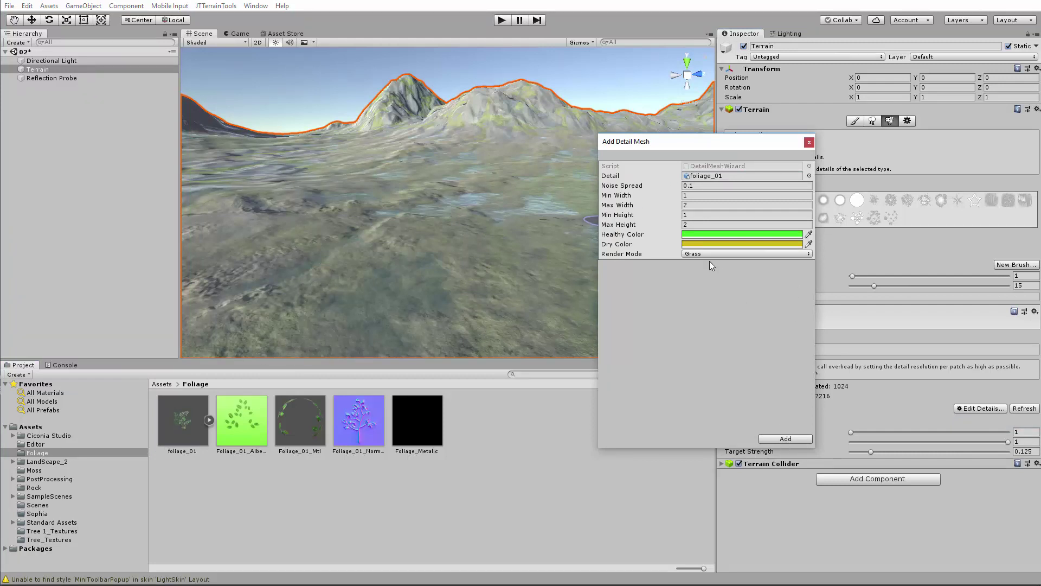
click(792, 440)
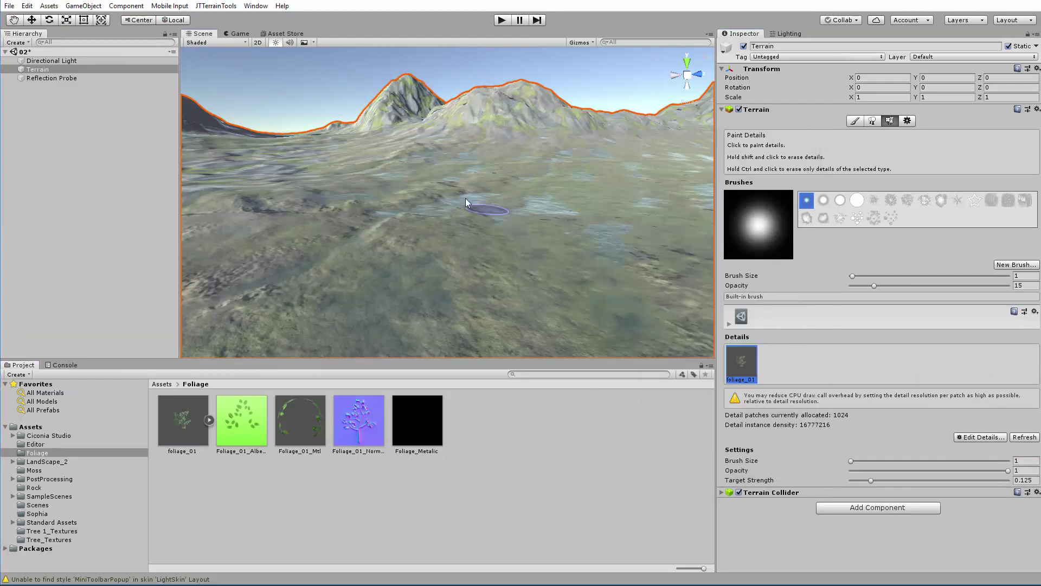
- Try painting foliage_01 details across the terrain and undo the stroke
mouse_move(477, 209)
mouse_down()
mouse_move(431, 240)
mouse_move(559, 251)
mouse_up()
right_drag(559, 251, 514, 229)
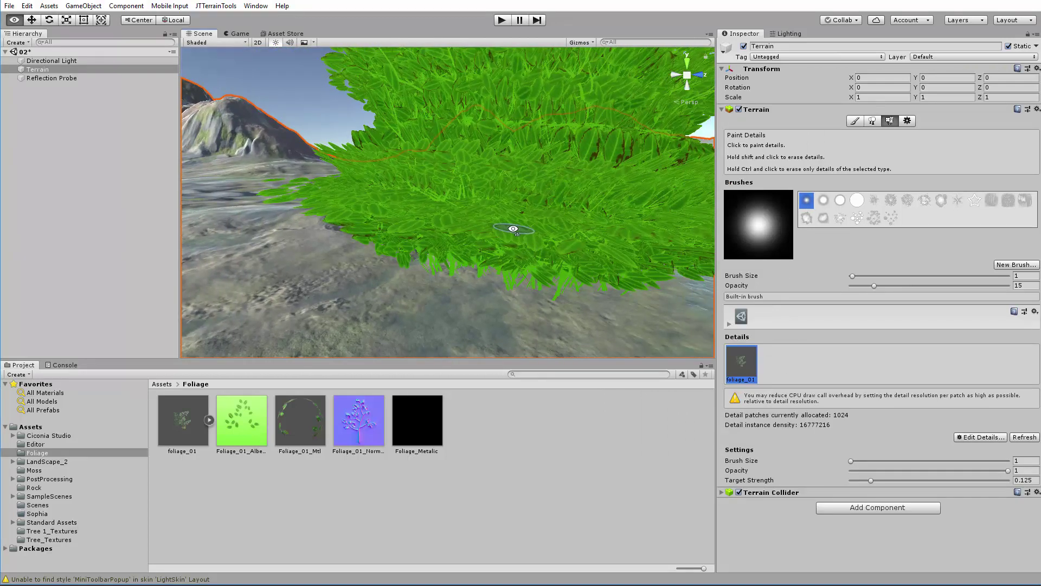
key(ctrl+z)
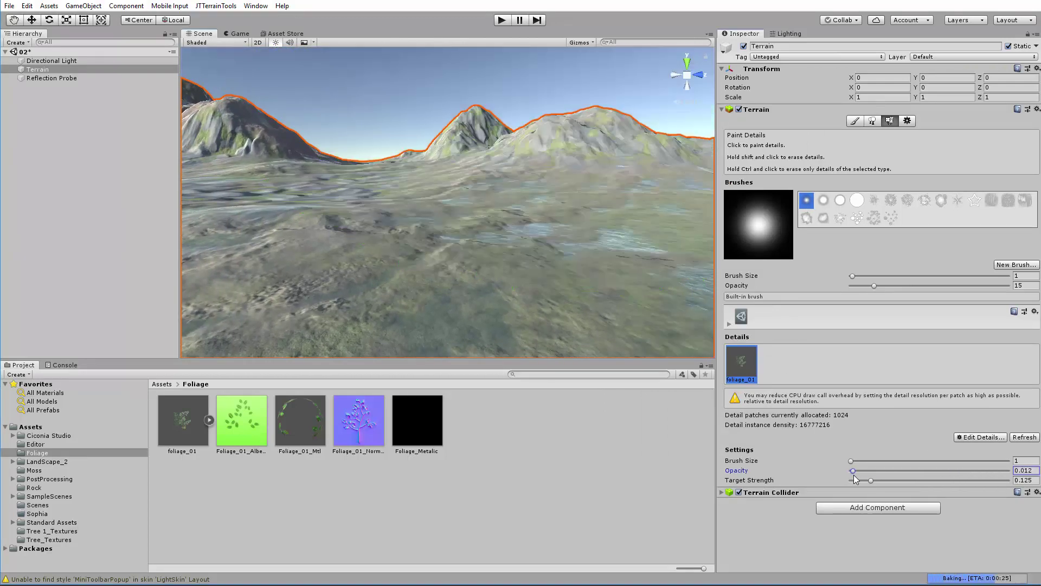
- Lower the detail painting opacity to 0.012 and paint a few foliage_01 details, undoing the first attempt
click(456, 283)
right_drag(442, 278, 382, 238)
key(ctrl+z)
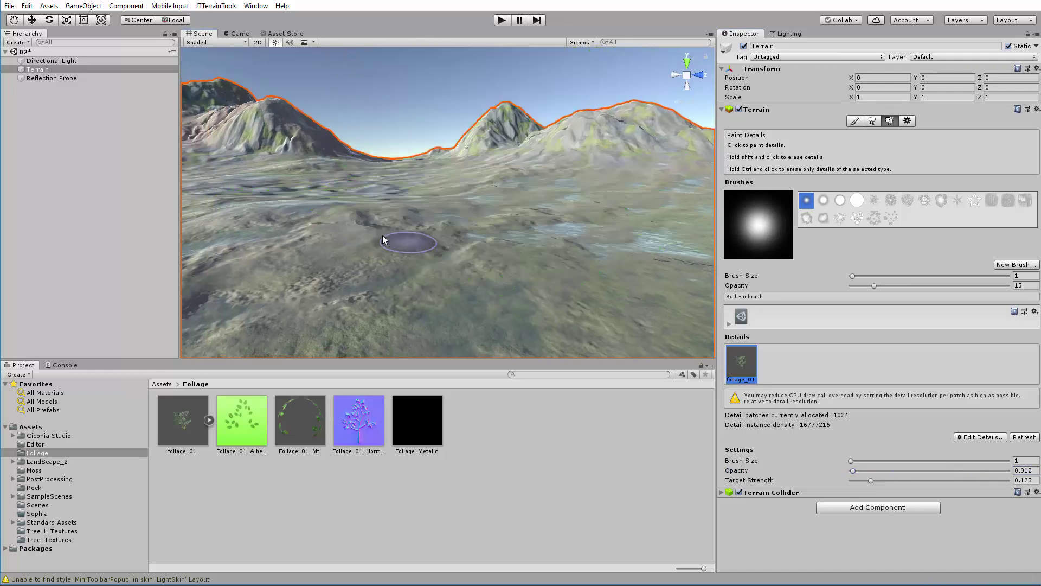
drag(383, 238, 584, 187)
mouse_move(584, 187)
right_down()
mouse_move(476, 226)
mouse_move(580, 221)
mouse_move(491, 217)
mouse_move(523, 218)
right_up()
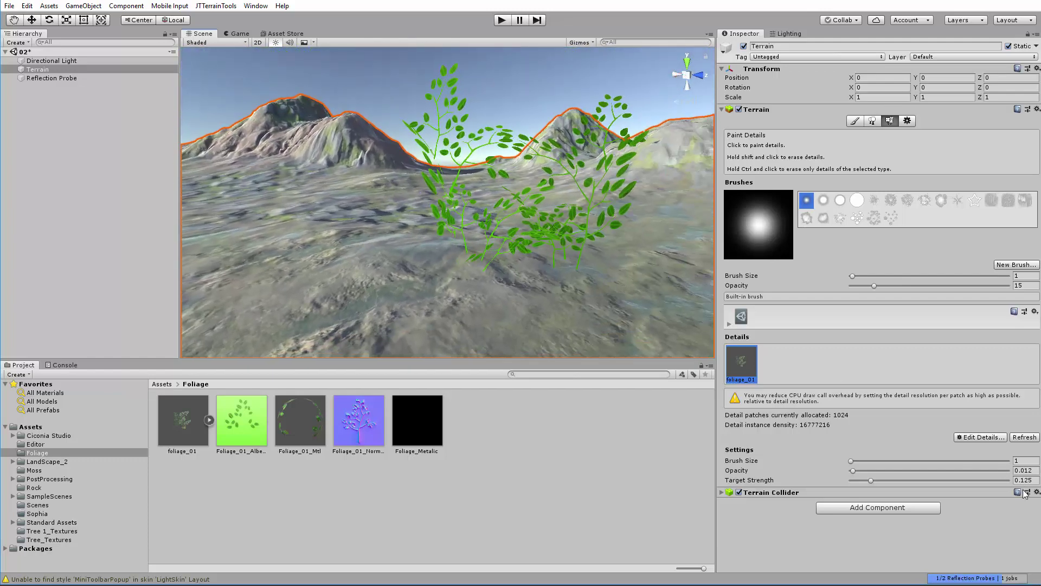
- Change the render mode of the foliage_01 detail mesh from Grass to the other option and apply it
click(999, 437)
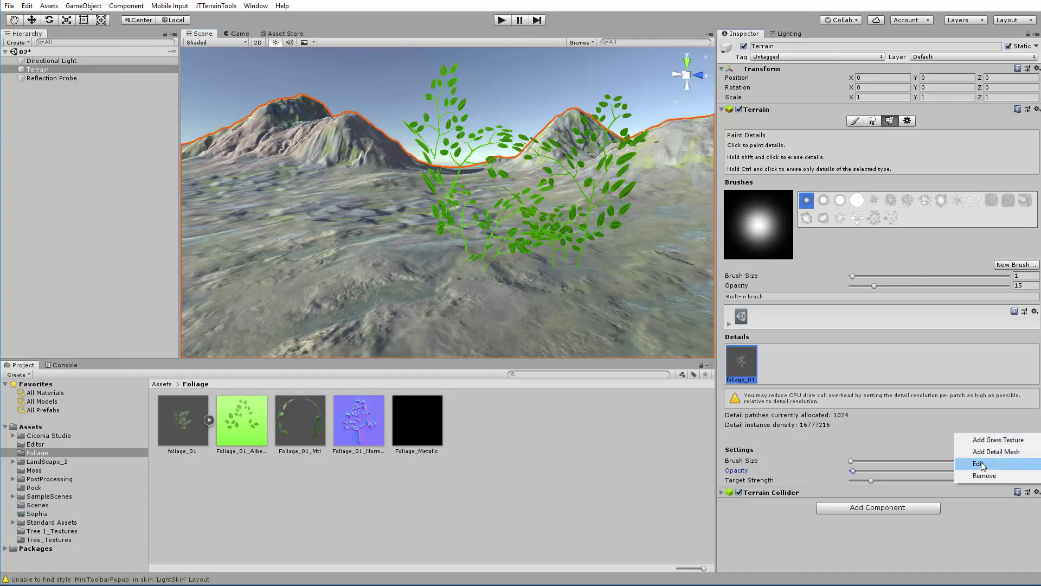
click(978, 464)
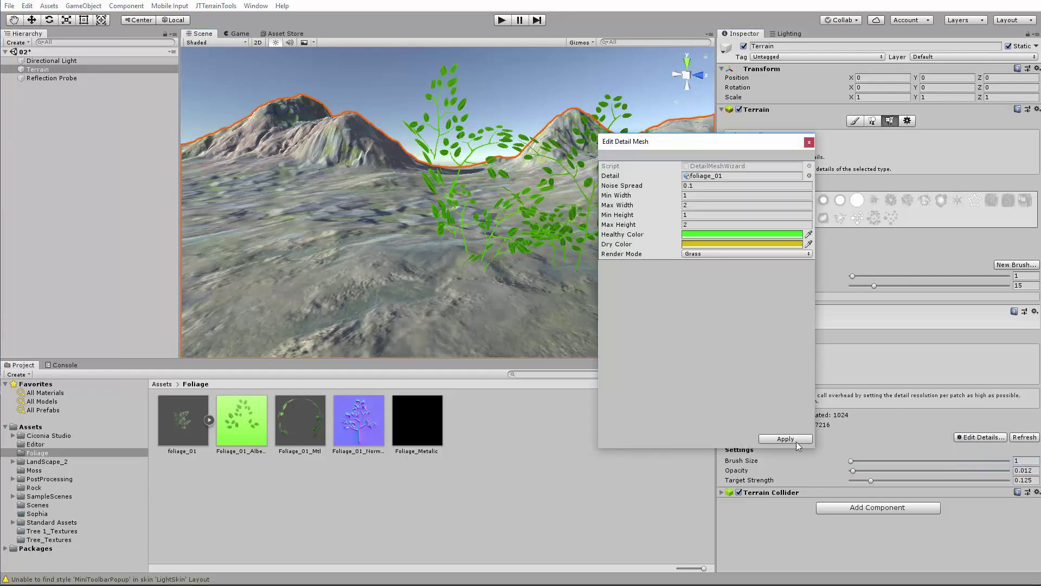
click(809, 142)
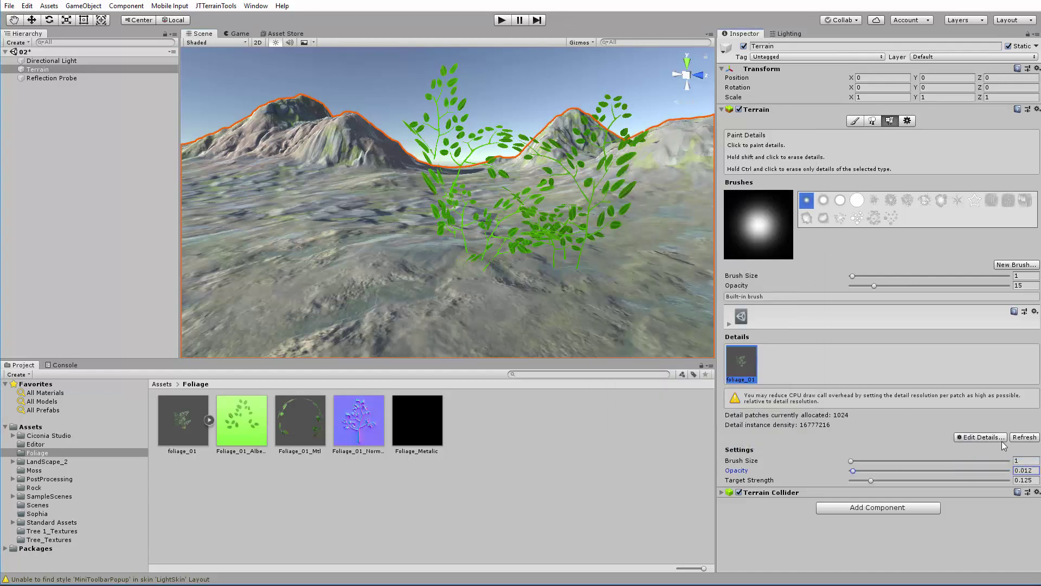
click(981, 436)
click(979, 462)
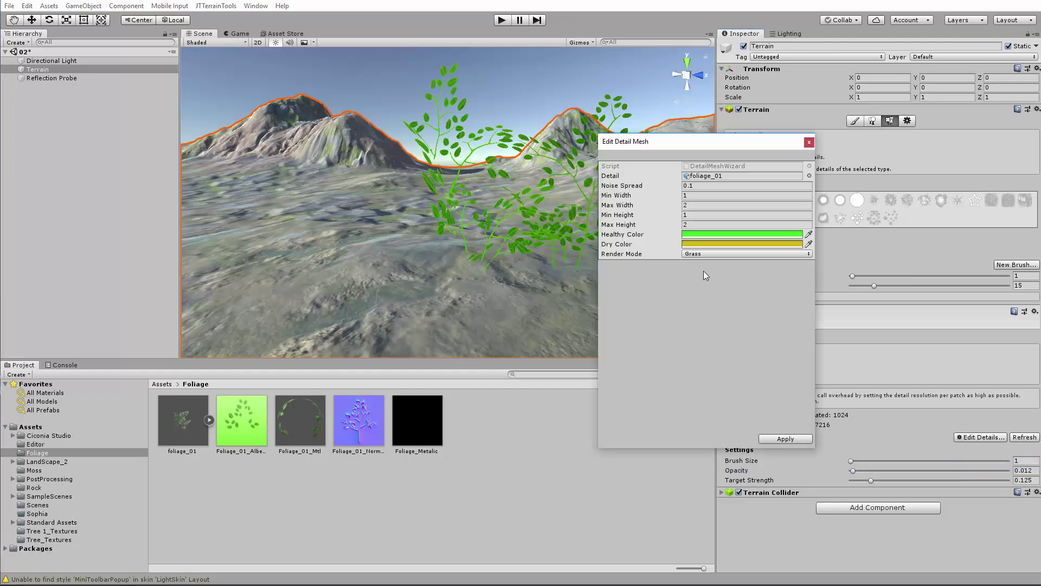
click(689, 254)
click(711, 264)
click(776, 439)
- Examine how the painted foliage_01 details render on the terrain from several viewpoints
right_drag(572, 275, 510, 283)
key(d)
key(s)
key(s)
key(w)
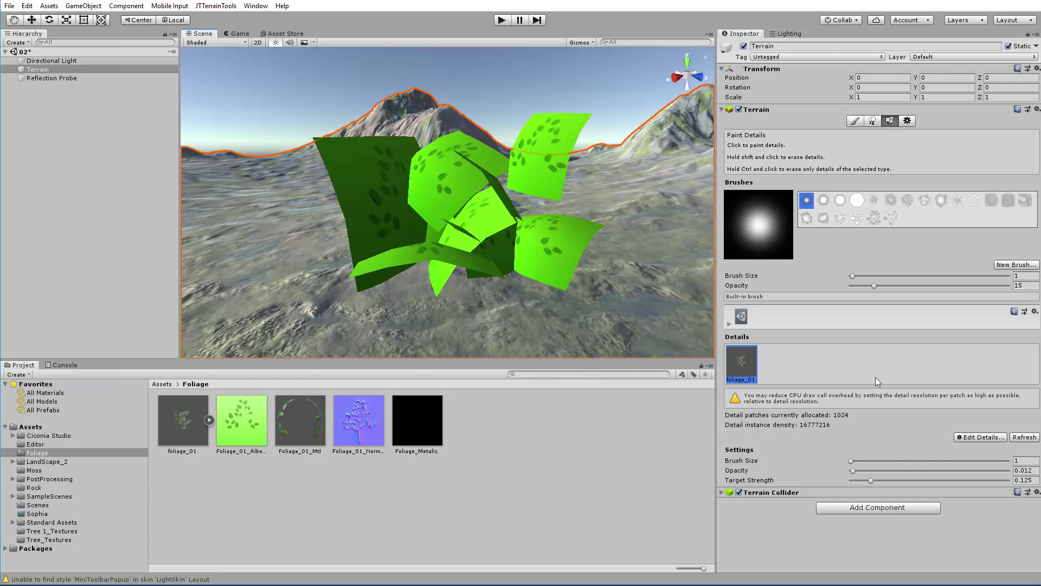
key(w)
mouse_move(509, 230)
right_down()
mouse_move(510, 258)
mouse_move(508, 240)
right_up()
key(s)
key(w)
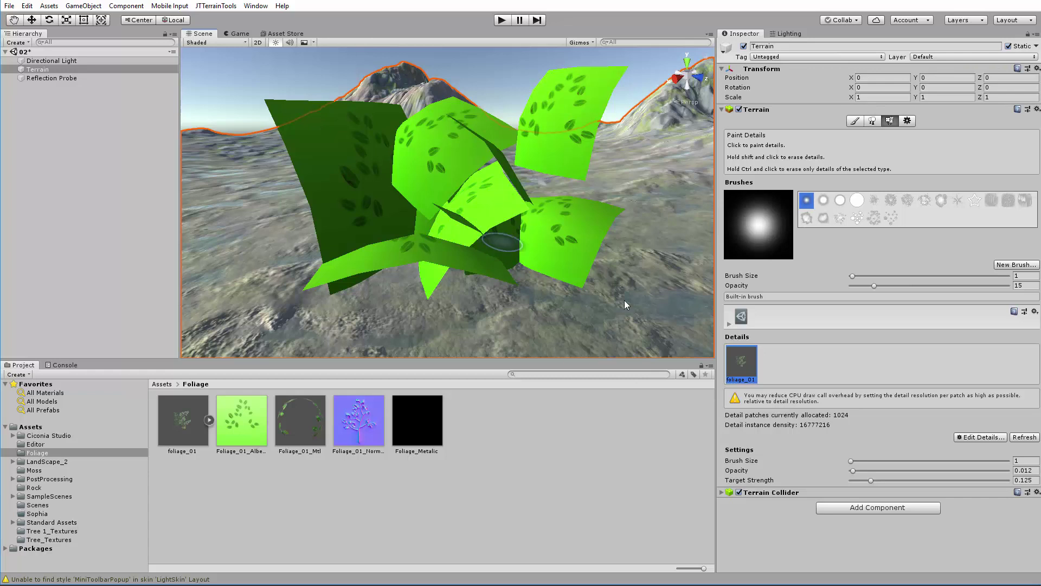
- Remove the foliage_01 detail mesh from the terrain's details
click(978, 437)
click(751, 363)
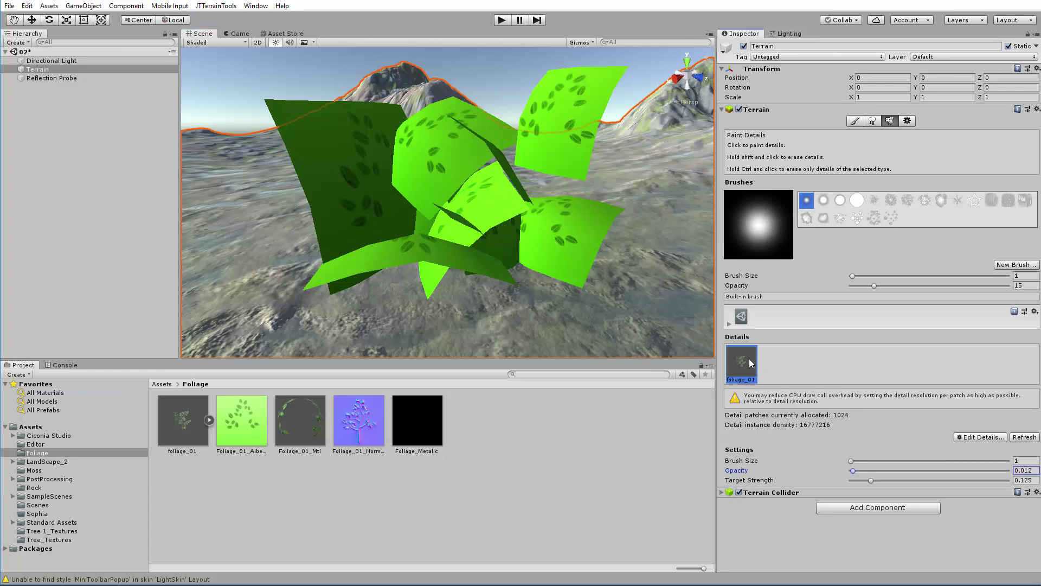
click(979, 437)
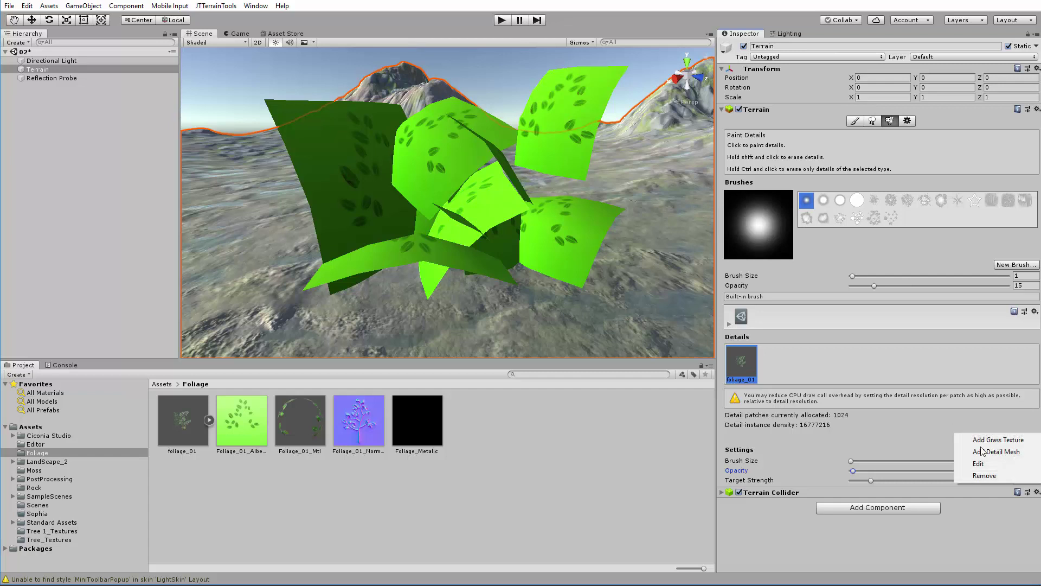
click(994, 475)
- Add foliage_01 as a tree prefab for painting trees on the terrain, with a bend factor of 0
right_drag(510, 249, 417, 201)
key(w)
click(872, 120)
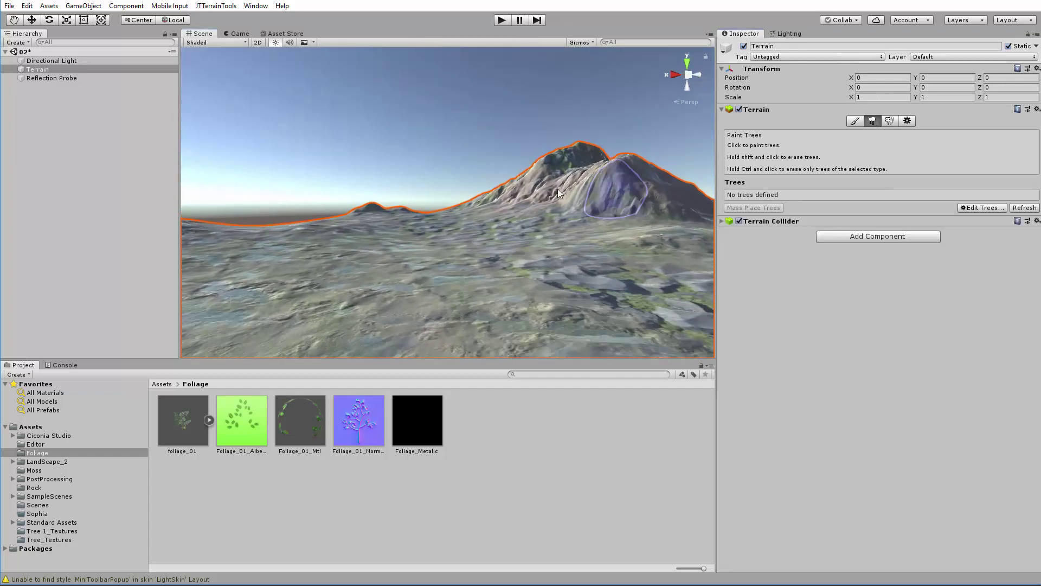
mouse_move(488, 231)
right_down()
mouse_move(418, 228)
mouse_move(482, 232)
right_up()
mouse_move(521, 172)
right_down()
mouse_move(511, 180)
mouse_move(520, 183)
right_up()
click(972, 210)
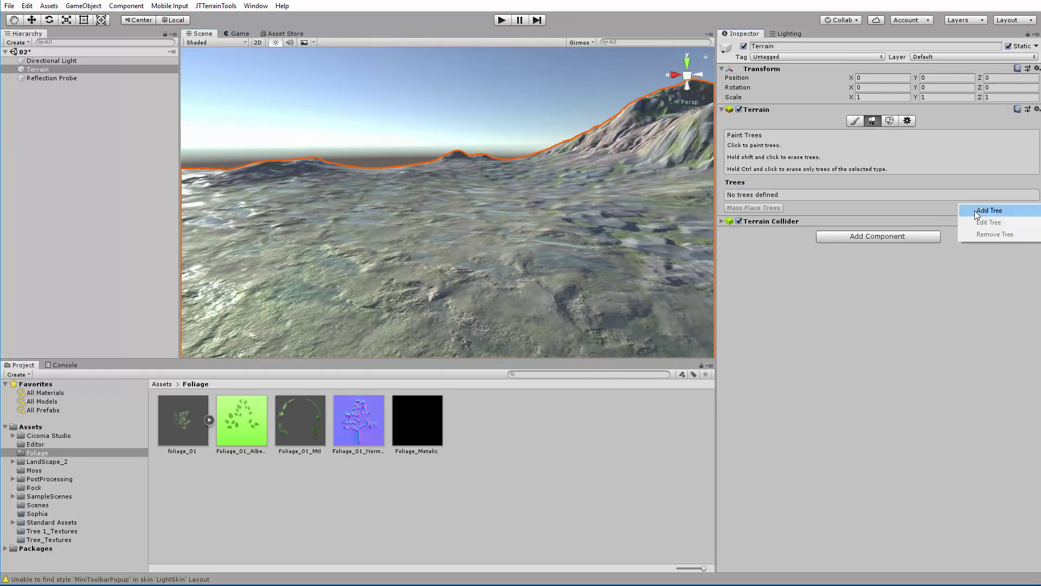
click(976, 219)
drag(183, 421, 529, 171)
click(584, 440)
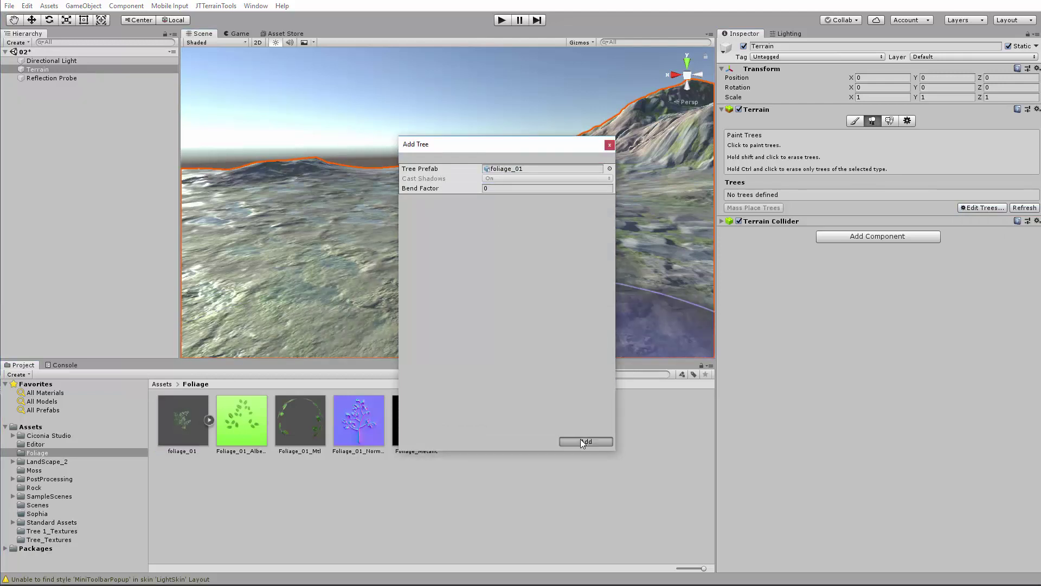
- Try painting foliage_01 trees over the terrain with brush size 5.1 and density 83, and undo the stroke
right_drag(493, 215, 493, 246)
mouse_move(492, 251)
mouse_down()
mouse_move(326, 226)
mouse_move(614, 188)
mouse_up()
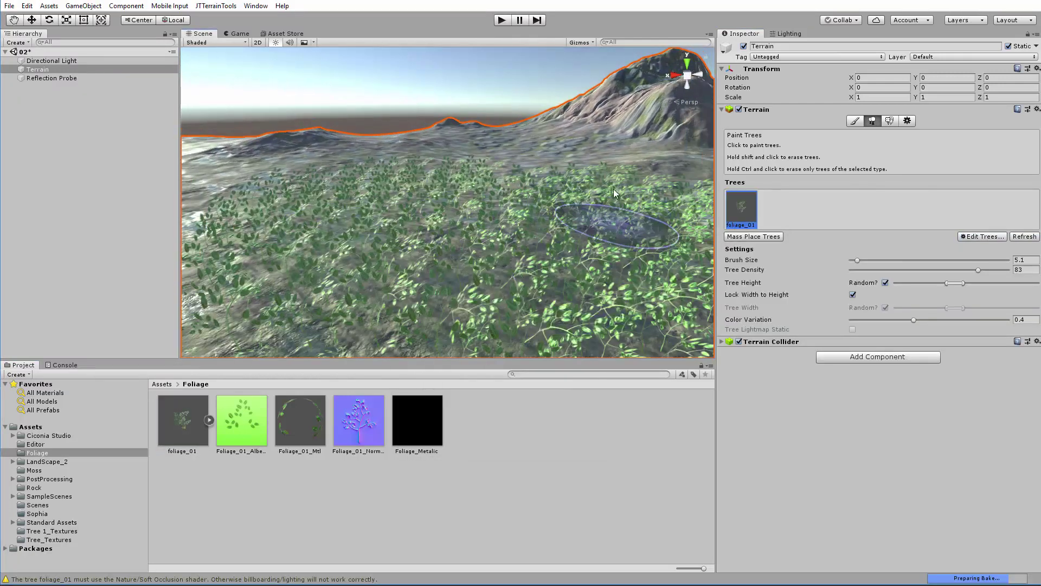
mouse_move(613, 189)
right_down()
mouse_move(430, 179)
mouse_move(343, 205)
mouse_move(640, 124)
mouse_move(689, 138)
mouse_move(624, 163)
mouse_move(558, 216)
mouse_move(580, 186)
mouse_move(472, 171)
mouse_move(340, 176)
mouse_move(477, 210)
mouse_move(483, 220)
mouse_move(687, 214)
mouse_move(256, 199)
mouse_move(496, 209)
mouse_move(540, 223)
right_up()
key(ctrl+z)
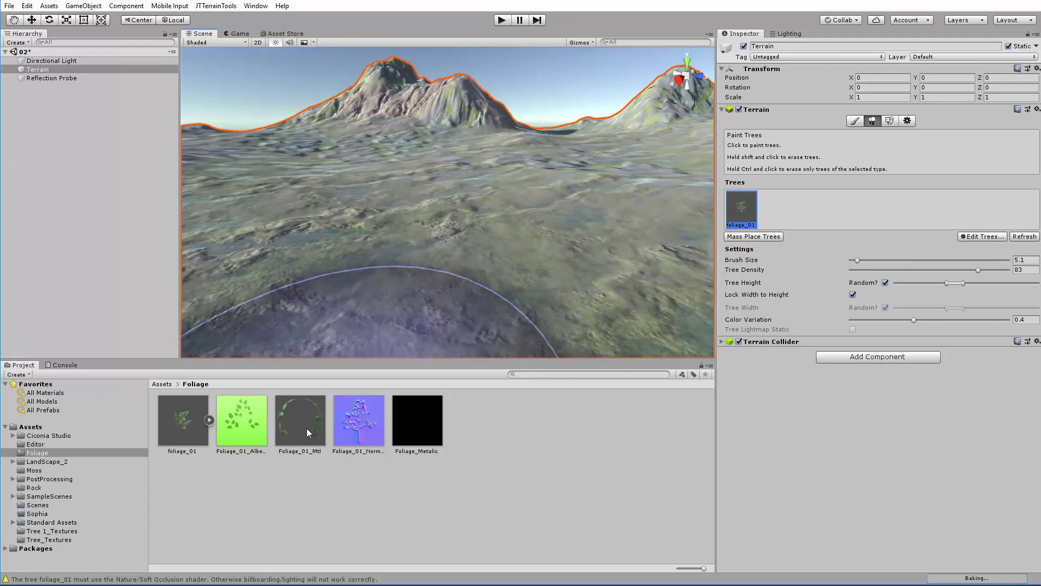
- Check the Foliage_01_Mtl shader settings, search the Asset Store for "double sided" and open Ciconia Studio's Double Sided Shaders page
click(300, 421)
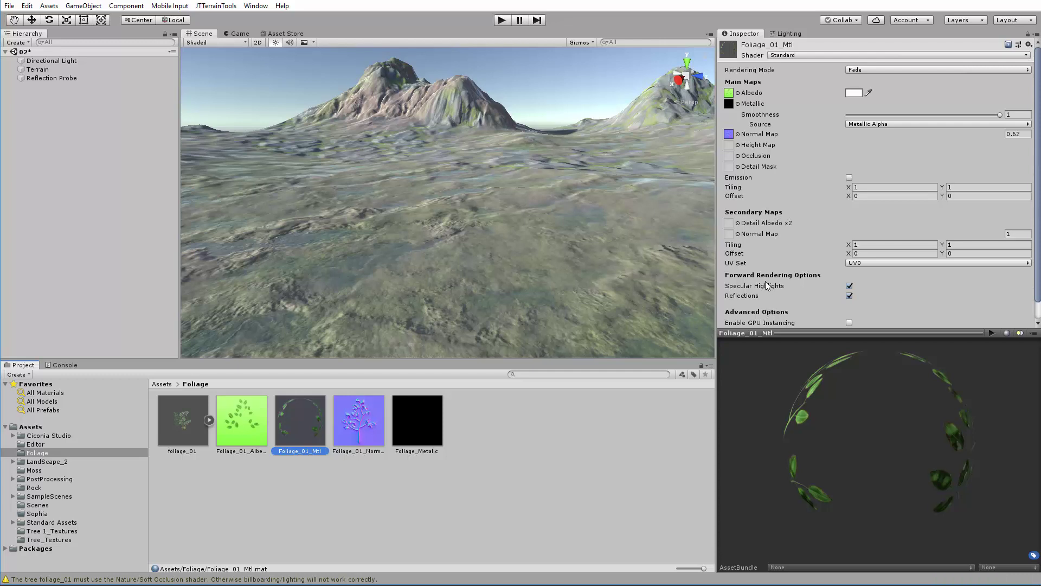
click(286, 33)
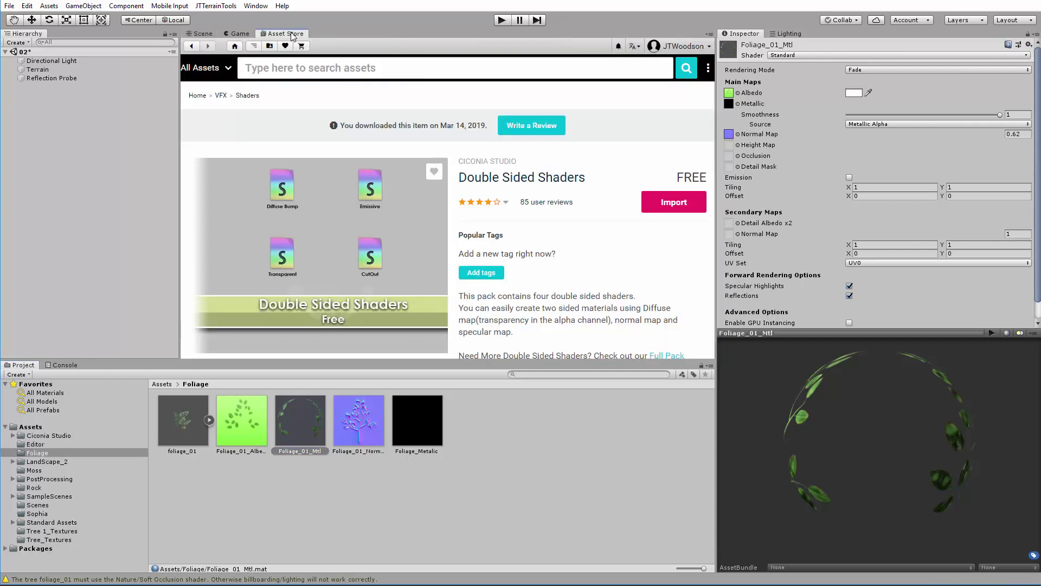
click(304, 70)
text(d)
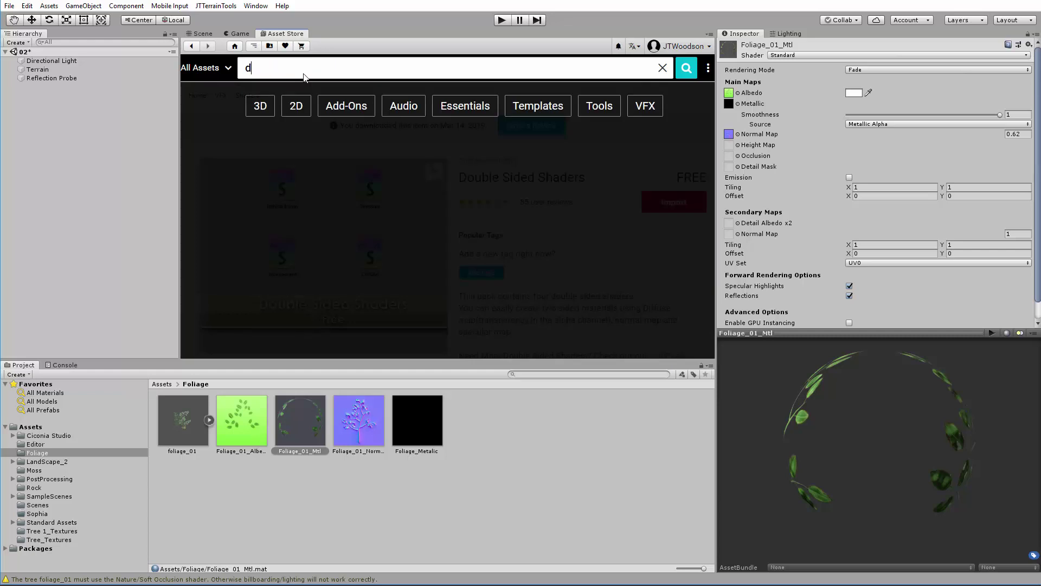
text(ouble s)
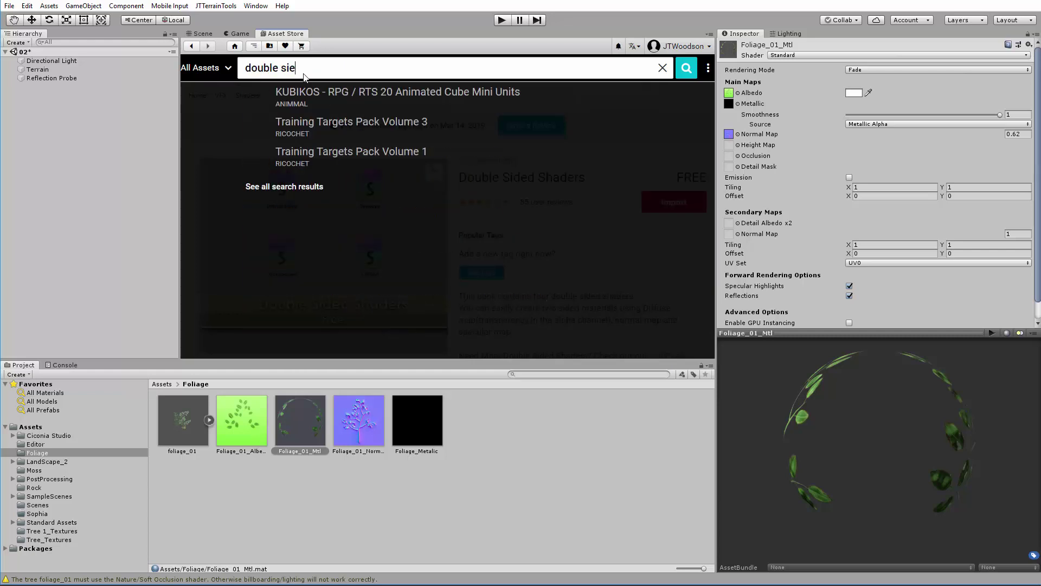
text(ided)
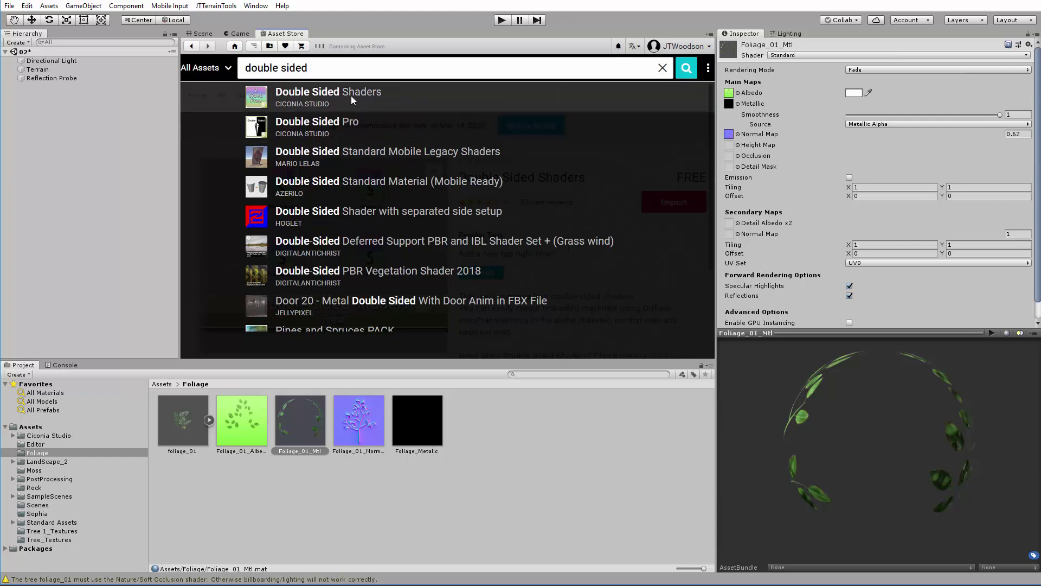
click(463, 109)
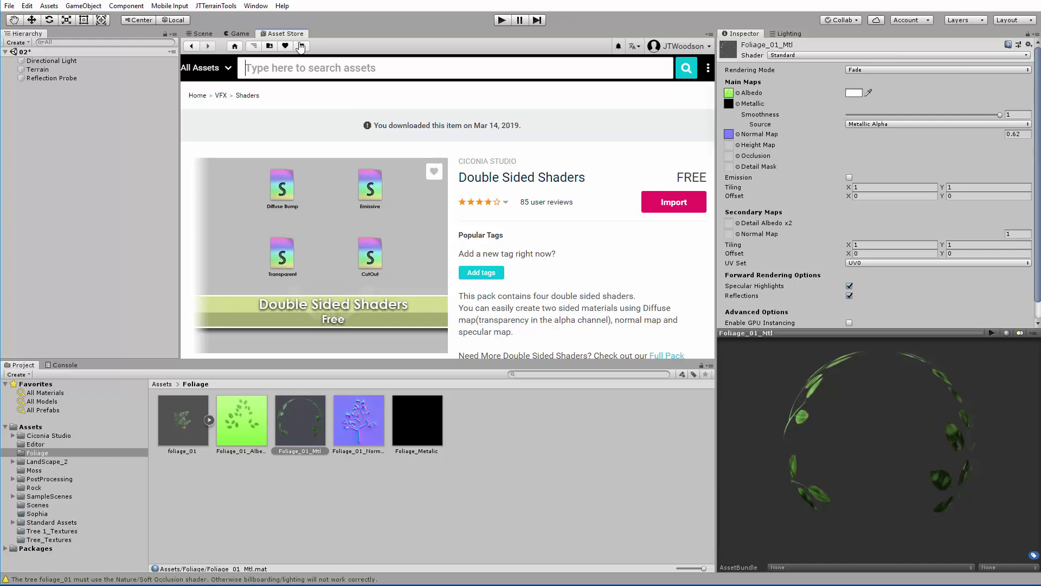
- Return to the scene and place an instance of the foliage_01 model on the terrain
click(202, 34)
right_drag(382, 195, 594, 198)
drag(191, 424, 783, 239)
right_drag(783, 239, 777, 239)
key(d)
key(s)
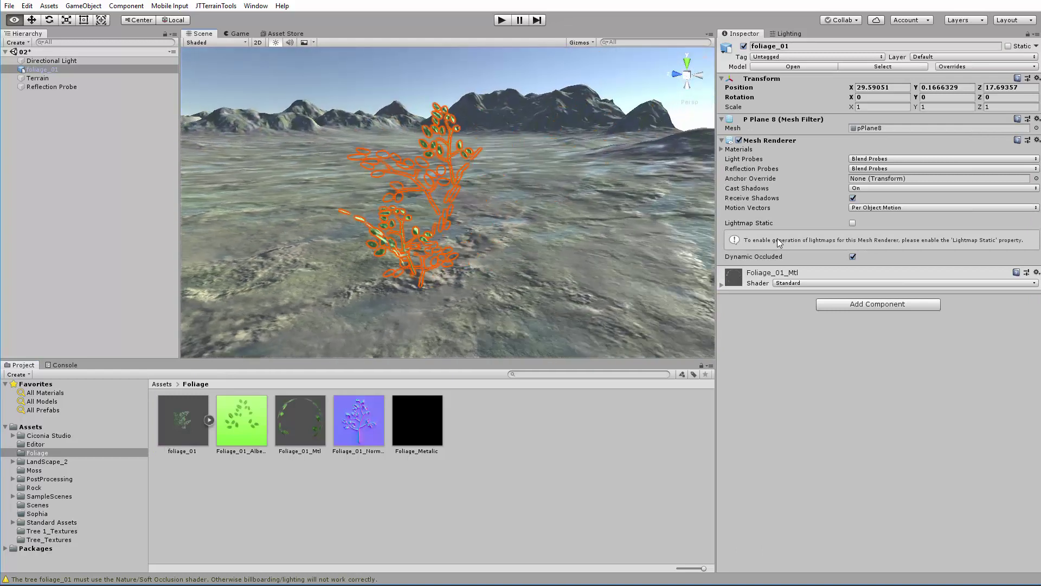
- Examine the placed foliage_01 instance from different sides, comparing how the front and back faces of its leaves render
click(451, 74)
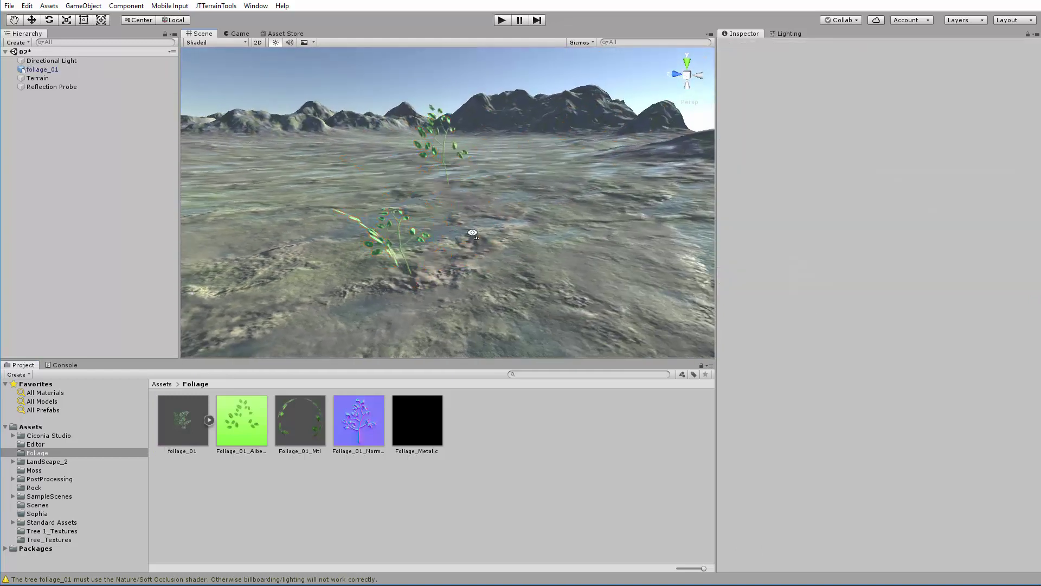
alt+drag(472, 233, 255, 240)
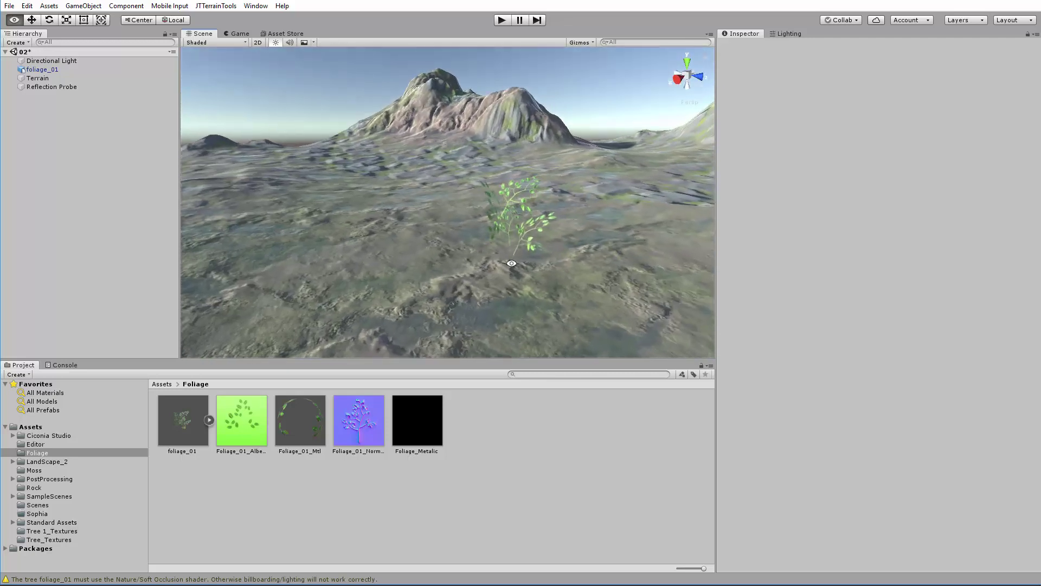
middle_drag(512, 262, 463, 283)
scroll(462, 284, up, 5)
alt+drag(466, 239, 493, 205)
click(493, 204)
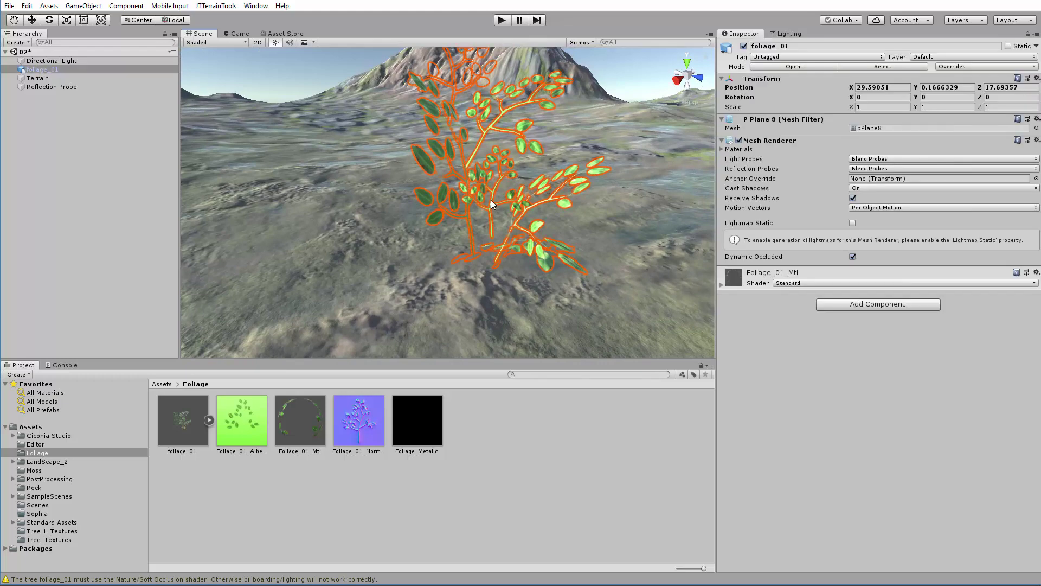
key(s)
right_drag(492, 204, 452, 185)
key(w)
key(s)
key(w)
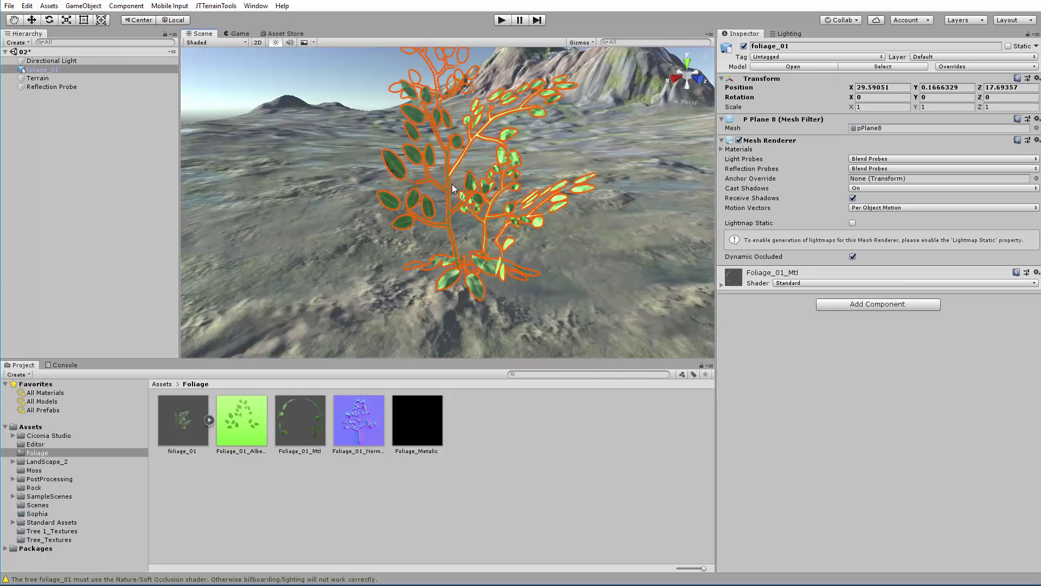
right_drag(441, 205, 434, 221)
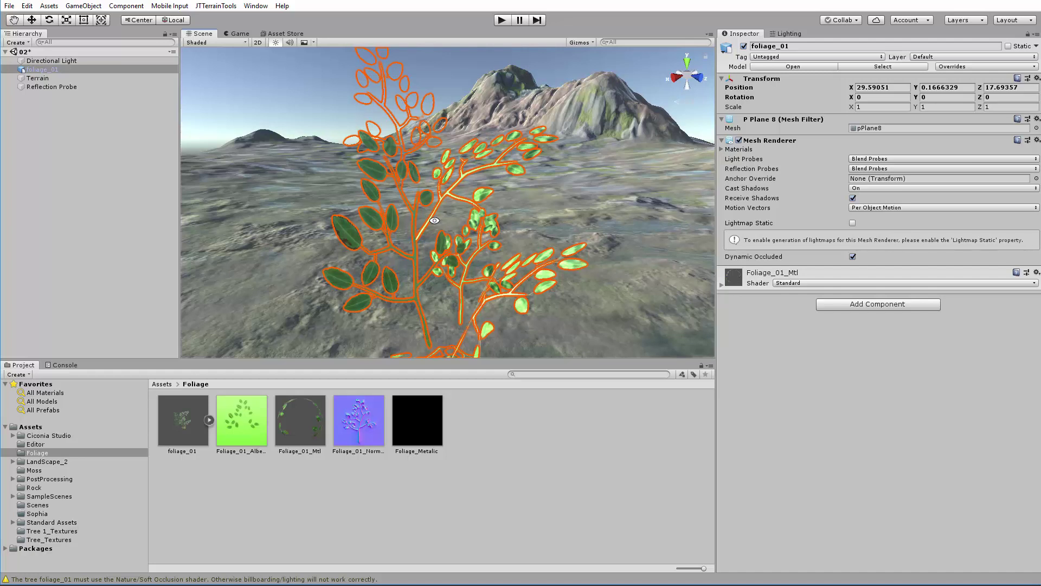
- Examine the front and back faces of the foliage_01 leaves up close, and compare them with the pPlane8 model in Maya
scroll(388, 263, up, 10)
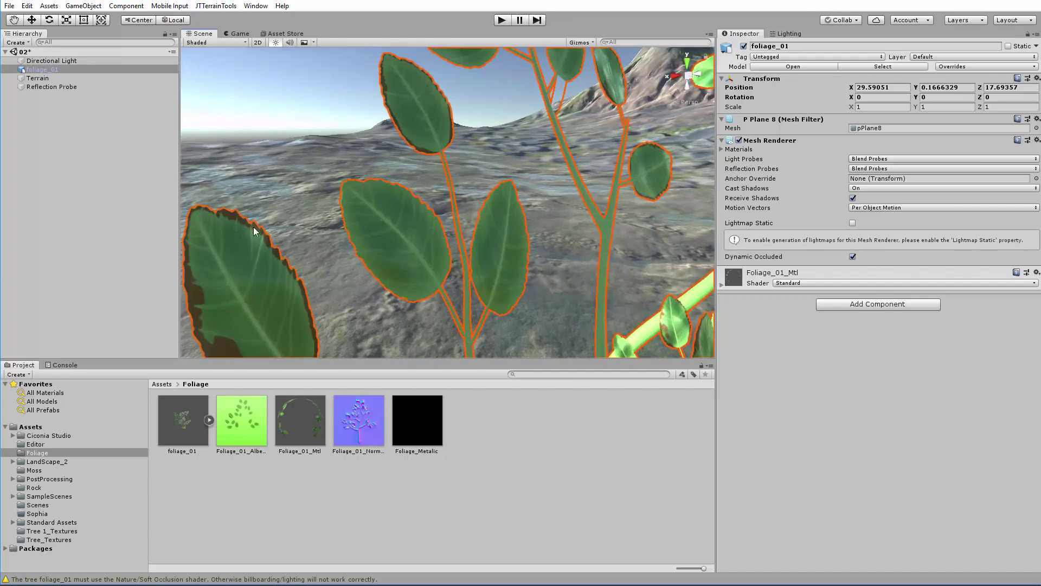
alt+drag(307, 204, 519, 256)
scroll(616, 305, down, 10)
scroll(586, 298, up, 10)
scroll(519, 256, down, 10)
alt+right_drag(519, 256, 188, 535)
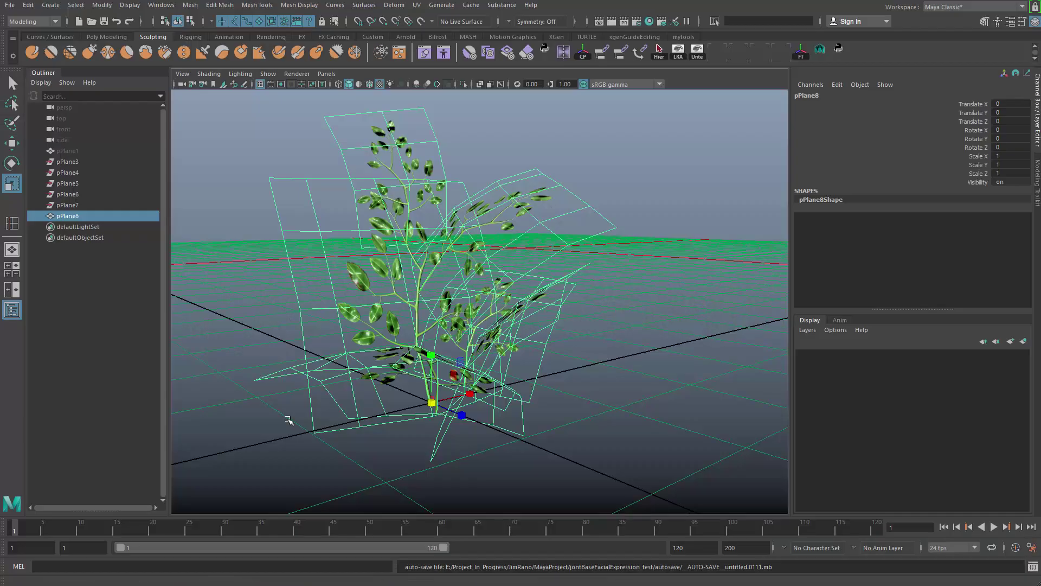
alt+drag(290, 422, 470, 246)
click(518, 188)
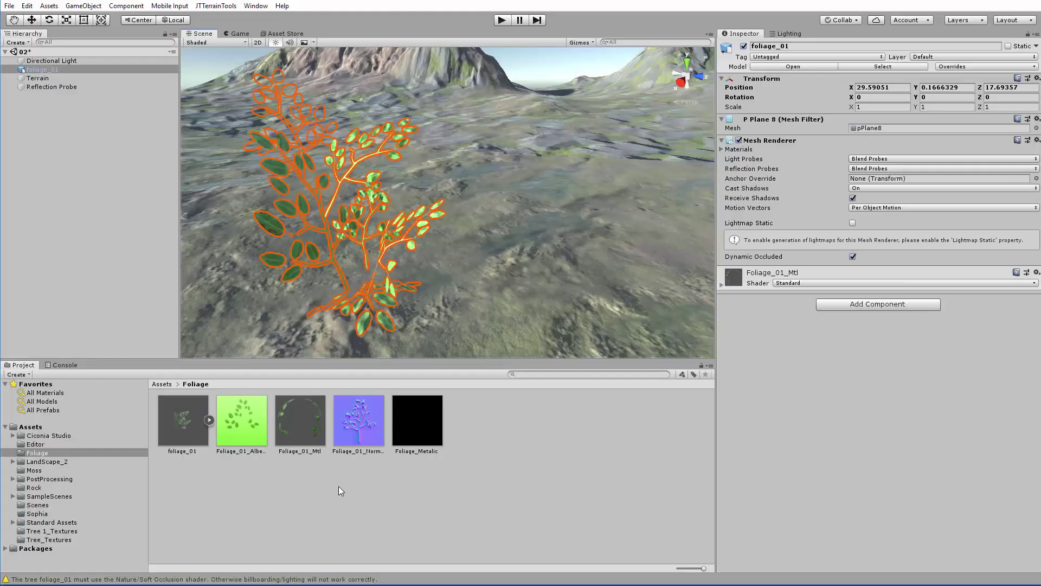
- Switch back to Unity and examine how the placed foliage_01 leaves render from several angles, with the terrain selected
alt+drag(435, 296, 399, 265)
scroll(441, 288, down, 8)
scroll(402, 263, up, 8)
alt+drag(487, 189, 494, 159)
click(553, 211)
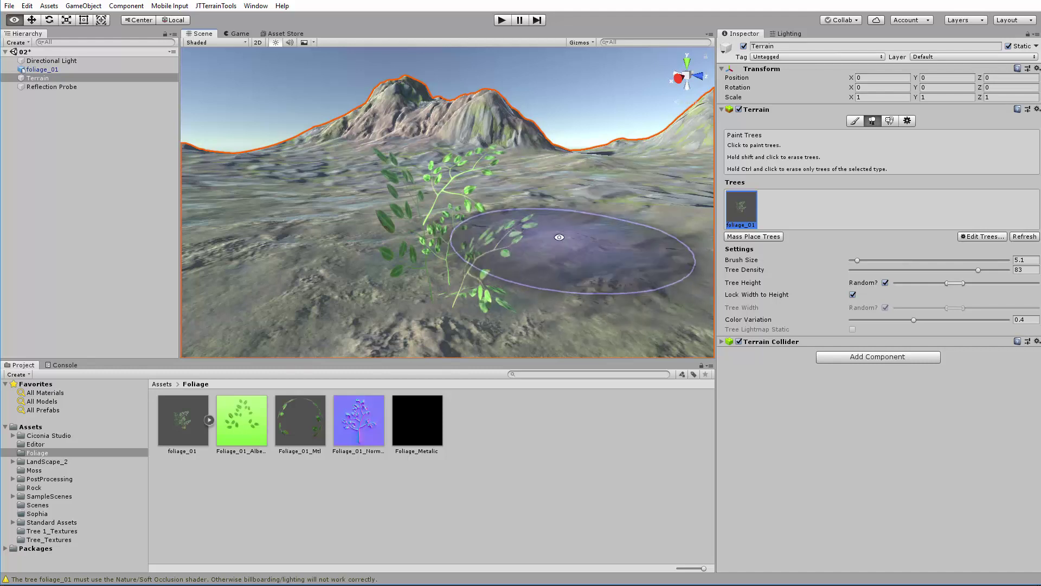
alt+drag(564, 255, 402, 278)
alt+drag(668, 239, 494, 247)
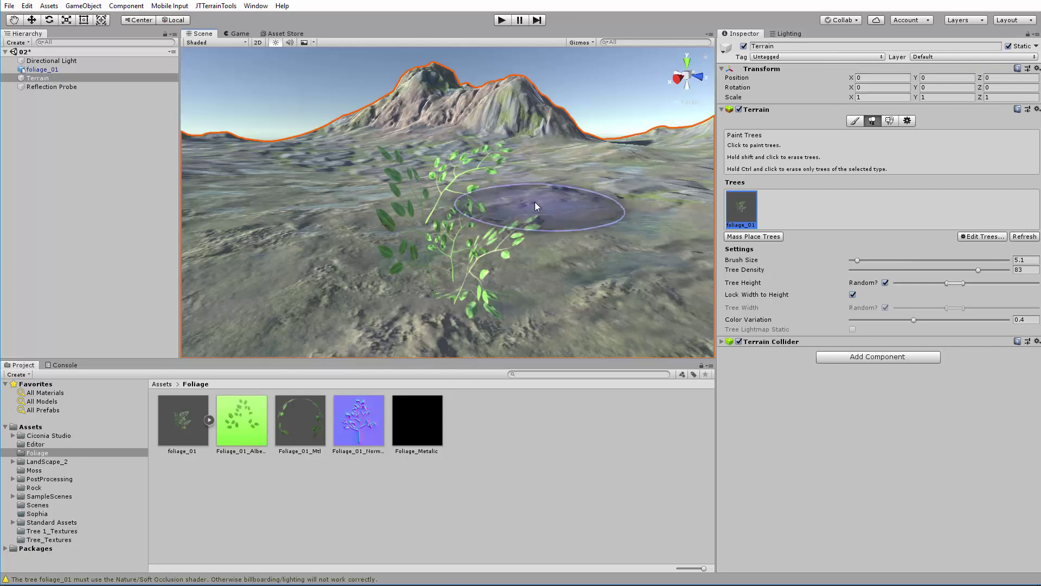
key(q)
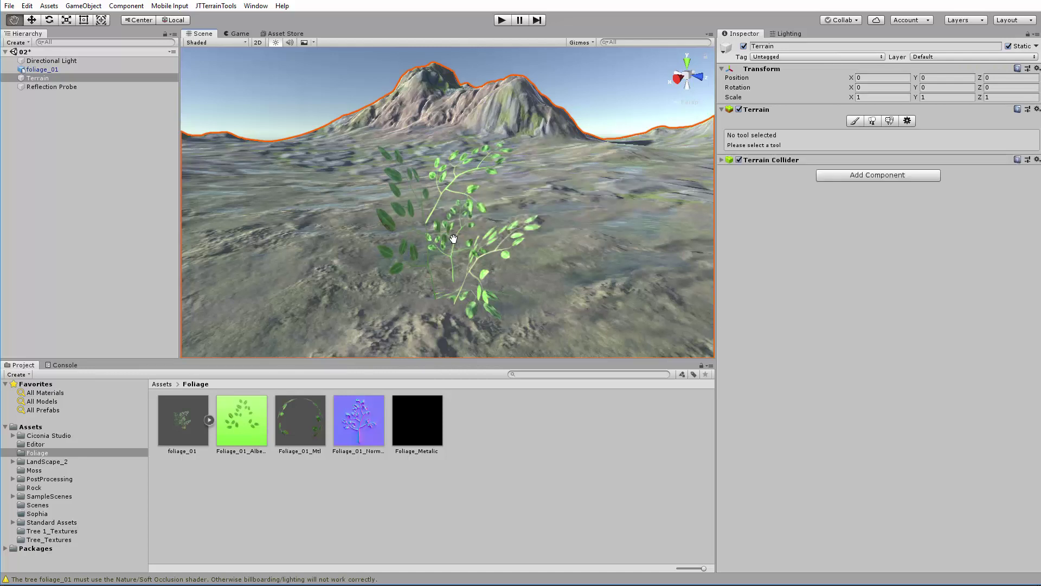
alt+drag(487, 246, 388, 369)
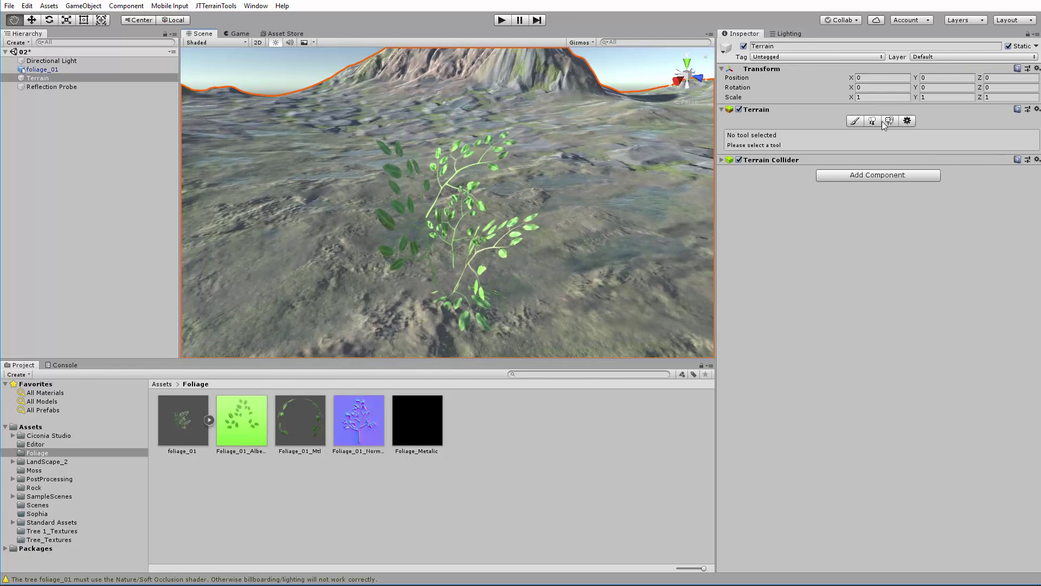
- Try painting foliage_01 trees over the terrain, repeat with a lower random Tree Height range, and undo the strokes
click(872, 120)
mouse_move(463, 140)
mouse_down()
mouse_move(463, 190)
mouse_move(506, 177)
mouse_move(441, 198)
mouse_move(428, 168)
mouse_move(497, 198)
mouse_move(686, 174)
mouse_move(674, 175)
mouse_up()
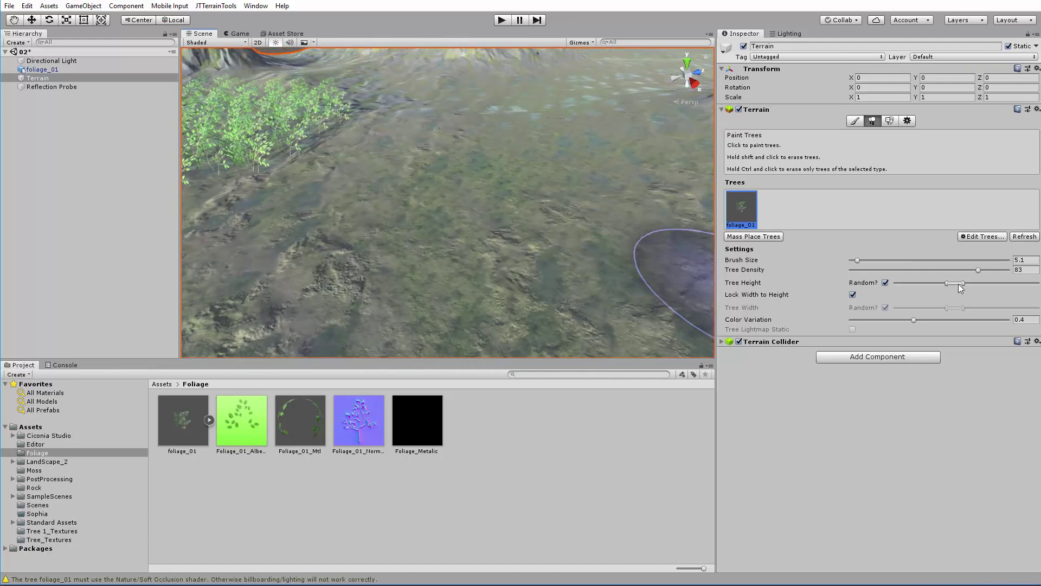
drag(959, 284, 925, 288)
mouse_move(413, 157)
mouse_down()
mouse_move(481, 141)
mouse_move(453, 195)
mouse_move(441, 96)
mouse_move(640, 134)
mouse_move(544, 135)
mouse_up()
key(ctrl+z)
key(ctrl+z)
key(ctrl+z)
key(ctrl+z)
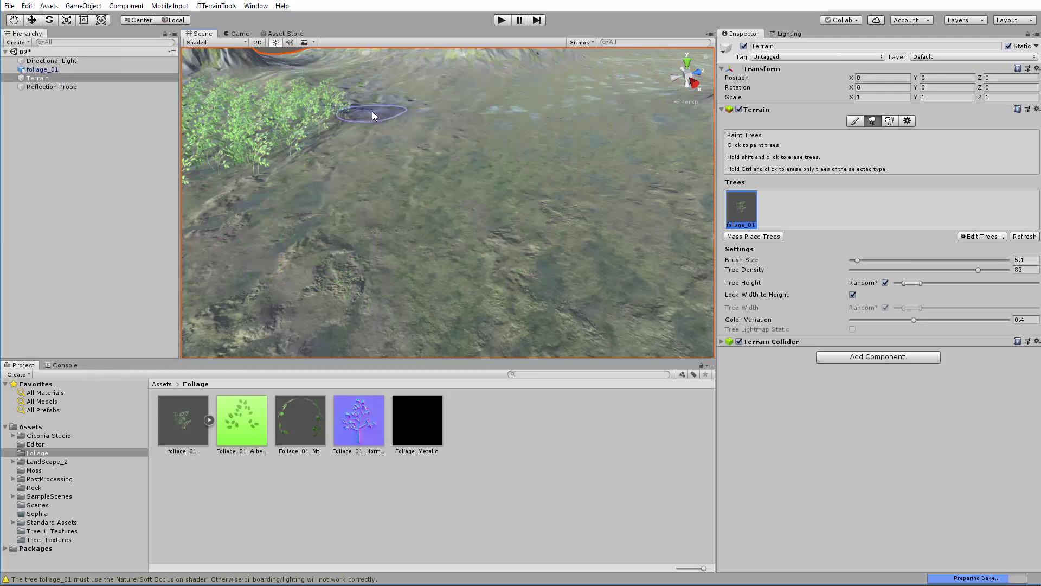
- Undo the remaining painted trees and the placement of the foliage_01 instance in the scene
right_drag(440, 140, 362, 119)
key(ctrl+z)
key(ctrl+z)
key(ctrl+z)
key(ctrl+z)
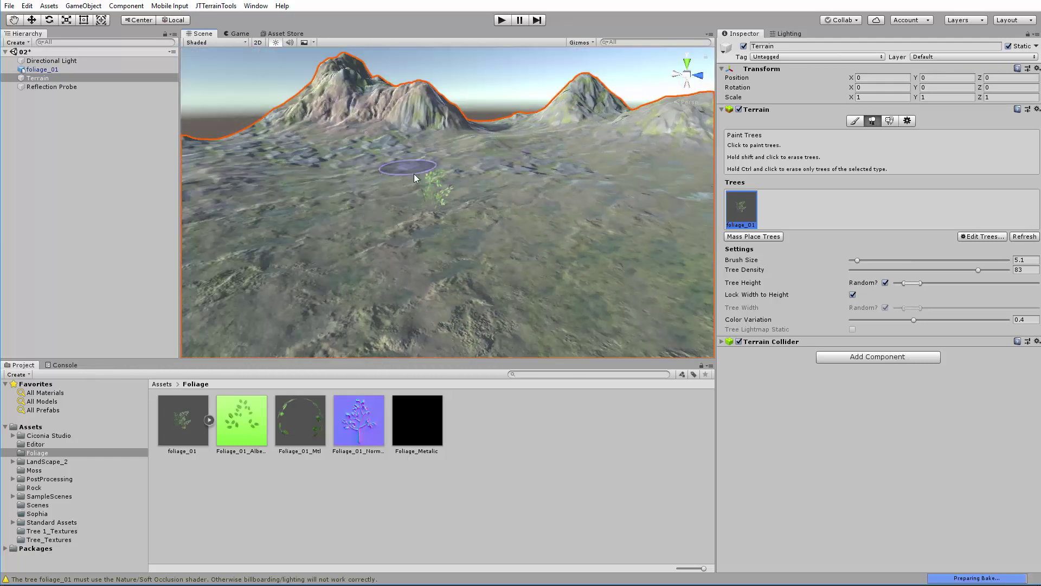
right_drag(409, 171, 427, 186)
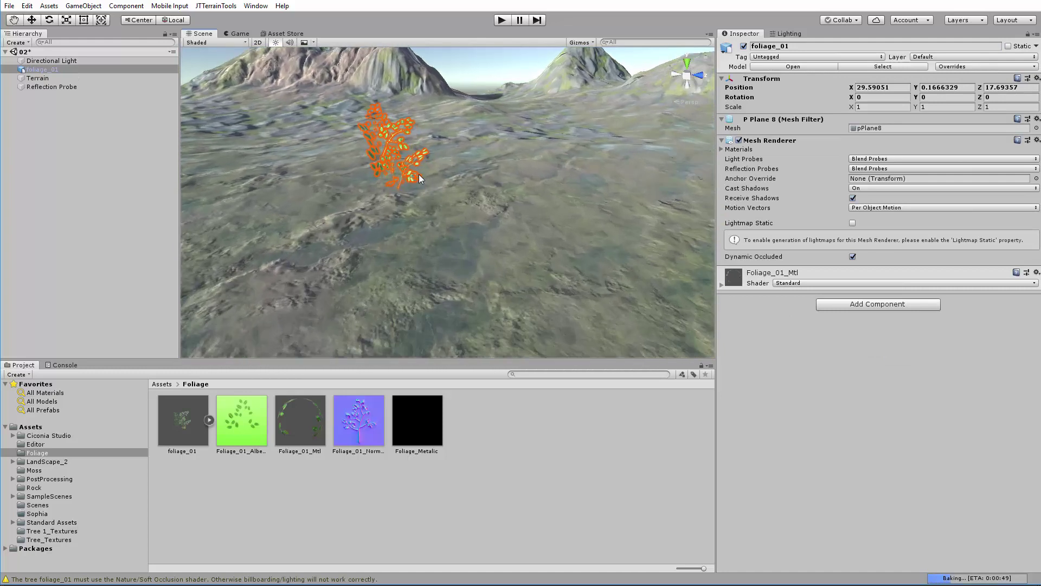
key(ctrl+z)
key(ctrl+z)
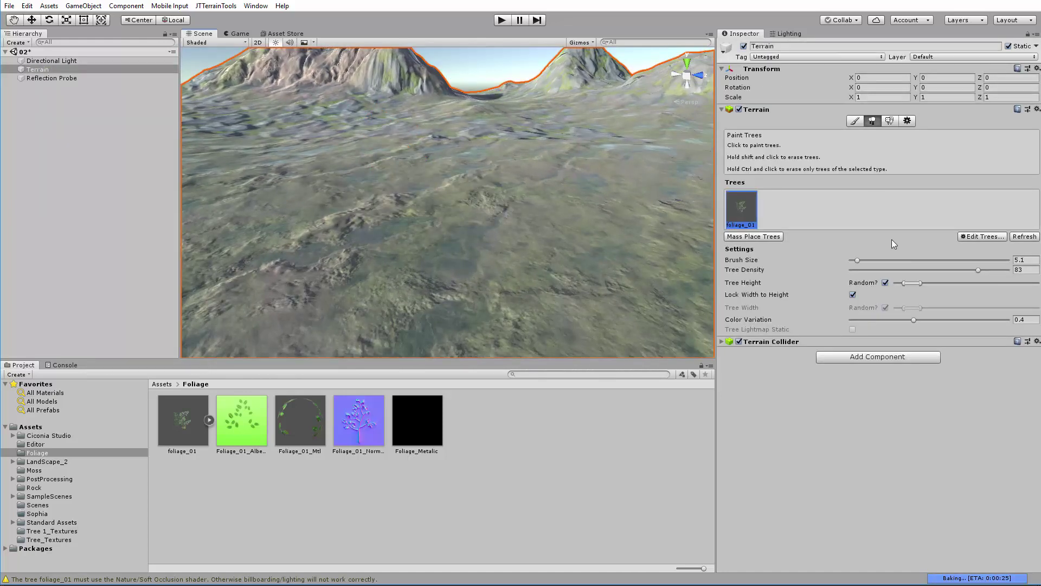
- Try painting foliage_01 trees with the random Tree Height range raised to its upper end, and undo the strokes
drag(904, 283, 935, 282)
mouse_move(623, 173)
mouse_down()
mouse_move(471, 175)
mouse_move(328, 128)
mouse_move(581, 106)
mouse_move(275, 184)
mouse_move(585, 155)
mouse_move(672, 200)
mouse_up()
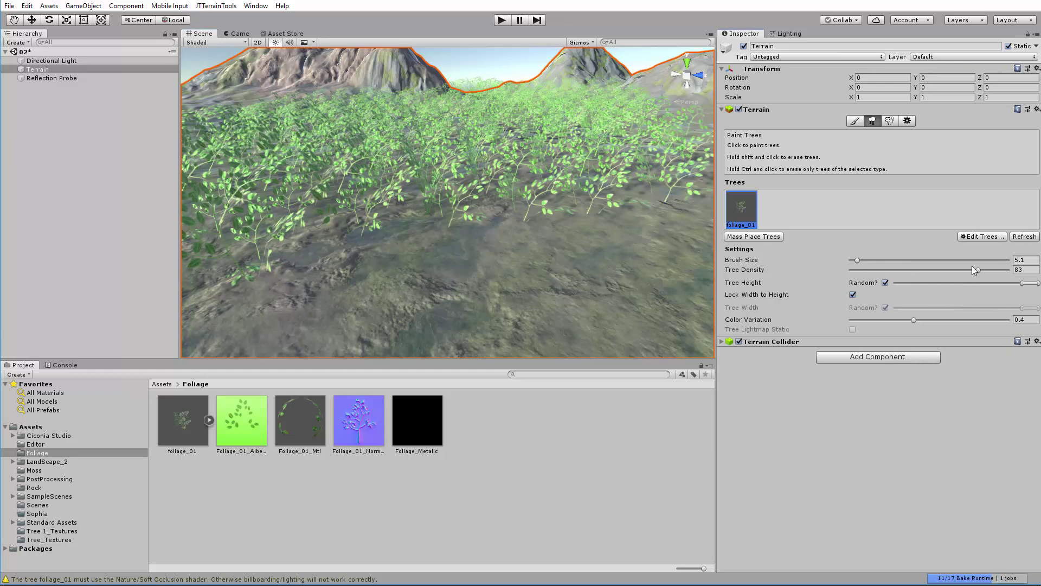
mouse_move(582, 219)
mouse_down()
mouse_move(554, 254)
mouse_move(575, 199)
mouse_up()
key(ctrl+z)
key(ctrl+z)
key(ctrl+z)
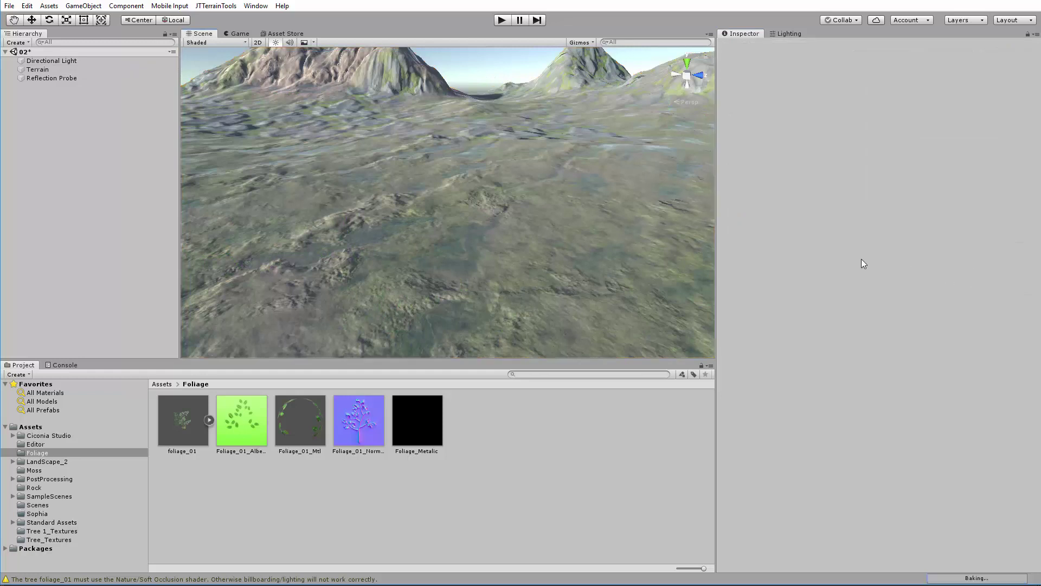
- Try painting foliage_01 with random Tree Height off and a height of 0.01, raise it to 2, and undo the painted trees
click(530, 168)
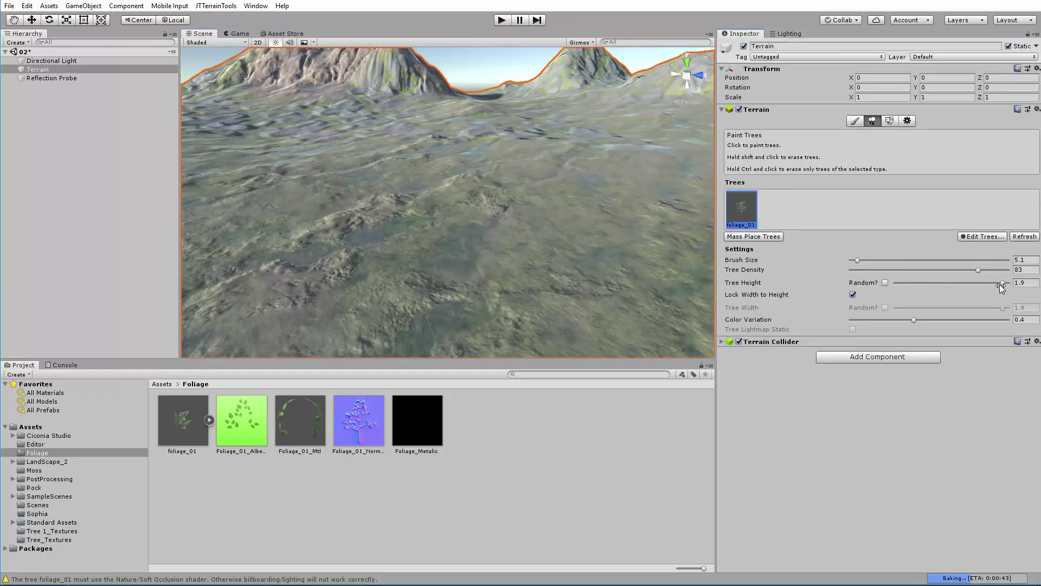
drag(1005, 285, 886, 287)
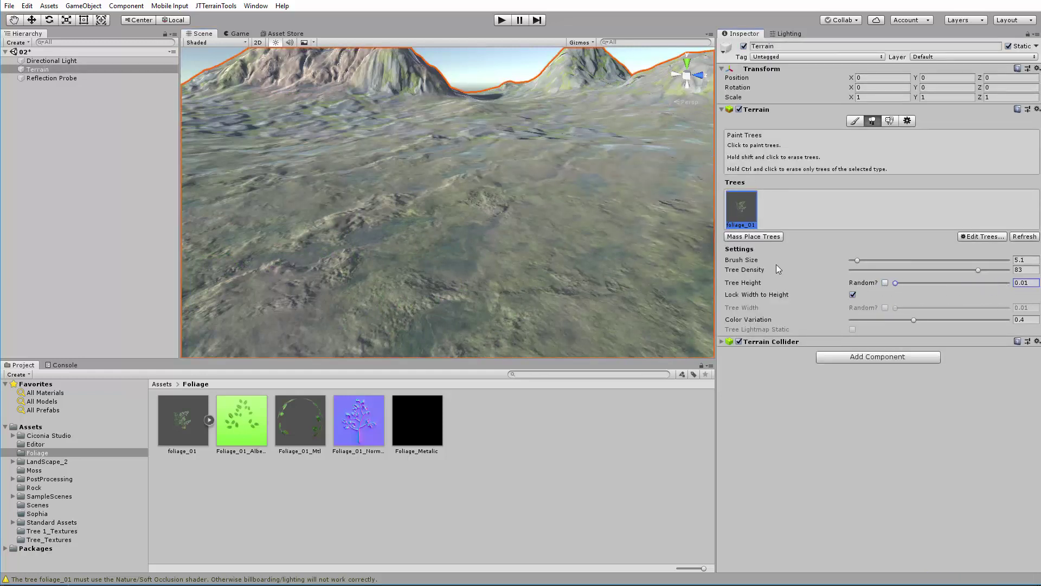
mouse_move(320, 143)
mouse_down()
mouse_move(580, 149)
mouse_move(700, 173)
mouse_up()
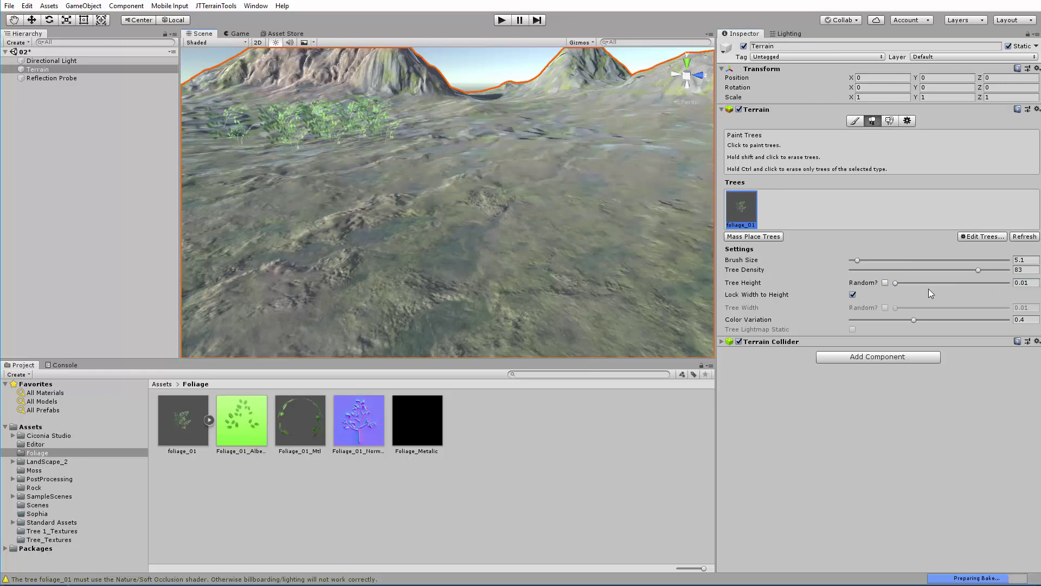
click(415, 204)
key(ctrl+z)
key(ctrl+z)
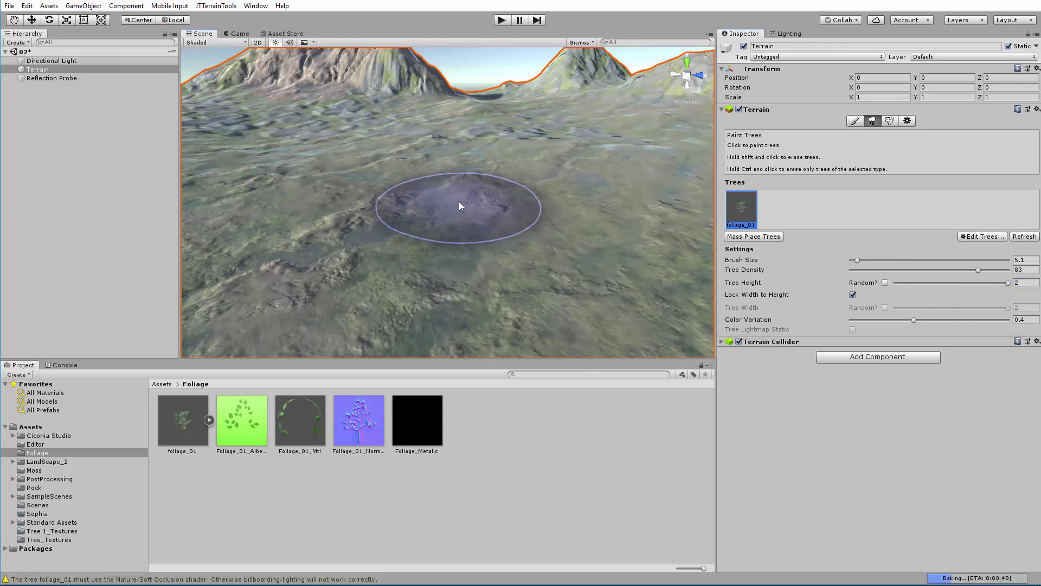
- Open the Palm folder under Standard Assets, Environment, SpeedTree in the project
click(52, 523)
click(13, 524)
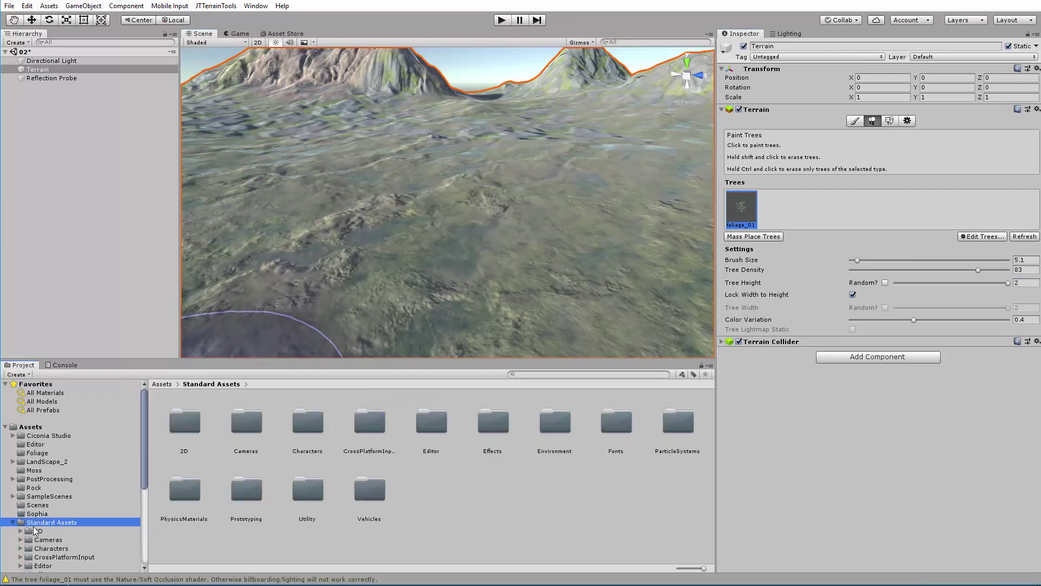
scroll(60, 524, down, 3)
scroll(70, 511, down, 1)
click(64, 488)
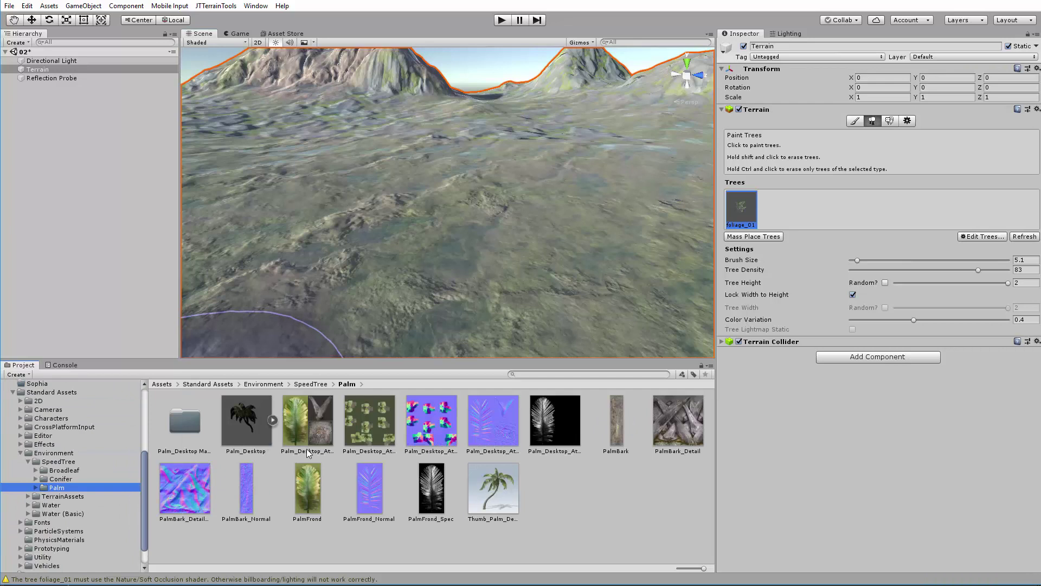
- Add Palm_Desktop as a second tree prefab in the terrain's tree list
click(977, 237)
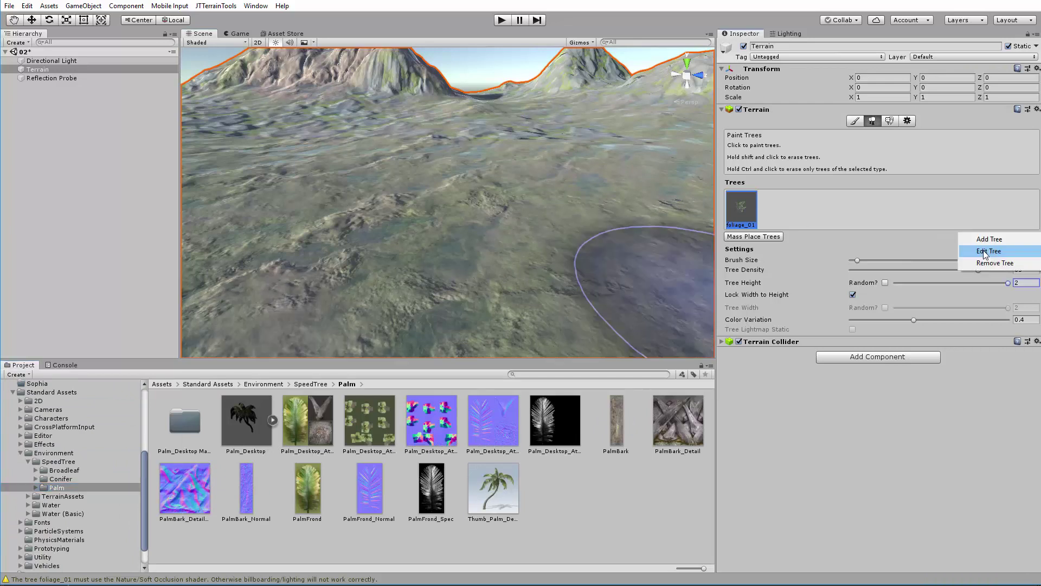
click(989, 239)
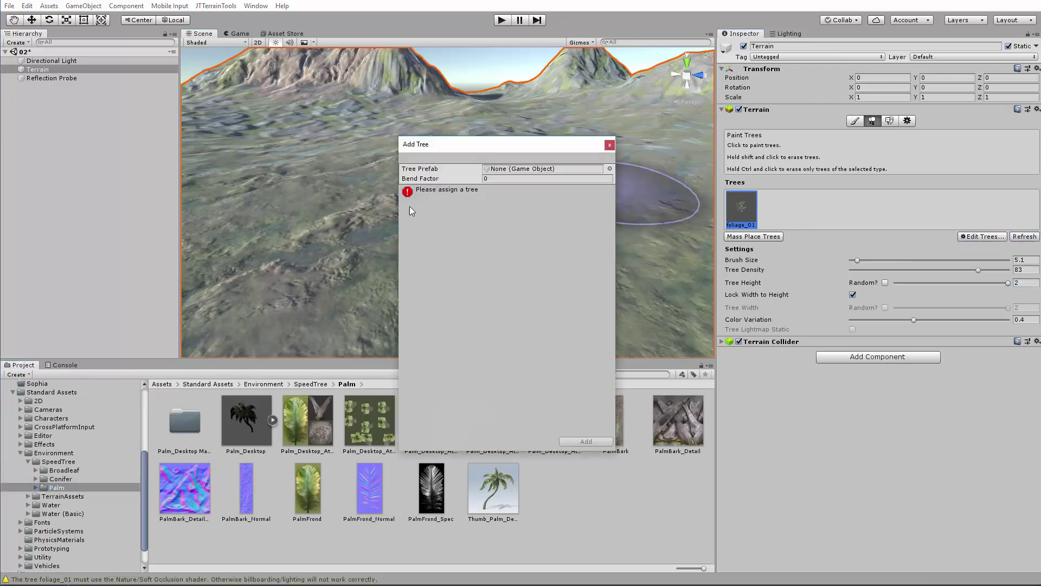
mouse_move(270, 433)
mouse_down()
mouse_move(471, 170)
mouse_move(496, 170)
mouse_move(557, 109)
mouse_move(757, 255)
mouse_up()
click(585, 442)
- Try placing palm trees on the terrain at Tree Height 2 and 0.307, and undo them
click(412, 161)
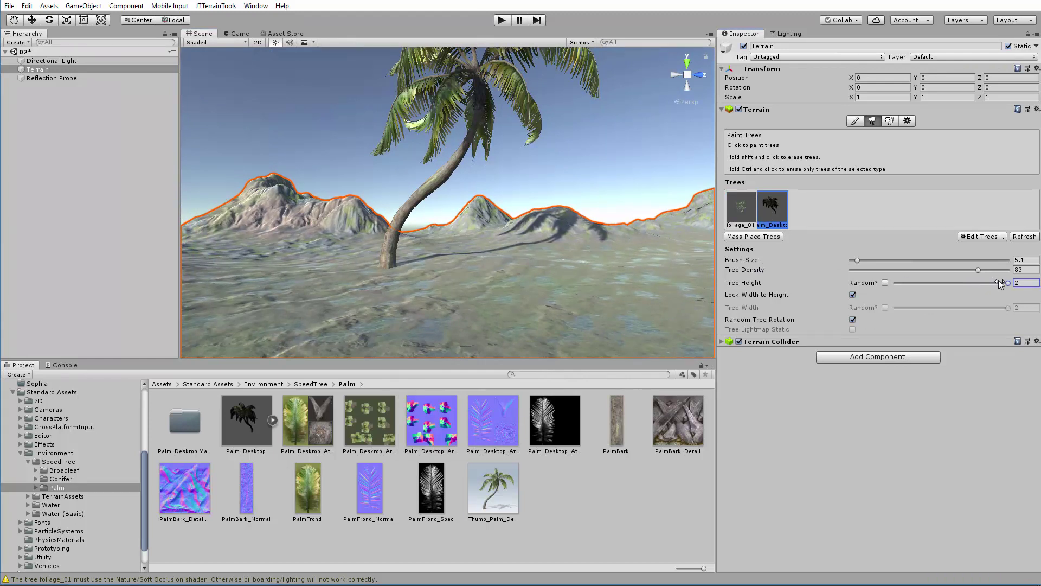
click(461, 266)
alt+drag(488, 271, 566, 246)
key(ctrl+z)
key(w)
right_drag(480, 278, 477, 323)
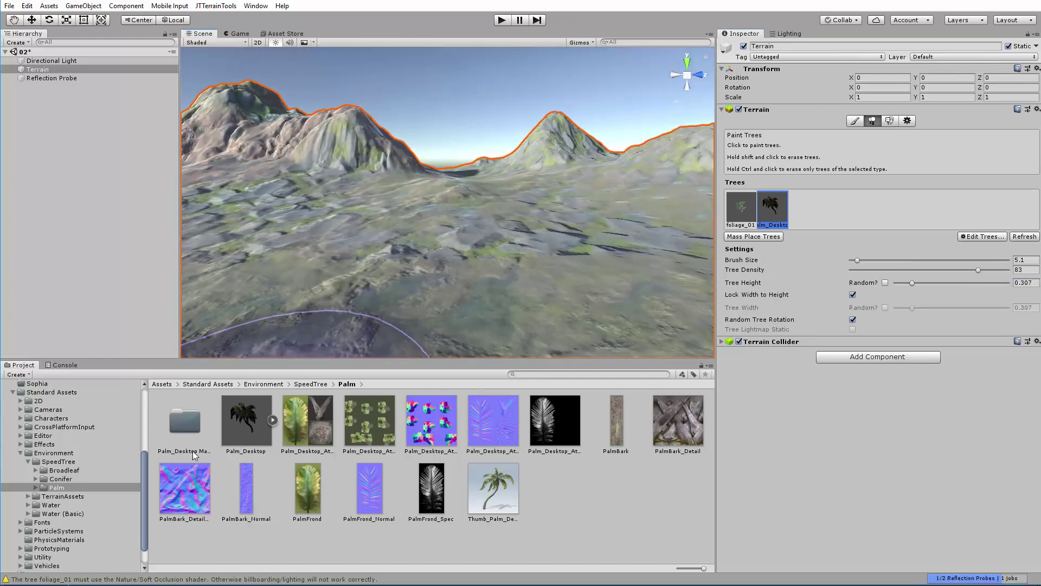
- Return to the Foliage folder in the project assets
click(21, 453)
scroll(59, 419, up, 4)
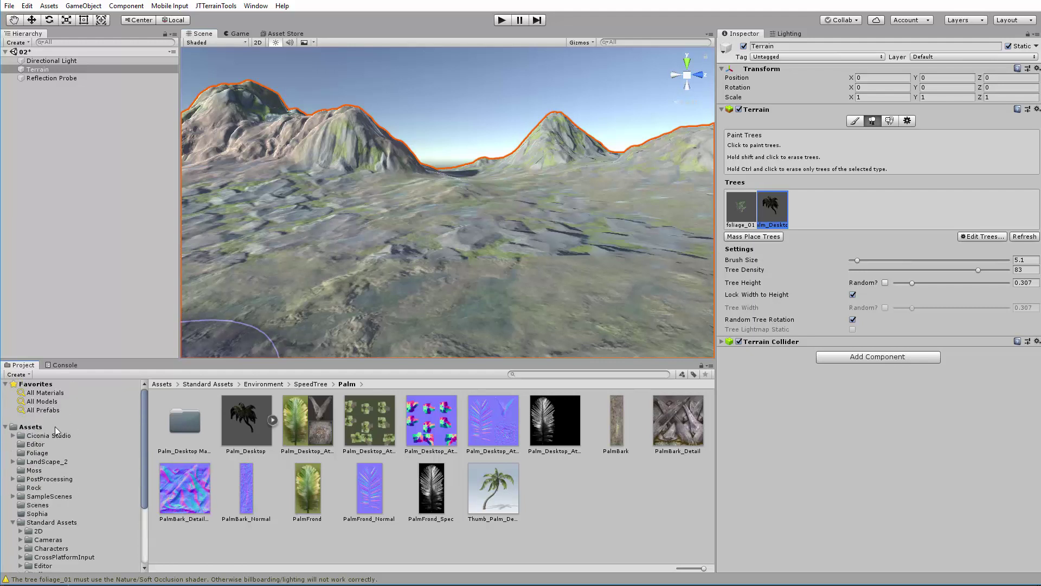
click(37, 453)
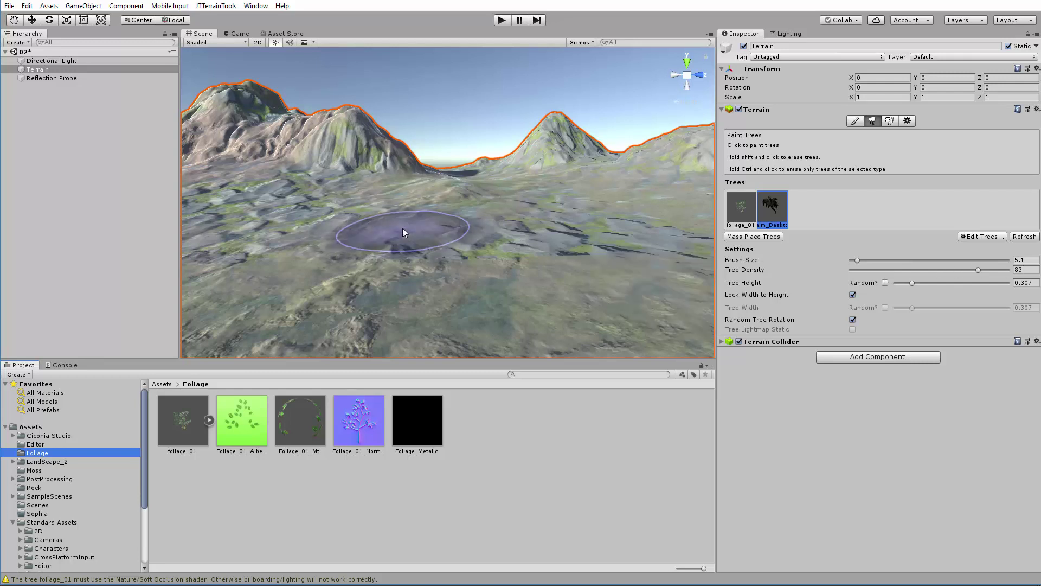
mouse_move(405, 232)
right_down()
mouse_move(342, 251)
mouse_move(418, 216)
mouse_move(515, 212)
right_up()
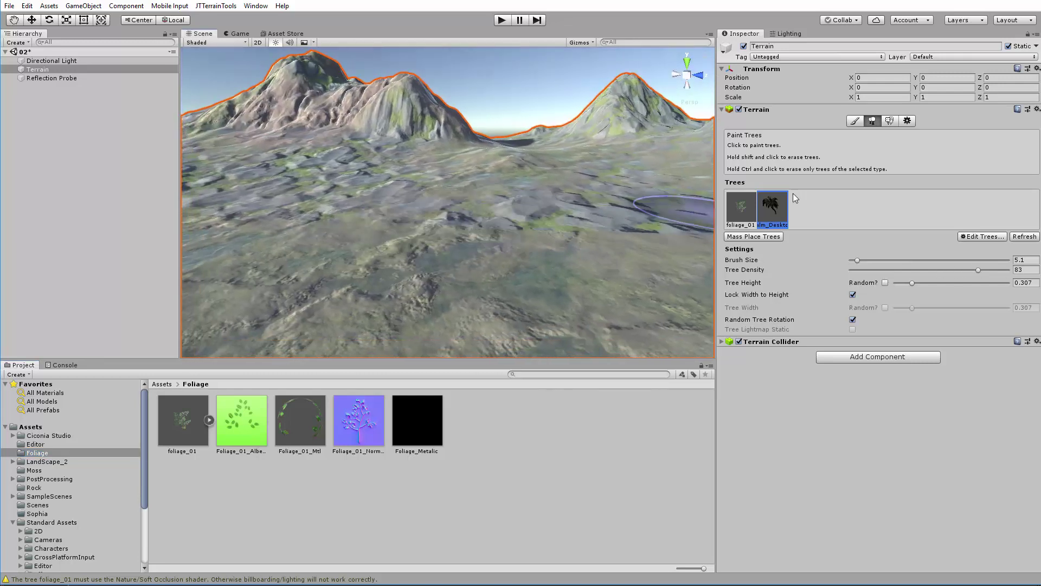
- Remove foliage_01 from the terrain's tree list
click(752, 204)
right_drag(458, 259, 549, 247)
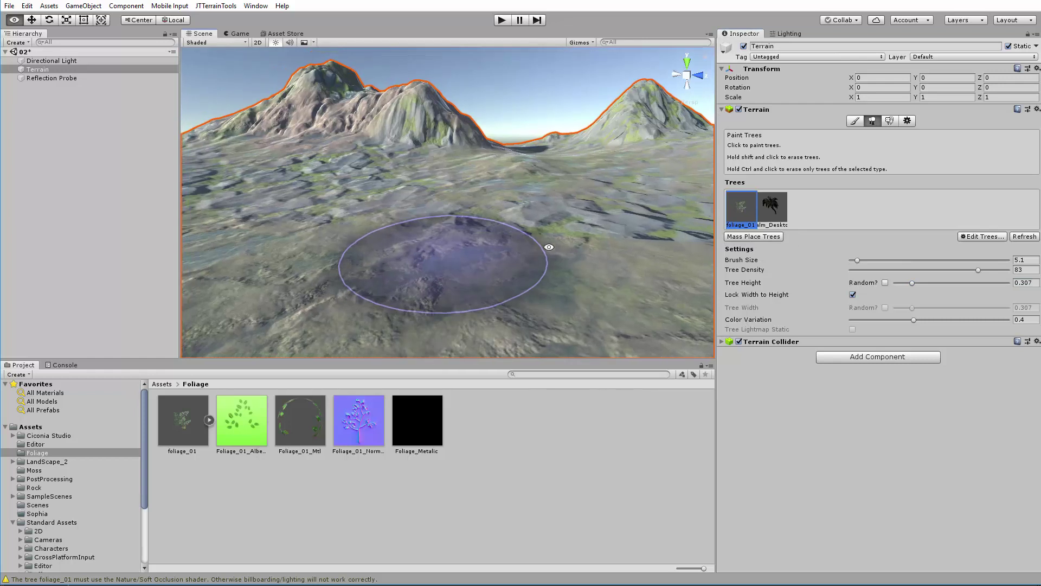
click(974, 237)
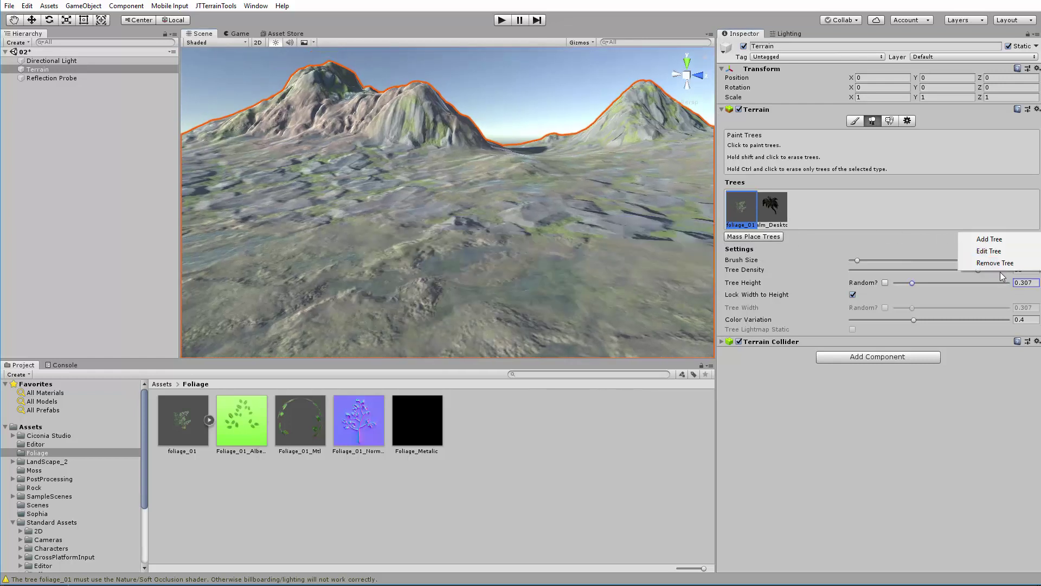
click(990, 264)
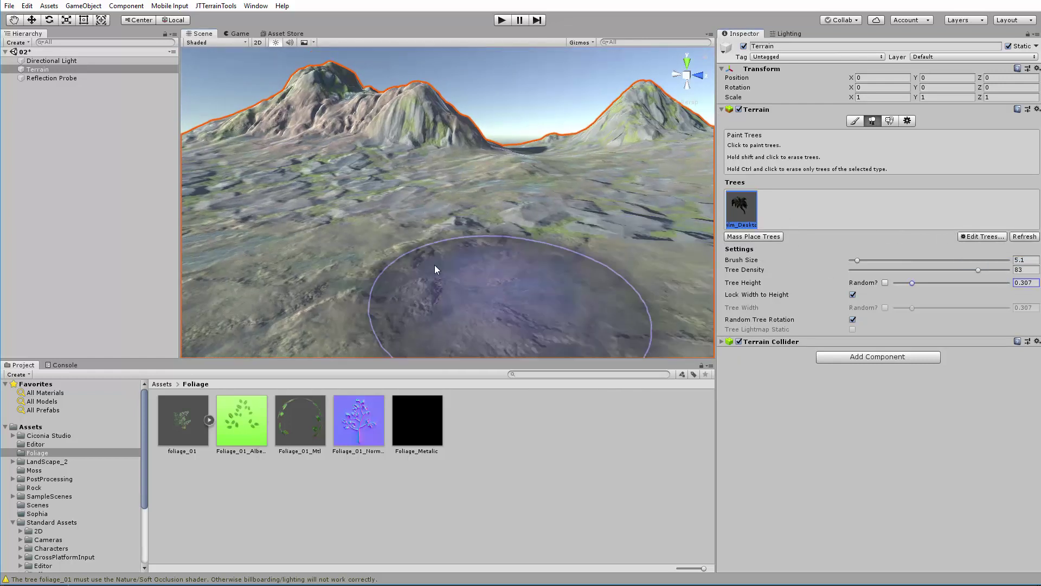
- Create a new 3D Tree object in the scene and focus on its trunk
right_drag(434, 264, 456, 226)
click(83, 6)
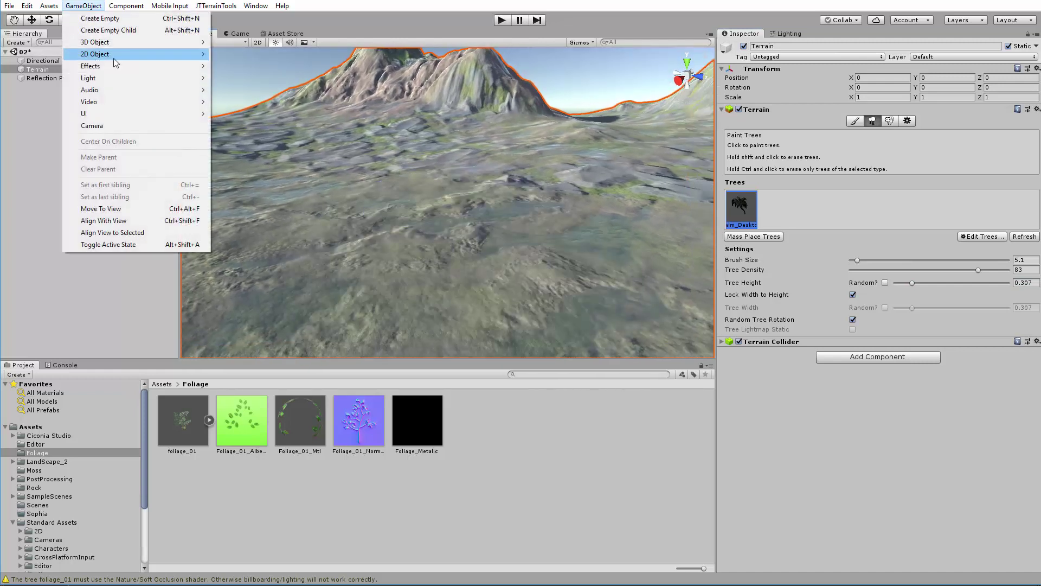
mouse_move(151, 40)
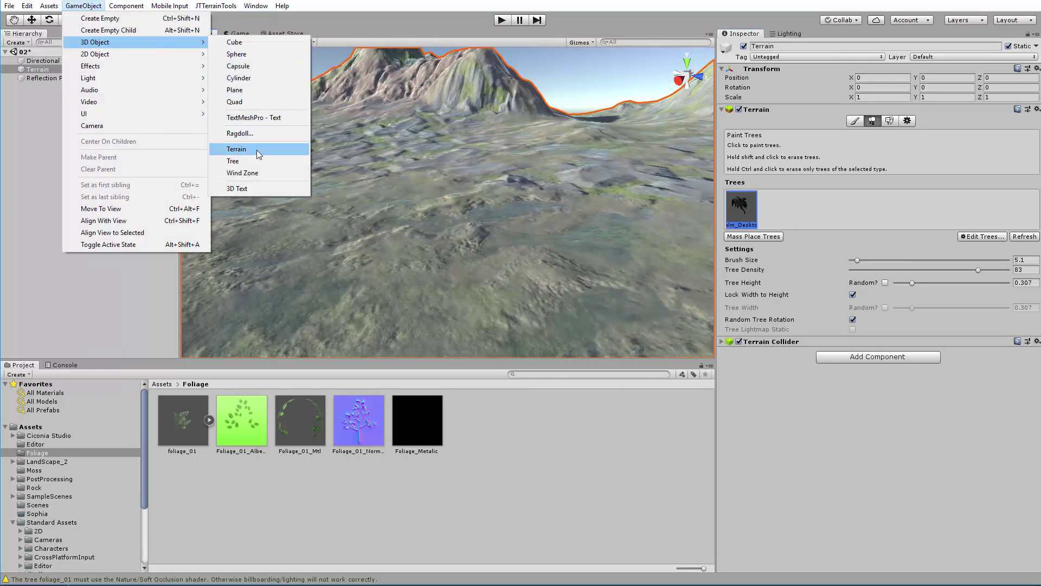
click(245, 163)
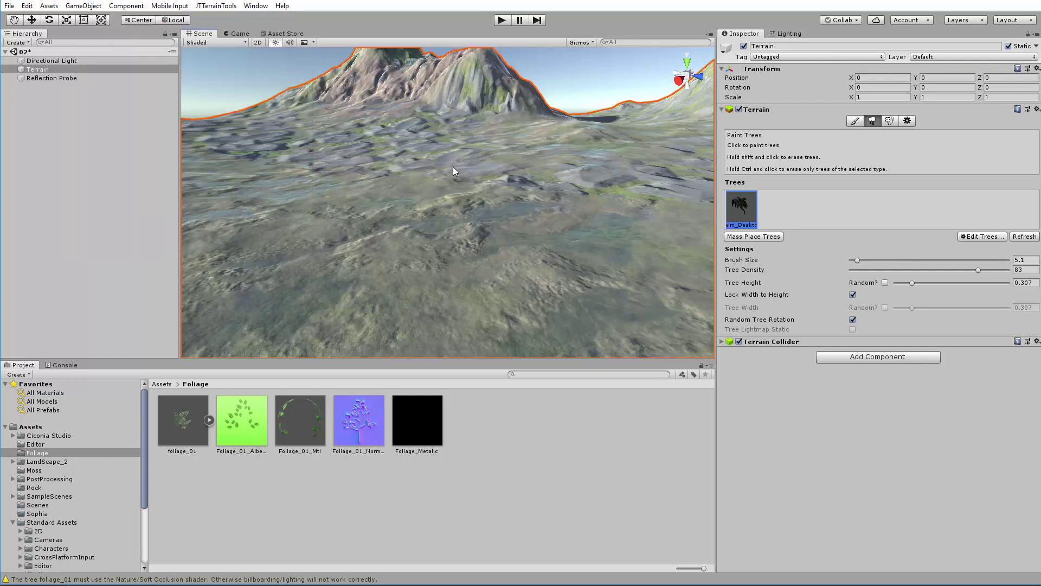
key(f)
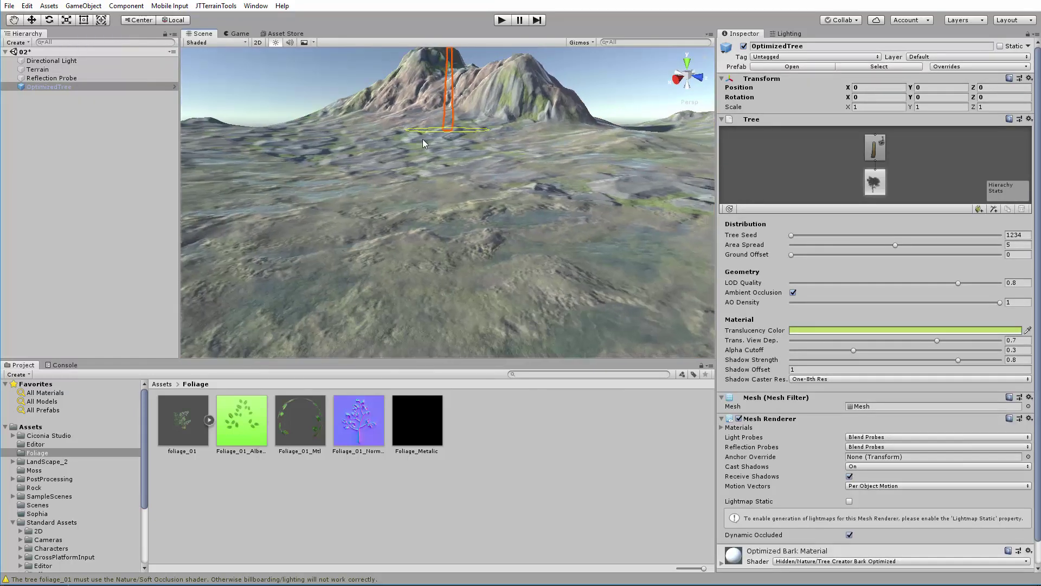
click(407, 207)
alt+drag(331, 198, 449, 235)
click(461, 239)
middle_drag(488, 213, 394, 224)
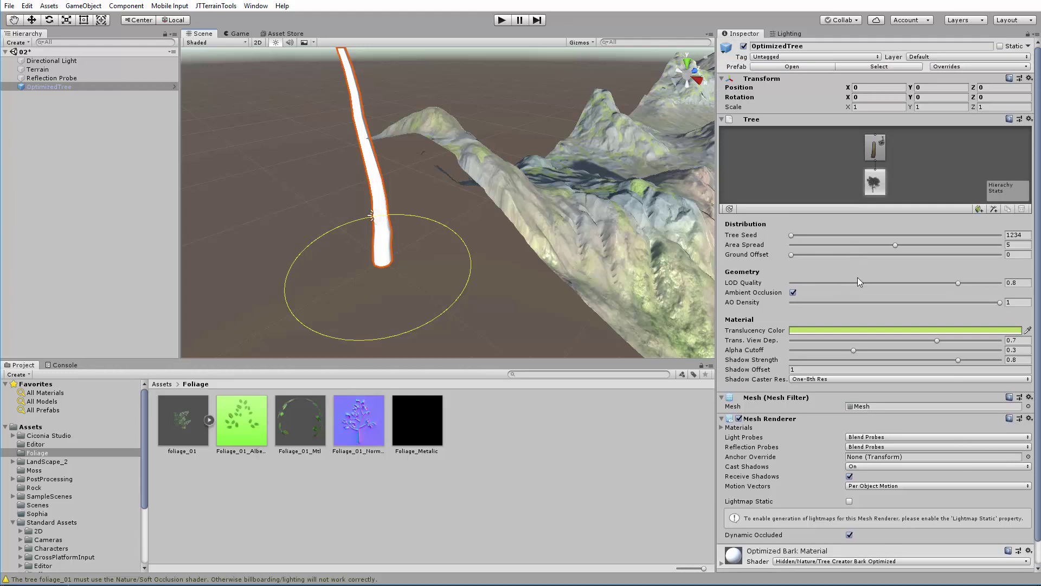
- Delete the trunk branch group from the tree, leaving only the root node
scroll(871, 260, down, 2)
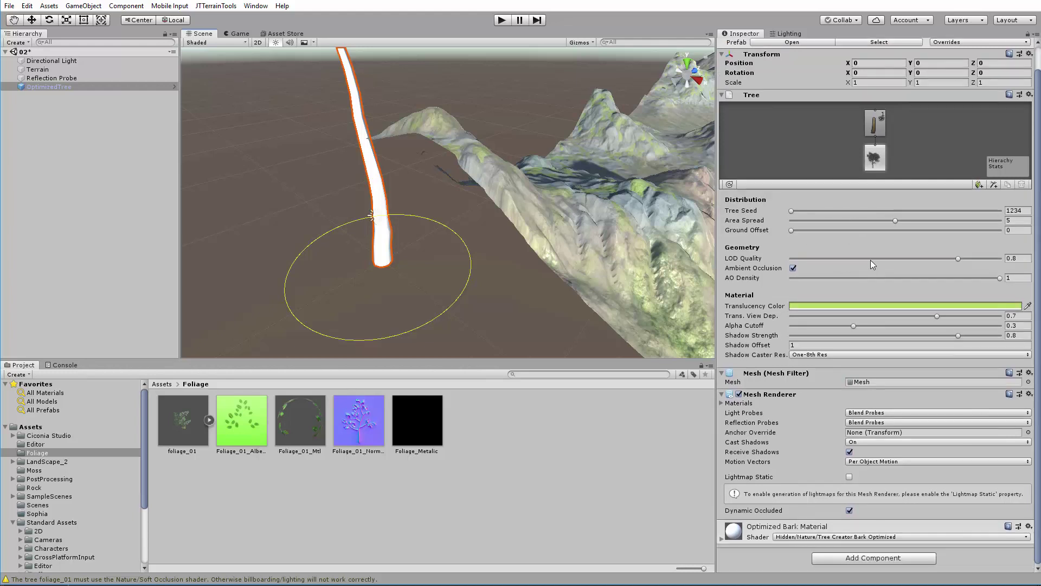
scroll(871, 261, up, 2)
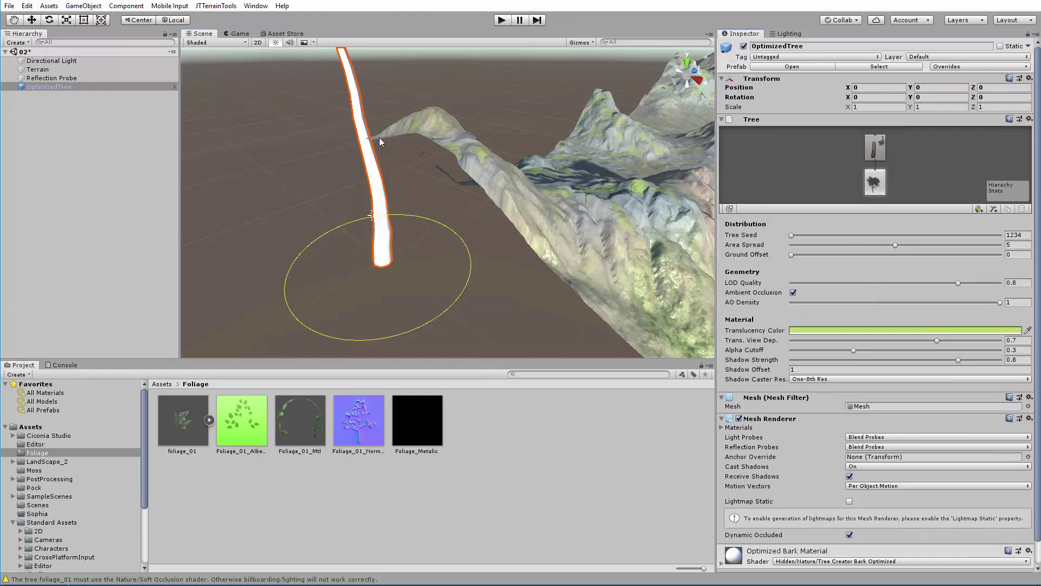
click(408, 167)
alt+drag(402, 174, 402, 167)
click(378, 187)
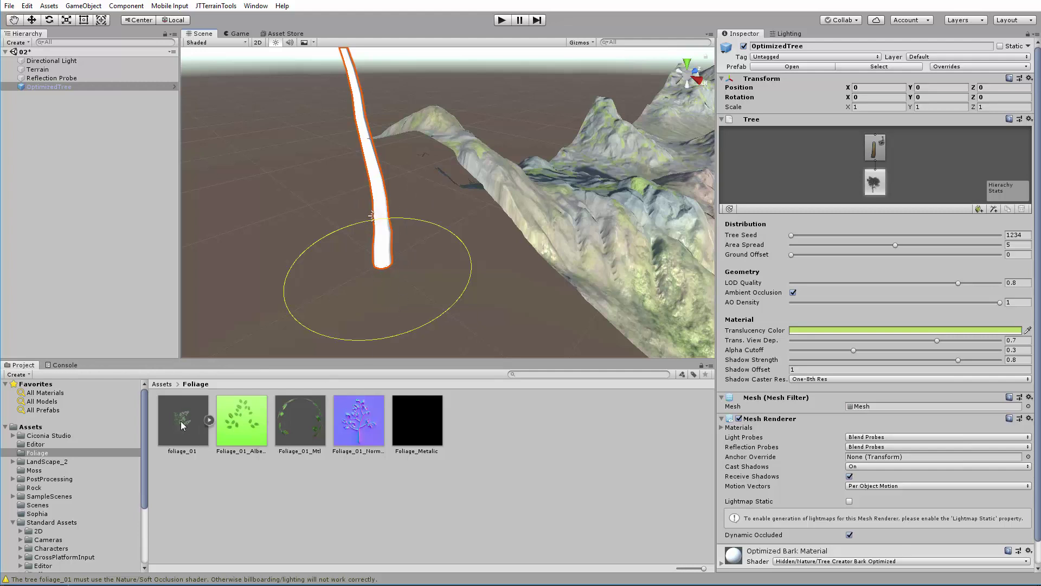
click(878, 149)
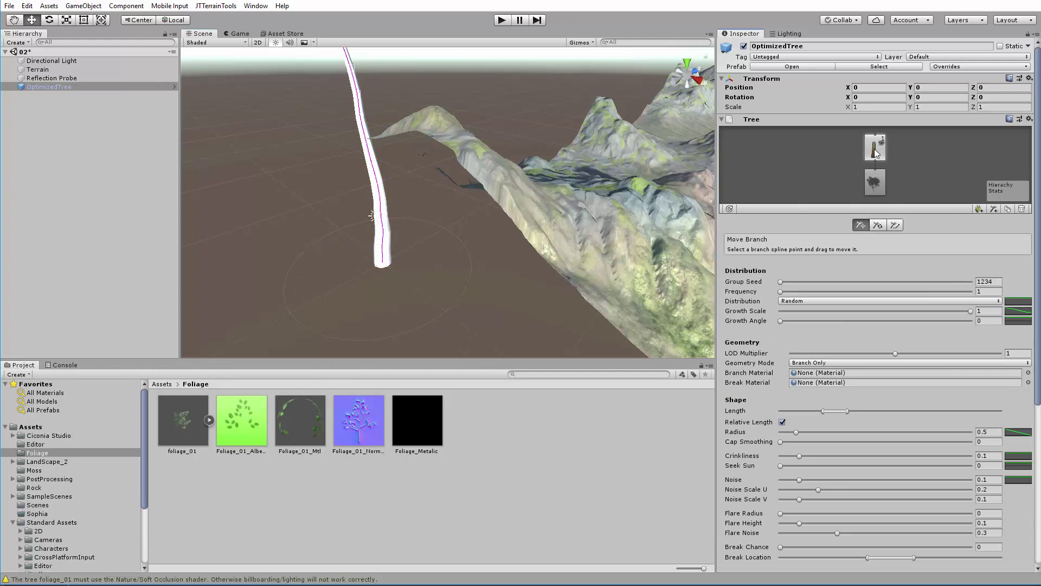
key(Delete)
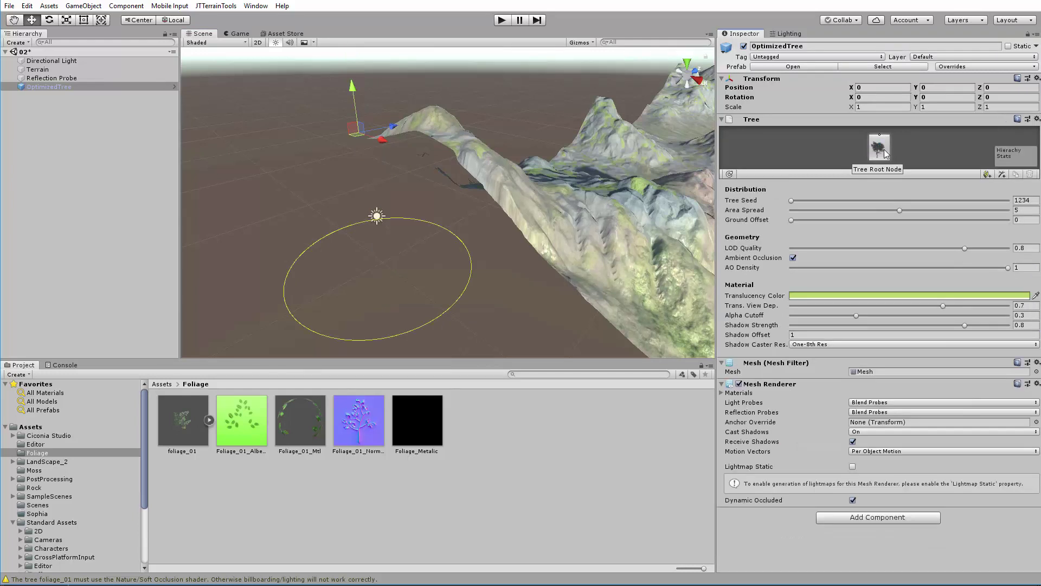
key(f)
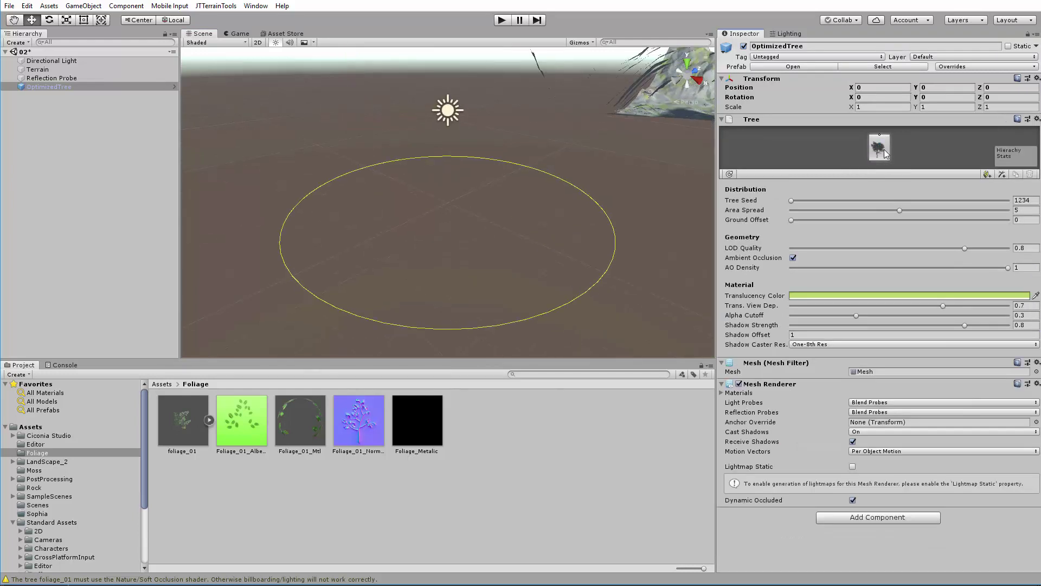
- Add a leaf group to the tree root node and frame the new leaf plane
click(988, 173)
key(f)
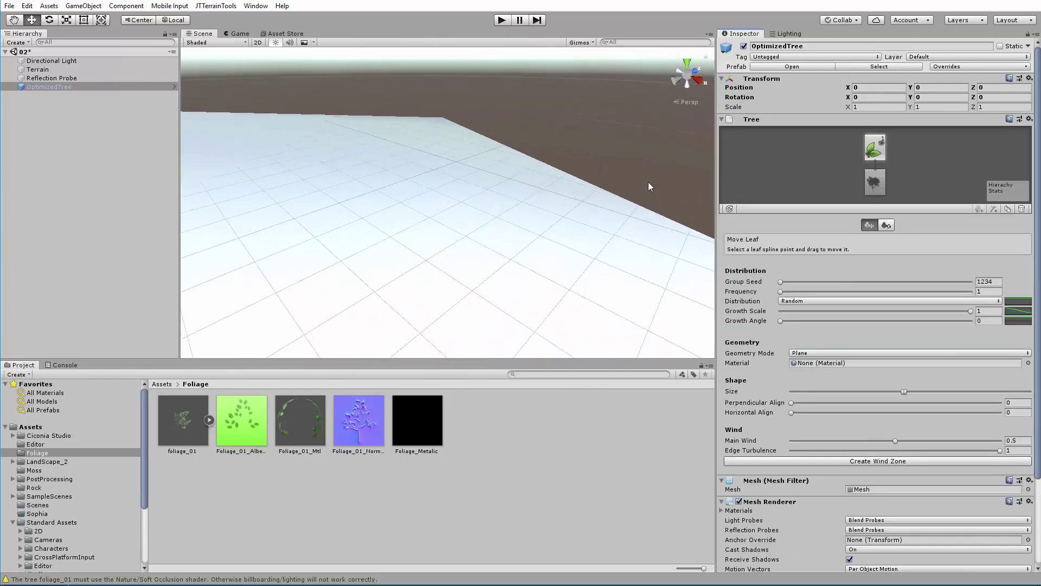
alt+drag(559, 190, 530, 223)
scroll(530, 223, down, 10)
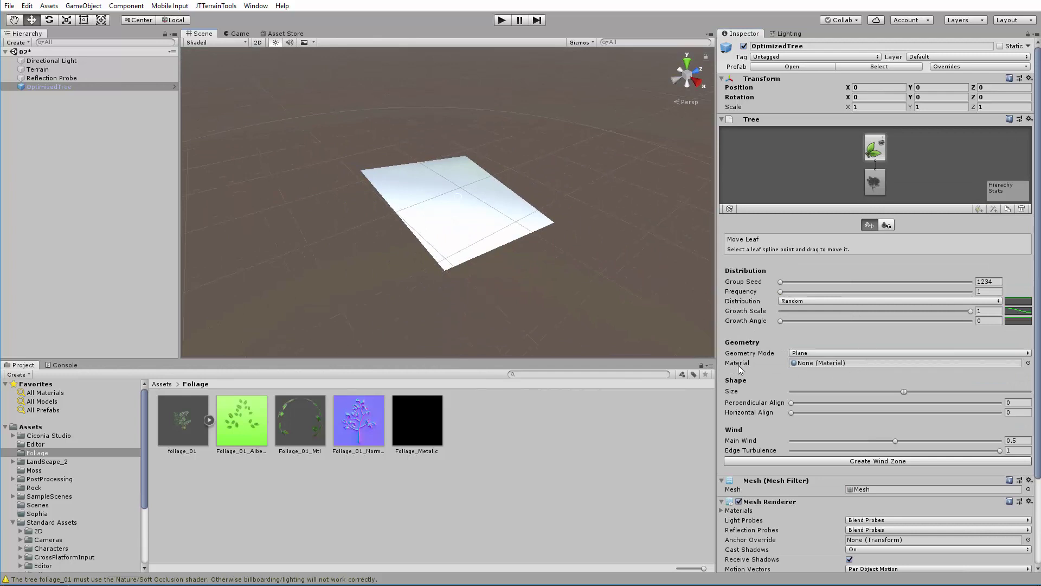
- Set the leaf group's Geometry Mode to Mesh and assign foliage_01 as its mesh
click(797, 354)
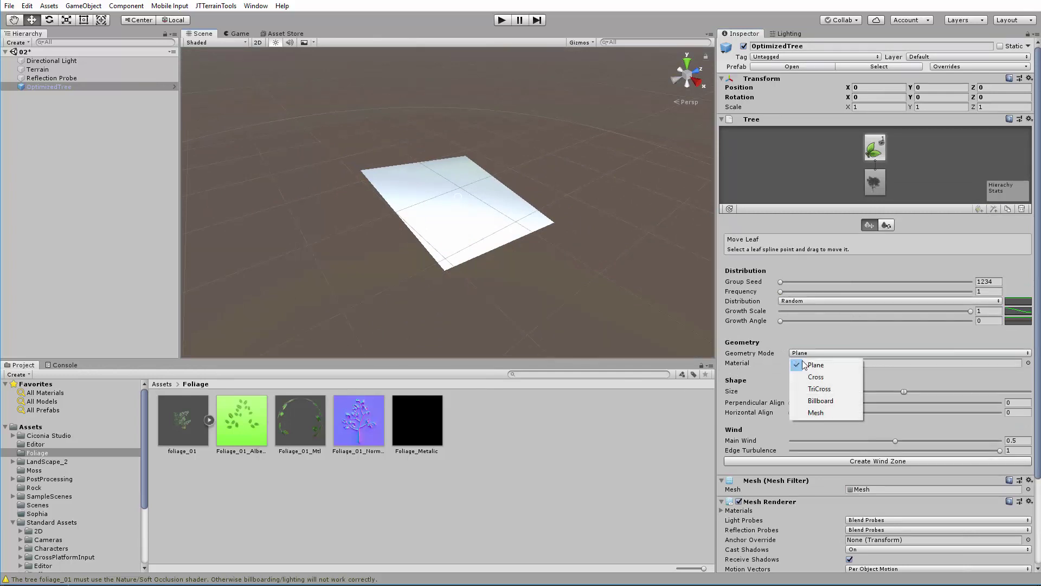
click(816, 413)
drag(193, 425, 837, 364)
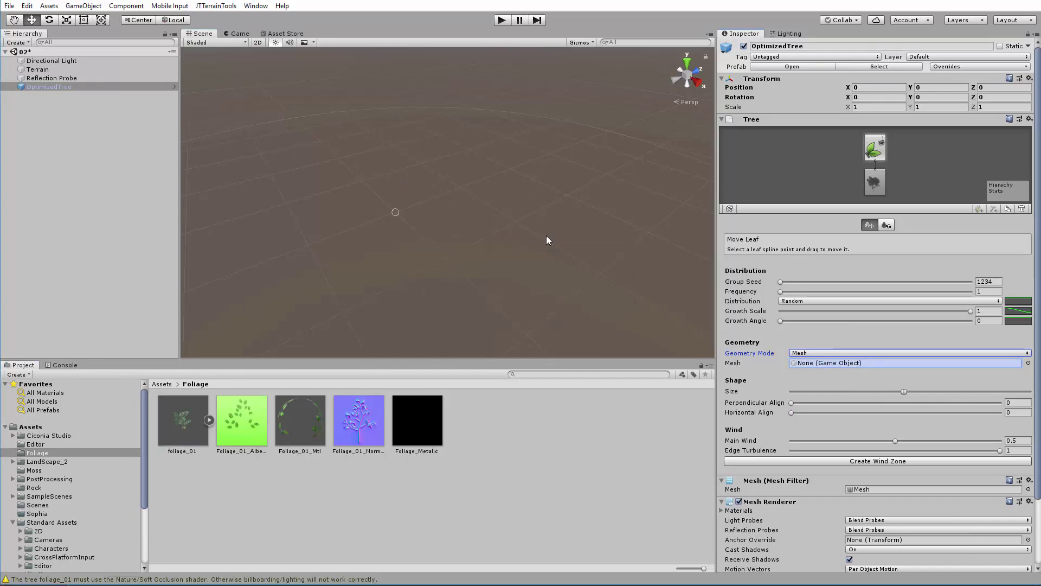
alt+drag(515, 232, 404, 234)
- Try a Group Seed of 217758 for the leaf group and inspect the foliage arrangement from several angles
drag(781, 282, 824, 281)
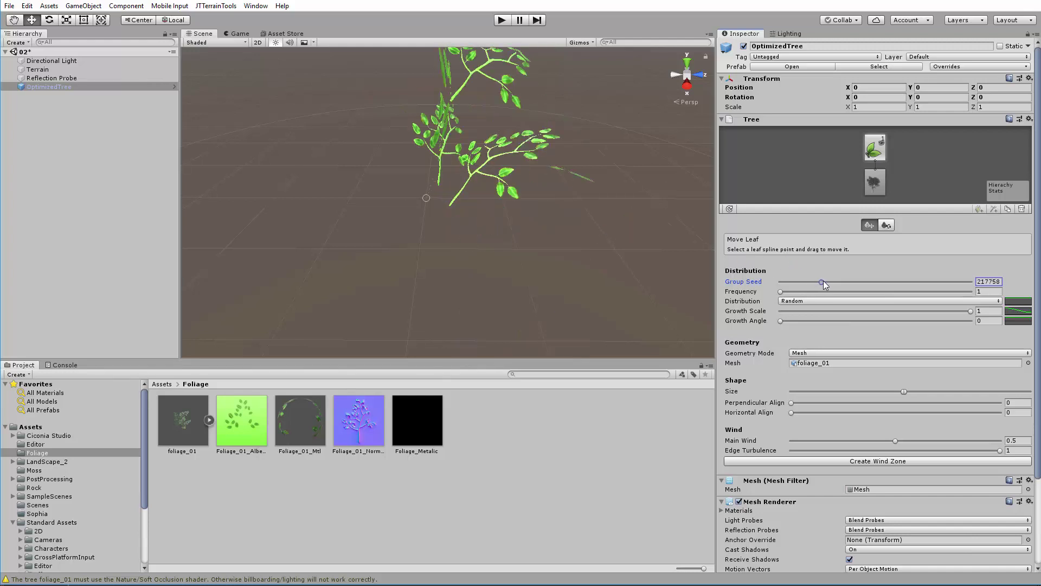
alt+drag(498, 196, 389, 188)
alt+right_drag(389, 189, 493, 298)
alt+middle_drag(492, 298, 503, 261)
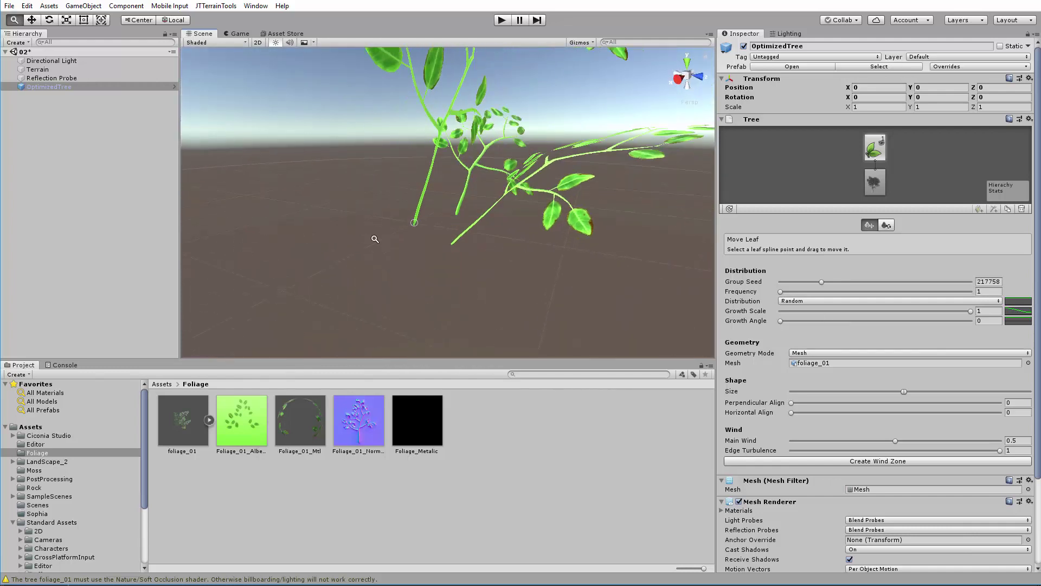
alt+right_drag(374, 237, 416, 238)
- Try repositioning the foliage pieces by hand in the scene, and convert the leaf group back to procedural
drag(407, 228, 344, 220)
alt+right_drag(344, 221, 375, 239)
alt+middle_drag(374, 239, 247, 250)
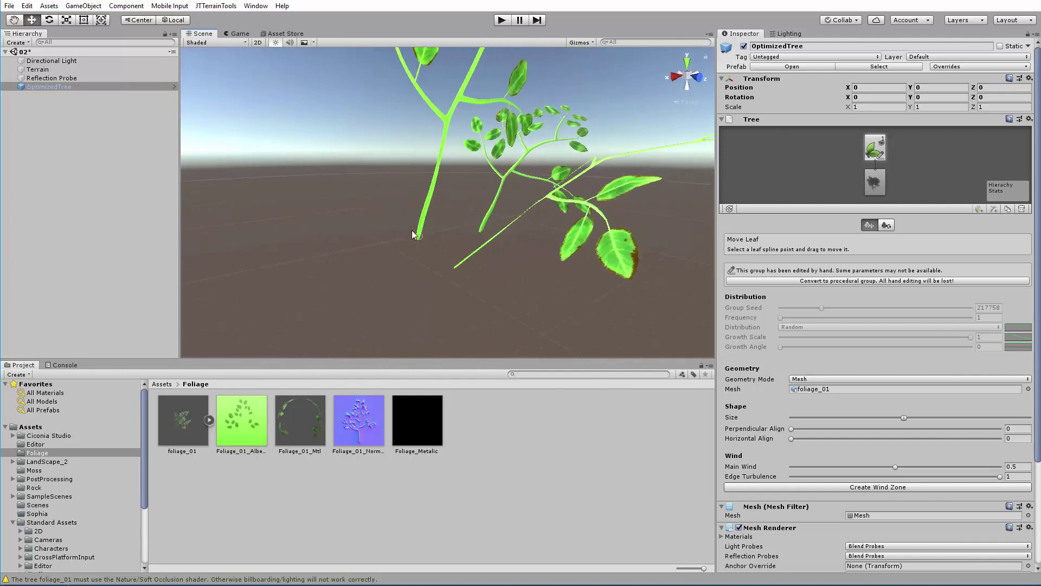
mouse_move(418, 235)
mouse_down()
mouse_move(395, 237)
mouse_move(408, 231)
mouse_up()
alt+middle_drag(413, 271, 453, 258)
alt+right_drag(454, 258, 337, 230)
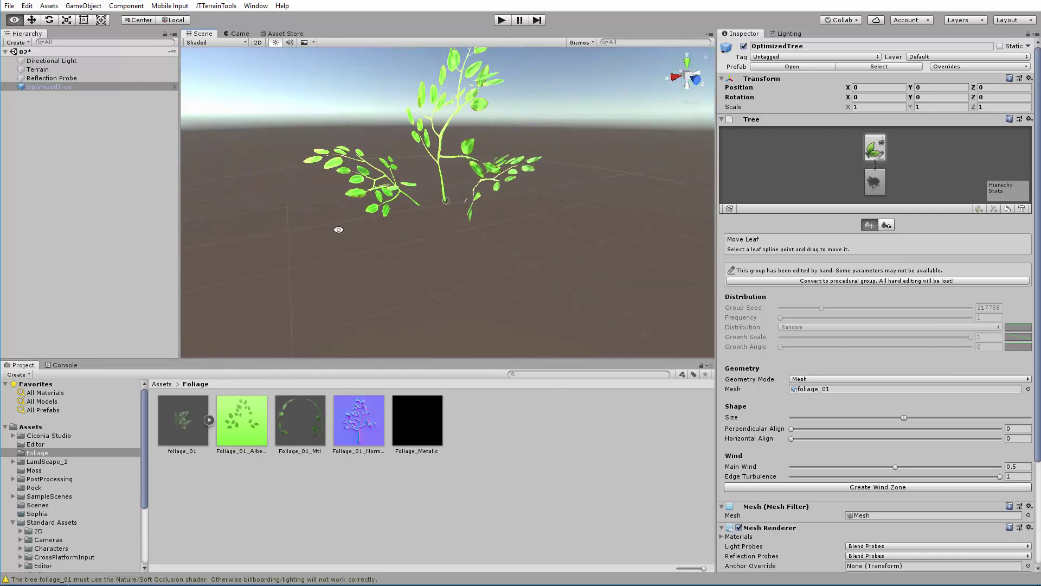
alt+drag(336, 230, 450, 232)
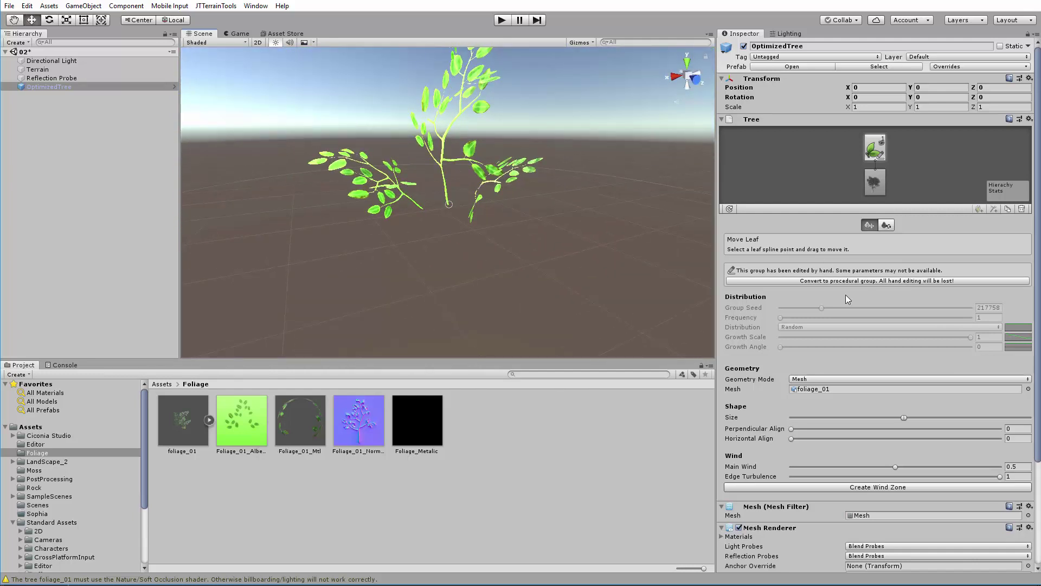
click(858, 282)
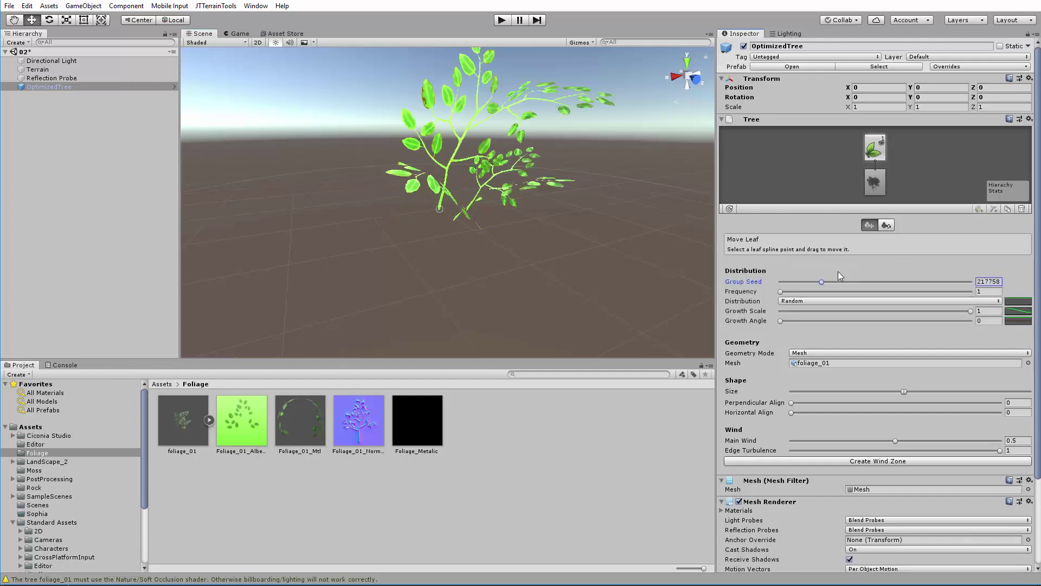
- Try Group Seed 378917 with a hand-moved foliage piece, and convert the leaf group back to procedural
drag(818, 285, 853, 281)
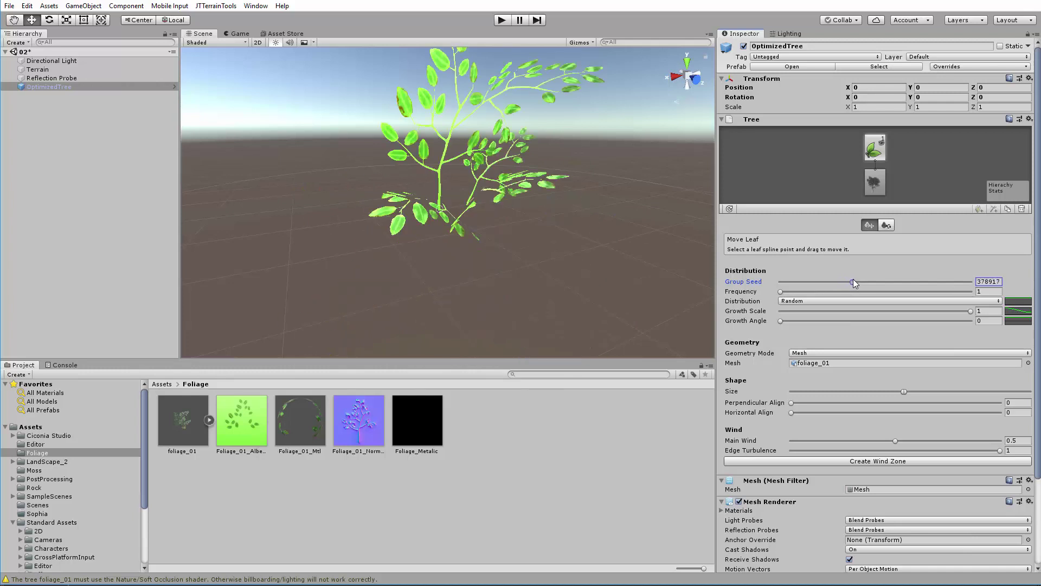
alt+drag(394, 227, 531, 230)
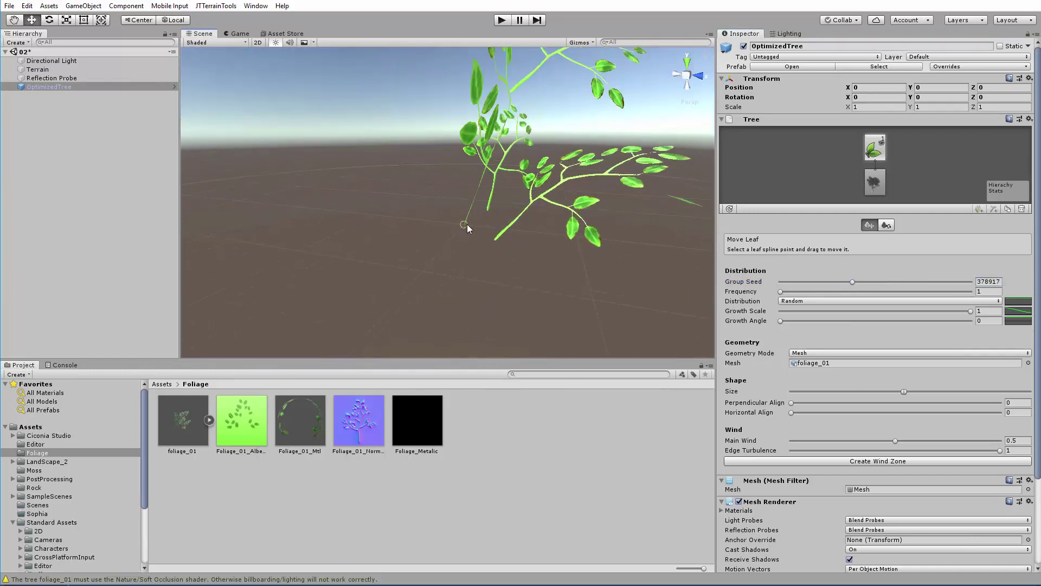
drag(468, 227, 466, 227)
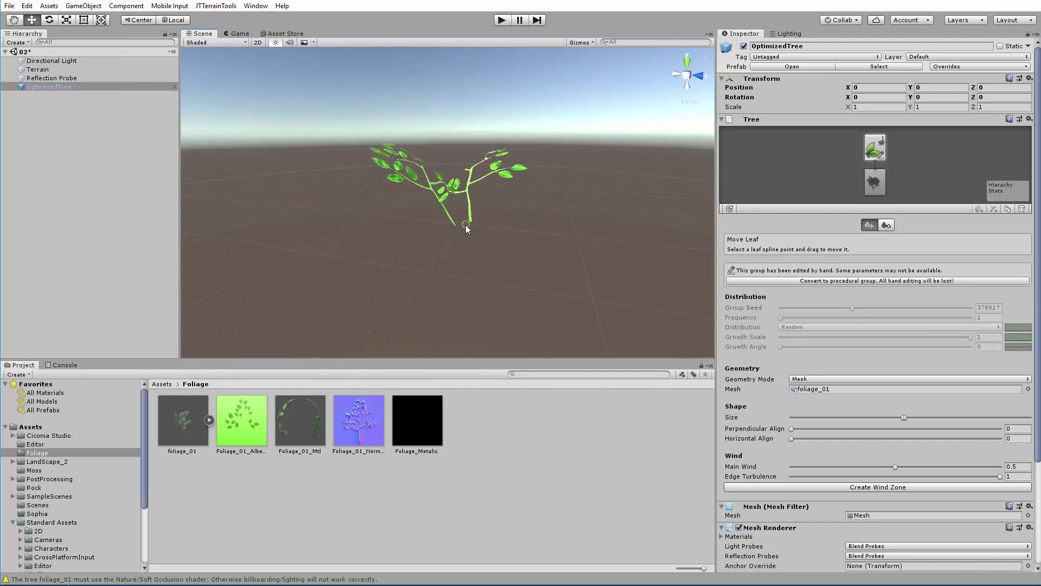
key(f)
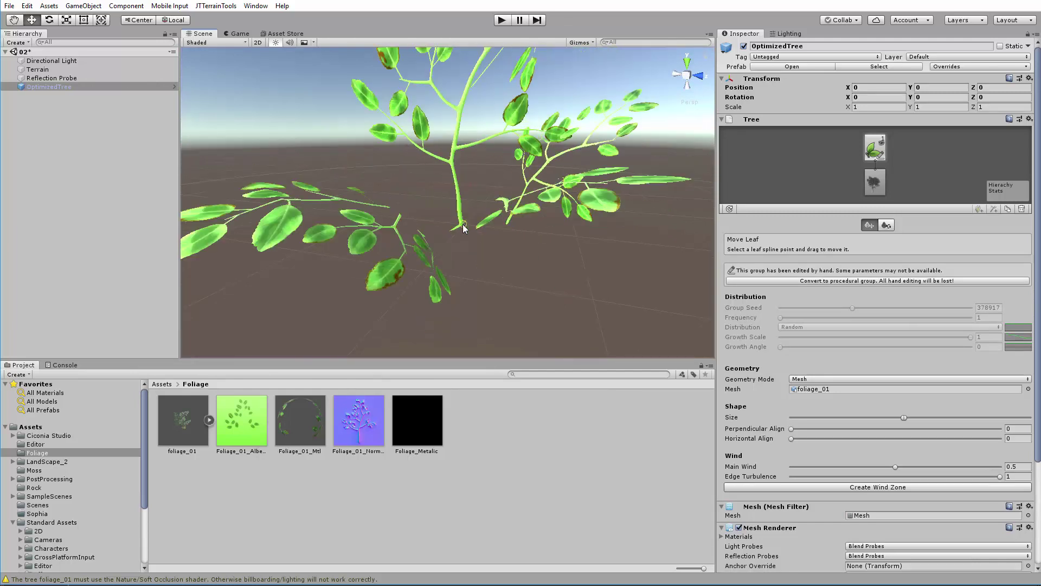
alt+drag(471, 243, 444, 275)
alt+drag(486, 269, 474, 237)
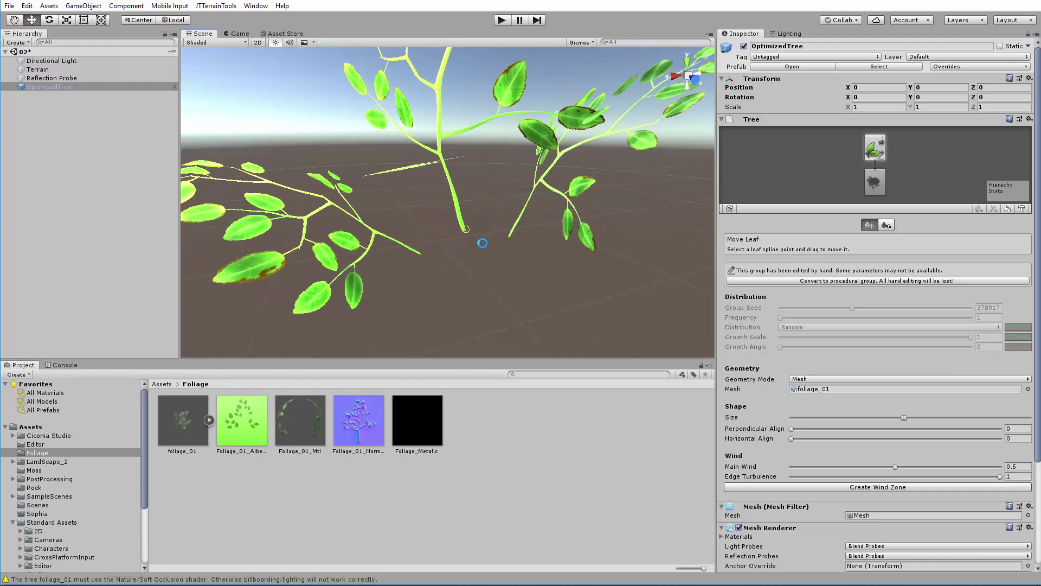
alt+drag(483, 237, 389, 243)
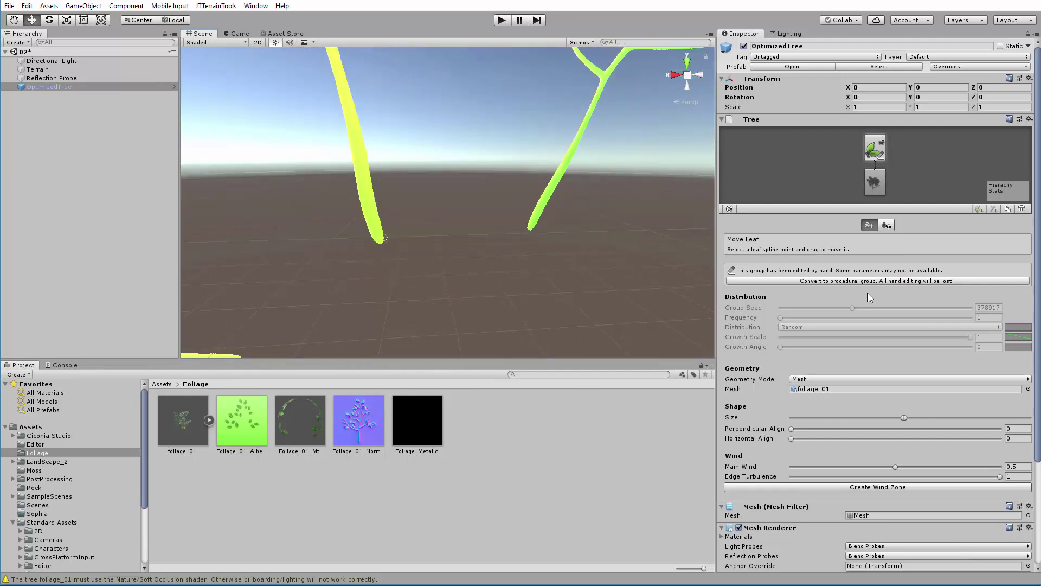
click(856, 282)
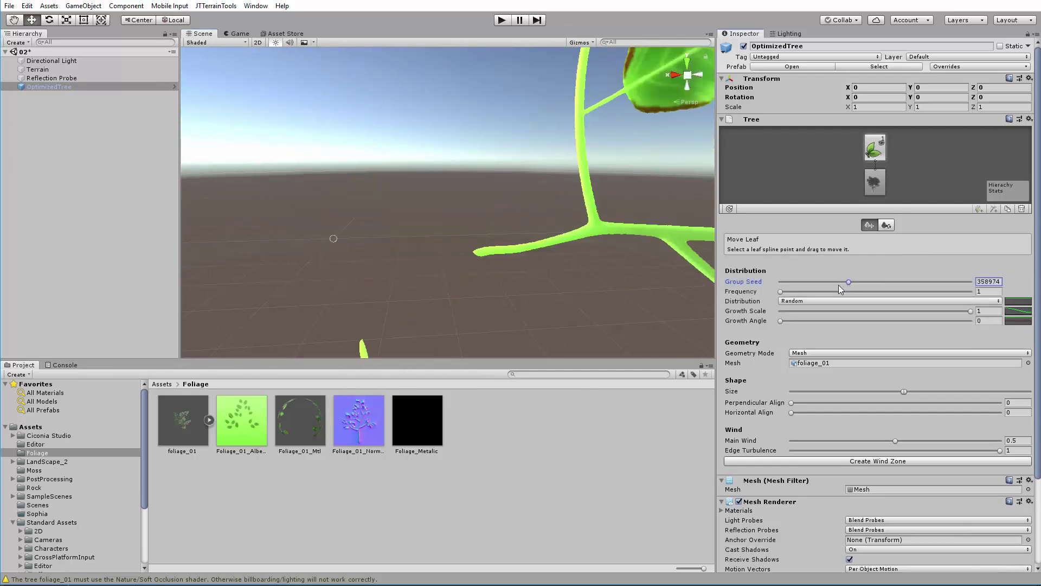
- Try Group Seed values of 236467 and 396011 for the leaf group
drag(853, 282, 825, 286)
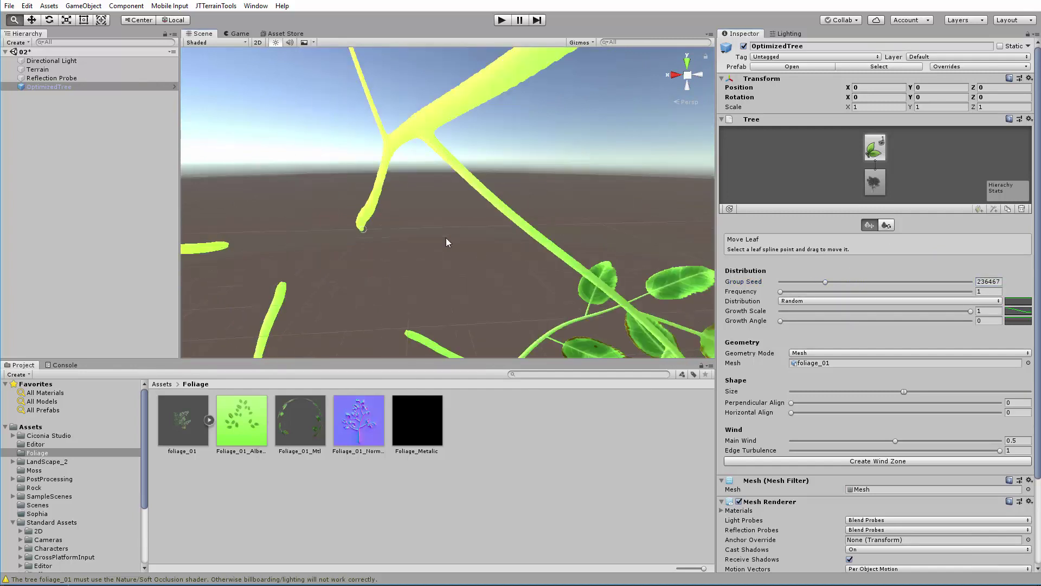
alt+drag(263, 226, 322, 255)
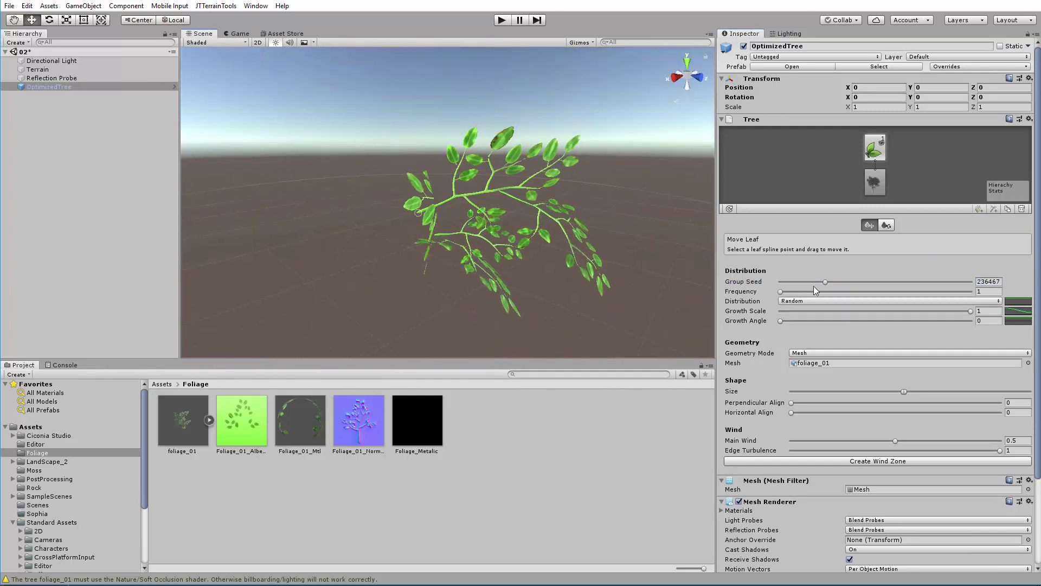
drag(826, 286, 854, 263)
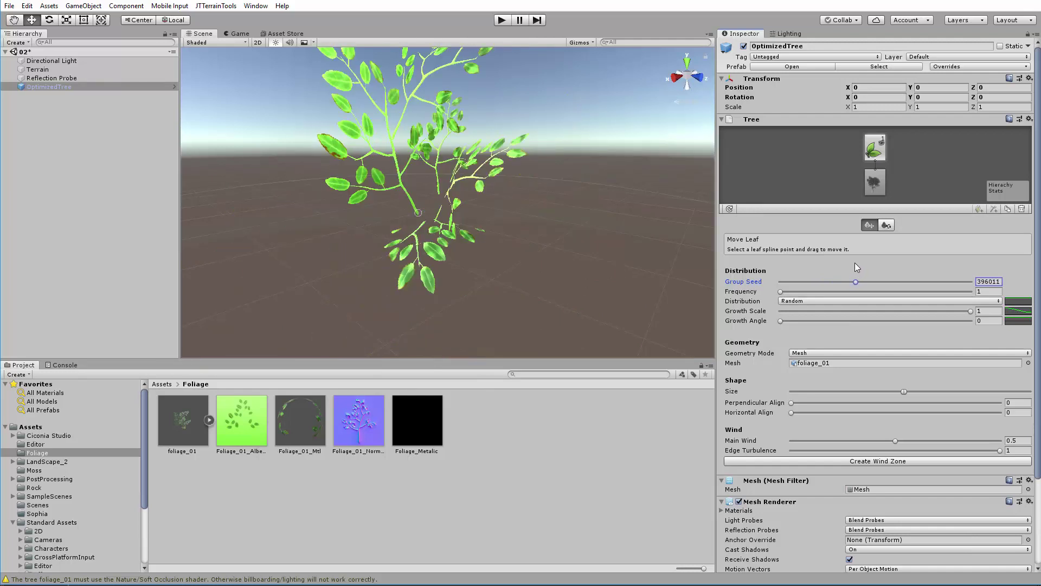
alt+drag(387, 221, 252, 216)
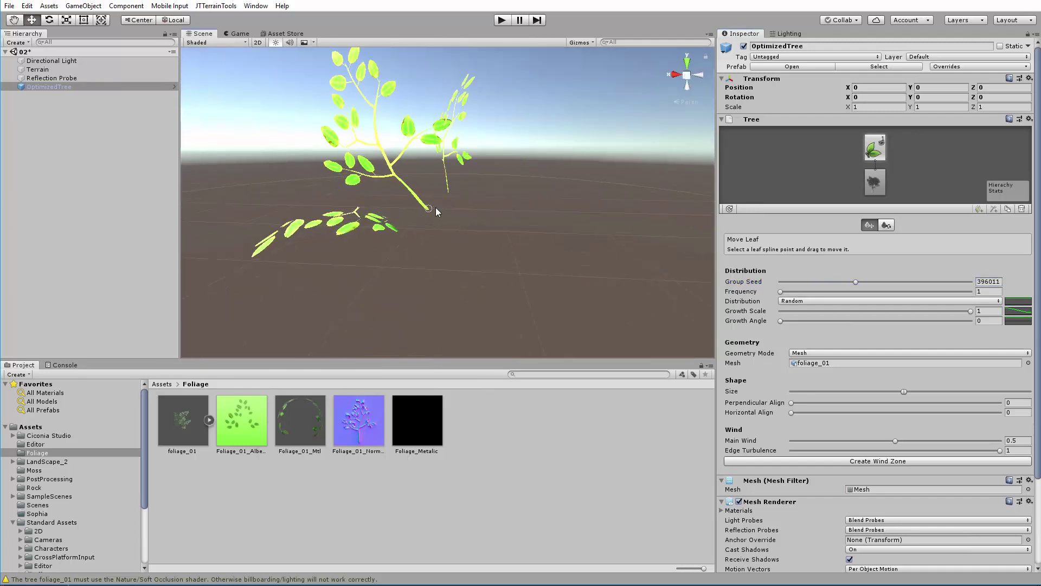
- Try moving the foliage piece by its base point, and discard the hand edits by converting the group to procedural
click(432, 207)
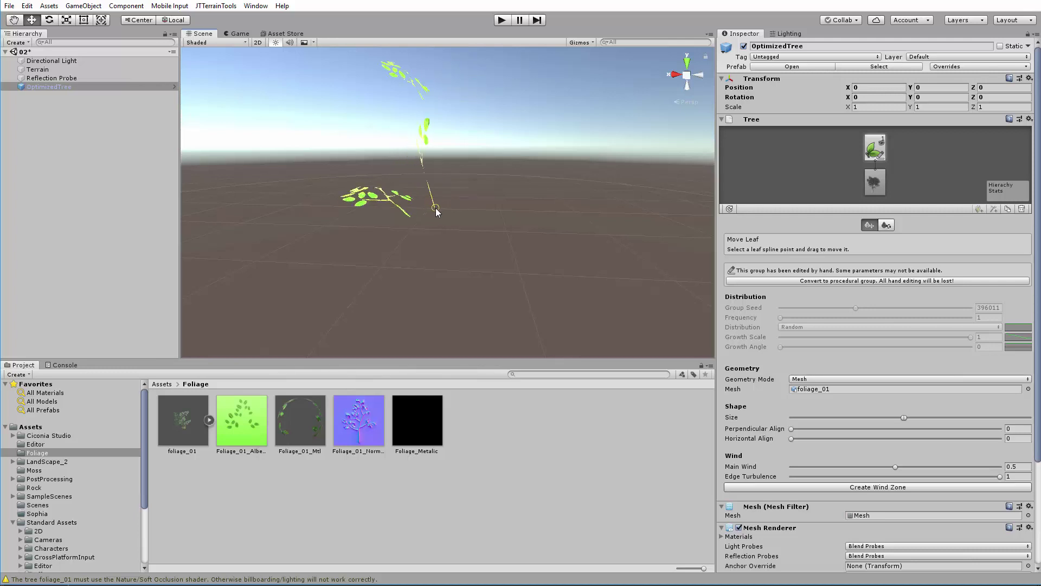
alt+drag(368, 240, 498, 276)
drag(431, 266, 331, 277)
click(862, 281)
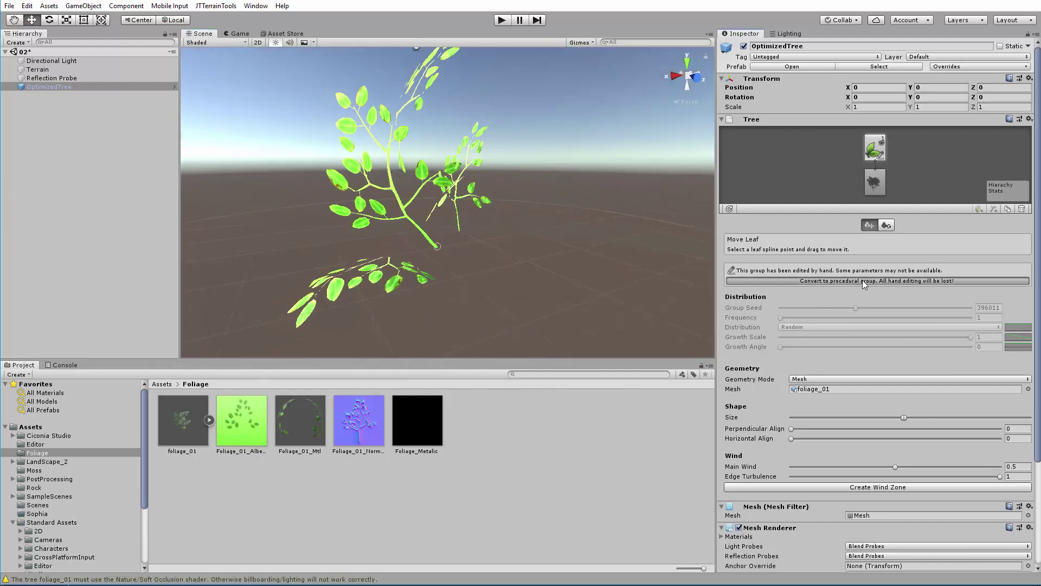
- Set the leaf group's Group Seed to 535612 and its Growth Angle to 1
drag(858, 279, 883, 279)
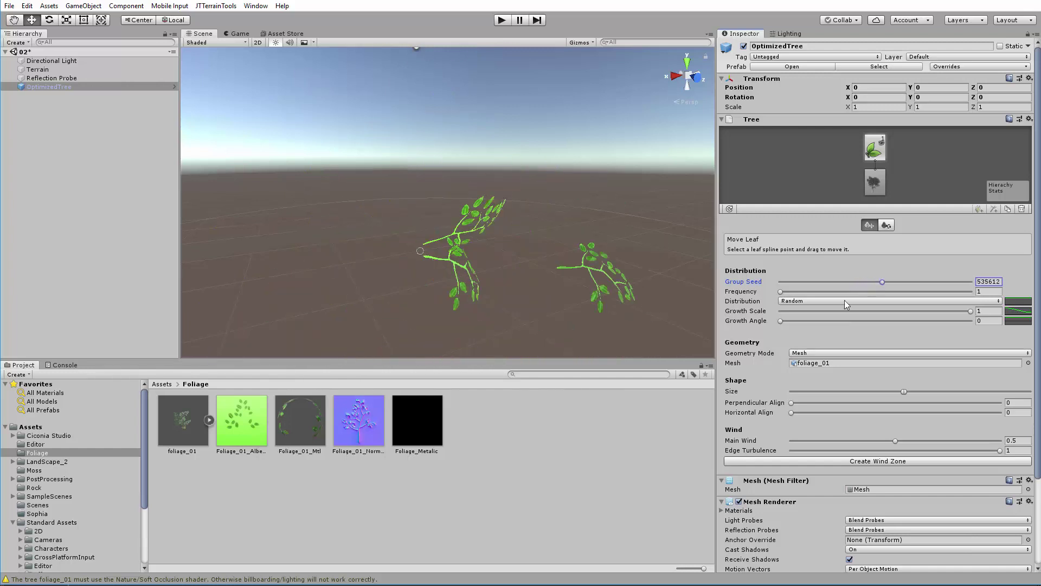
click(786, 321)
drag(817, 321, 1025, 326)
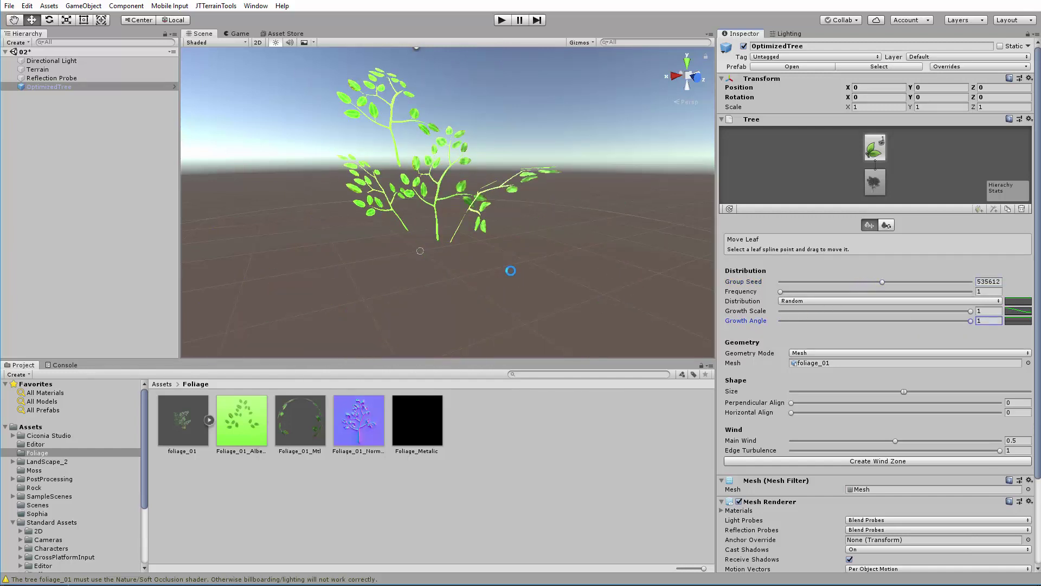
alt+drag(524, 253, 495, 306)
- Open the root Assets folder and inspect the Tree 1 prefab
click(398, 474)
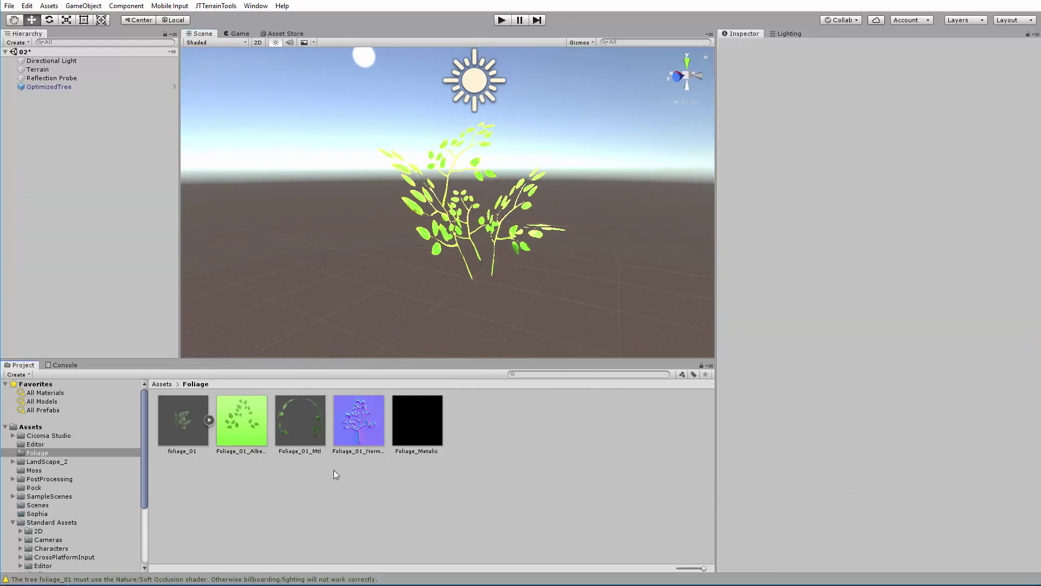
click(30, 427)
scroll(414, 467, down, 3)
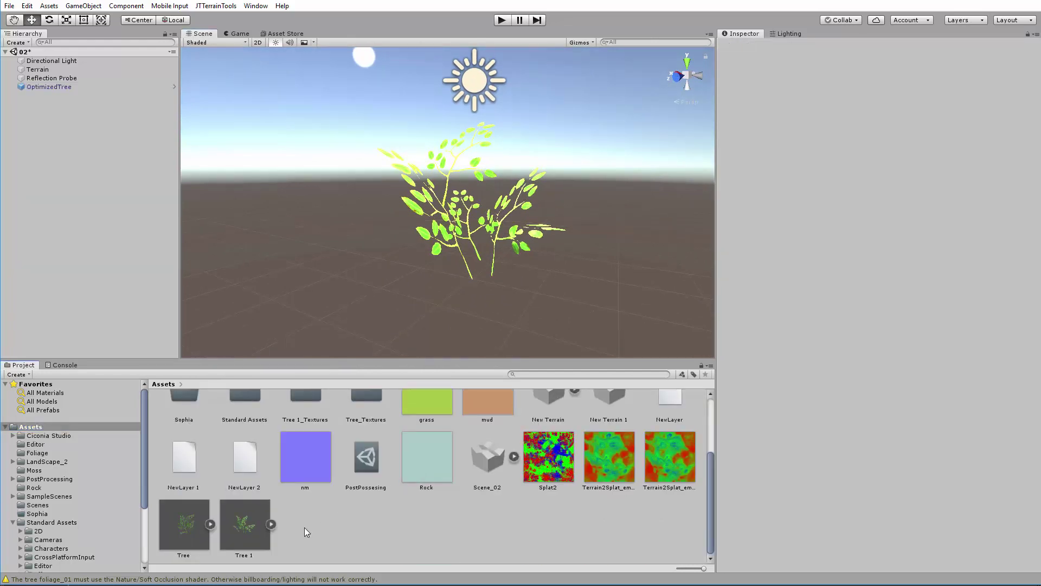
click(260, 536)
scroll(254, 519, up, 3)
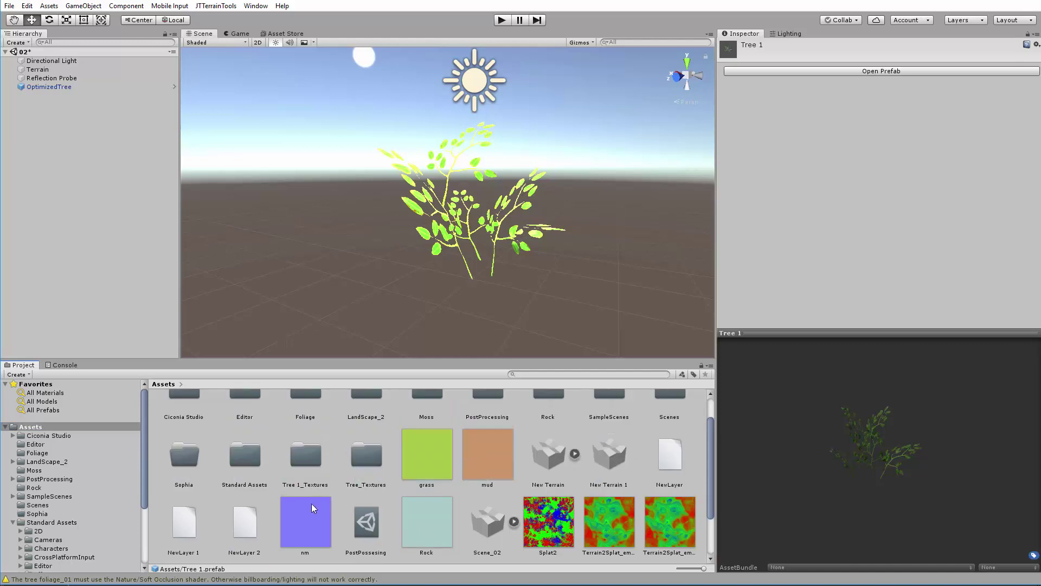
scroll(259, 521, down, 3)
- Delete the OptimizedTree object from the scene and select the Tree 1 prefab in the Assets folder
middle_drag(426, 285, 392, 335)
click(62, 87)
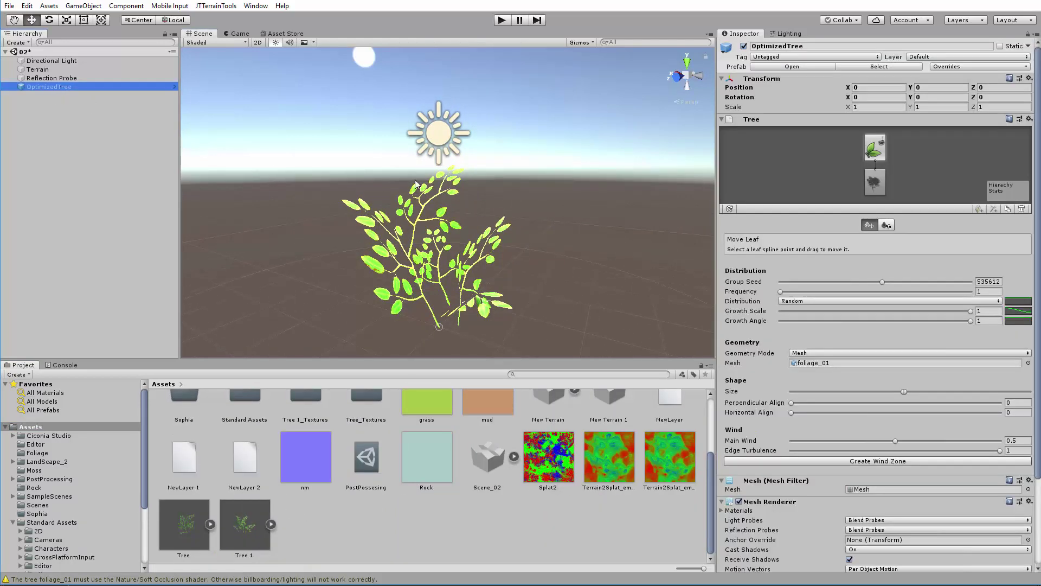
key(Delete)
click(243, 525)
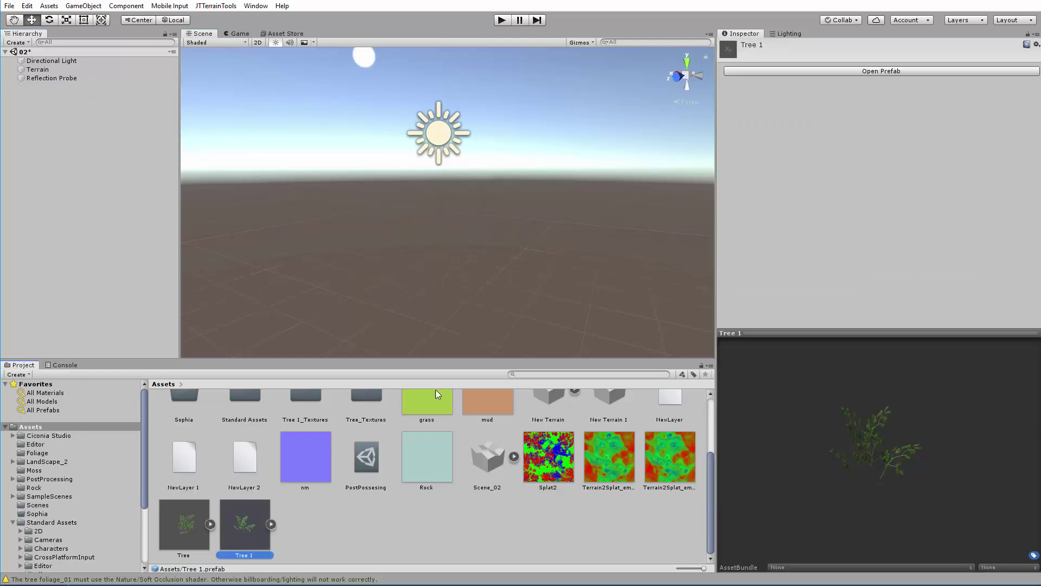
- Select the terrain in the scene
middle_drag(519, 261, 484, 299)
alt+drag(485, 298, 602, 305)
alt+right_drag(602, 305, 374, 247)
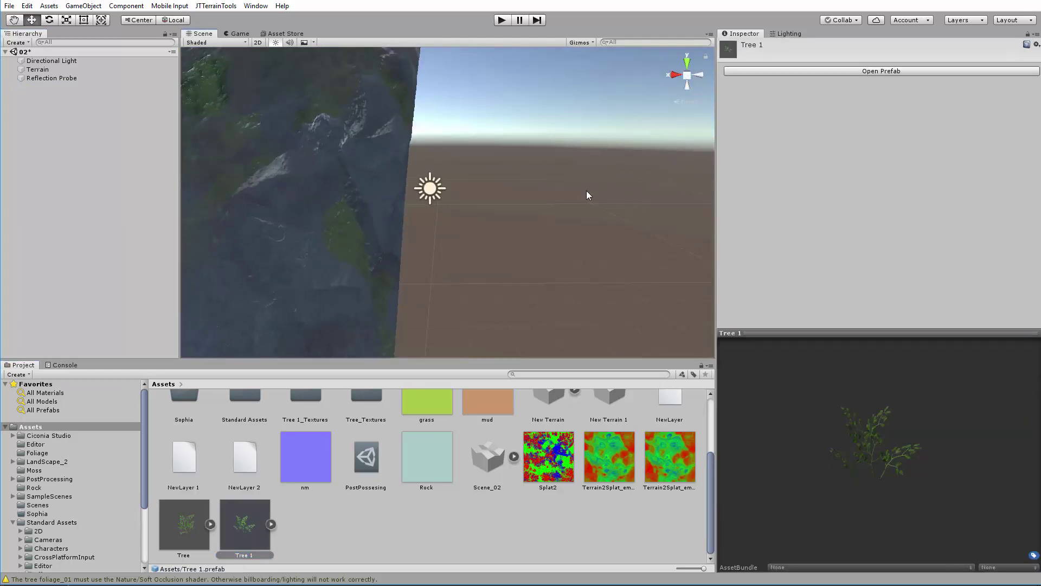
alt+right_drag(398, 204, 161, 234)
alt+drag(623, 211, 225, 337)
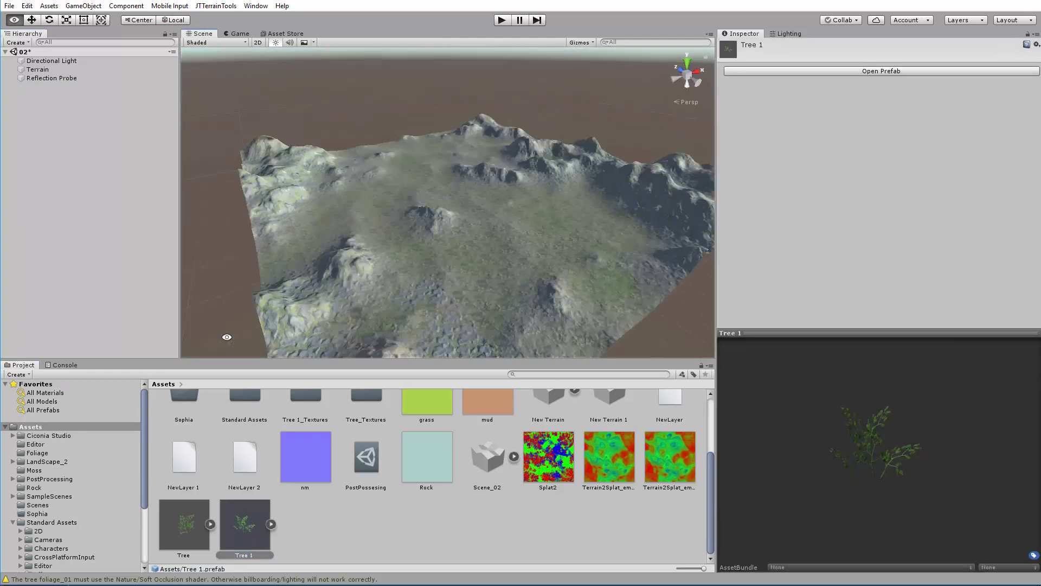
alt+right_drag(226, 337, 496, 254)
click(500, 253)
alt+drag(499, 250, 397, 198)
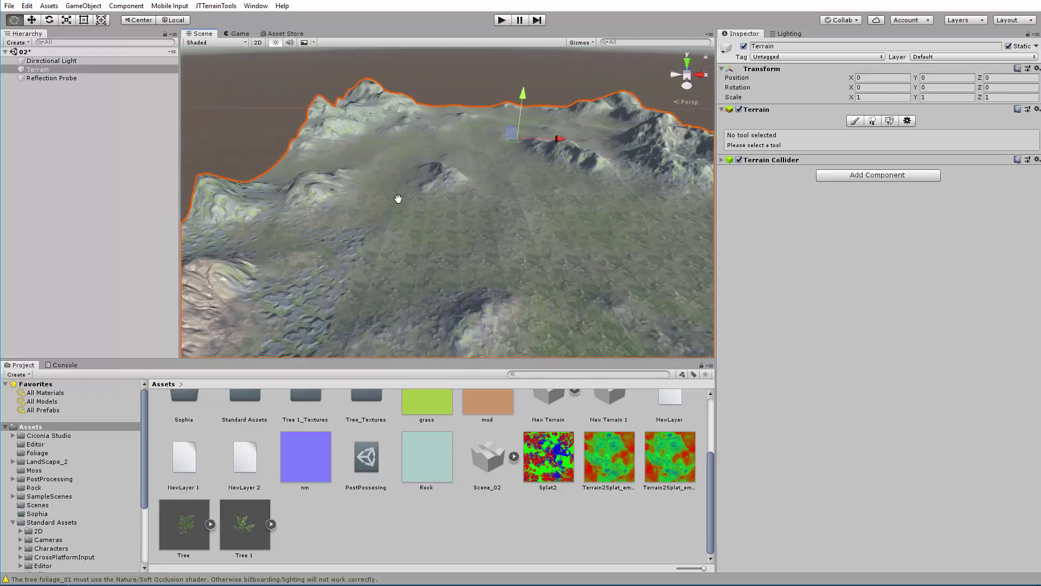
alt+right_drag(397, 198, 488, 187)
- Add the Tree 1 prefab to the terrain's paintable trees with a Bend Factor of 0
click(872, 121)
click(975, 237)
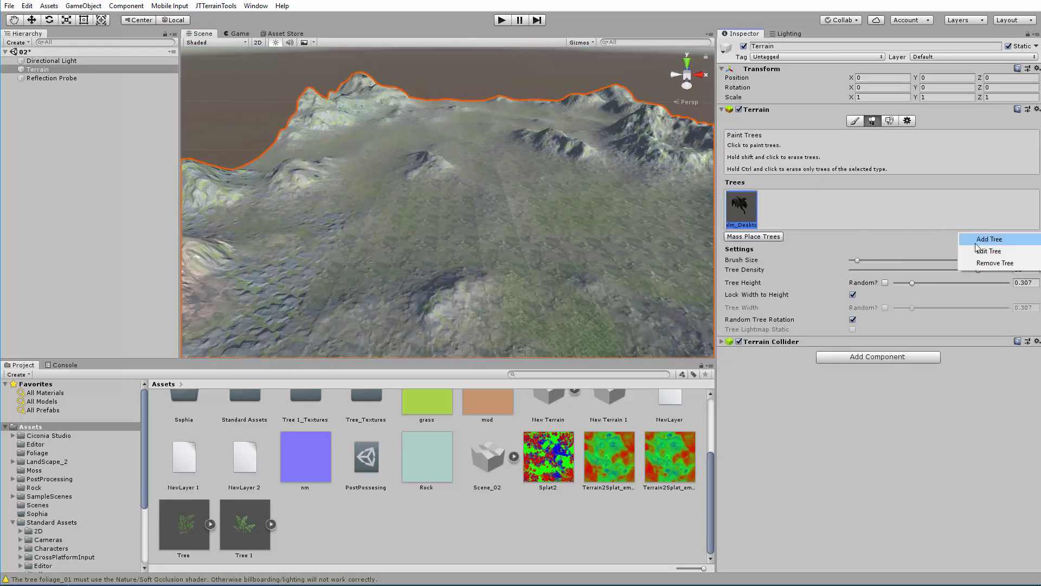
click(983, 239)
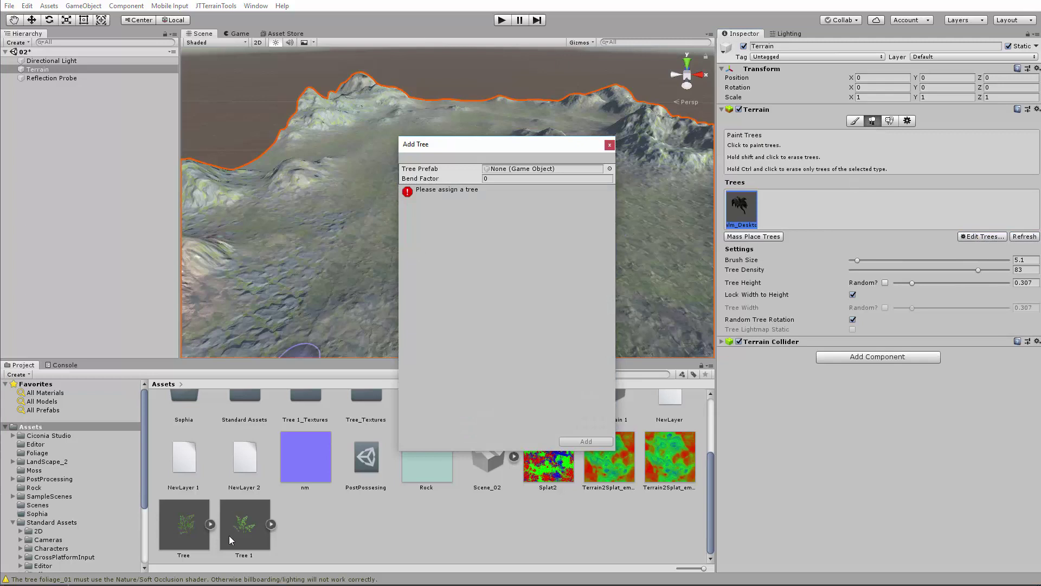
drag(230, 540, 524, 172)
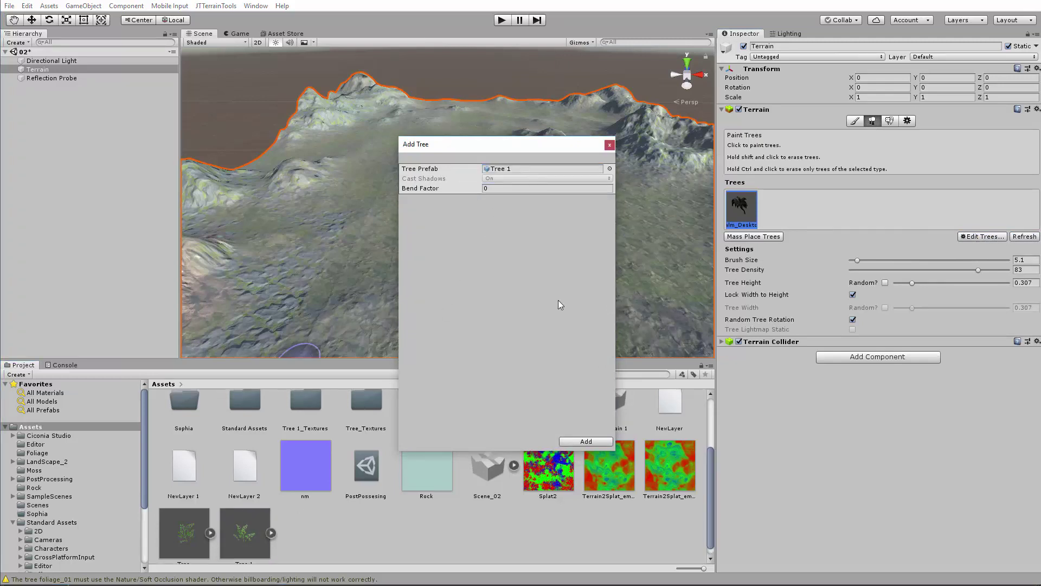
click(587, 442)
- Paint a patch of Tree 1 bushes on the open ground with brush size 5.1 and density 83
alt+drag(450, 249, 431, 213)
alt+right_drag(377, 216, 616, 225)
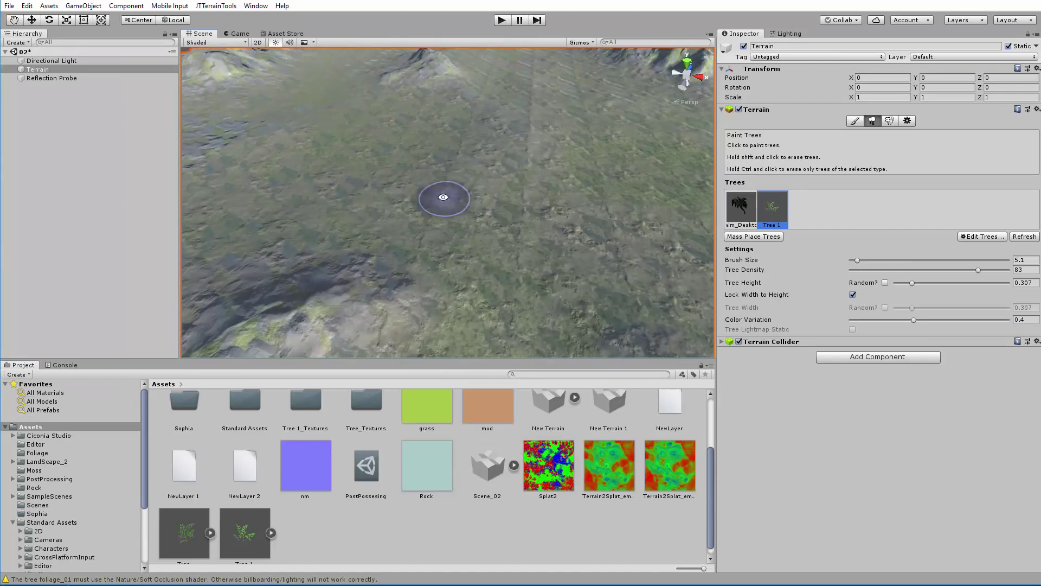
alt+right_drag(443, 197, 613, 234)
mouse_move(400, 167)
mouse_down()
mouse_move(374, 188)
mouse_move(465, 168)
mouse_up()
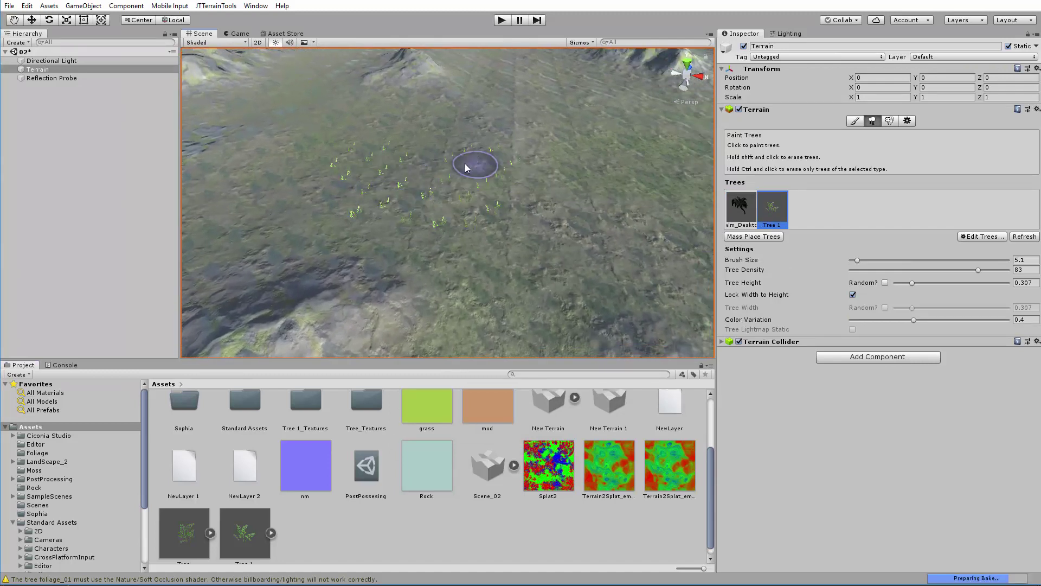
alt+right_drag(448, 188, 356, 158)
alt+drag(356, 158, 396, 112)
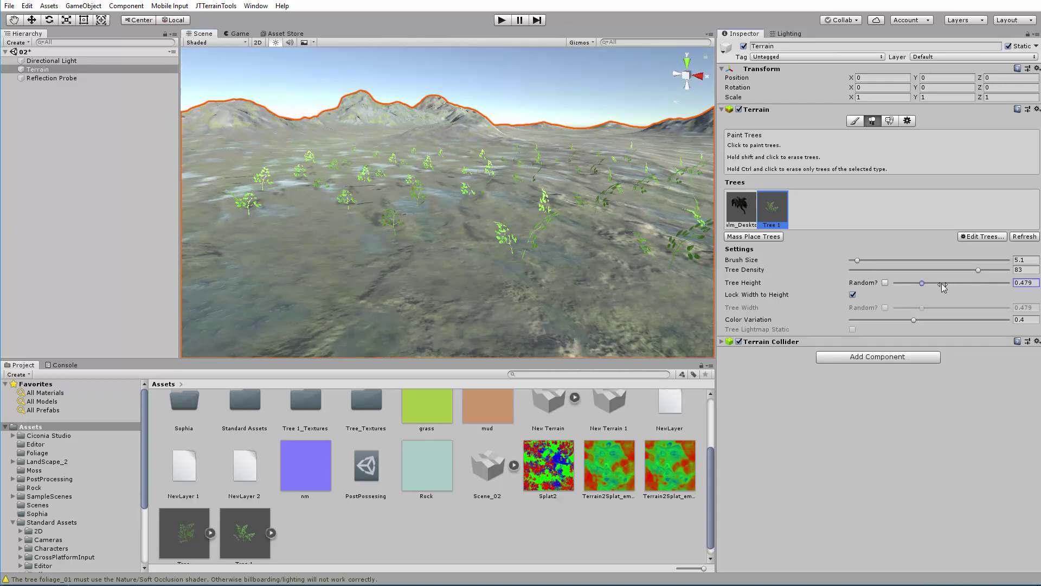
- Try painting Tree 1 with a Tree Height of 1.379, and undo all the painted bushes
click(493, 262)
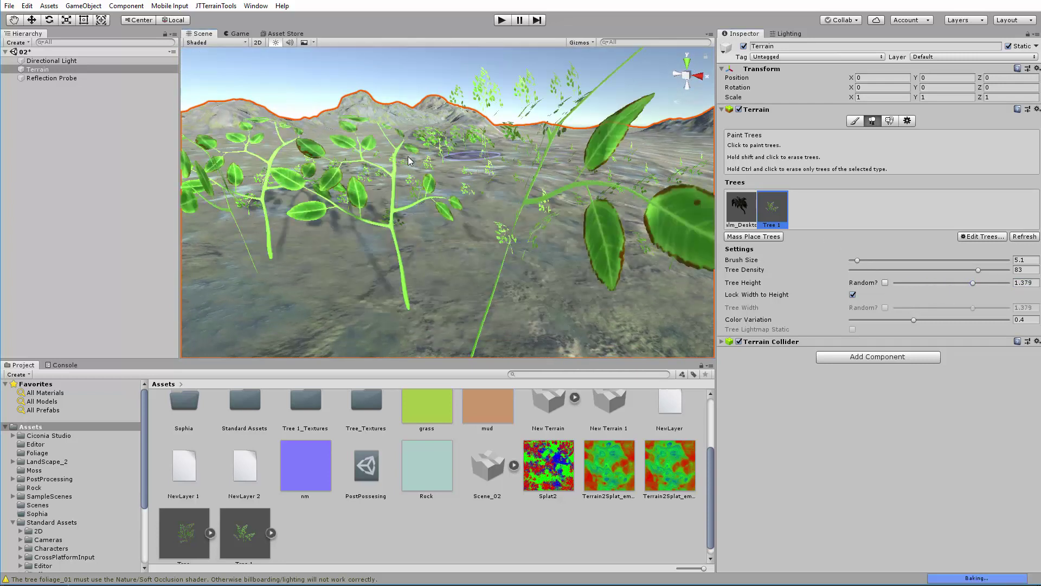
key(ctrl+z)
key(ctrl+z)
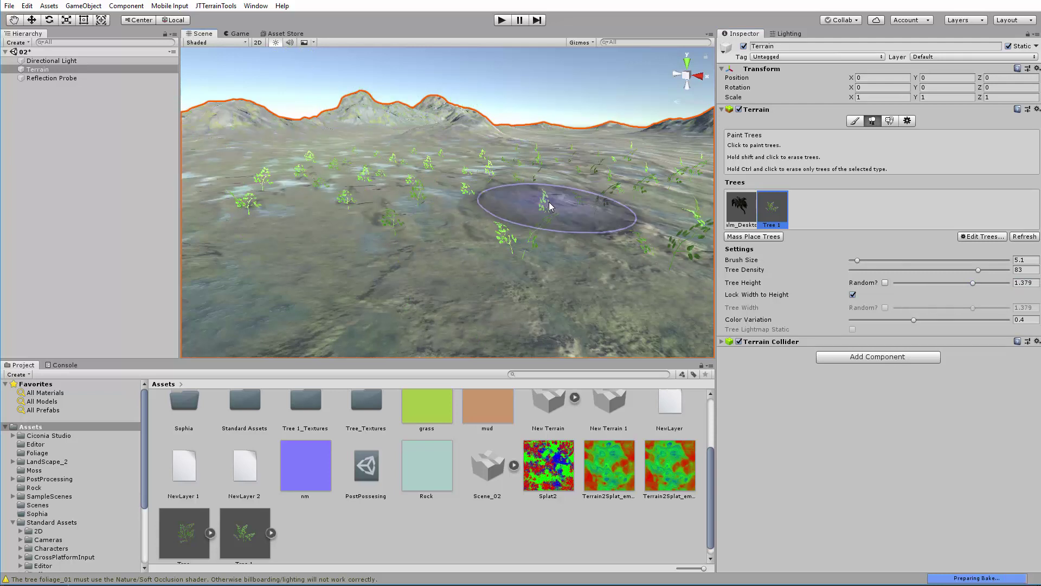
key(ctrl+z)
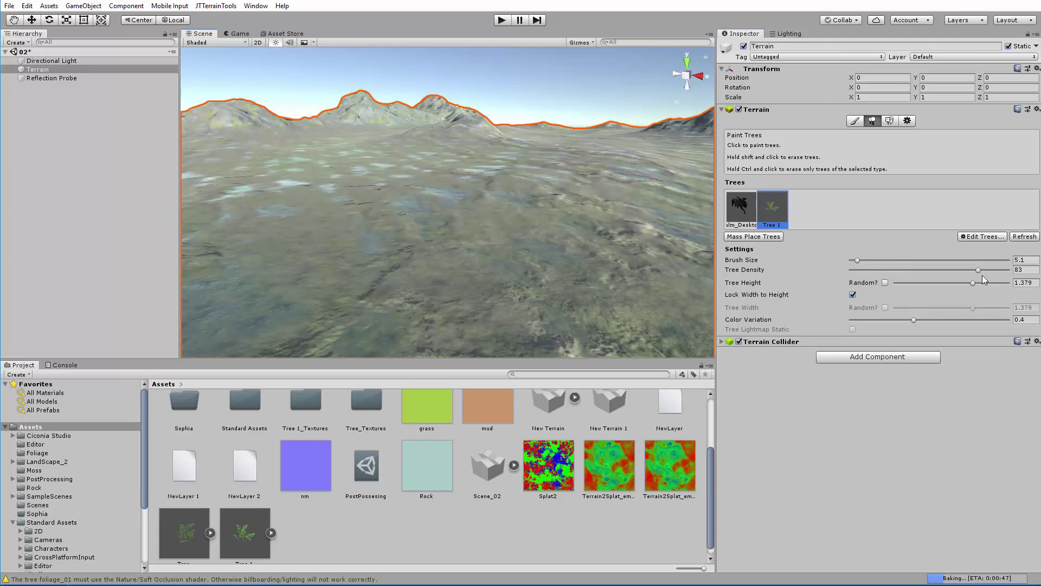
- Turn on random Tree Height with a narrow, lowered range, testing it with painted patches of Tree 1 that are undone
click(885, 282)
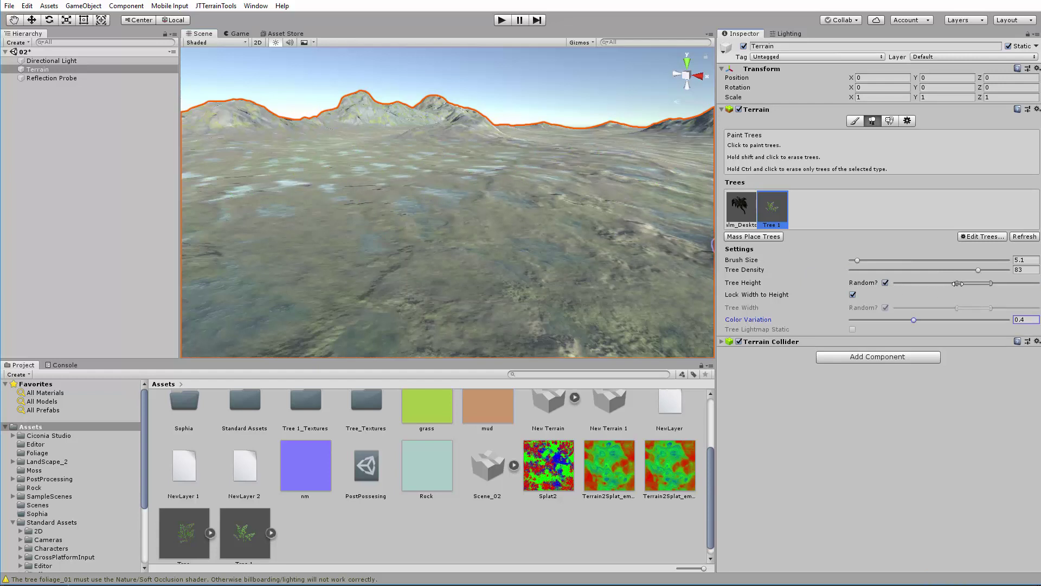
mouse_move(360, 193)
mouse_down()
mouse_move(581, 200)
mouse_move(651, 179)
mouse_move(348, 234)
mouse_up()
alt+right_drag(347, 233, 233, 152)
mouse_move(347, 195)
alt+mouse_down()
mouse_move(349, 172)
mouse_move(379, 179)
alt+mouse_up()
key(ctrl+z)
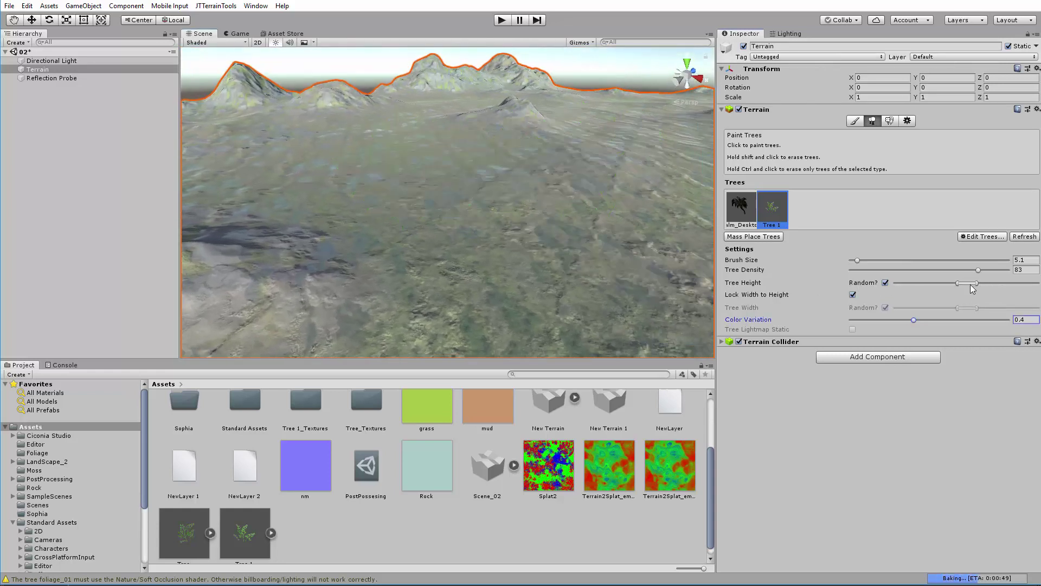
mouse_move(462, 177)
mouse_down()
mouse_move(402, 174)
mouse_move(575, 201)
mouse_move(380, 113)
mouse_up()
key(ctrl+z)
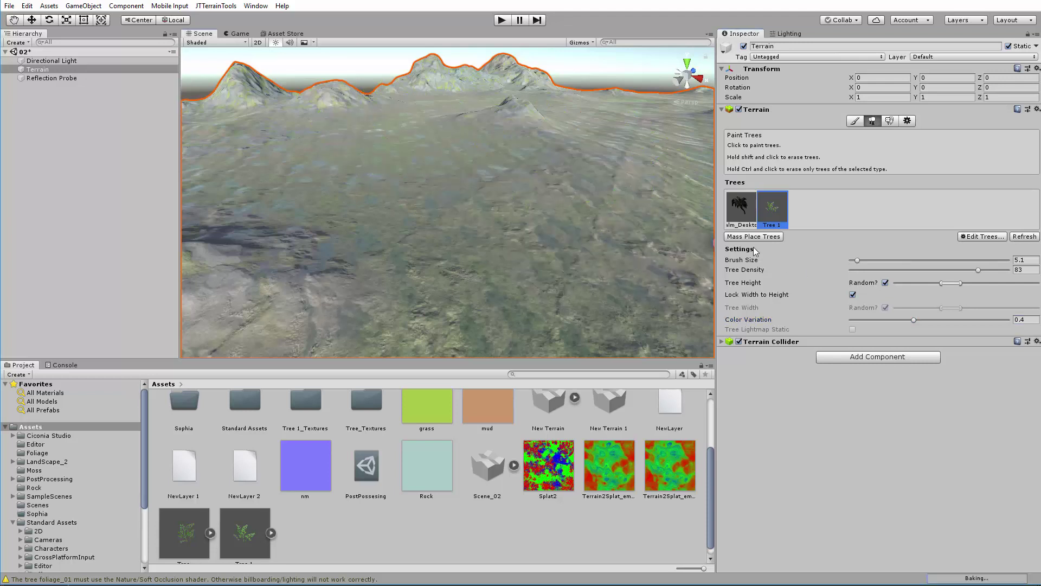
- Remove the Palm_Desktop tree from the terrain's tree list
click(747, 242)
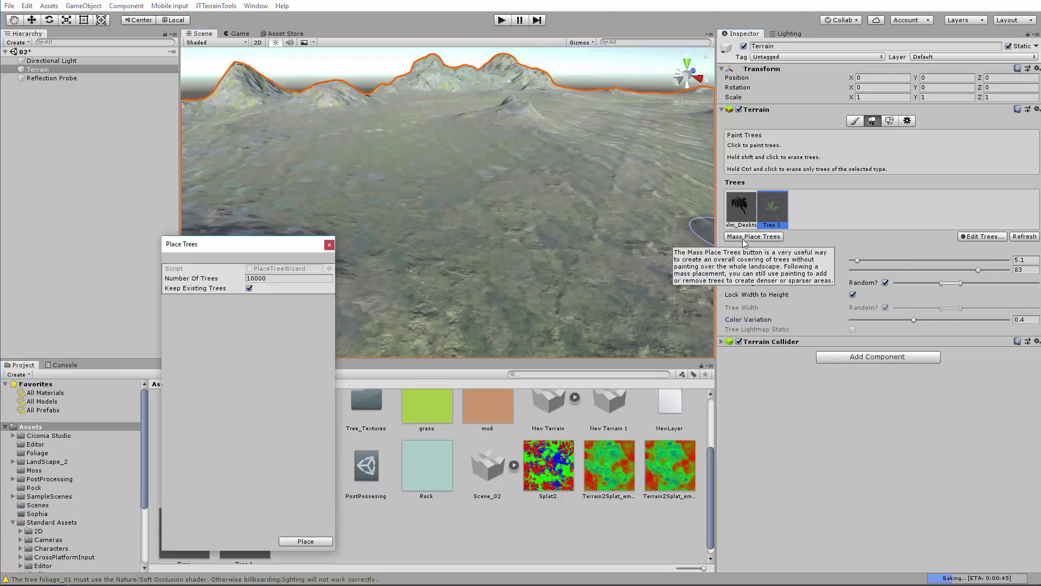
click(329, 242)
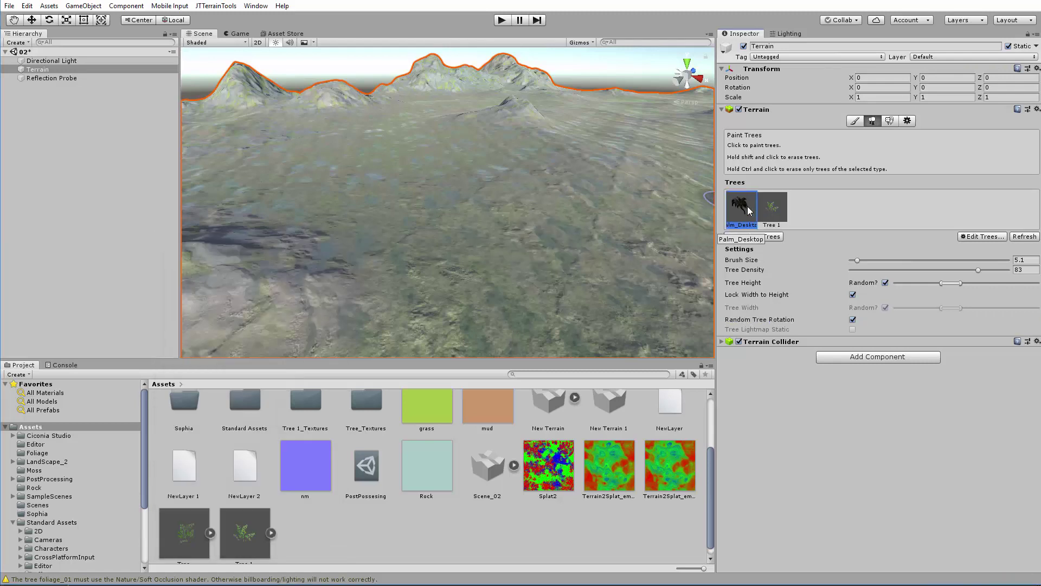
click(977, 237)
click(986, 263)
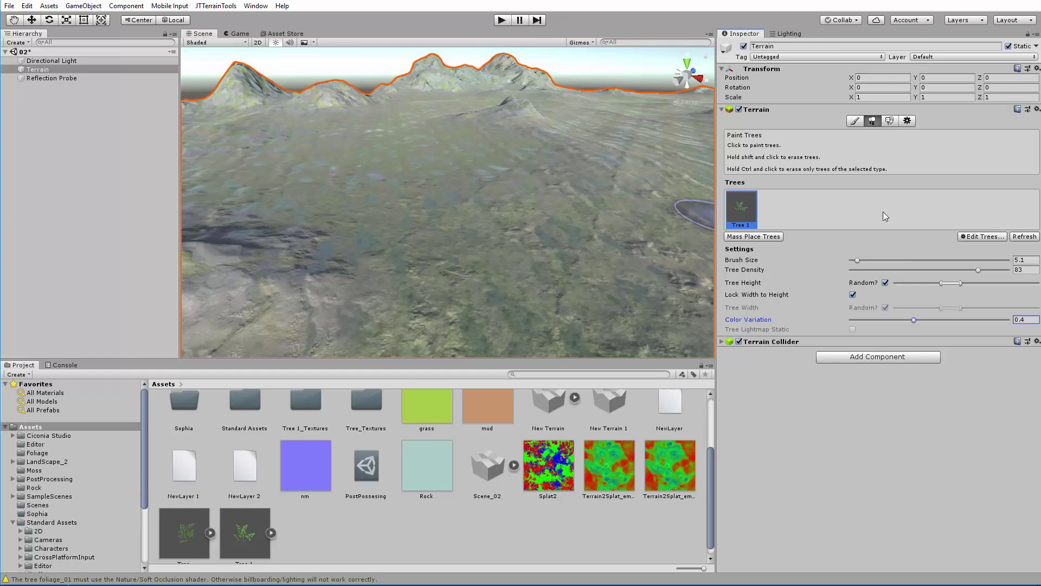
- Mass-place 50 Tree 1 bushes over the whole terrain, keeping existing trees
click(755, 237)
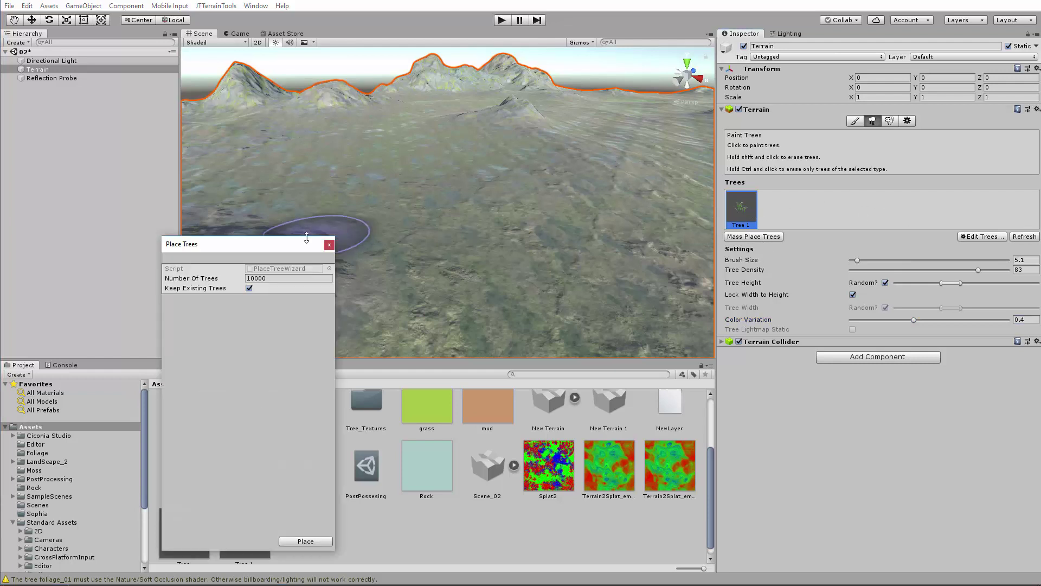
click(501, 220)
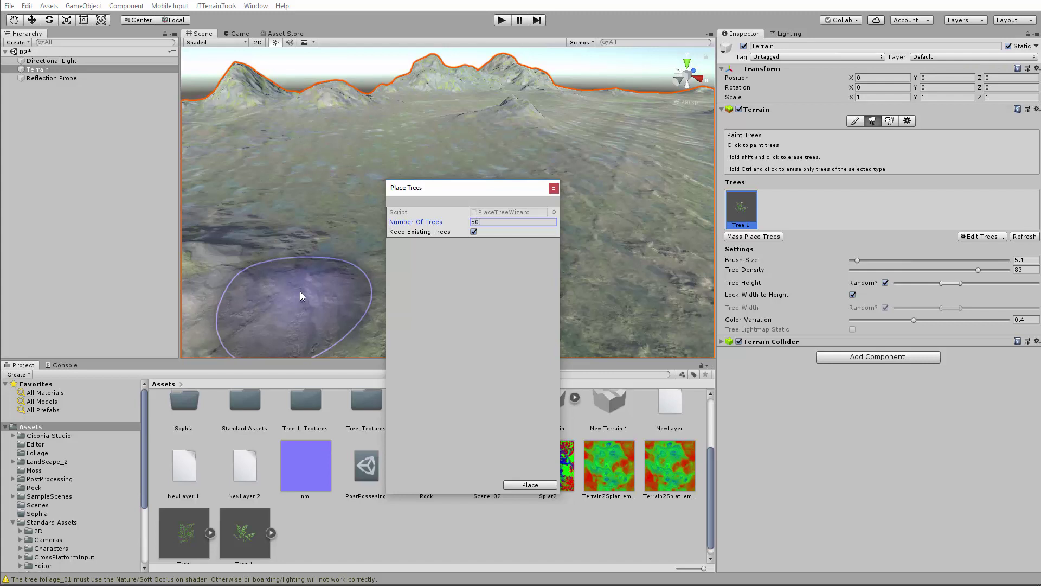
click(519, 485)
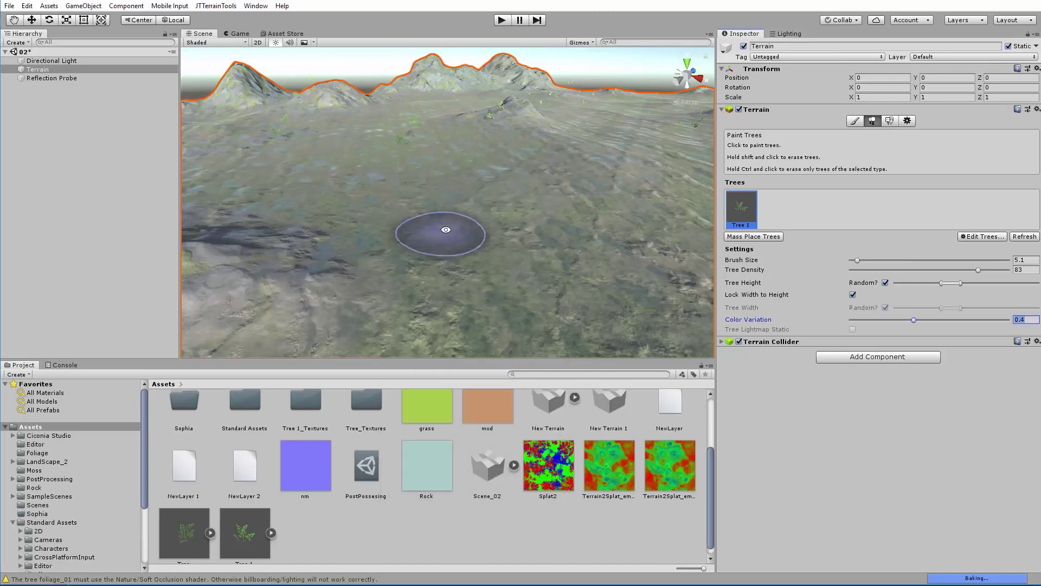
- Mass-place a further, denser batch of Tree 1 bushes over the terrain, keeping the existing ones
alt+drag(446, 230, 472, 212)
click(751, 238)
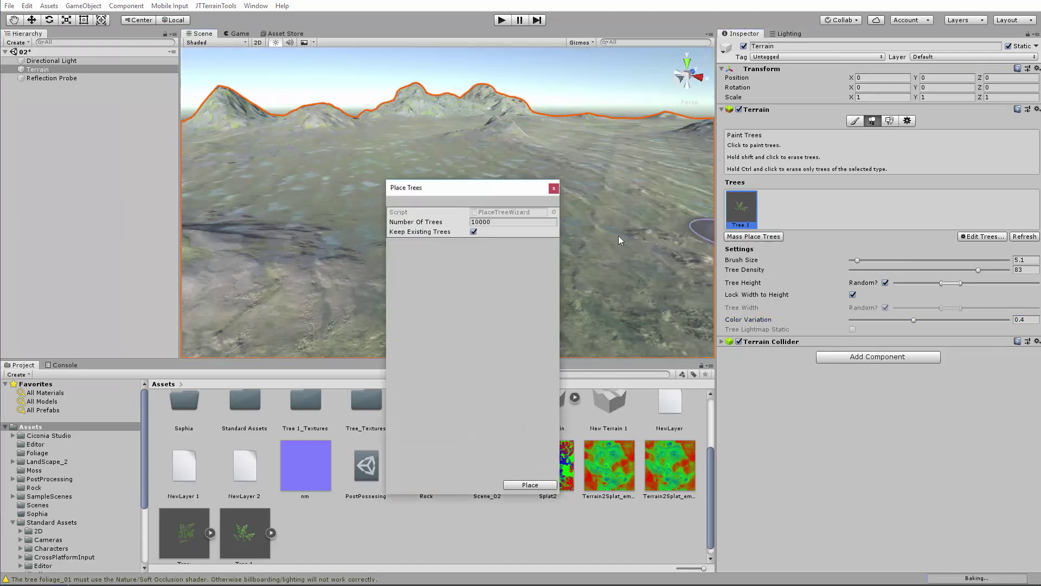
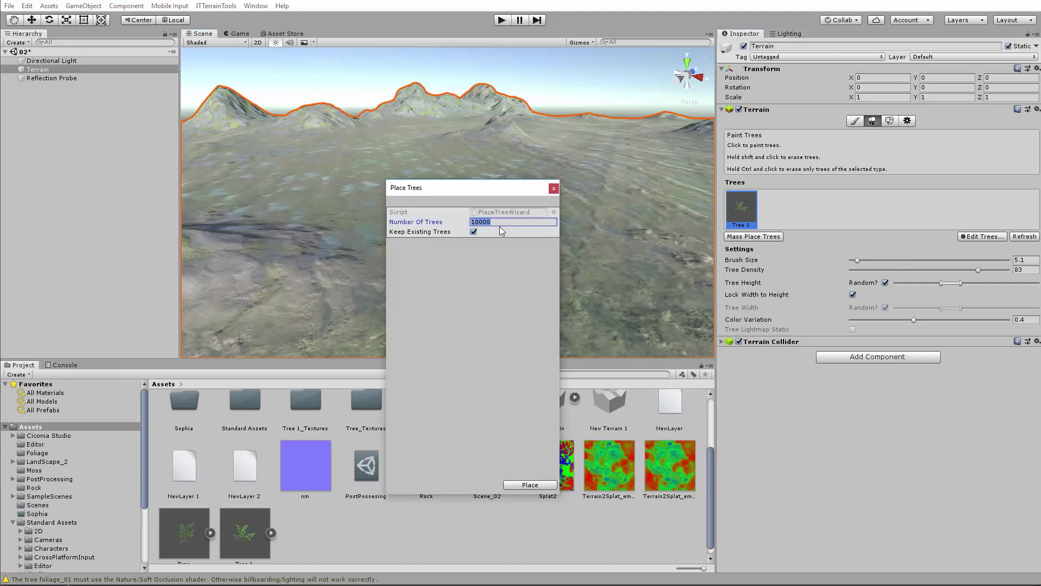
click(524, 486)
alt+drag(458, 249, 441, 225)
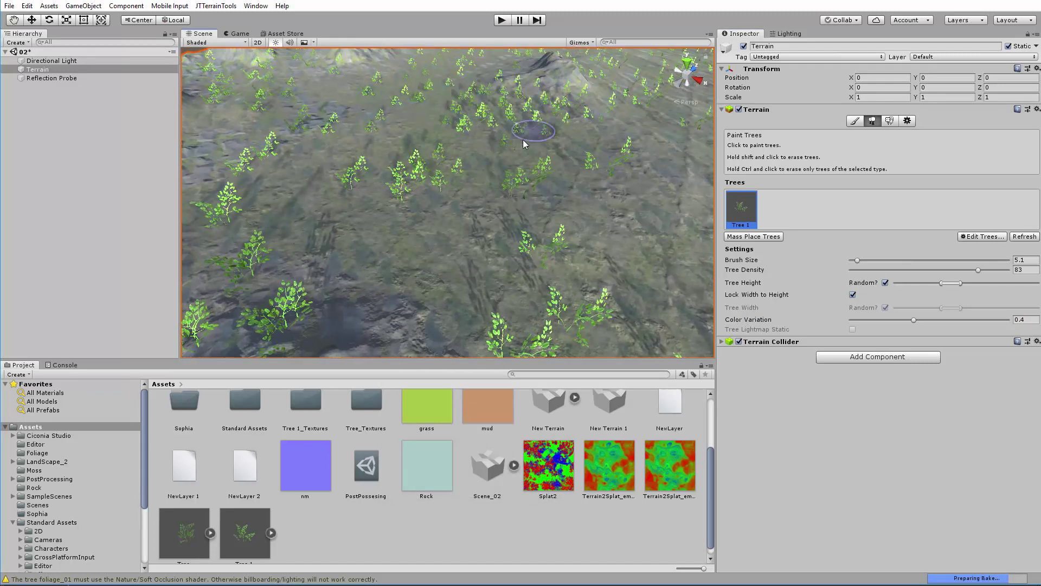
- Erase the Tree 1 bushes from the open ground in the middle of the terrain
mouse_move(454, 181)
shift+mouse_down()
mouse_move(414, 203)
mouse_move(488, 186)
mouse_move(373, 114)
shift+mouse_up()
alt+drag(363, 194, 392, 193)
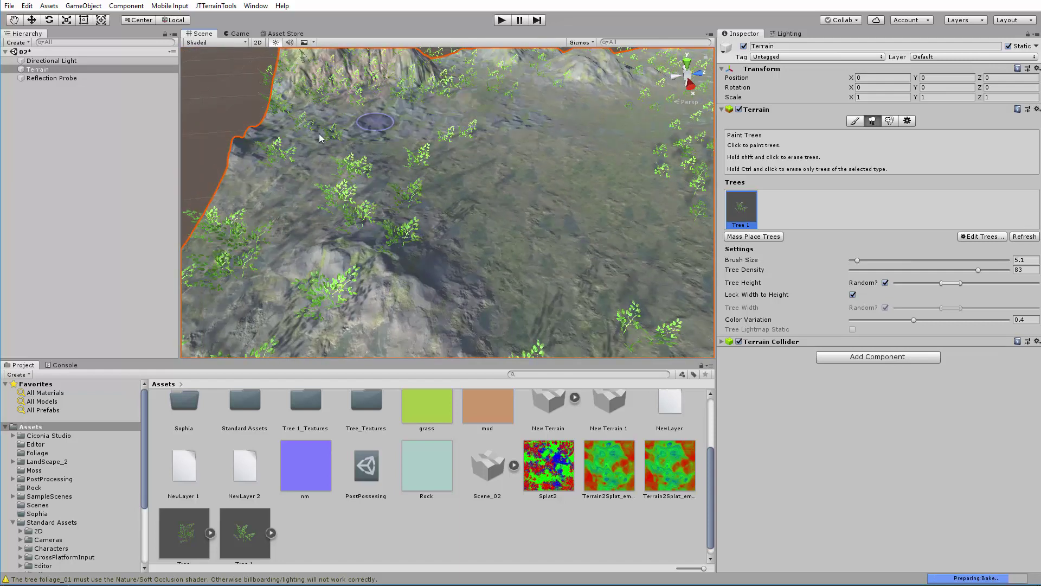
mouse_move(440, 225)
alt+mouse_down()
mouse_move(372, 148)
mouse_move(407, 112)
alt+mouse_up()
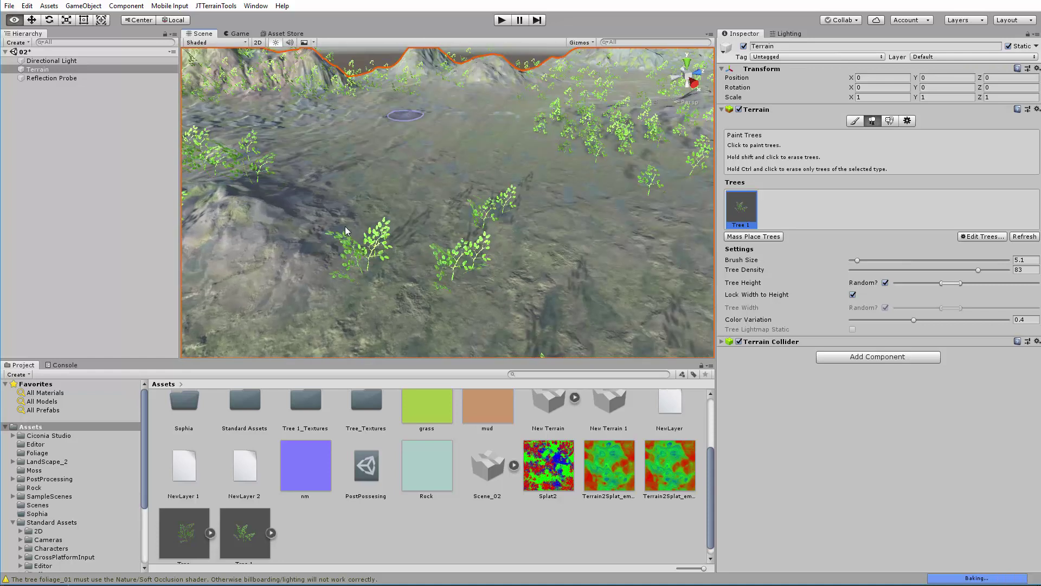
- Paint a dense cluster of Tree 1 bushes around the small rocky mound
mouse_move(266, 217)
mouse_down()
mouse_move(306, 272)
mouse_move(351, 286)
mouse_move(409, 235)
mouse_move(383, 226)
mouse_move(426, 248)
mouse_up()
mouse_move(426, 248)
alt+right_down()
mouse_move(470, 255)
mouse_move(453, 219)
alt+right_up()
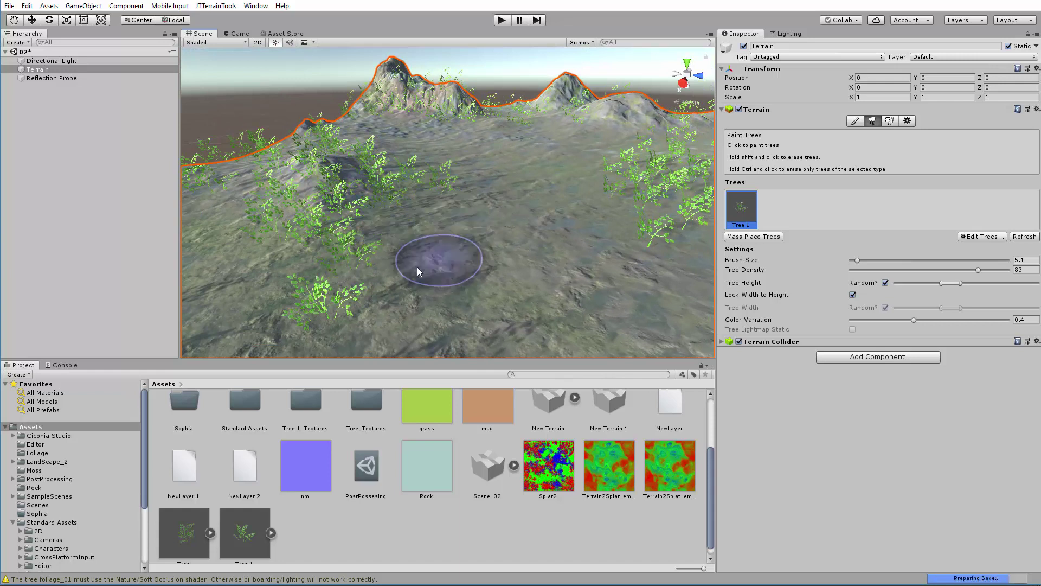
mouse_move(489, 186)
alt+mouse_down()
mouse_move(552, 239)
mouse_move(488, 260)
mouse_move(483, 253)
alt+mouse_up()
alt+drag(518, 193, 461, 246)
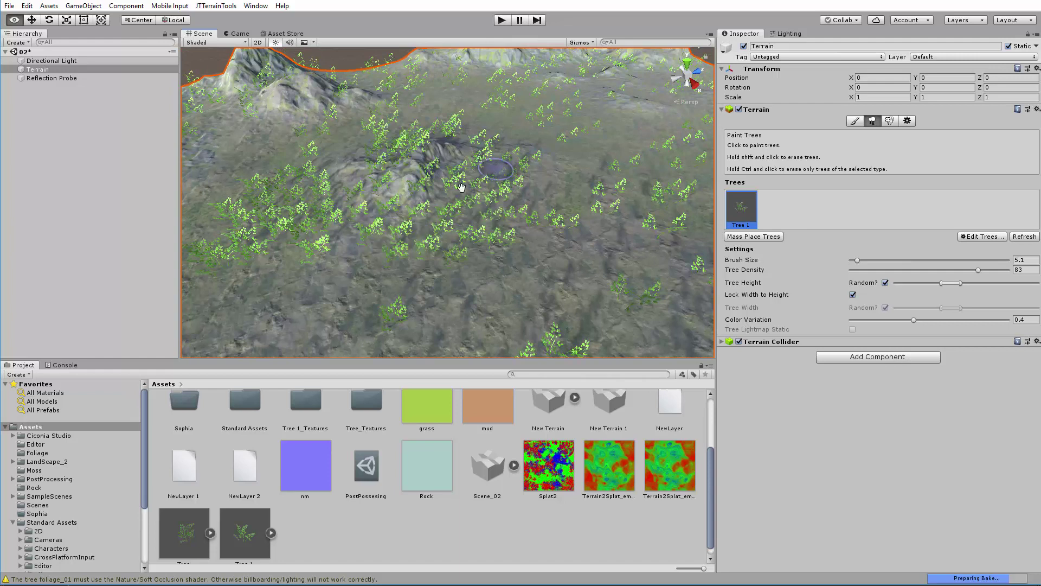
alt+drag(461, 187, 471, 287)
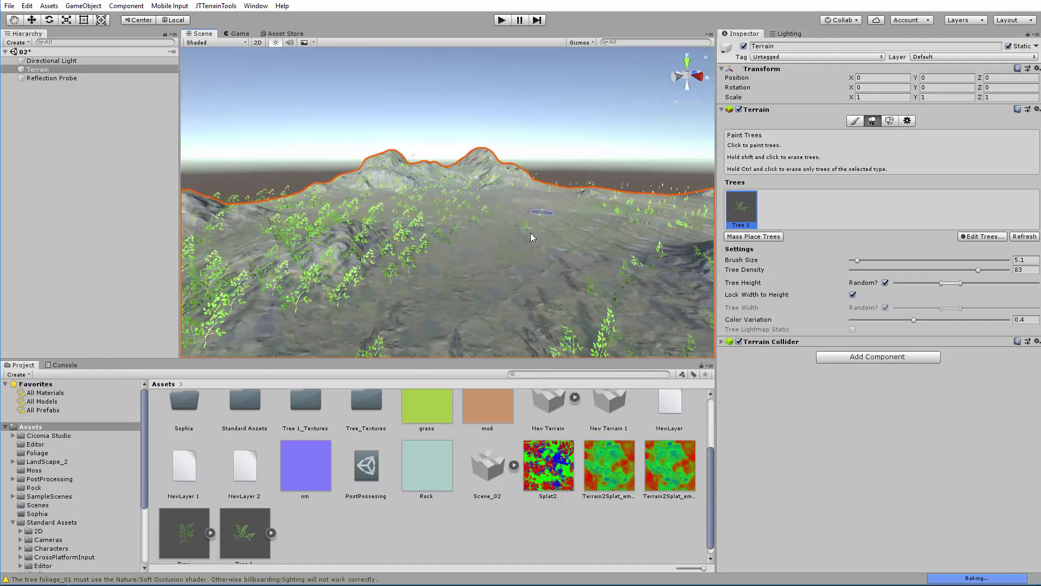
- Erase scattered bushes from the open ground between the planted mound and the rocky ridge, and check the terrain's coverage
alt+right_drag(532, 237, 537, 278)
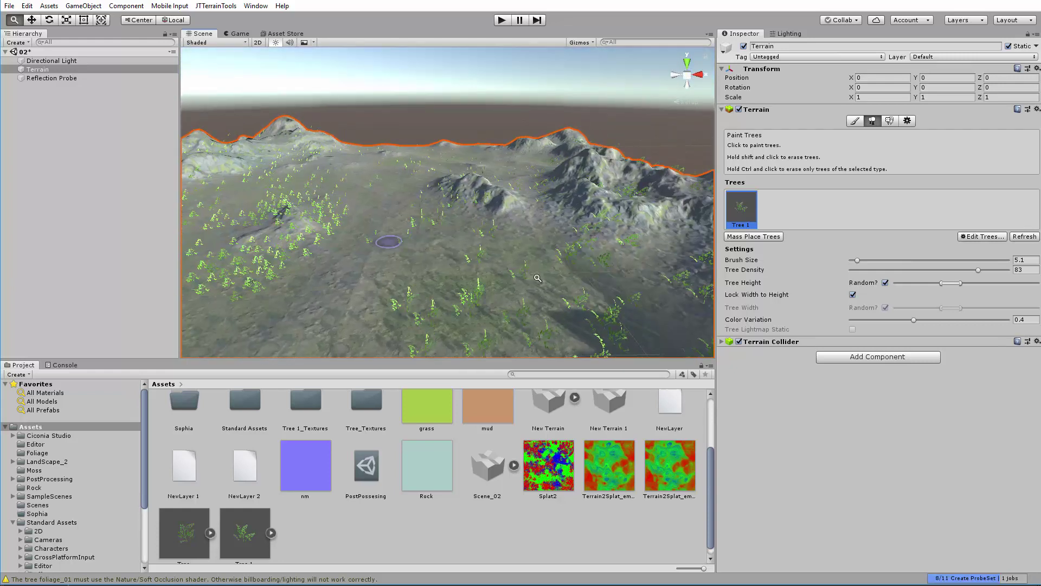
alt+drag(537, 278, 475, 262)
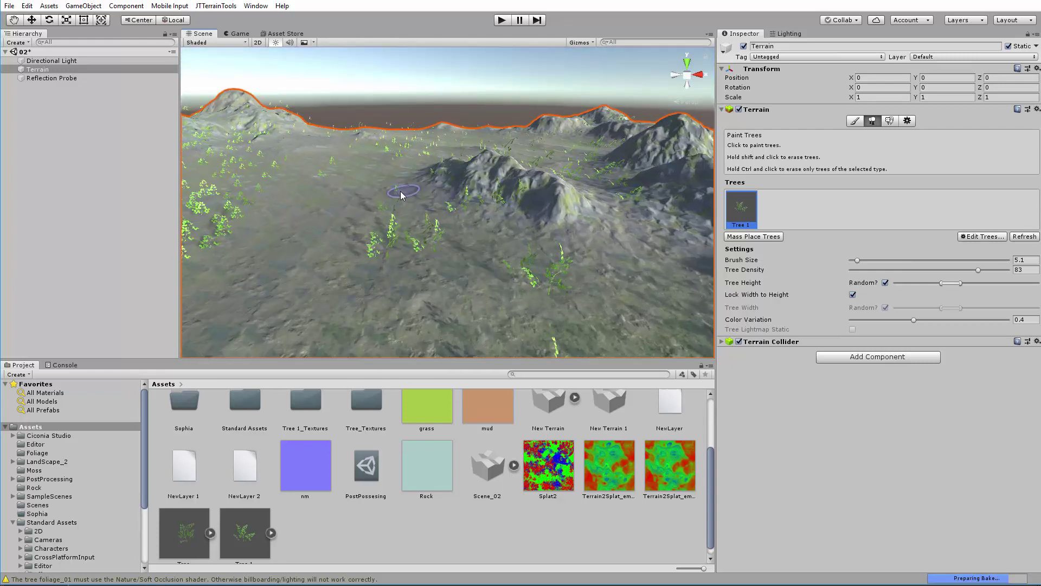
alt+drag(487, 279, 417, 194)
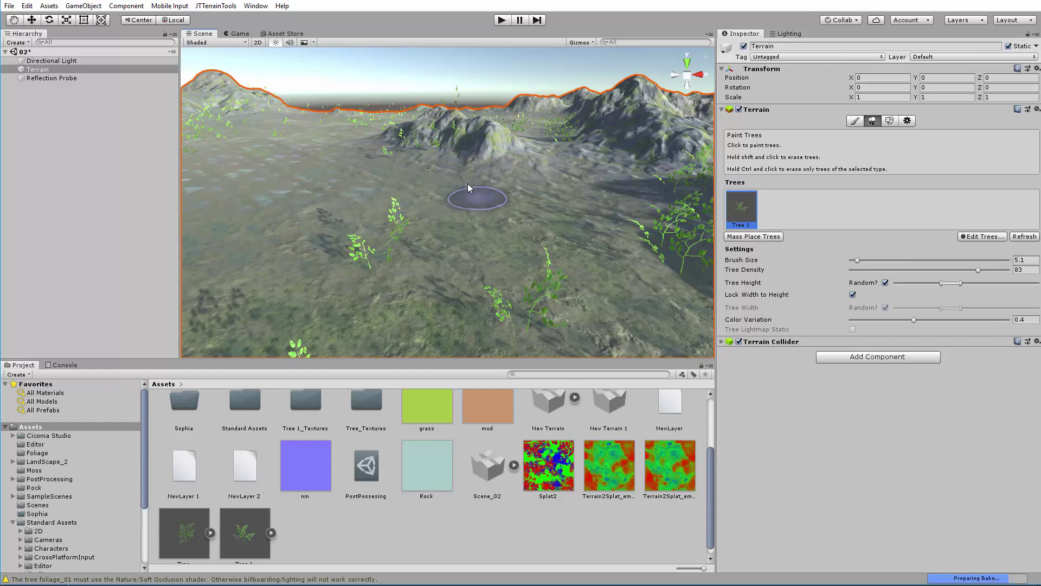
alt+right_drag(664, 317, 254, 214)
mouse_move(591, 298)
alt+right_down()
mouse_move(317, 241)
mouse_move(547, 275)
mouse_move(895, 293)
mouse_move(623, 271)
mouse_move(917, 282)
alt+right_up()
alt+right_drag(537, 242, 551, 211)
alt+drag(551, 211, 541, 218)
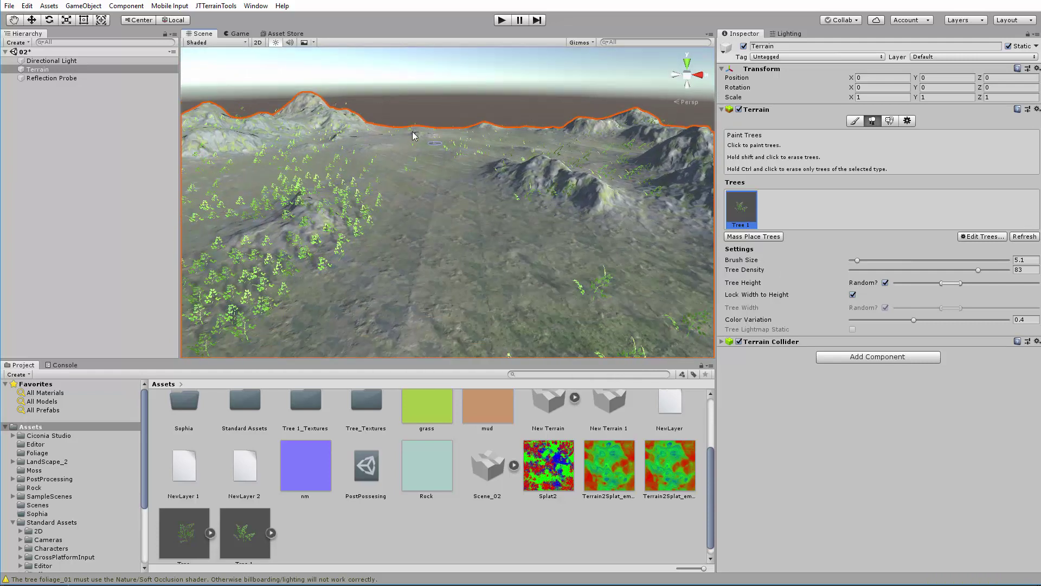
- In the terrain's settings, try a tree Billboard Start distance of 50 and settle on 617, checking the distant bushes
click(908, 121)
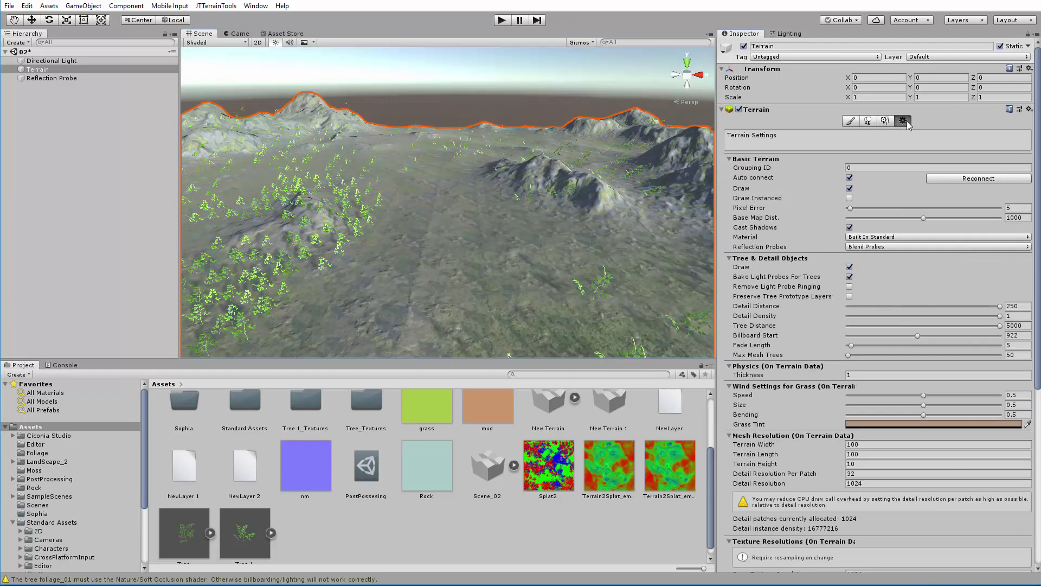
middle_drag(475, 294, 476, 219)
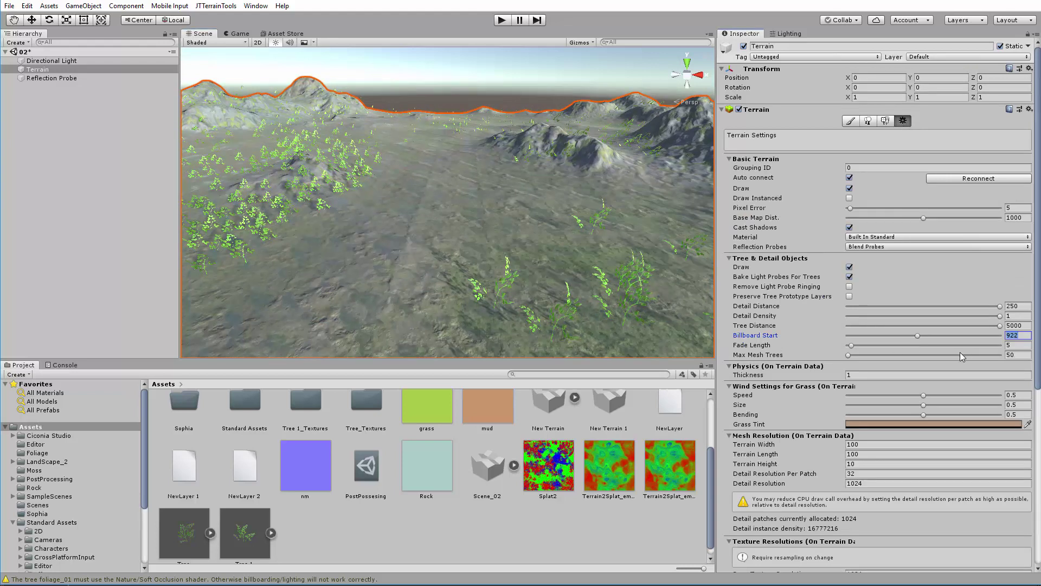
text(50)
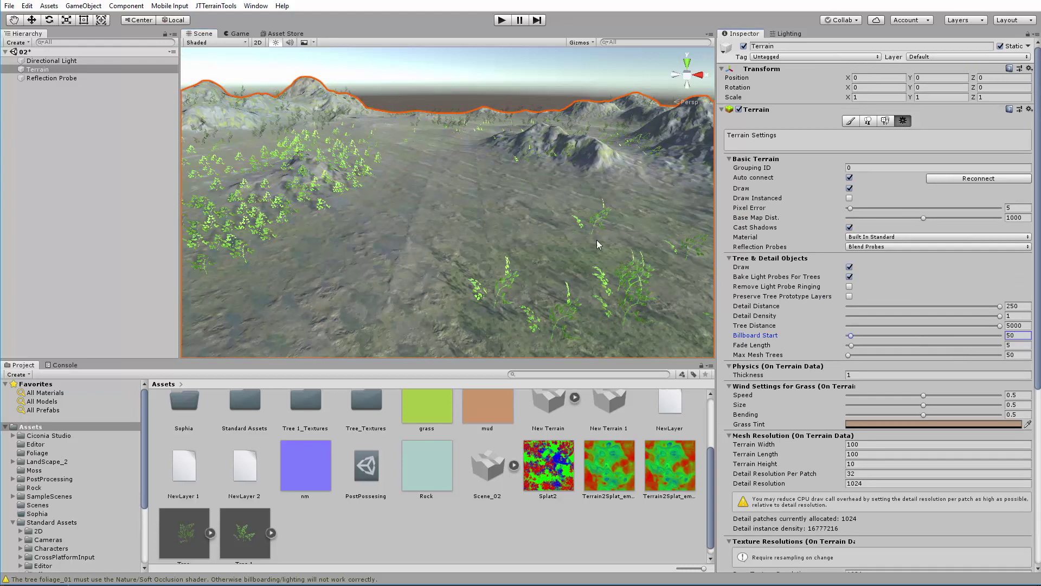
alt+right_drag(596, 241, 205, 236)
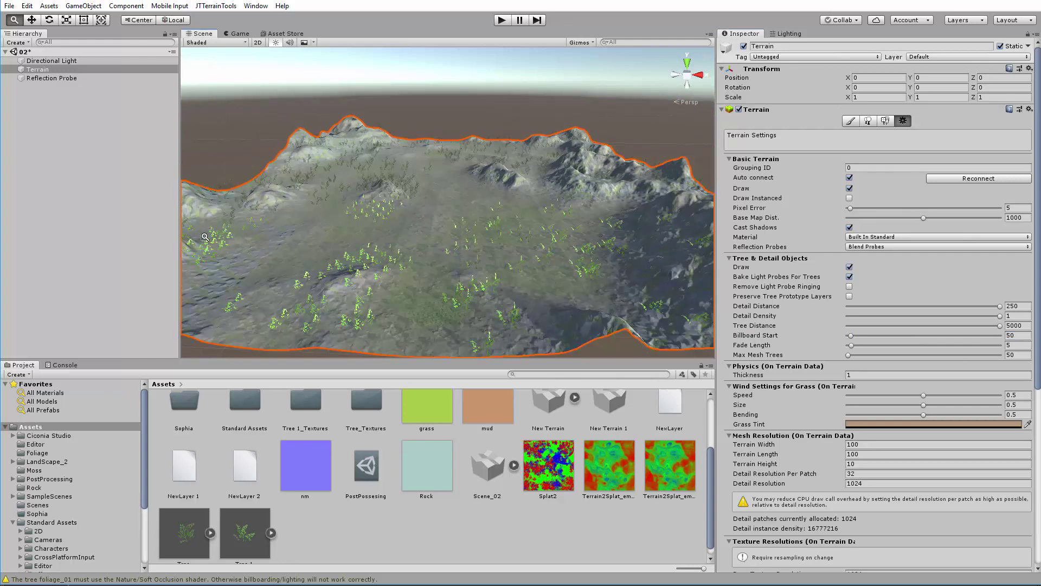
alt+drag(205, 237, 434, 144)
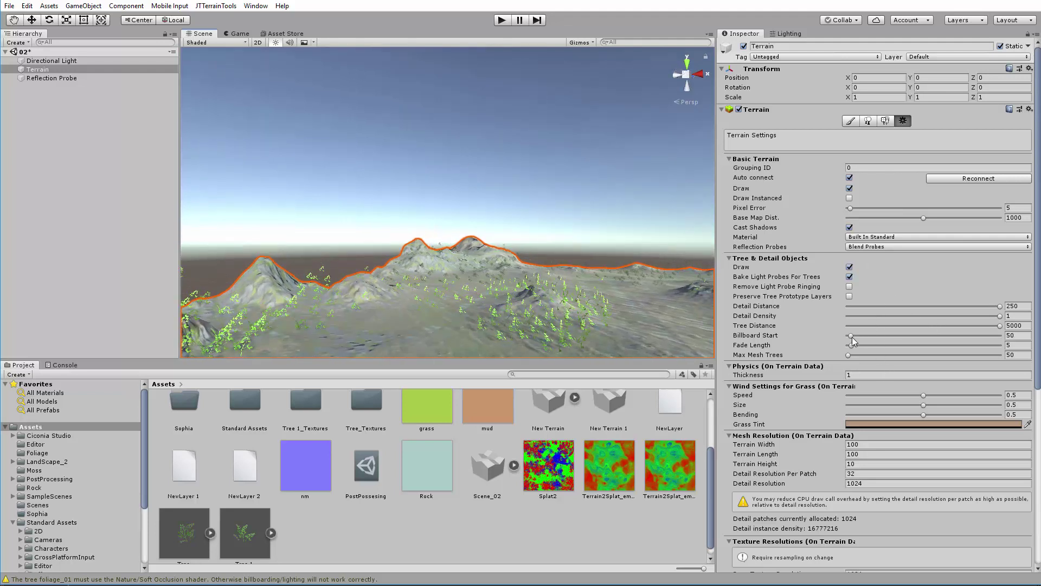
drag(851, 336, 894, 336)
alt+right_drag(282, 253, 451, 200)
alt+drag(452, 199, 472, 239)
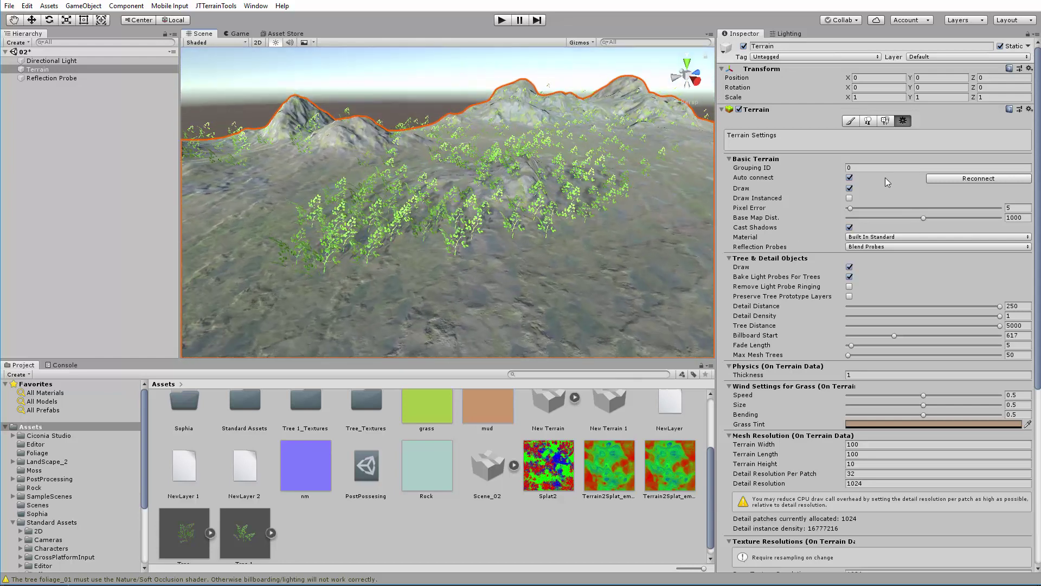
- Erase most of the Tree 1 bushes clustered around the small rocky mound
click(868, 120)
scroll(425, 248, down, 3)
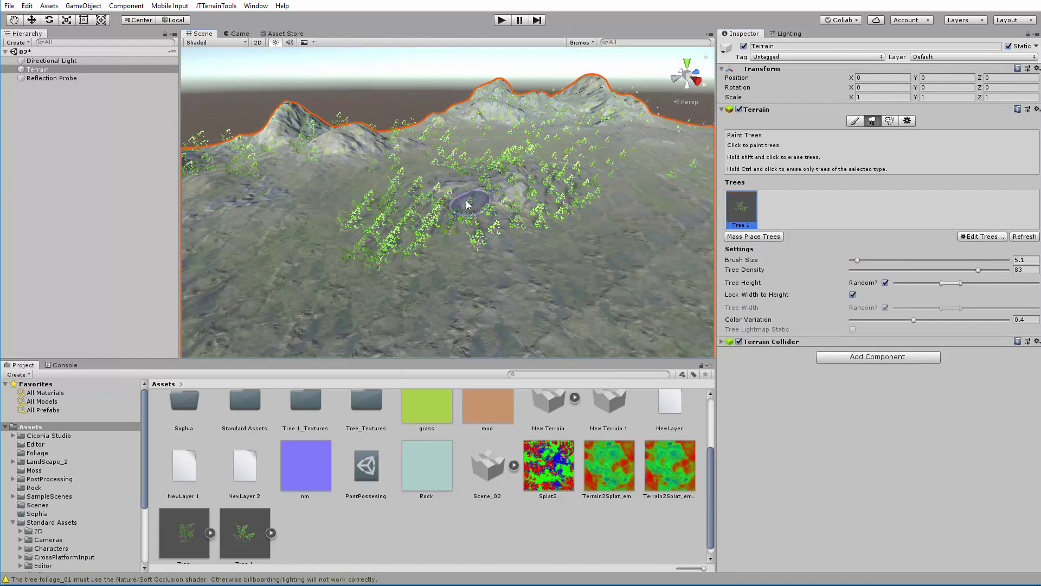
mouse_move(433, 247)
shift+mouse_down()
mouse_move(379, 245)
mouse_move(565, 225)
mouse_move(592, 190)
mouse_move(515, 174)
shift+mouse_up()
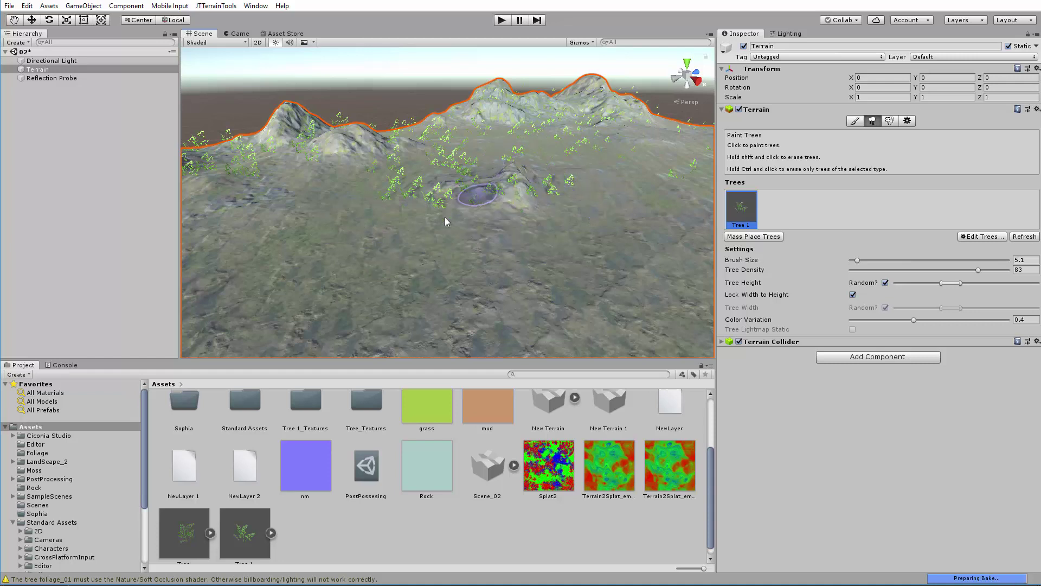
- Raise the Tree Density to 94 and paint a dense patch of Tree 1 bushes on the open ground facing the rocky ridge
scroll(365, 153, up, 5)
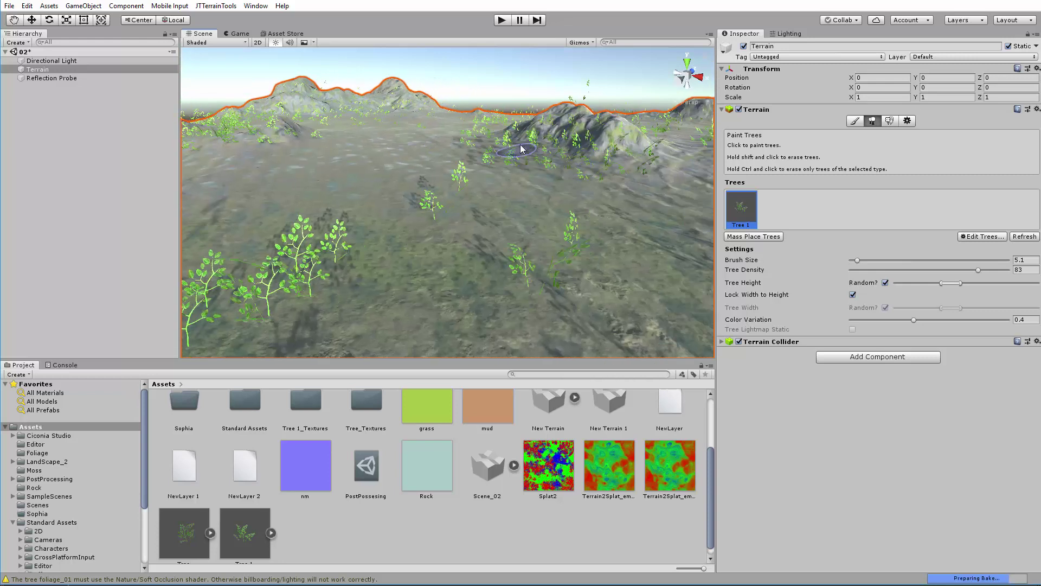
alt+drag(520, 148, 541, 157)
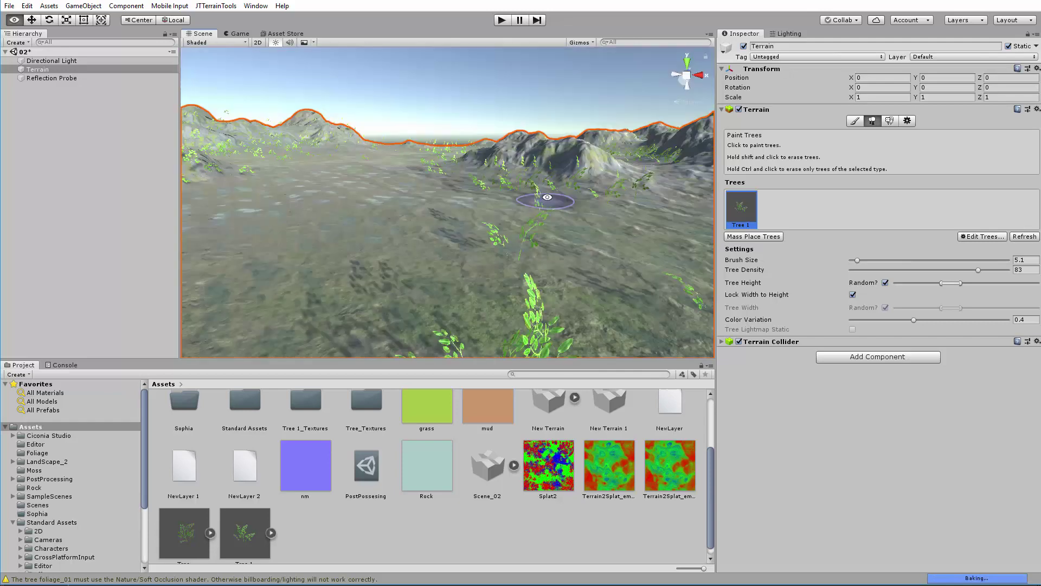
alt+drag(546, 197, 504, 202)
alt+right_drag(503, 202, 392, 209)
alt+drag(427, 213, 417, 223)
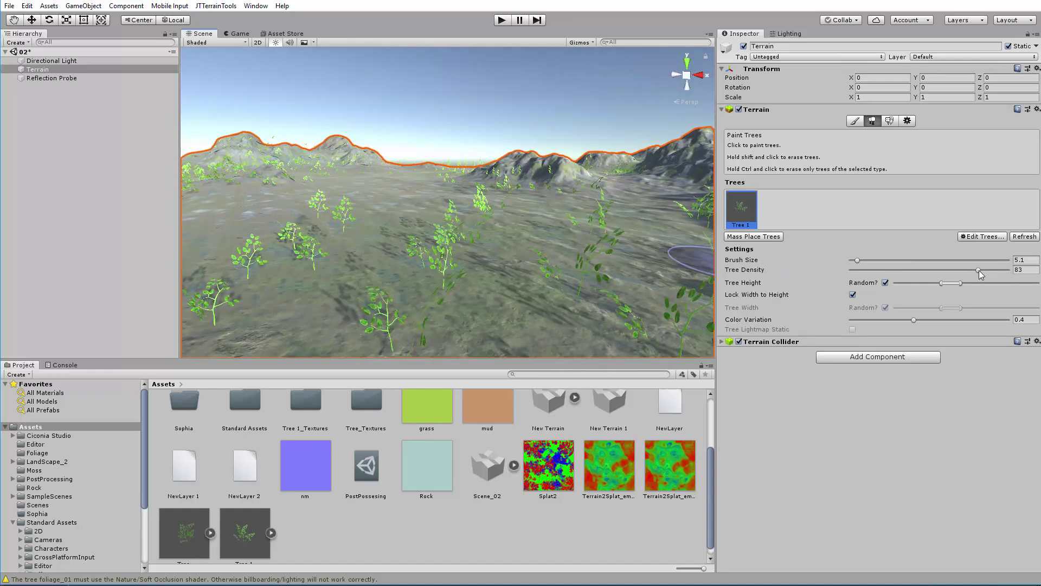
drag(980, 270, 998, 270)
mouse_move(272, 288)
mouse_down()
mouse_move(570, 302)
mouse_move(406, 291)
mouse_up()
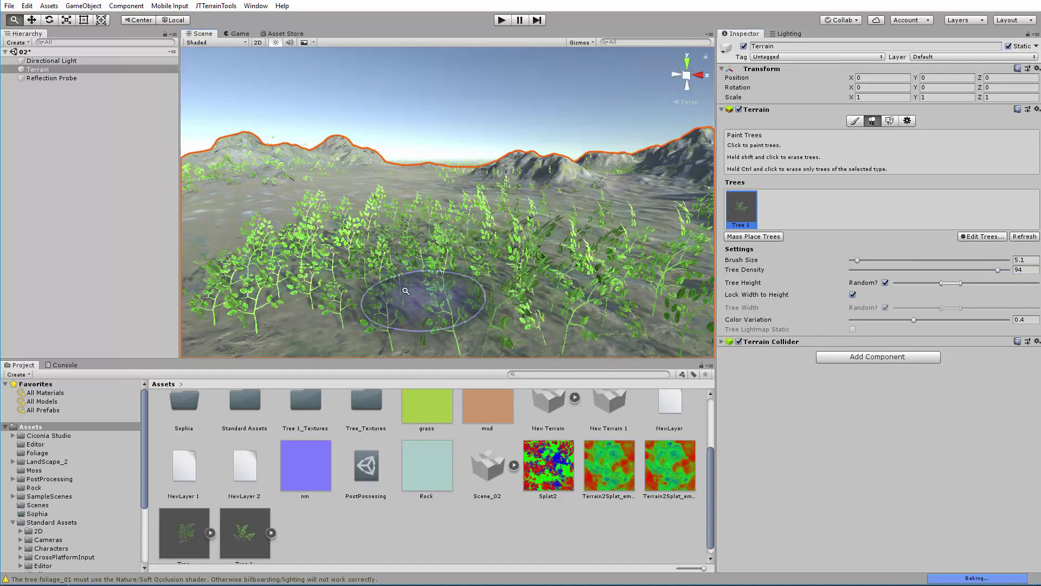
alt+right_drag(406, 292, 347, 282)
mouse_move(348, 282)
mouse_down()
mouse_move(396, 293)
mouse_move(385, 326)
mouse_move(467, 293)
mouse_up()
alt+right_drag(466, 293, 483, 270)
mouse_move(482, 270)
alt+mouse_down()
mouse_move(464, 269)
mouse_move(474, 295)
mouse_move(455, 271)
alt+mouse_up()
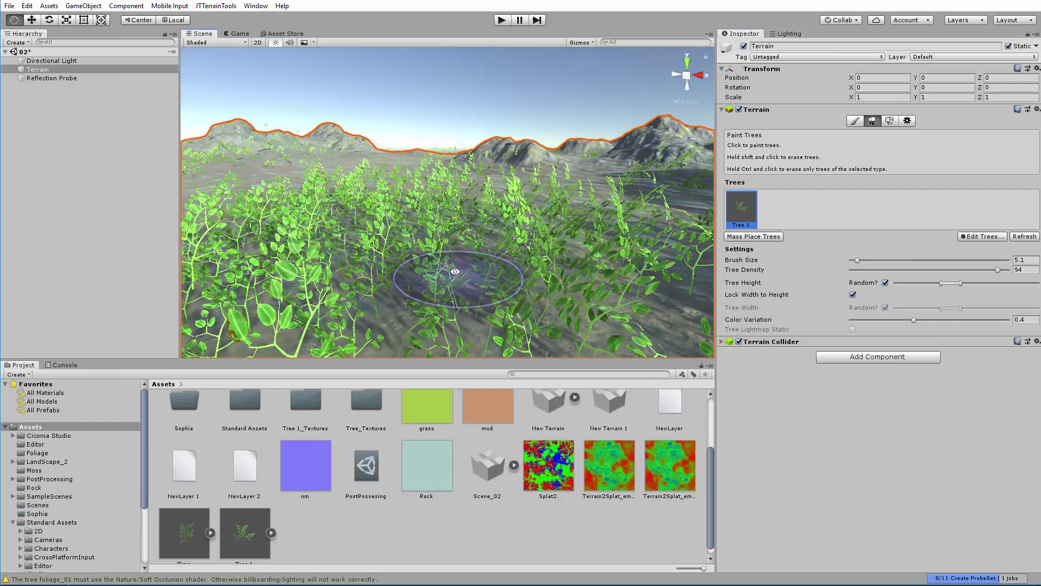
scroll(455, 271, down, 2)
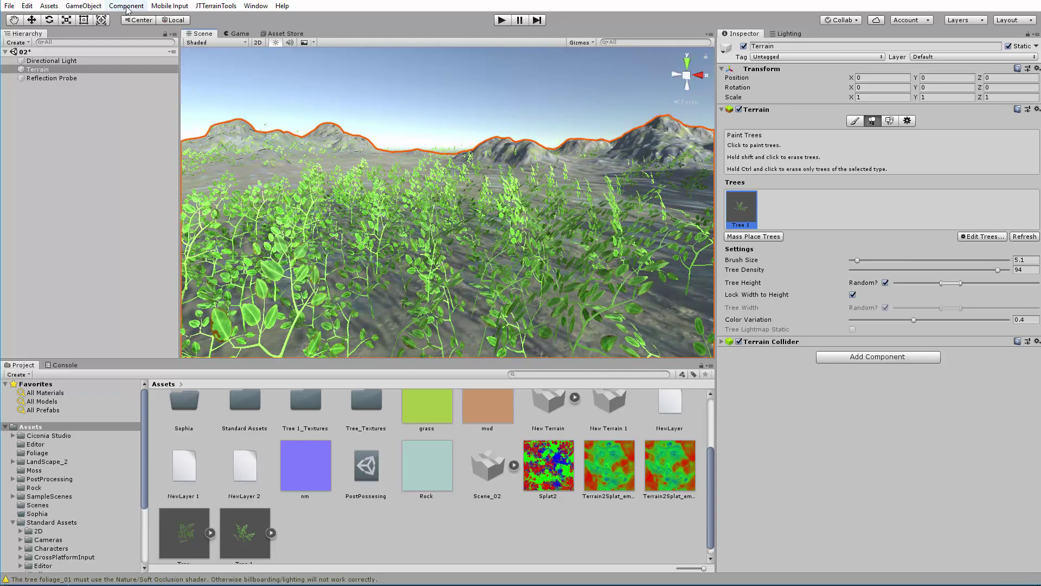
- Add a directional Wind Zone to the scene and inspect its Main and Turbulence settings against the bush patch
click(83, 5)
mouse_move(198, 42)
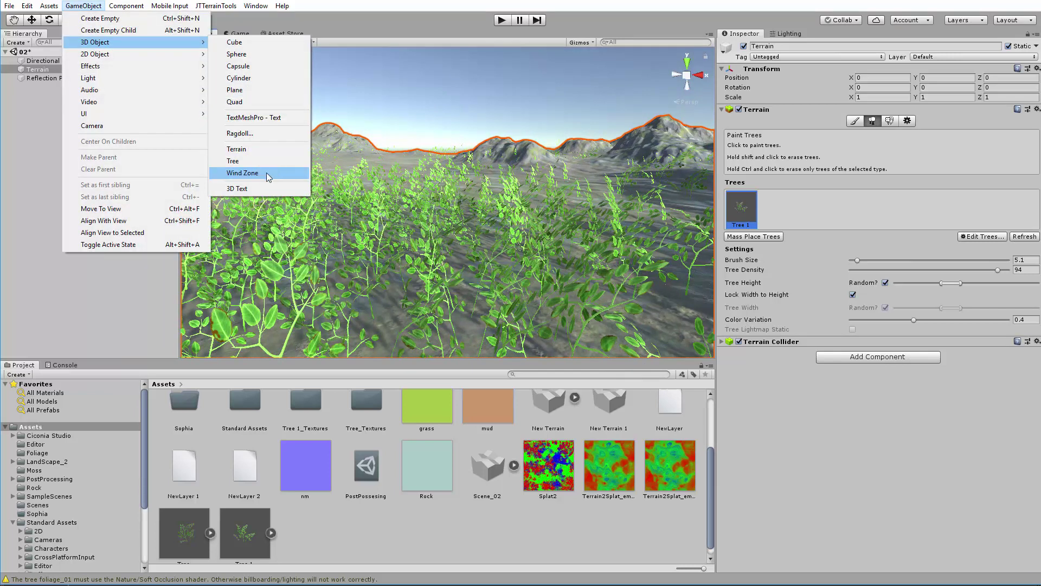
click(242, 173)
scroll(378, 168, down, 3)
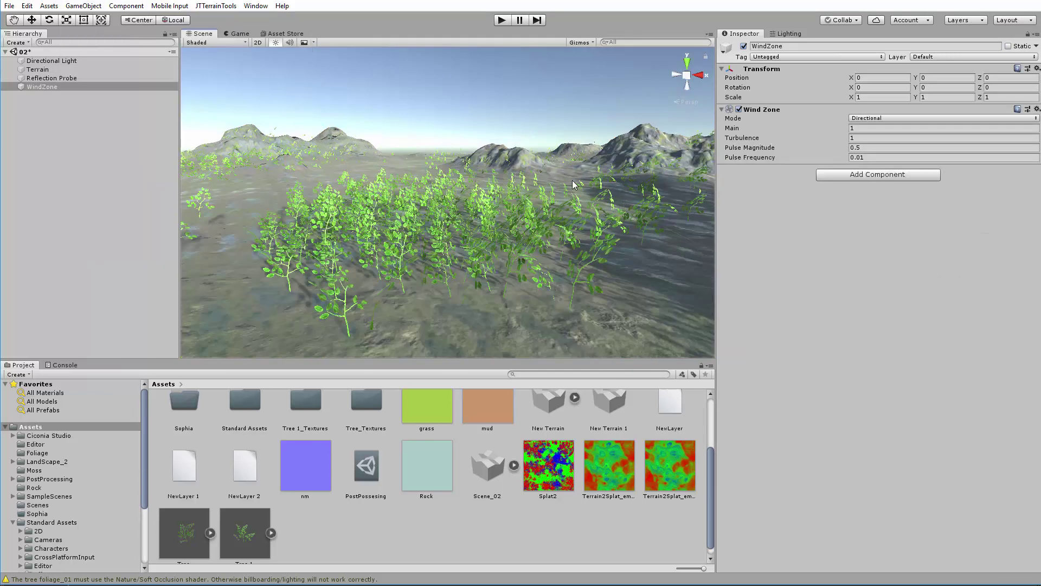
click(863, 137)
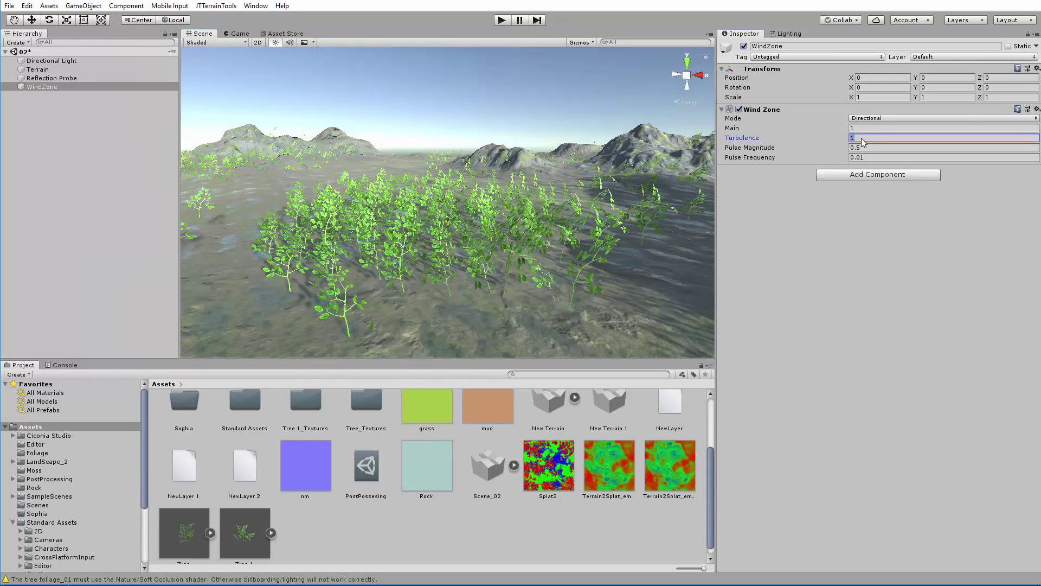
click(862, 129)
middle_drag(493, 237, 460, 62)
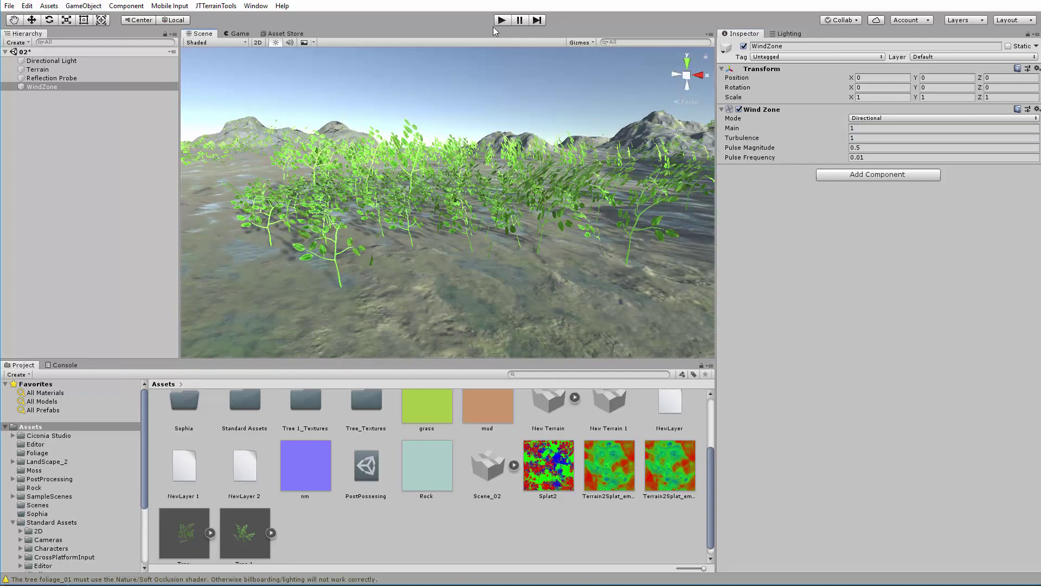
- Run the scene and watch the bushes' wind movement in the Scene view
click(497, 21)
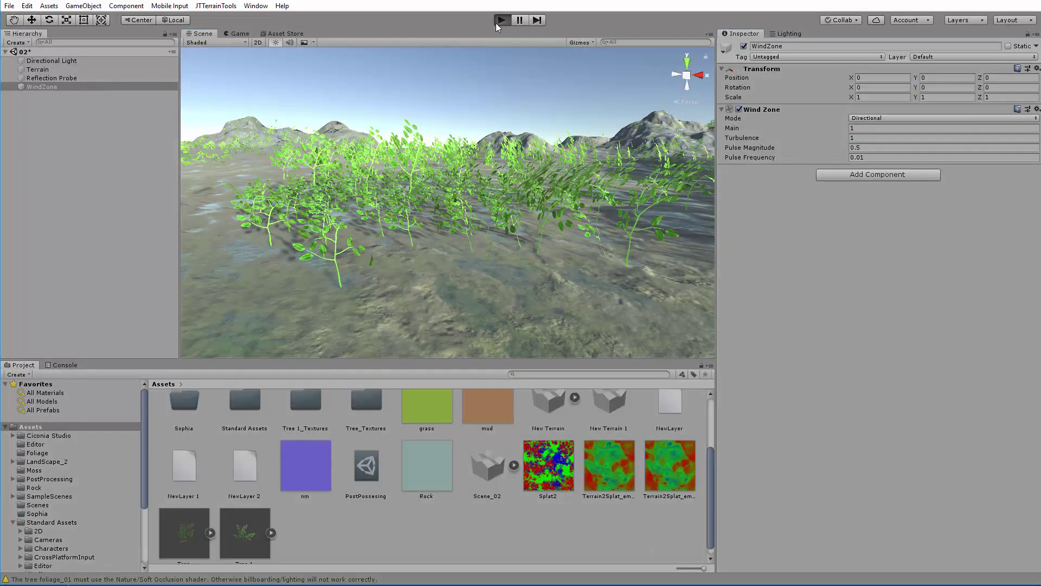
click(199, 34)
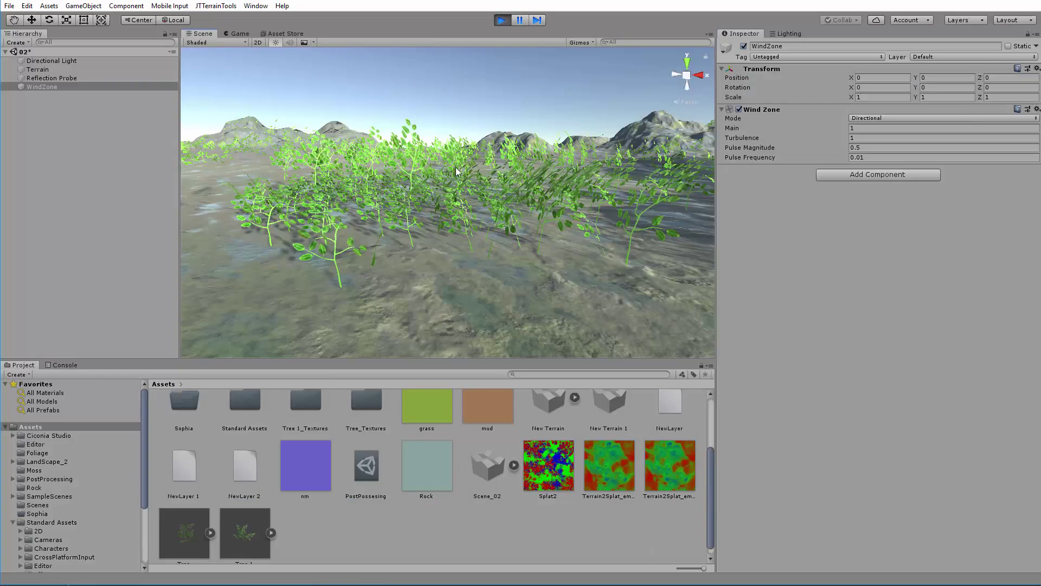
mouse_move(457, 168)
alt+right_down()
mouse_move(447, 177)
mouse_move(456, 174)
alt+right_up()
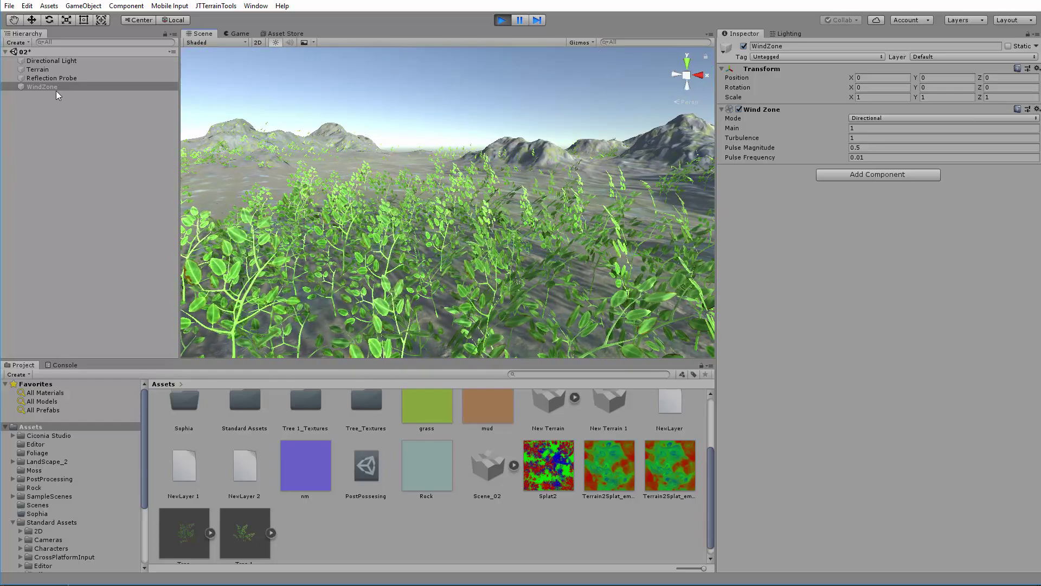
- While the scene plays, test the wind zone's Main, Turbulence of 1 and Pulse Magnitude of 32.55, and stop playback
click(49, 71)
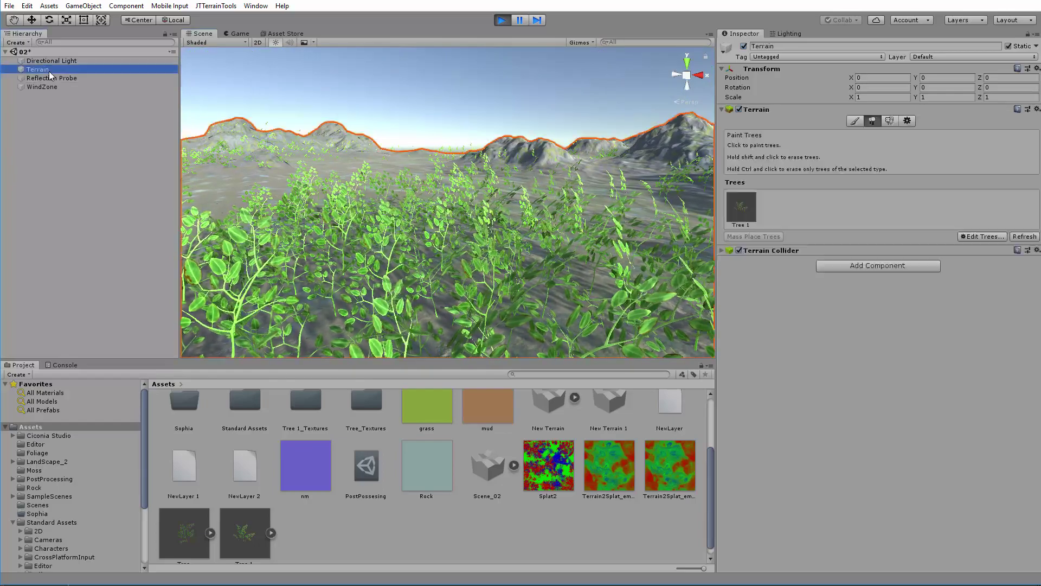
click(34, 88)
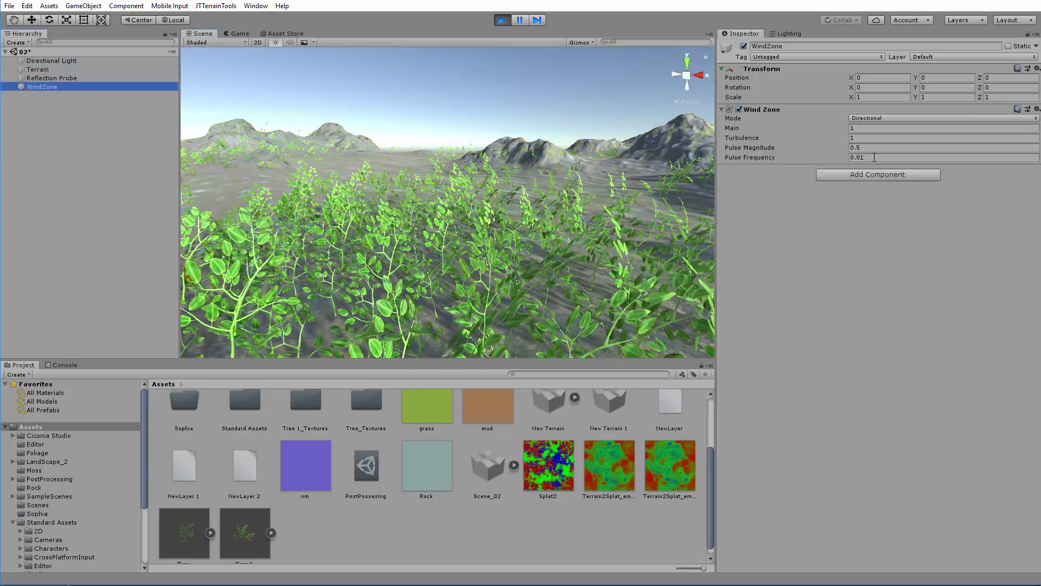
drag(767, 132, 867, 135)
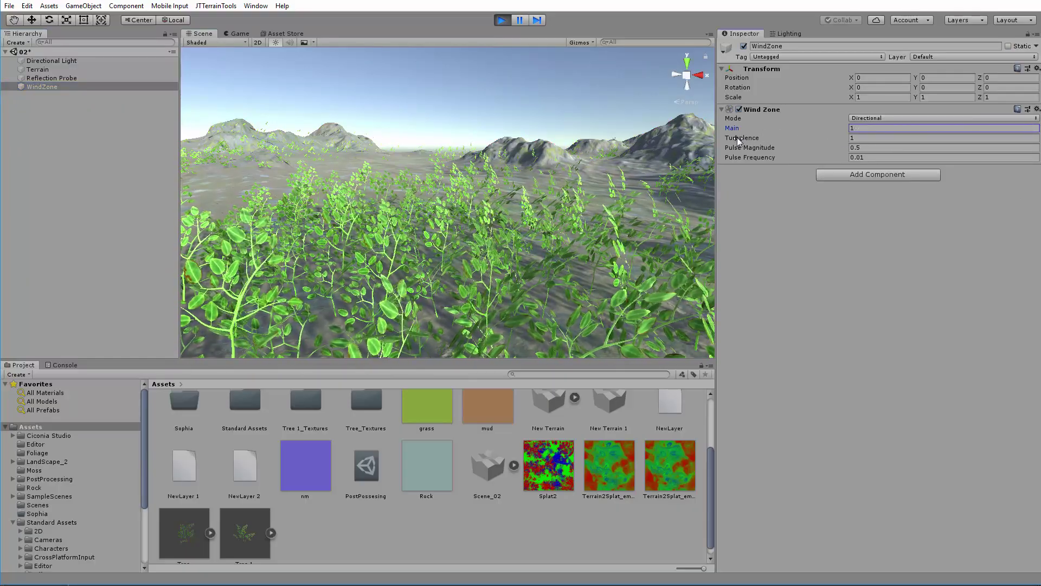
drag(737, 140, 998, 134)
text(1)
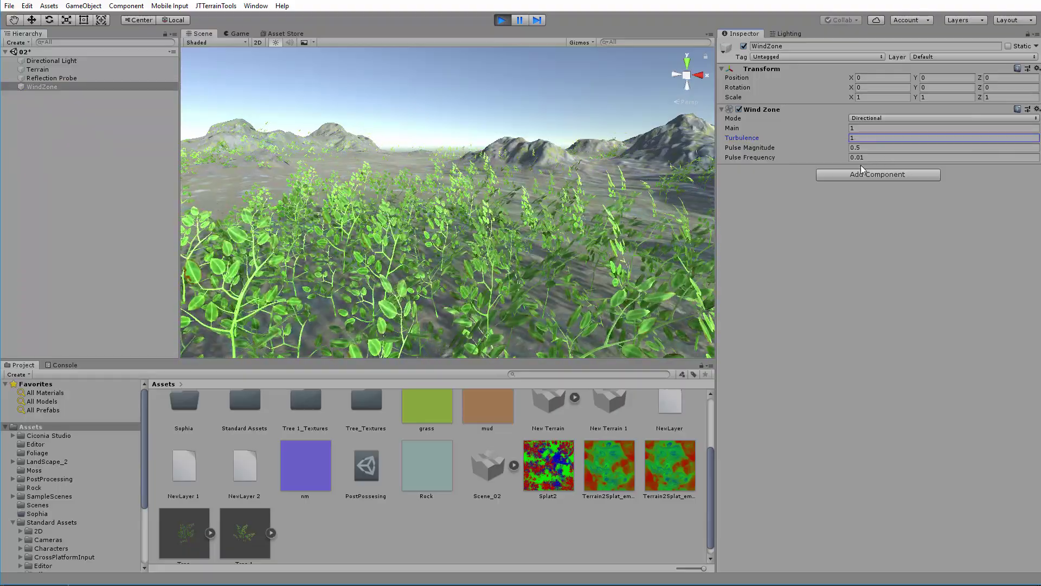
drag(780, 151, 917, 150)
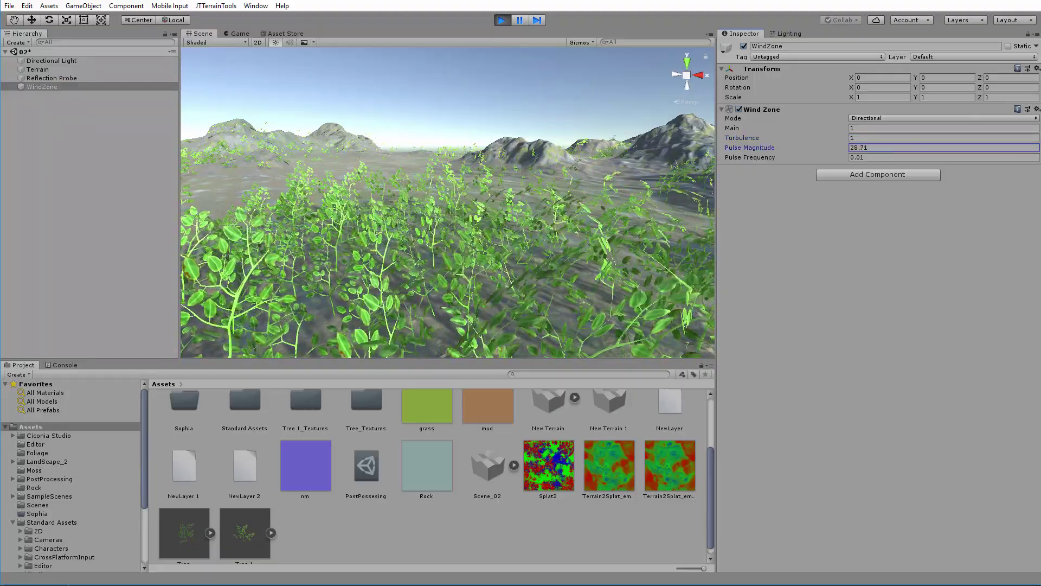
key(alt+Tab)
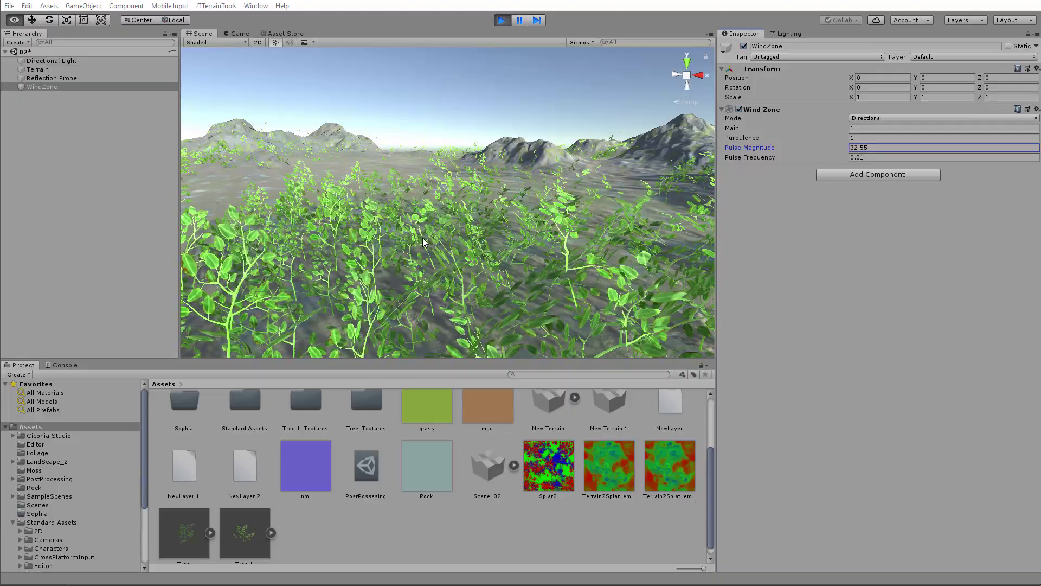
alt+right_drag(423, 242, 318, 214)
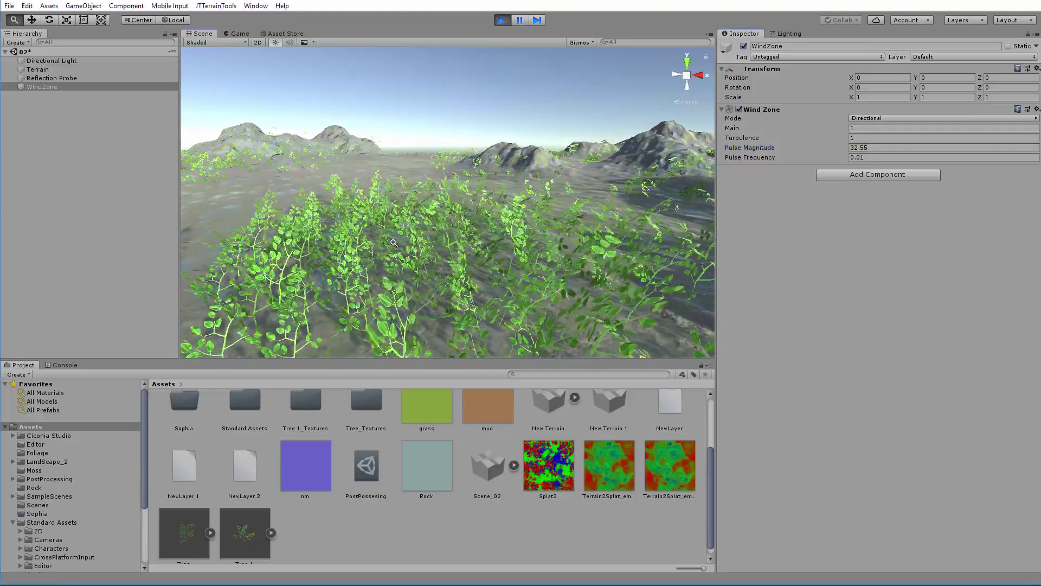
click(503, 22)
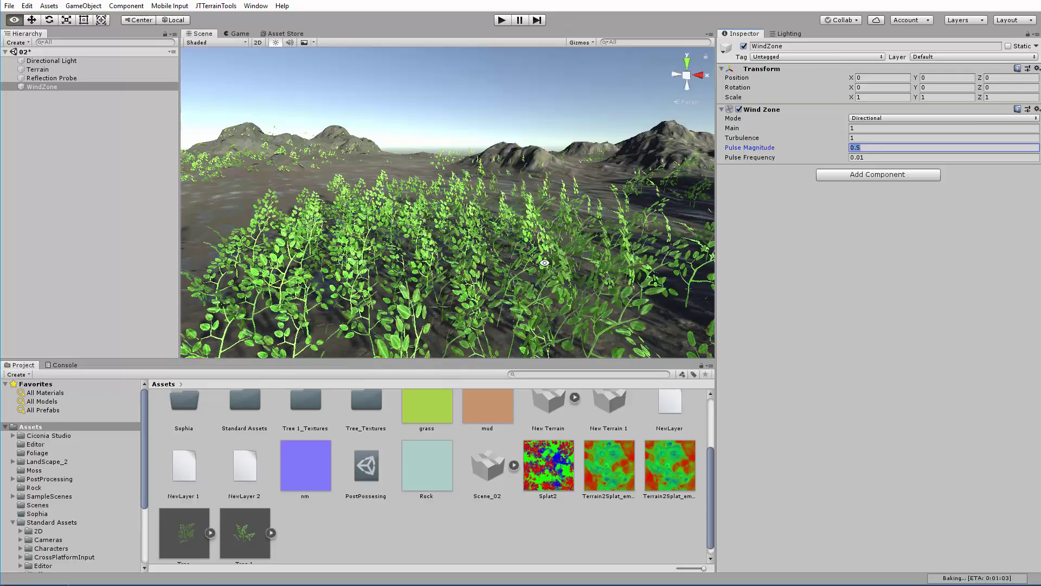
- Create a new Tree Creator tree in the scene and frame its trunk in the view
alt+drag(545, 262, 561, 250)
alt+drag(506, 219, 443, 223)
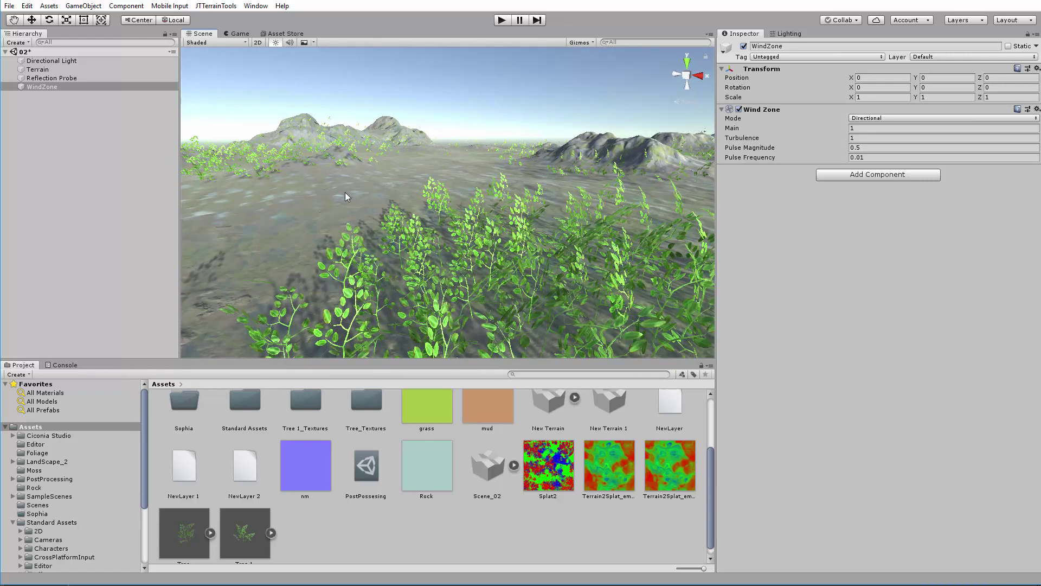
alt+drag(345, 192, 460, 163)
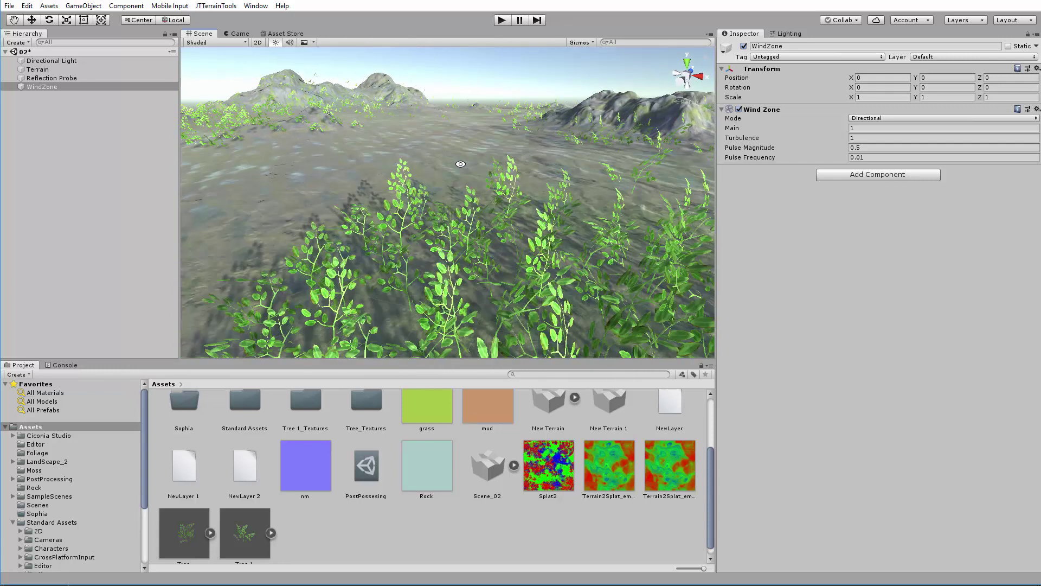
click(83, 6)
mouse_move(130, 43)
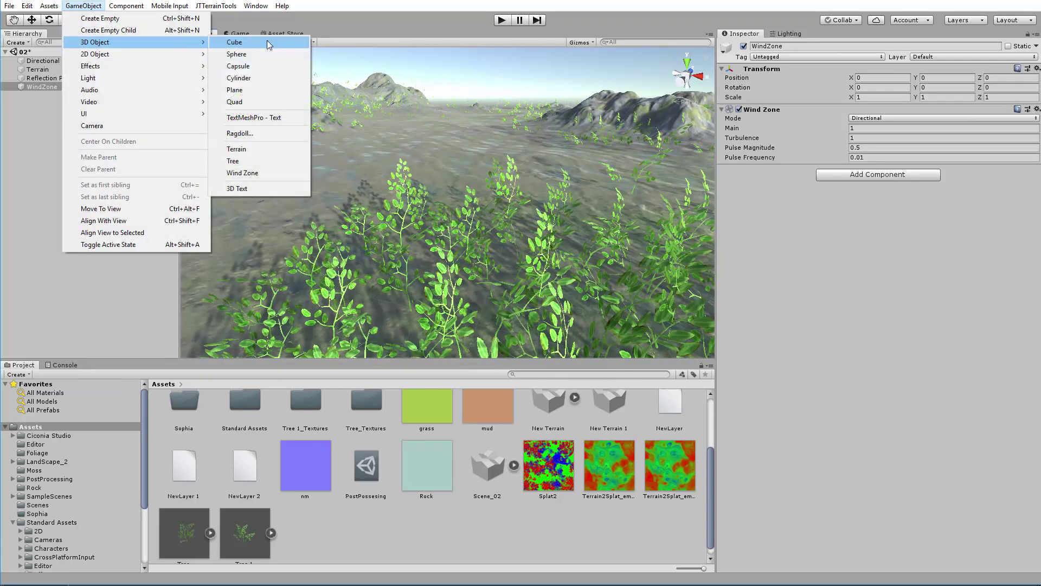
click(263, 161)
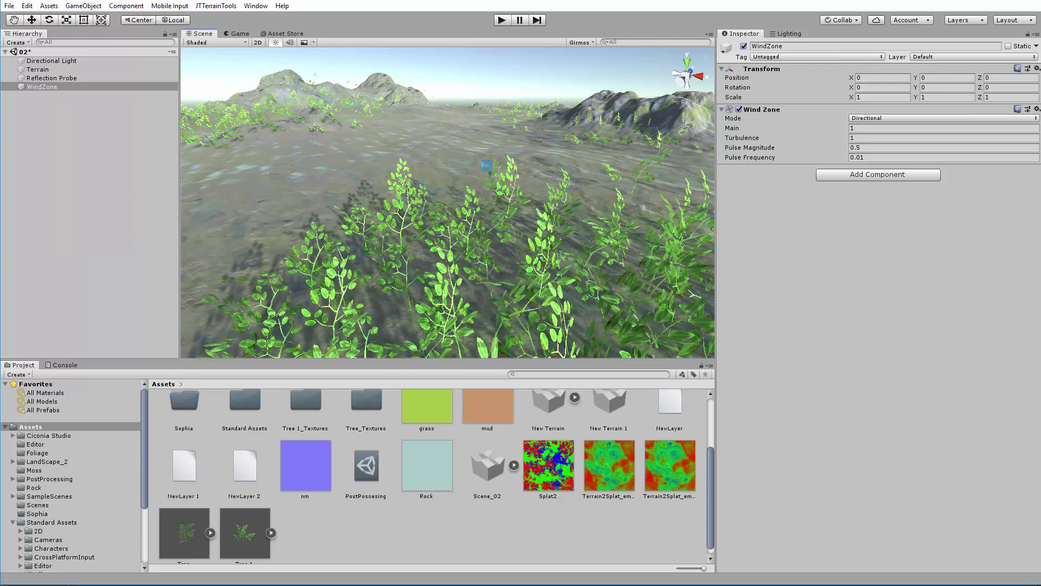
key(f)
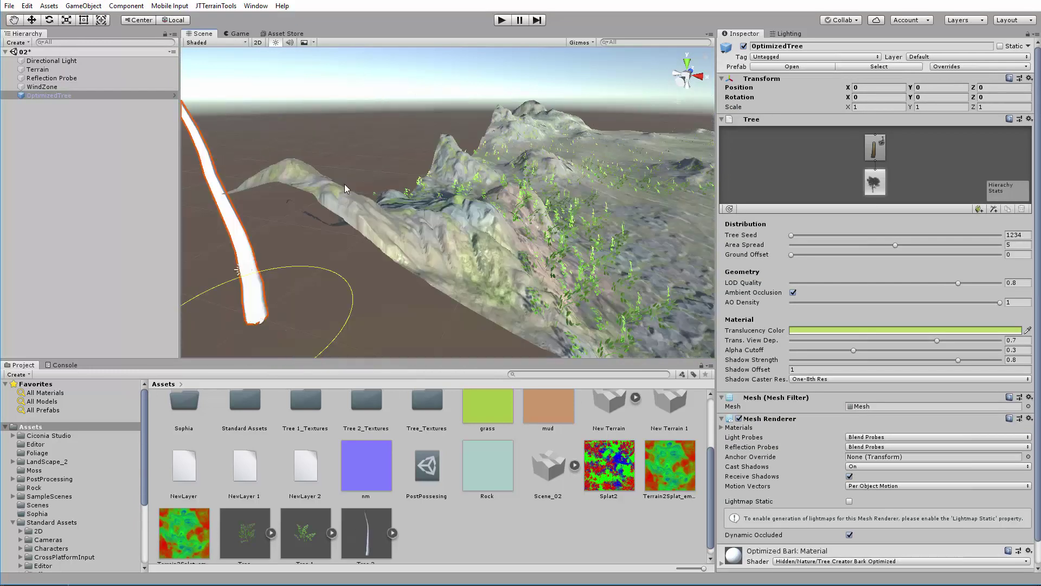
alt+drag(345, 190, 513, 204)
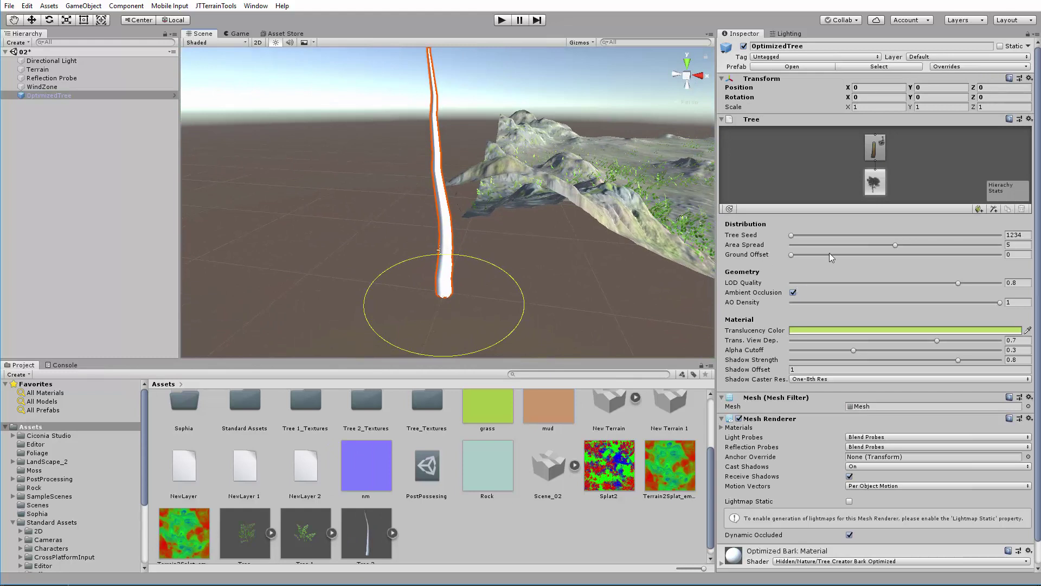
- Add a branch group to the tree's trunk and set its Frequency to 27
click(876, 154)
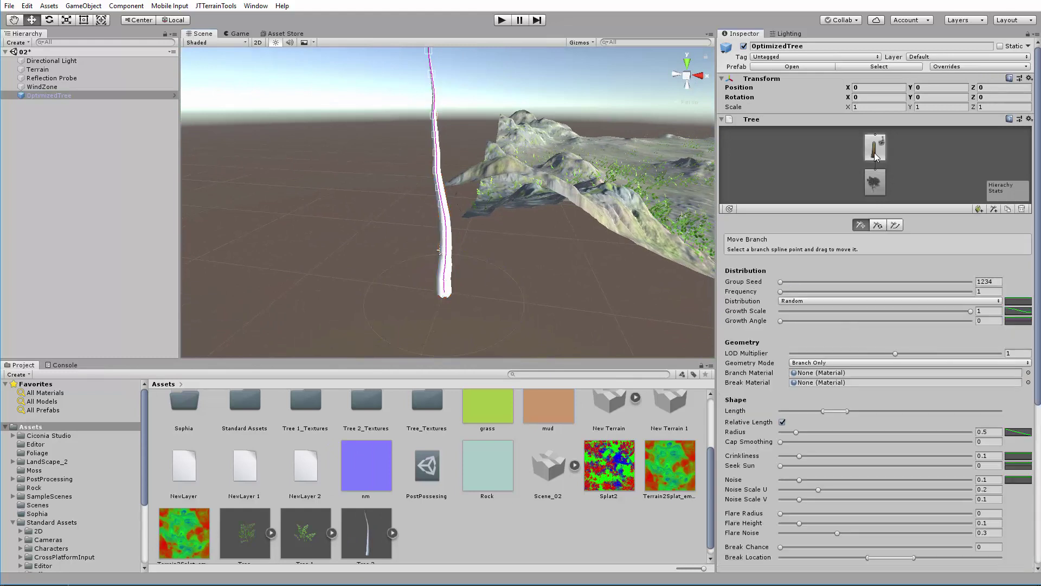
click(993, 208)
alt+drag(586, 201, 629, 179)
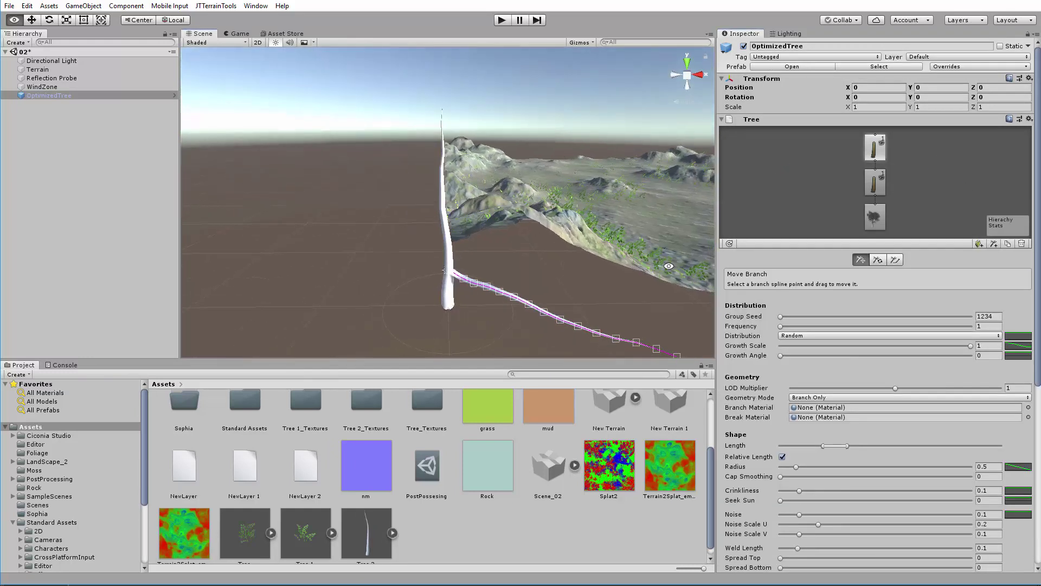
drag(781, 326, 834, 320)
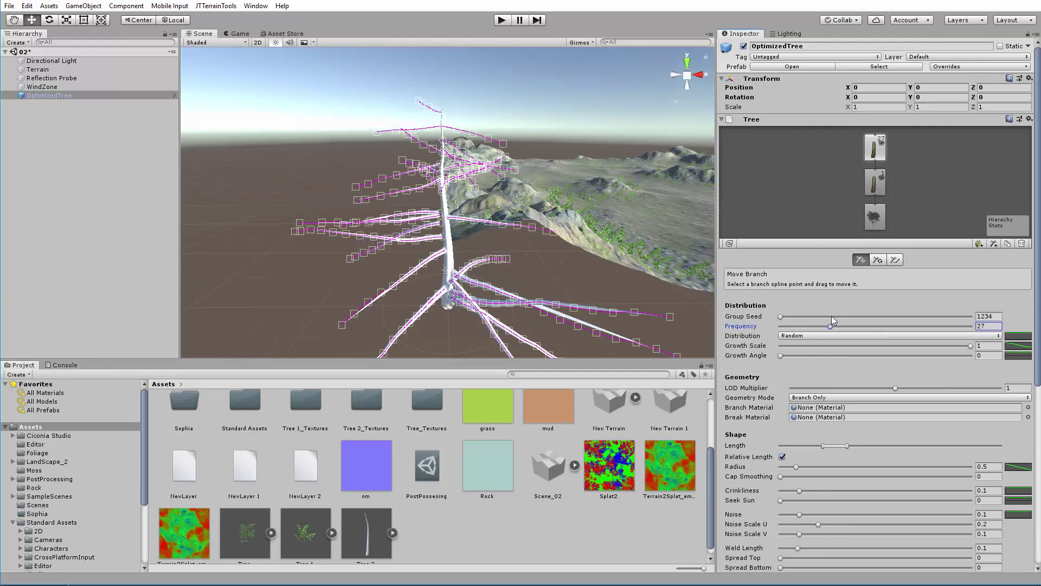
- Lower the start of the branch group's Growth Scale curve and set its Growth Angle to 0.65
click(1014, 347)
drag(731, 200, 757, 175)
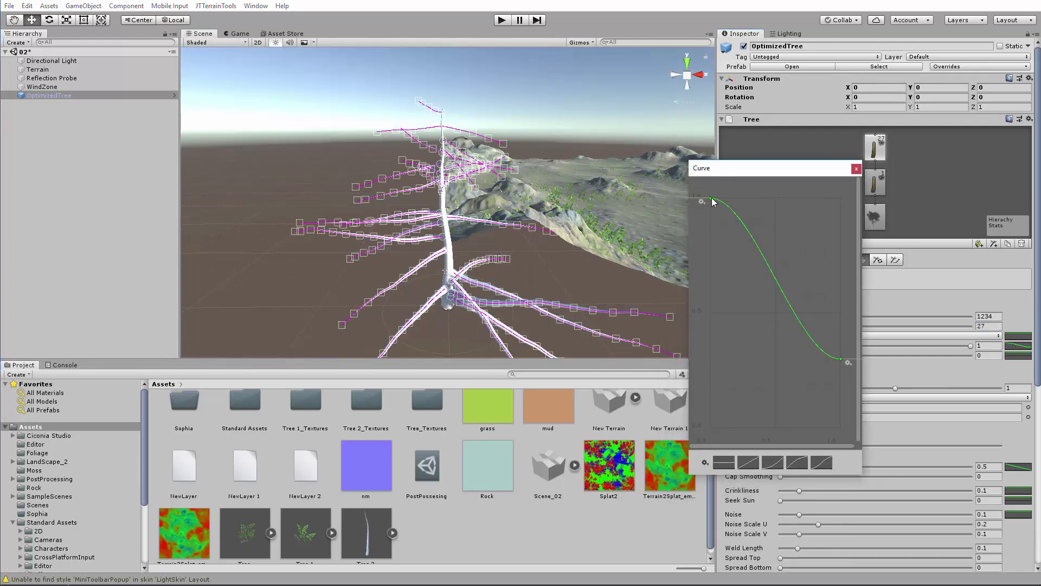
drag(712, 202, 711, 308)
click(856, 168)
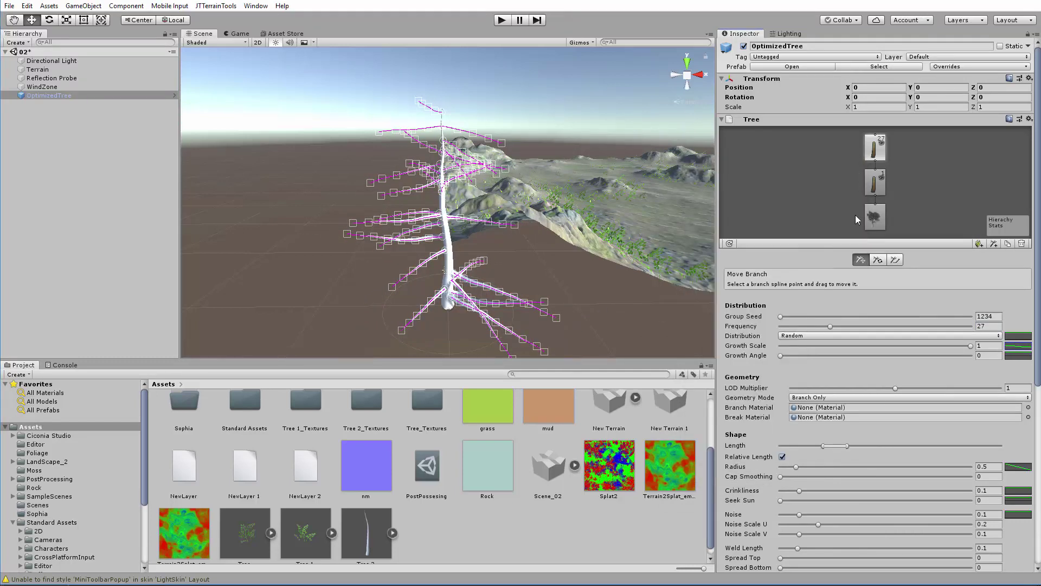
drag(787, 355, 807, 353)
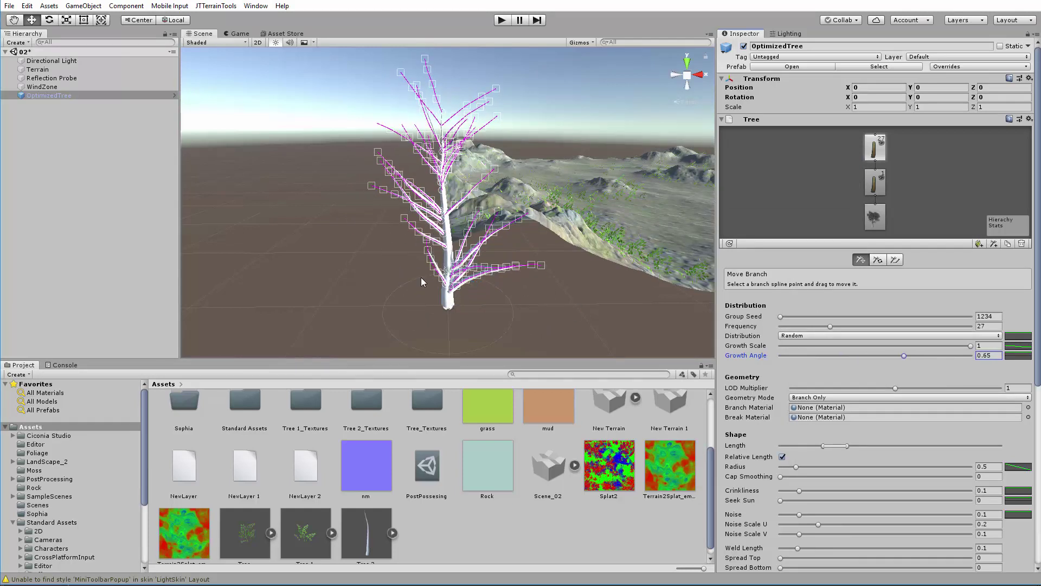
alt+drag(424, 282, 363, 272)
scroll(363, 272, up, 3)
- Try moving a lower branch's spline point by hand, and convert the branch group back to a procedural group
drag(430, 261, 445, 259)
key(ctrl+z)
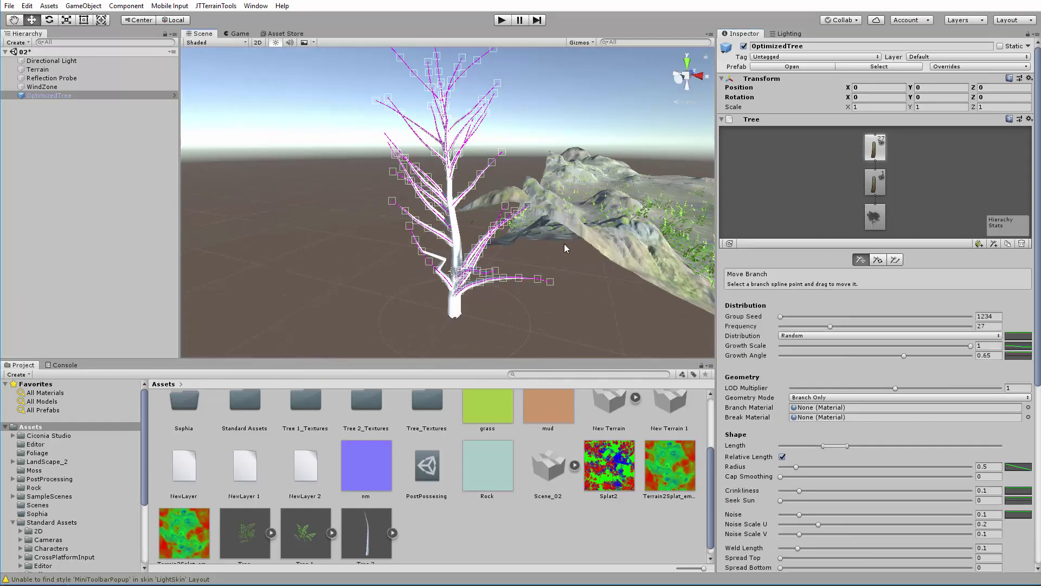
alt+drag(558, 237, 454, 240)
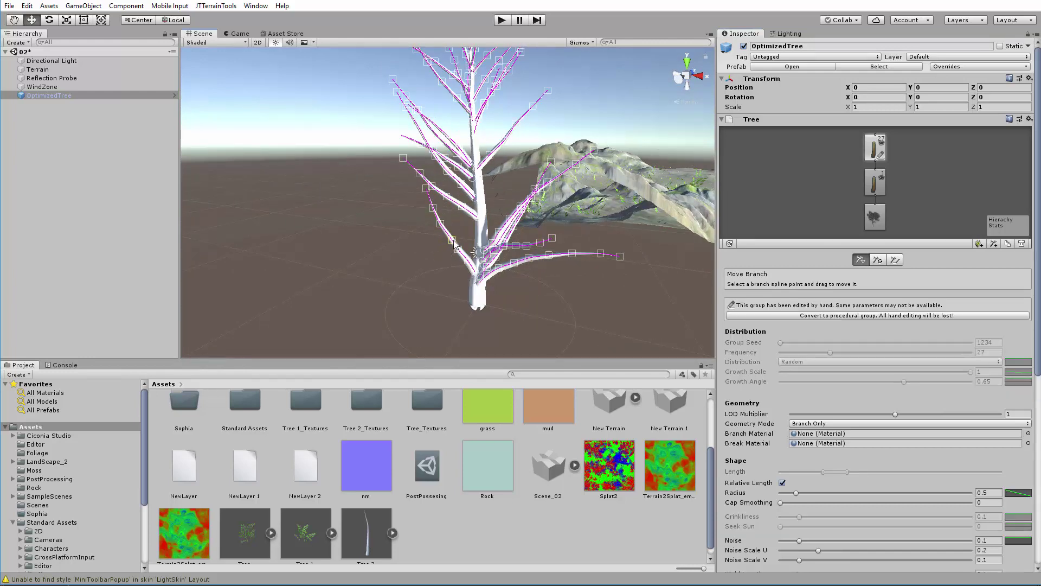
click(871, 315)
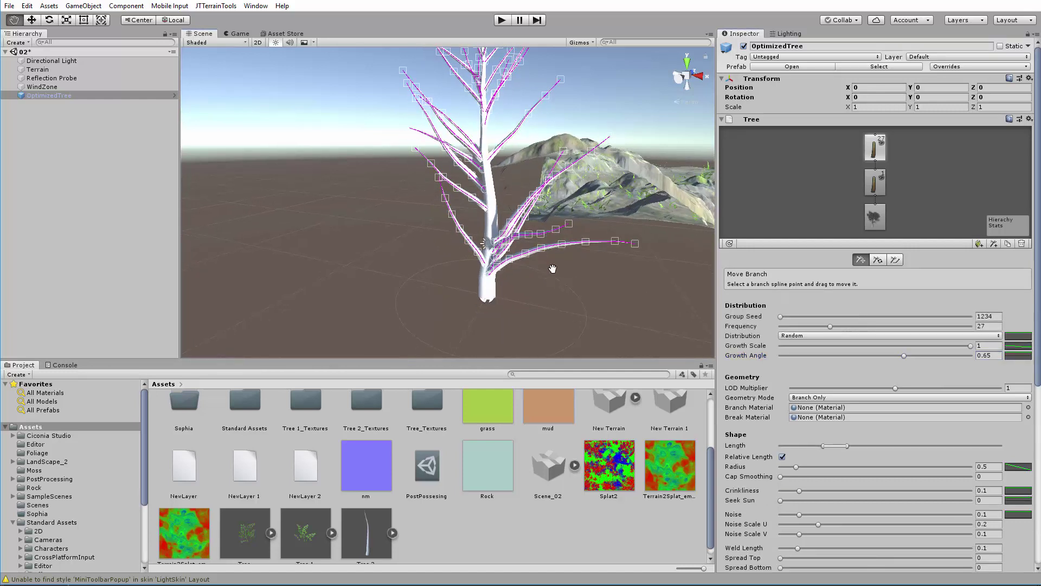
- Add a leaf group to the tree's branch group
middle_drag(553, 269, 561, 276)
alt+drag(561, 275, 577, 258)
middle_drag(578, 258, 533, 301)
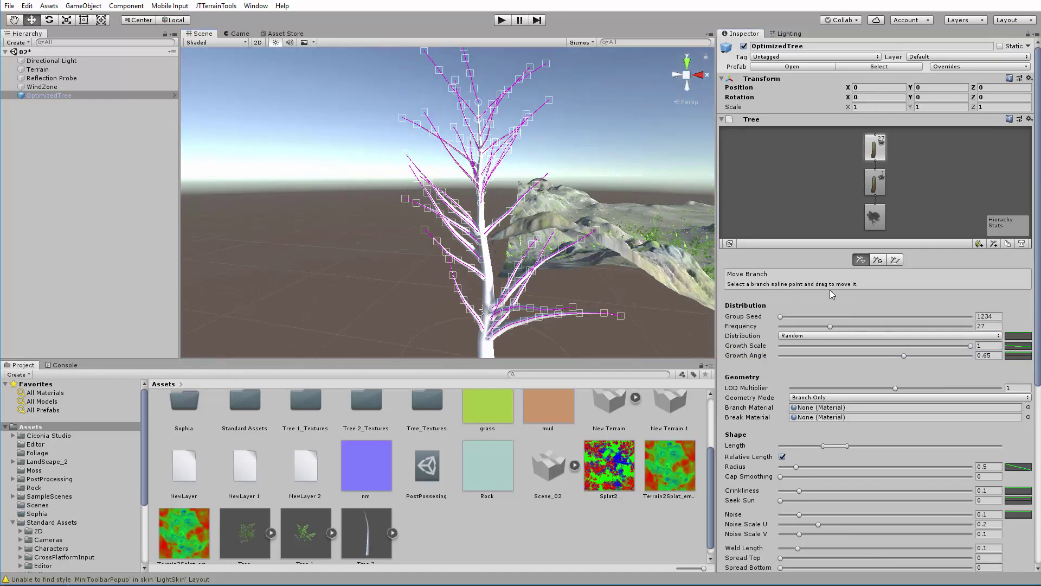
click(984, 243)
middle_drag(543, 264, 536, 217)
alt+drag(536, 217, 481, 237)
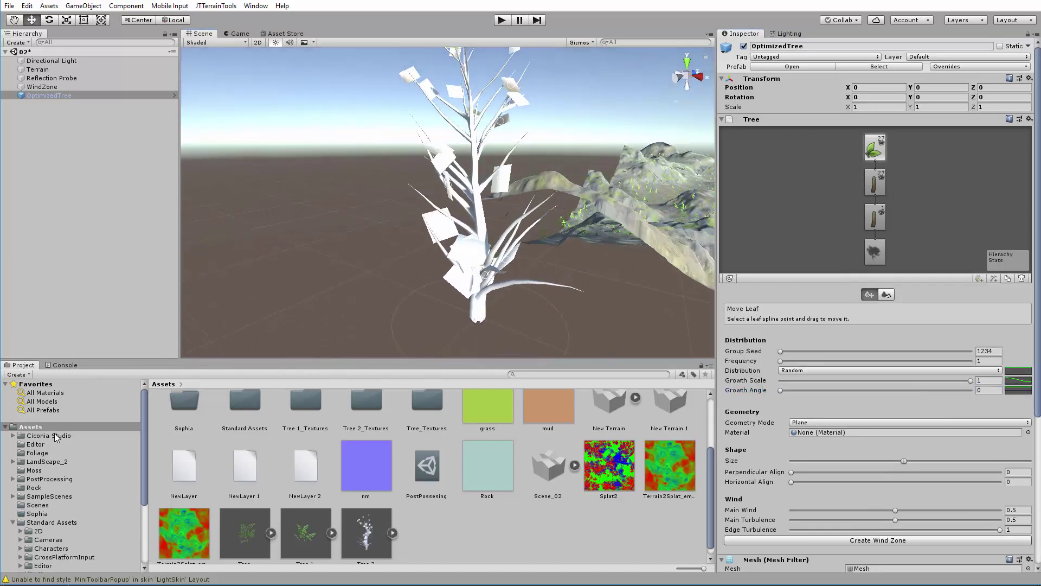
- Set the leaf group's Geometry Mode to Mesh and assign the foliage_01 mesh from the Foliage folder
click(43, 454)
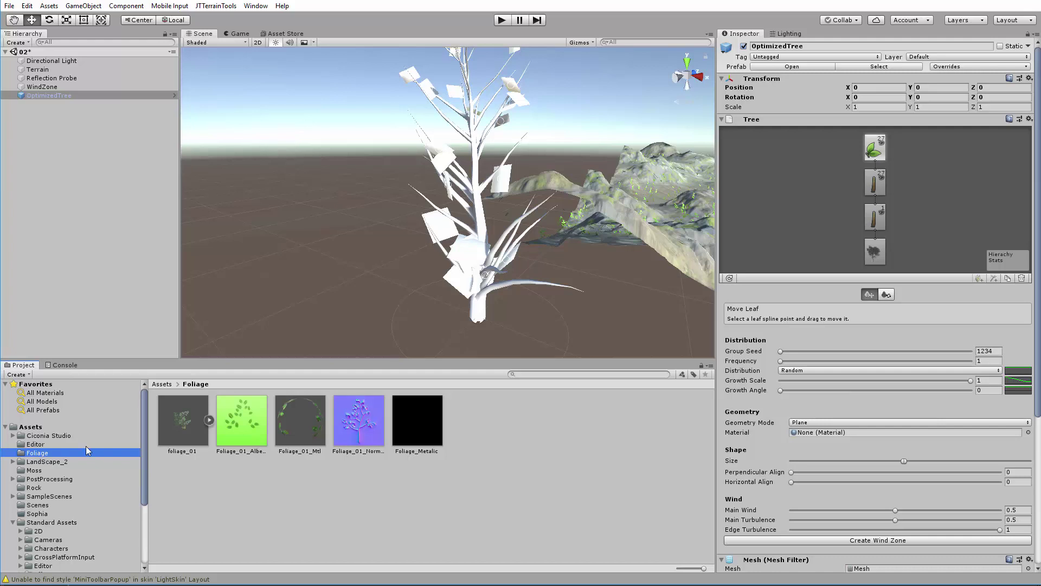
click(838, 424)
click(824, 481)
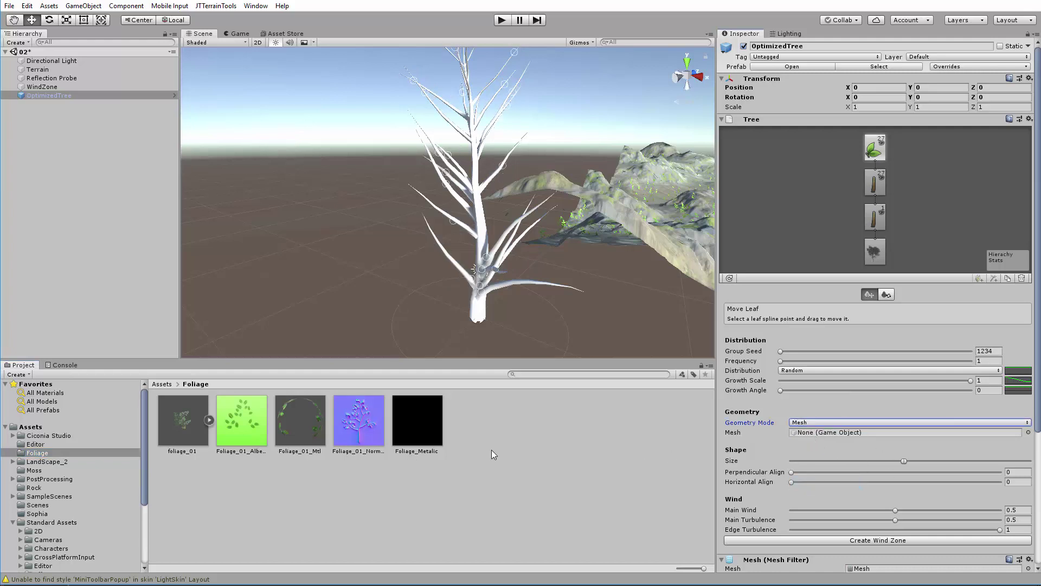
drag(175, 434, 828, 441)
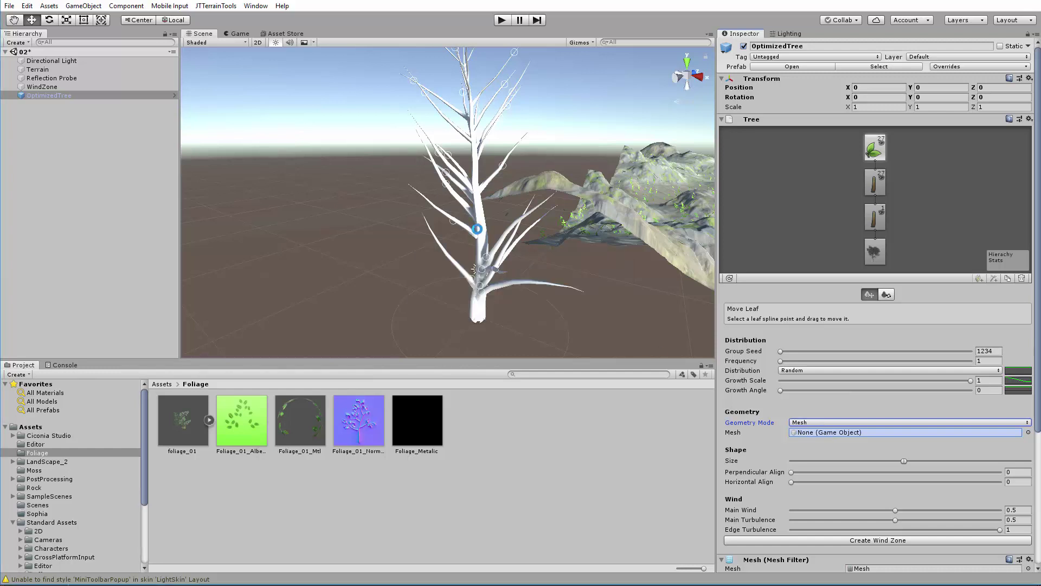
alt+drag(473, 228, 475, 262)
alt+scroll(456, 271, up, 20)
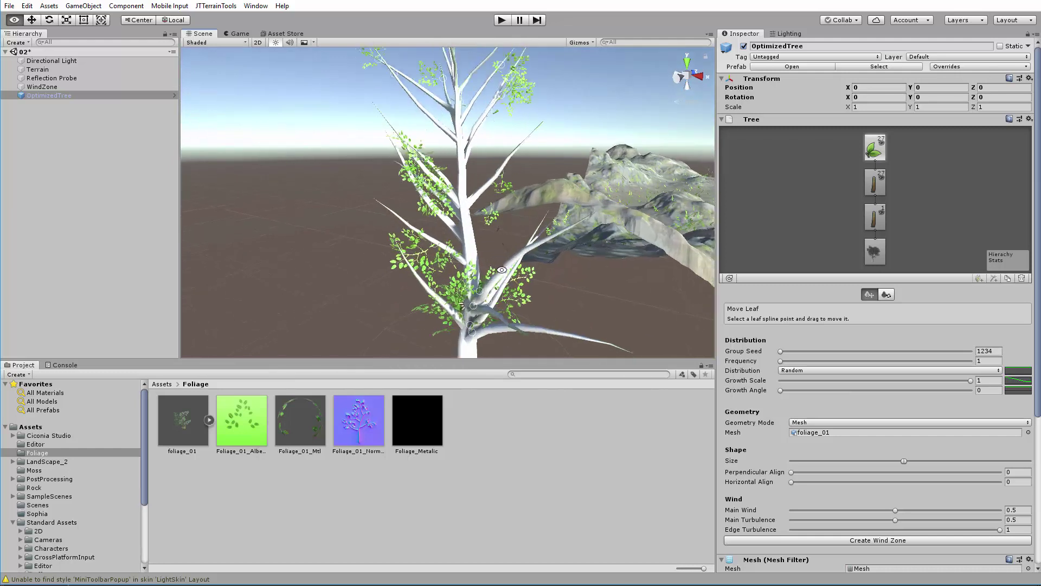
alt+scroll(425, 293, down, 20)
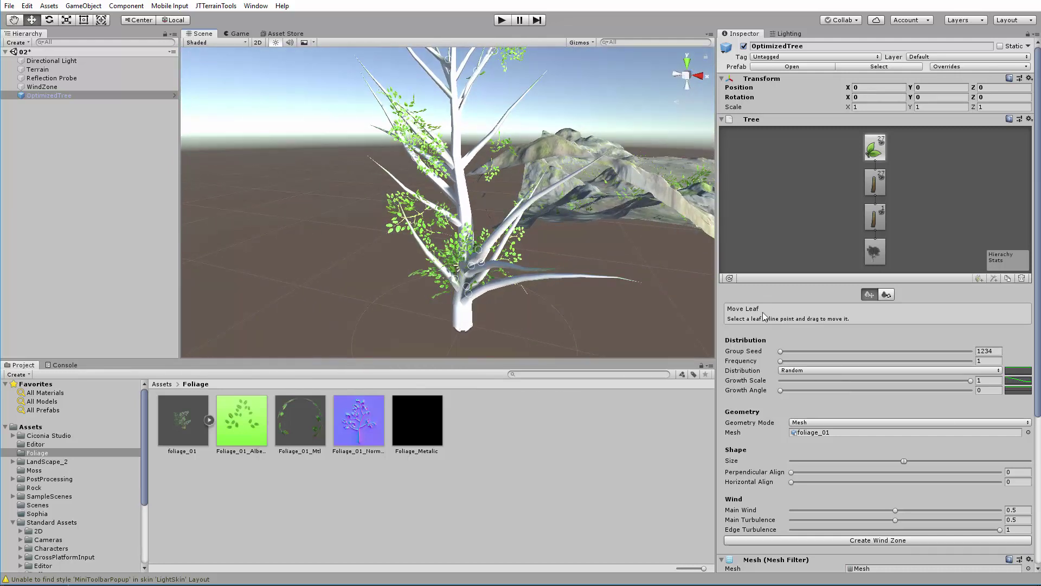
- Try a Frequency of 26 on the leaf group, set its Growth Angle to 0.319 and reduce the Frequency to 4
double_click(871, 154)
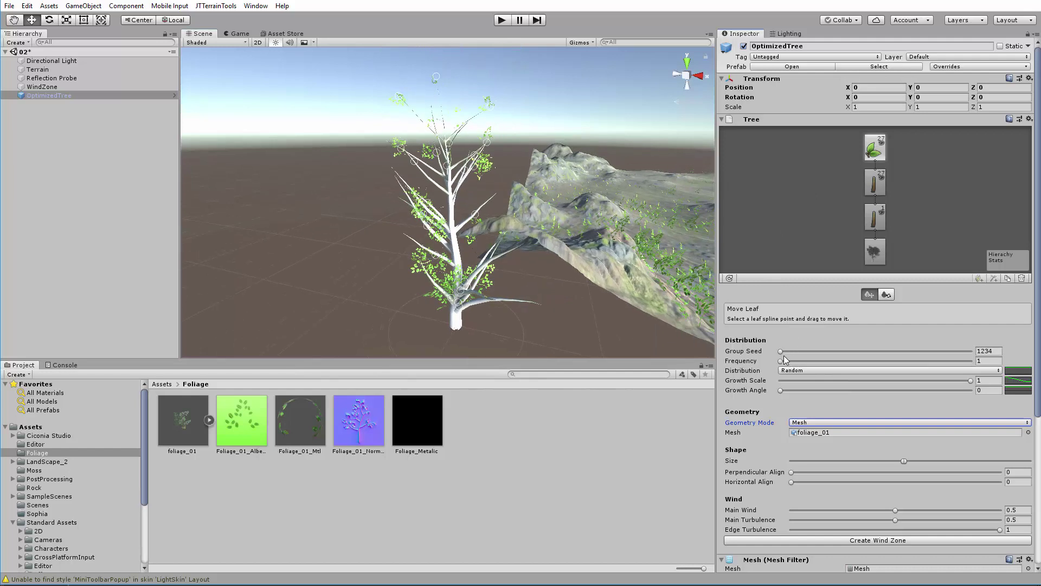
drag(781, 360, 831, 359)
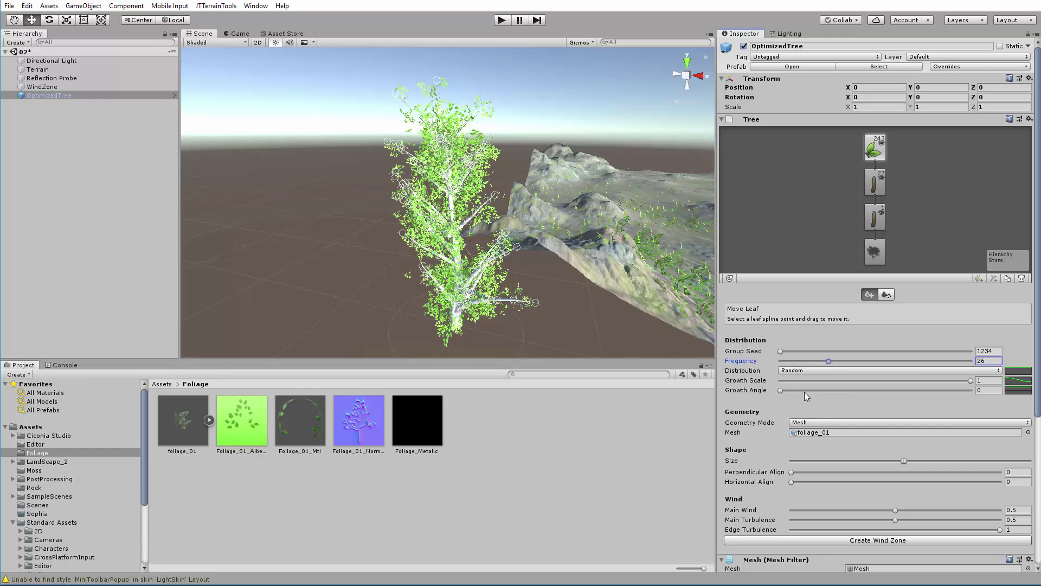
drag(862, 394, 841, 391)
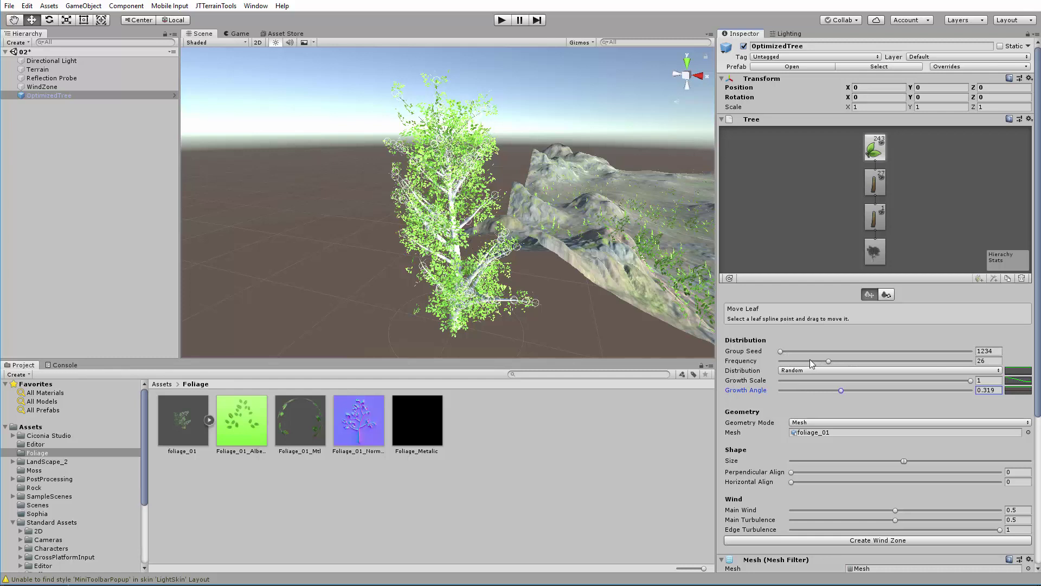
drag(829, 362, 786, 362)
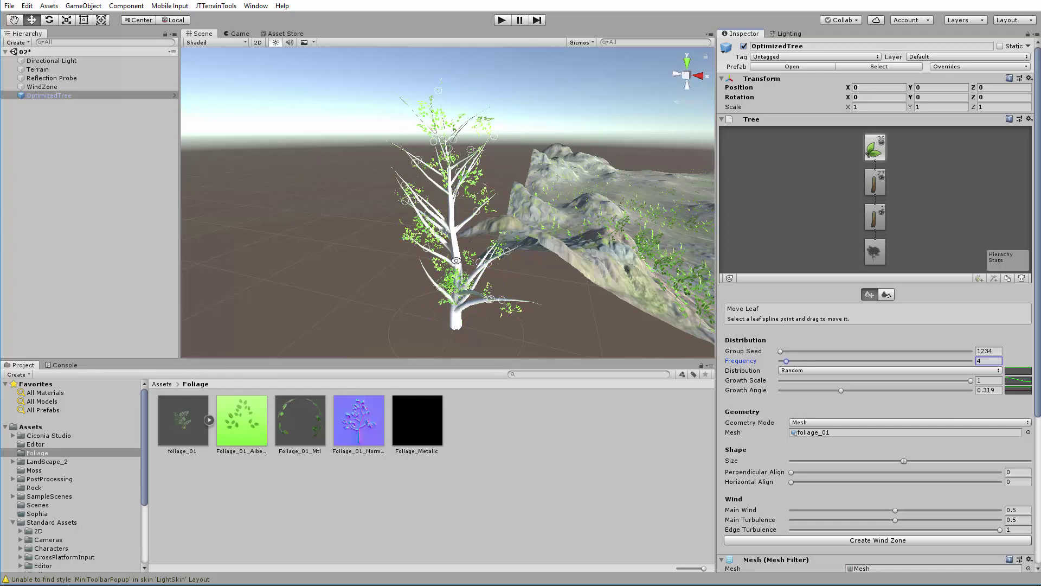
alt+drag(451, 264, 591, 271)
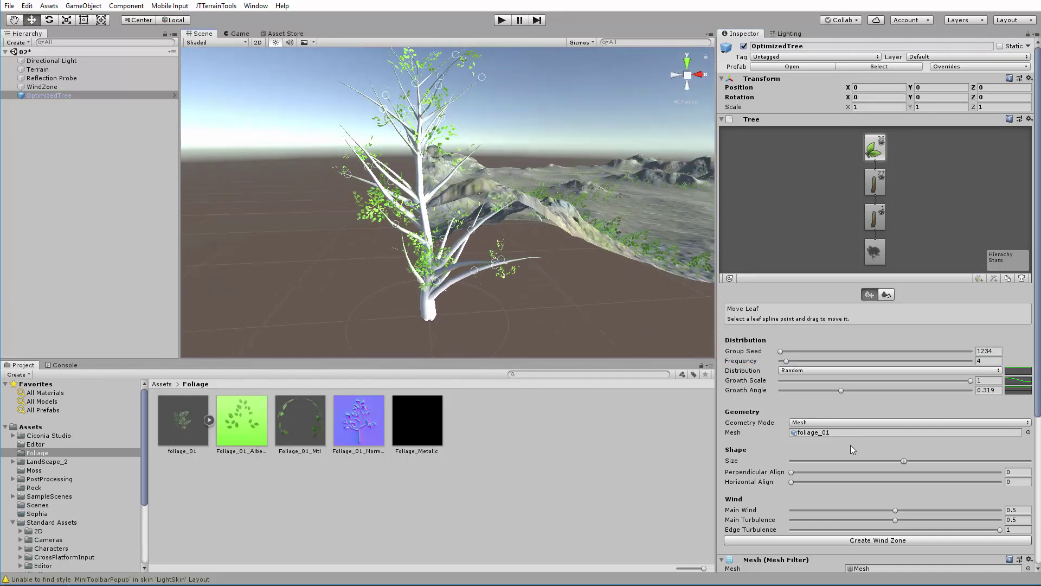
- Expand the tree's Optimized Bark Material to show its texture slots
scroll(836, 463, down, 5)
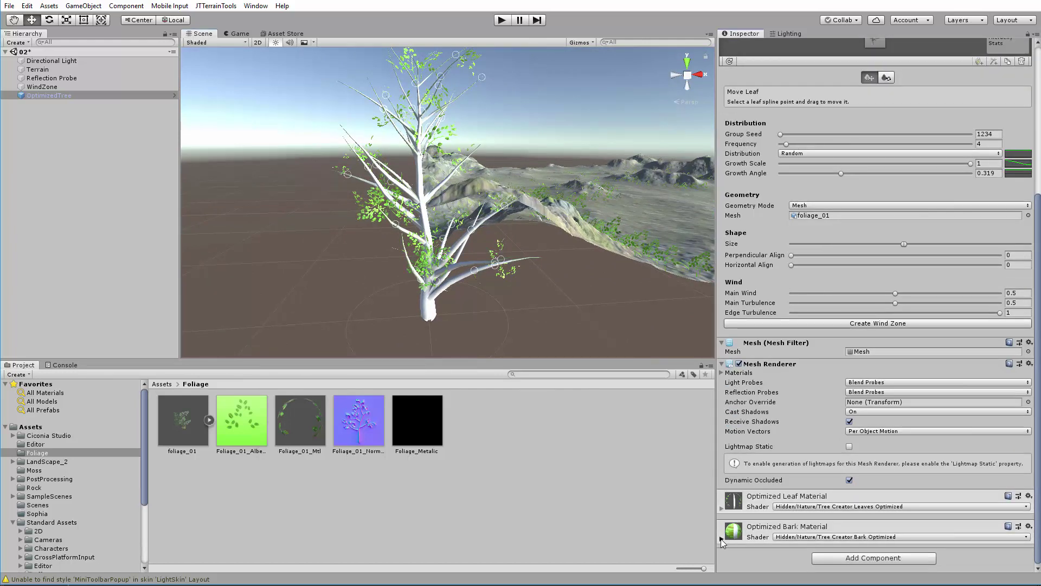
click(721, 539)
scroll(972, 421, down, 4)
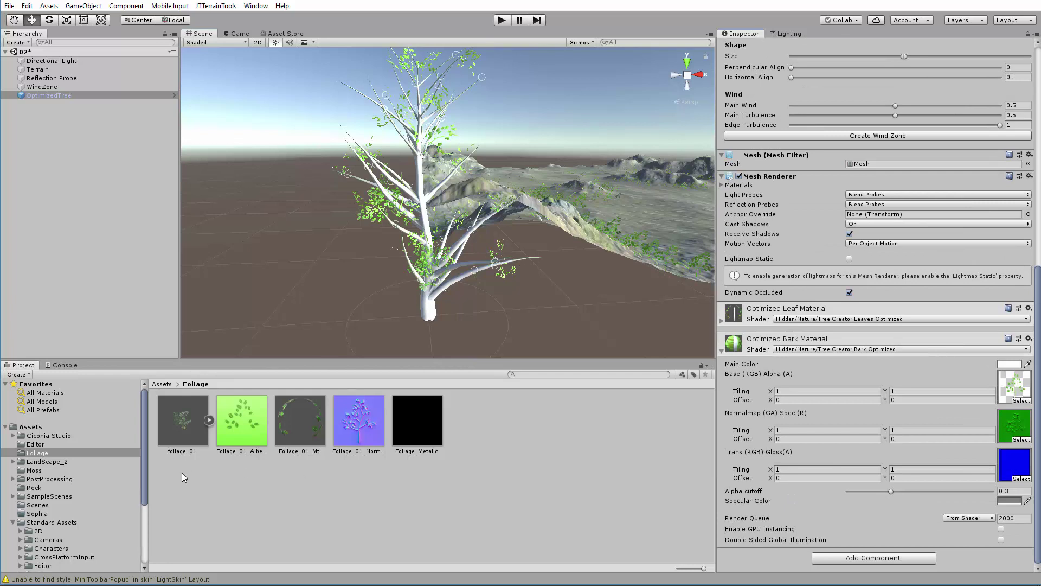
- Look through the Standard Assets folders for bark textures and open Environment/SpeedTree/Broadleaf
scroll(40, 490, down, 4)
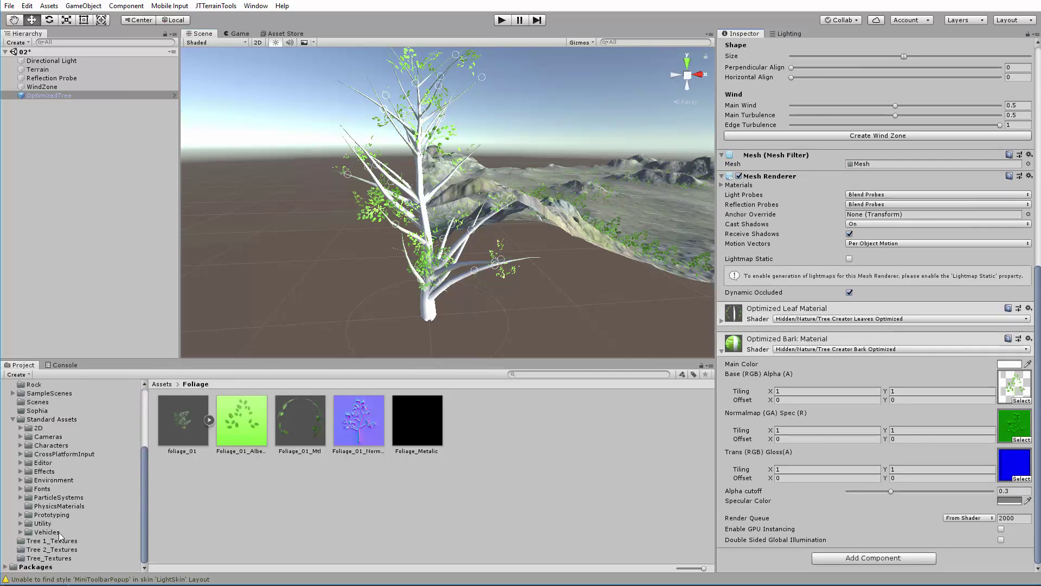
click(43, 523)
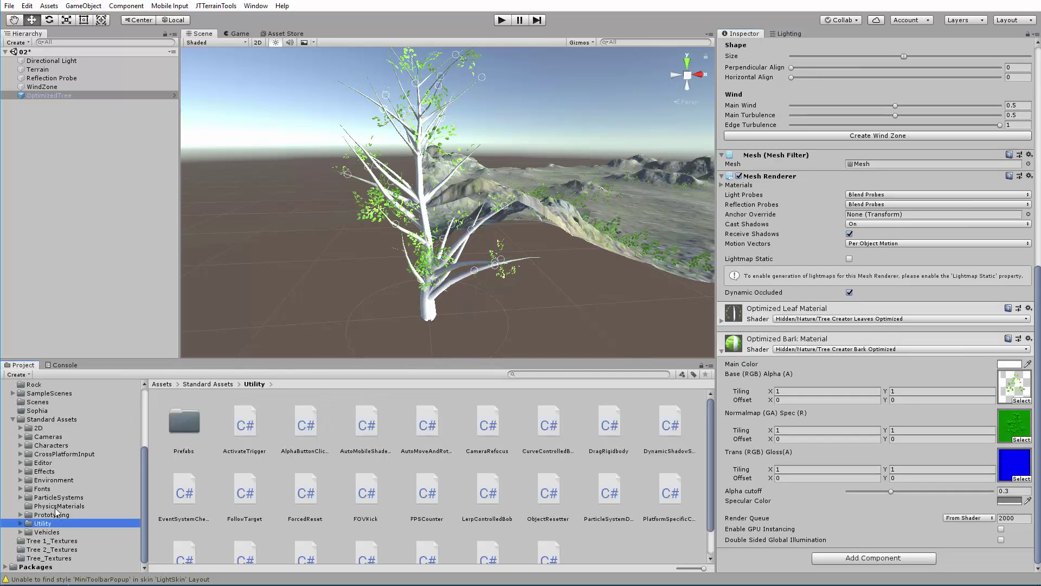
click(54, 507)
click(42, 488)
scroll(60, 461, up, 3)
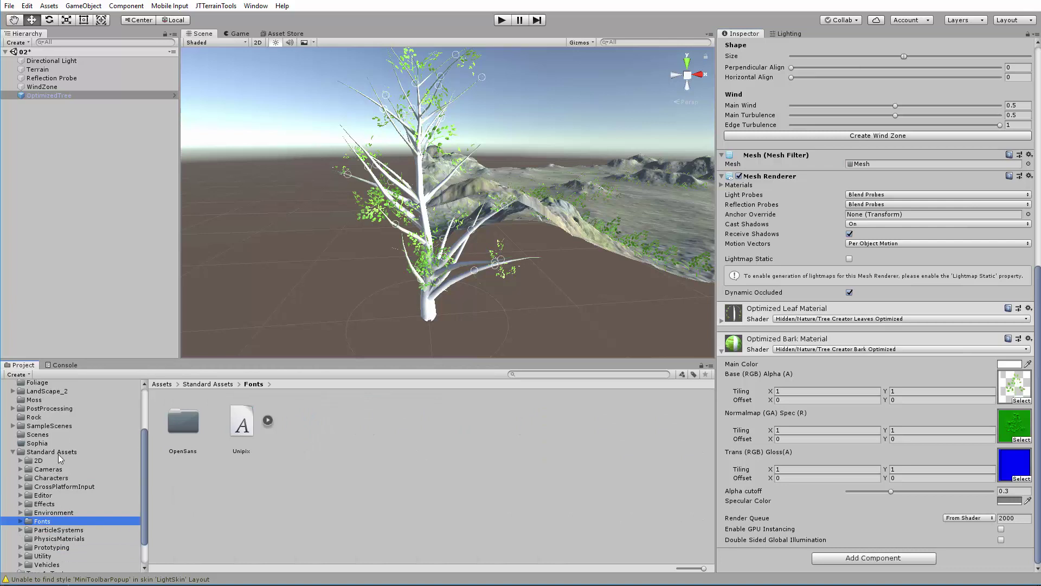
click(54, 513)
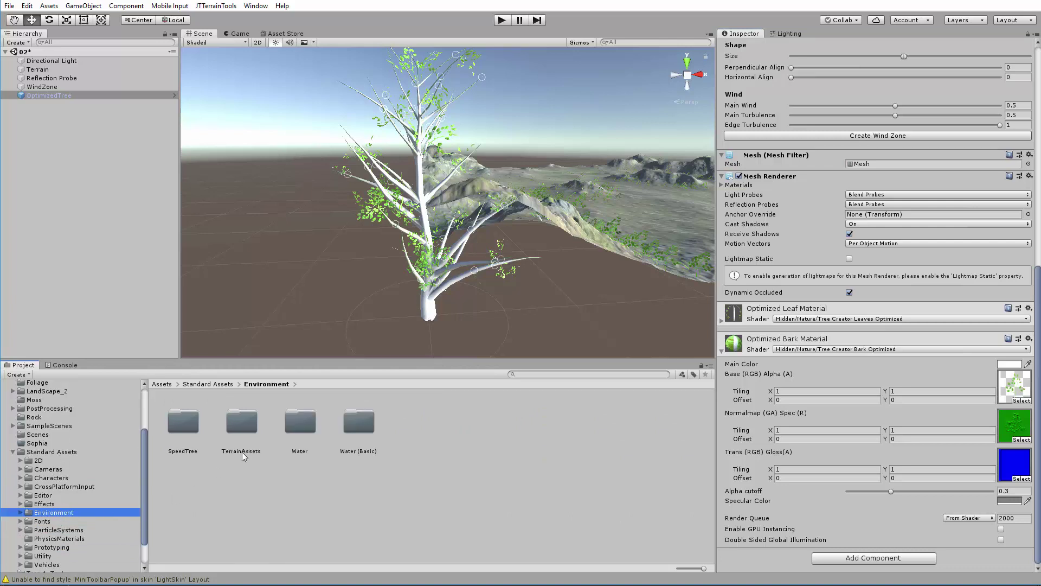
click(21, 513)
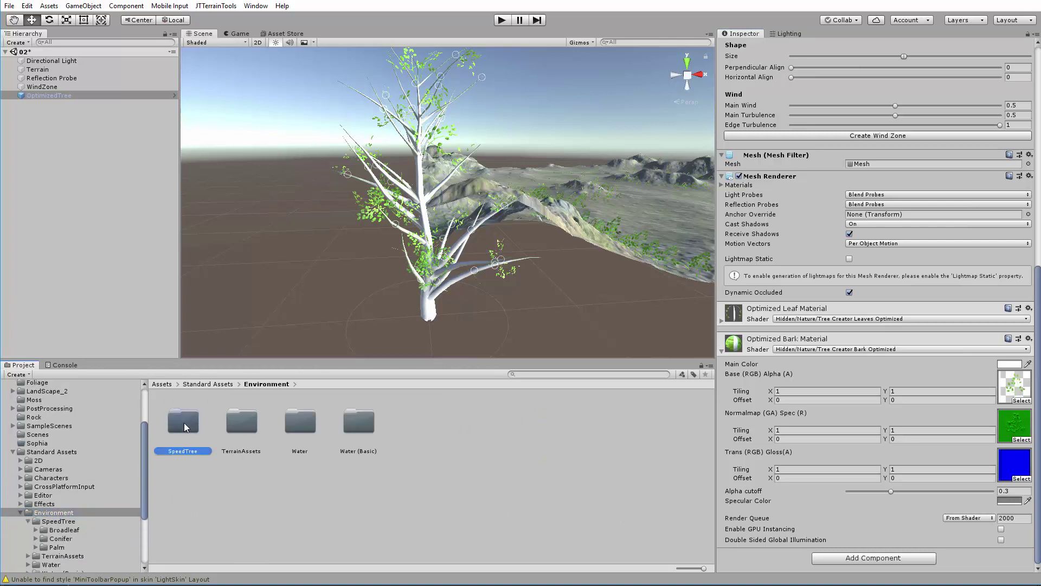
double_click(184, 422)
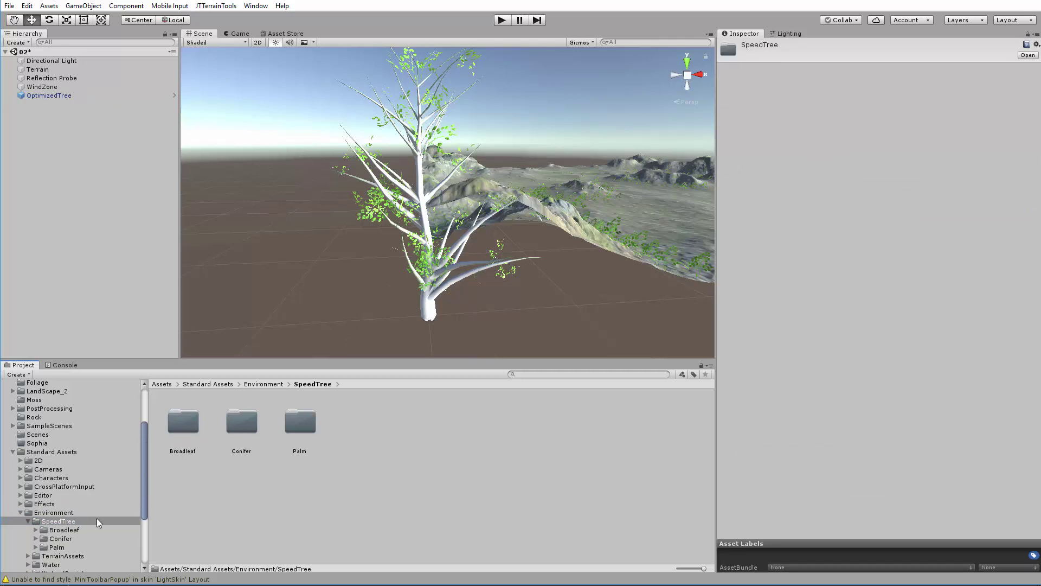
click(87, 530)
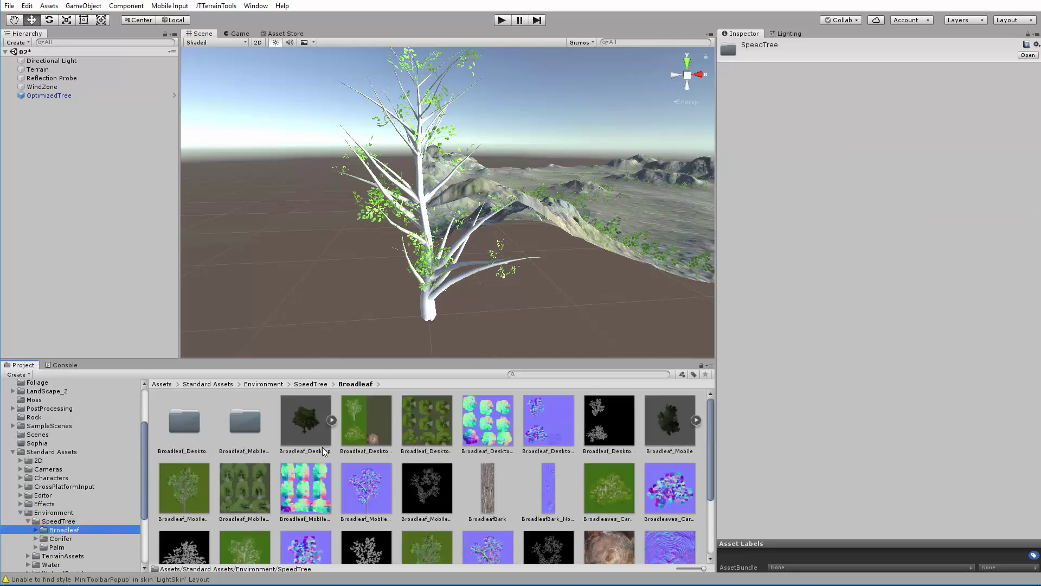
scroll(323, 447, down, 1)
scroll(457, 477, up, 1)
- Assign BroadleafBark as the bark material's Base texture and the matching BroadleafBark normal texture as its Normalmap
click(432, 313)
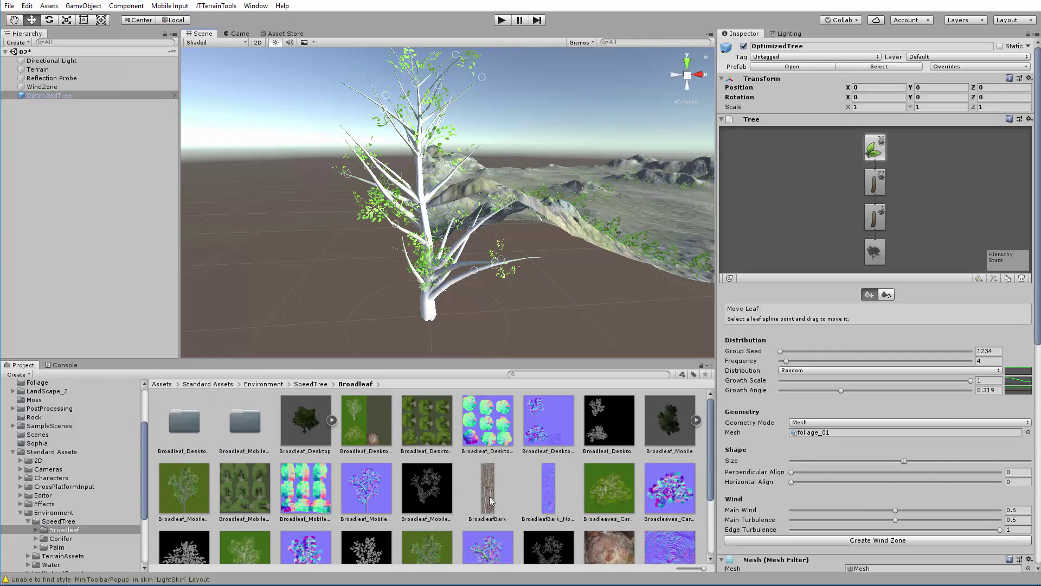
scroll(792, 478, down, 10)
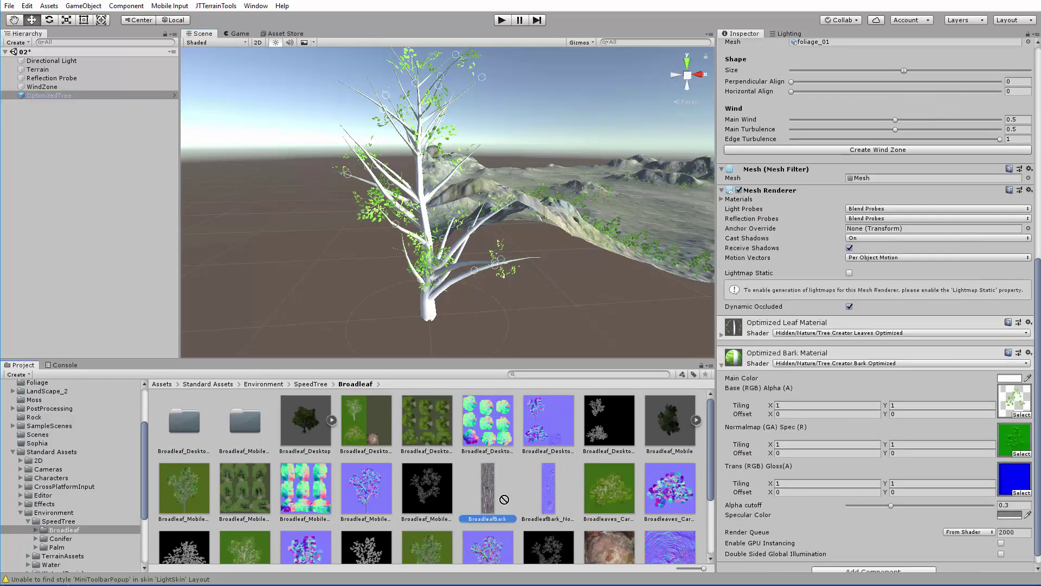
drag(990, 413, 1014, 400)
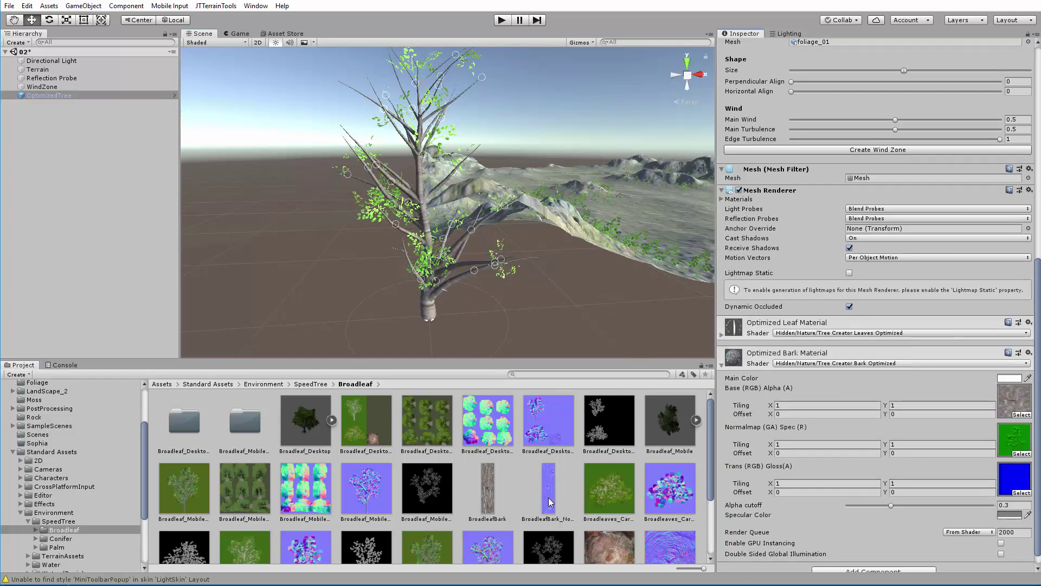
drag(551, 502, 975, 457)
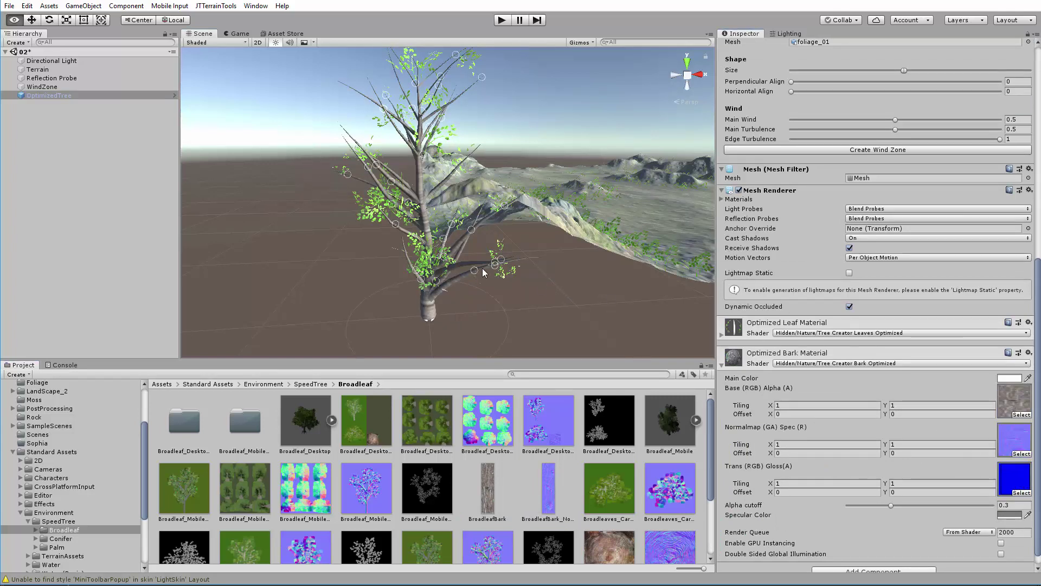
- Delete the OptimizedTree object from the scene
alt+drag(455, 295, 548, 182)
click(76, 95)
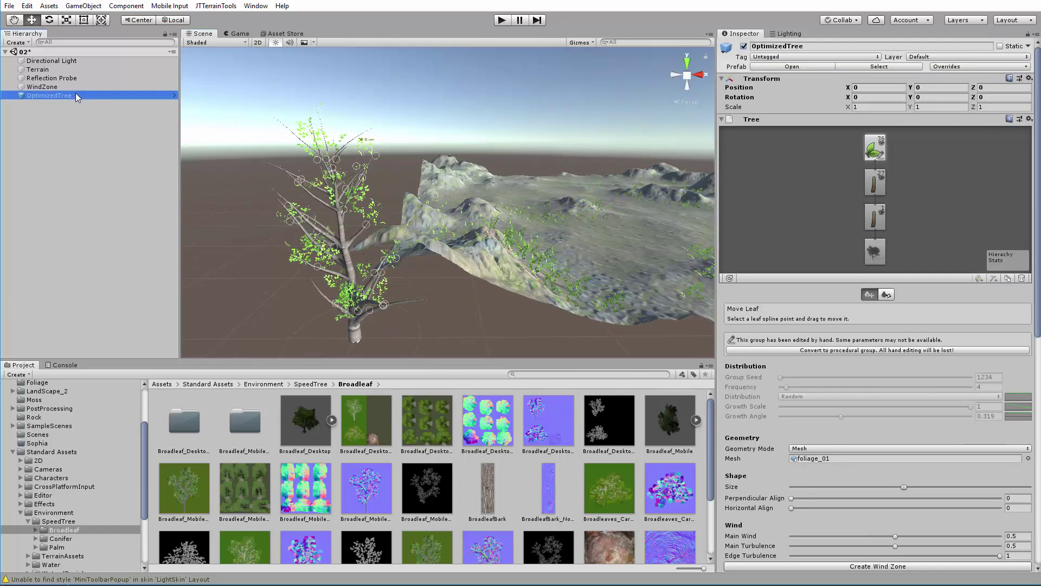
key(Delete)
- Open the root Assets folder and select the Tree 2 prefab
scroll(52, 410, up, 3)
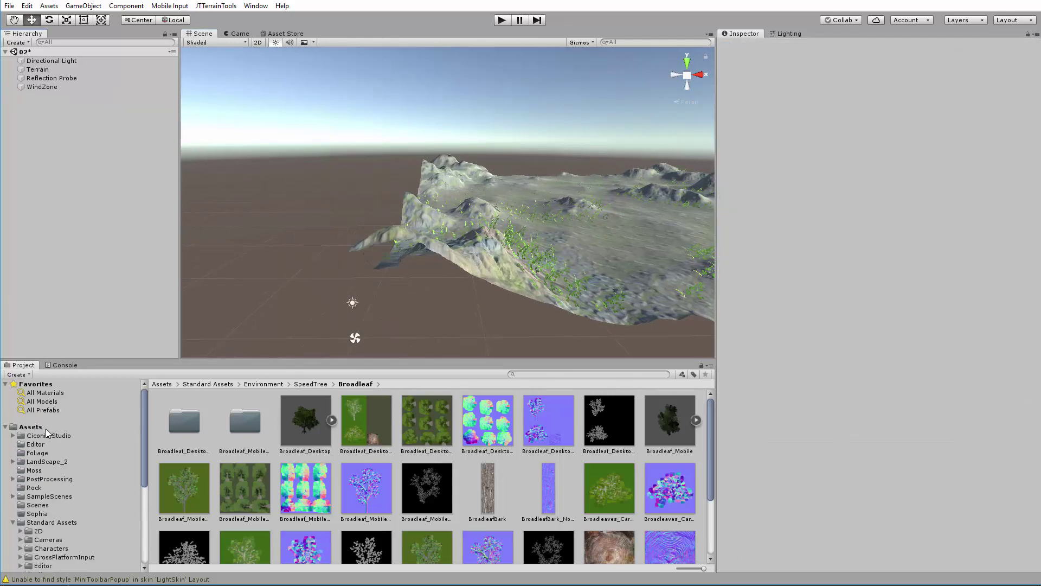
click(46, 429)
scroll(404, 504, down, 2)
click(367, 521)
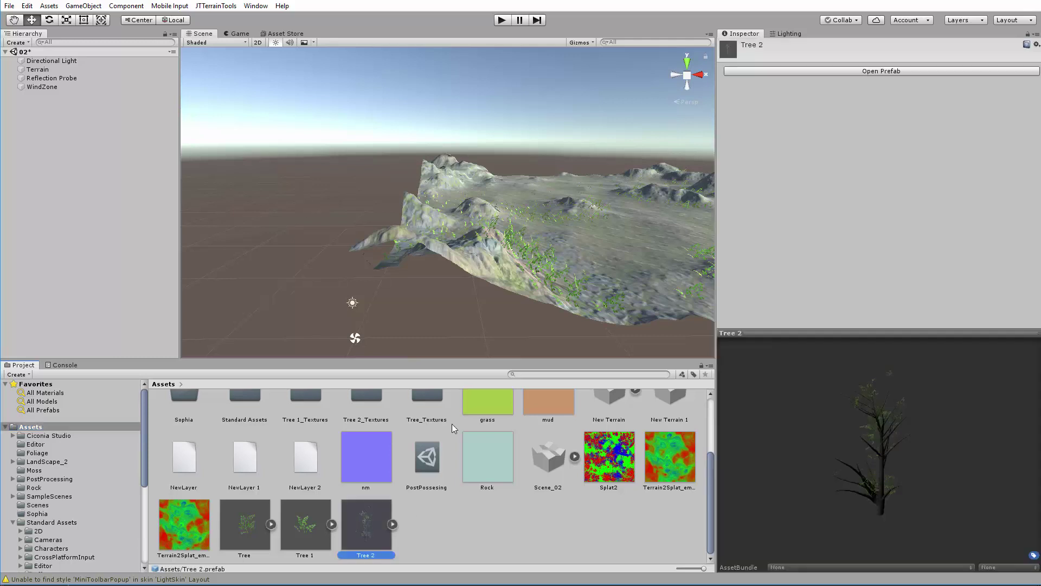
- Add the Tree 2 prefab to the terrain's list of paintable trees
key(d)
right_drag(380, 293, 388, 163)
key(w)
click(552, 264)
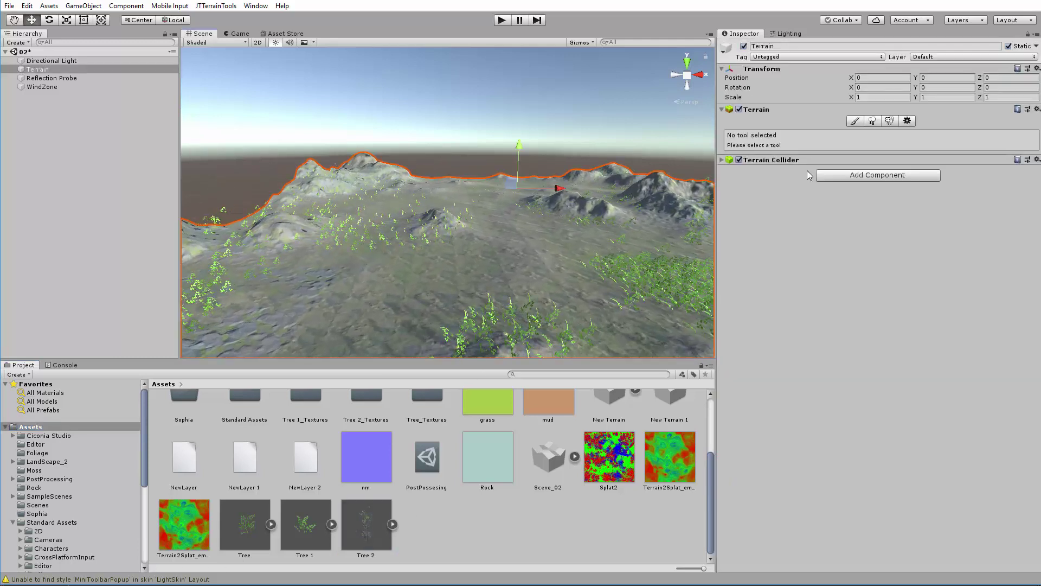
click(872, 121)
click(983, 236)
click(976, 245)
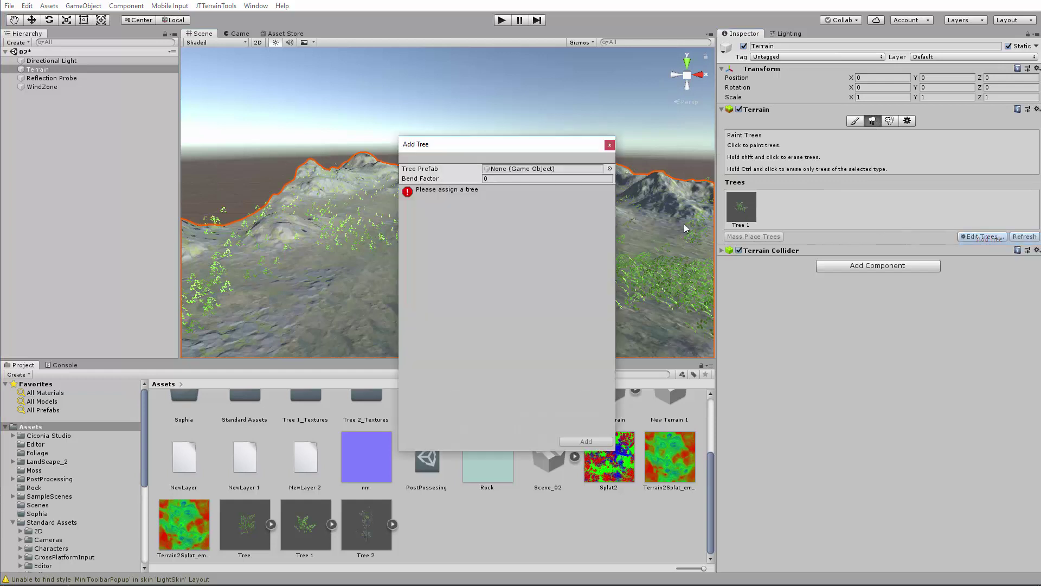
drag(378, 532, 528, 173)
click(586, 445)
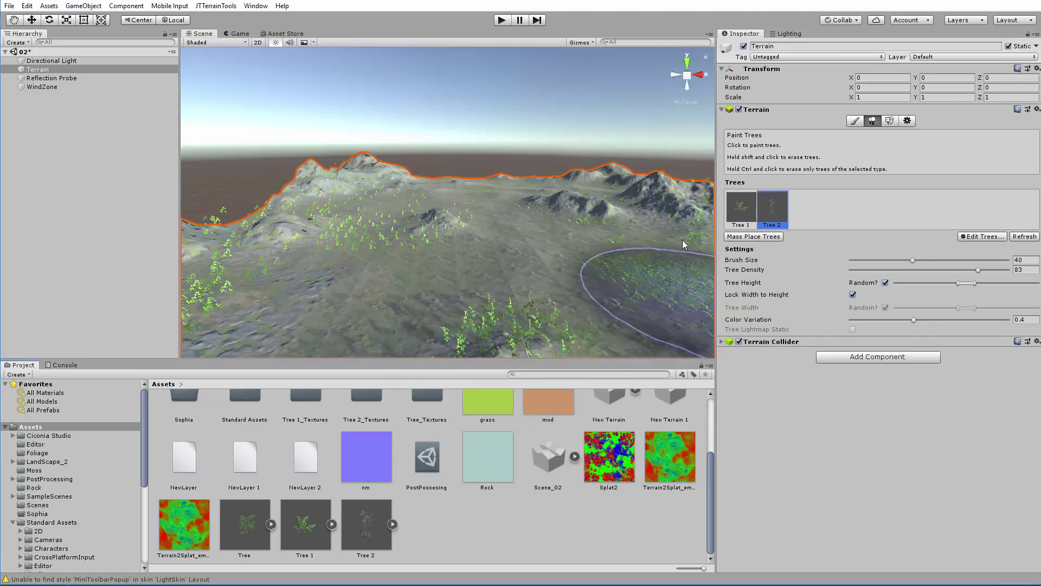
- Try painting Tree 2 onto the middle of the terrain at Tree Density 83, and undo it
click(482, 255)
key(ctrl+z)
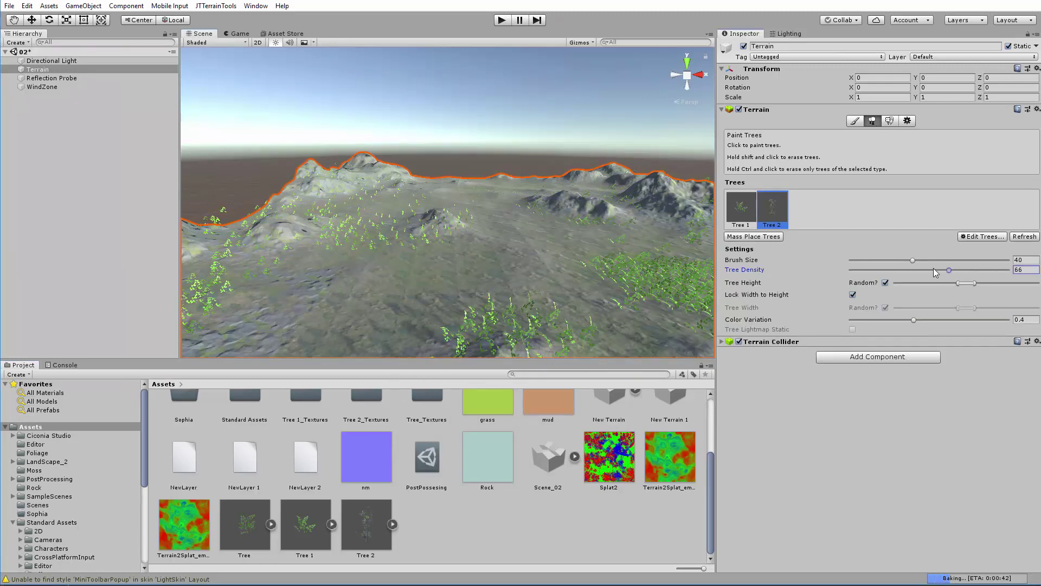
- Lower the Tree Height range, paint Tree 2 once at Tree Density 26 and once farther back at 32
drag(865, 270, 861, 270)
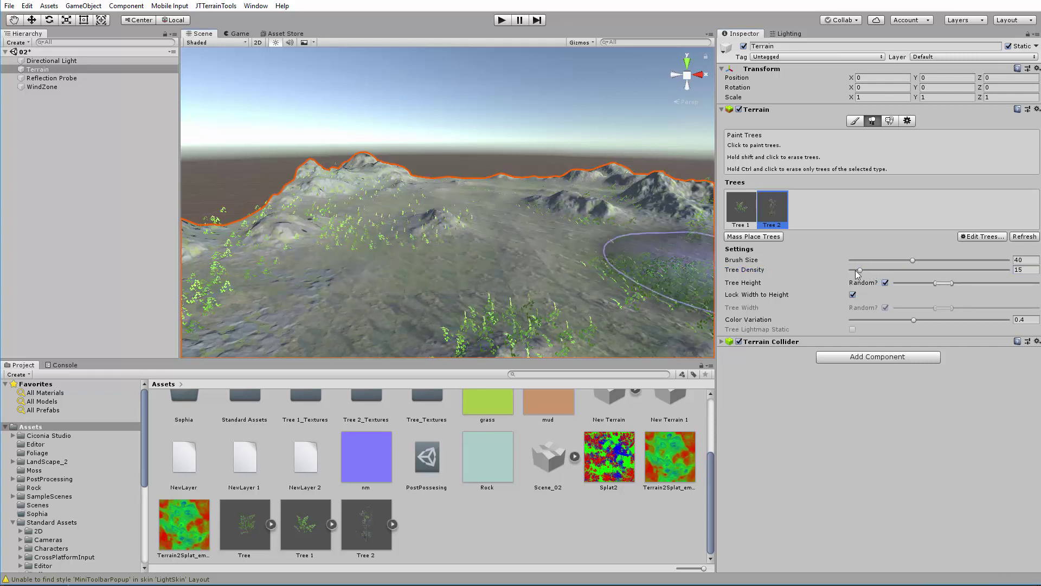
drag(859, 271, 878, 270)
click(381, 291)
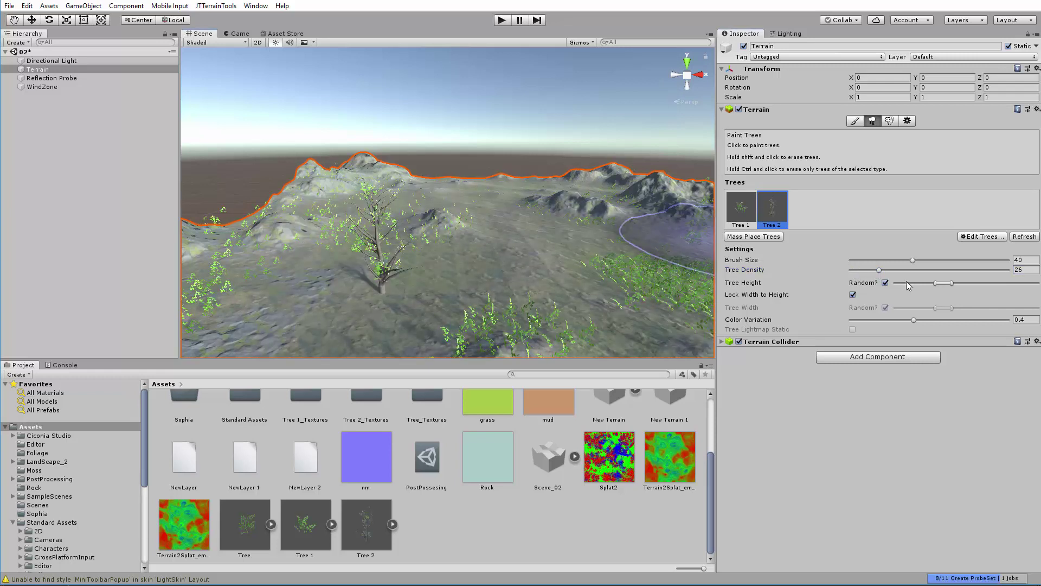
drag(886, 269, 890, 270)
click(536, 213)
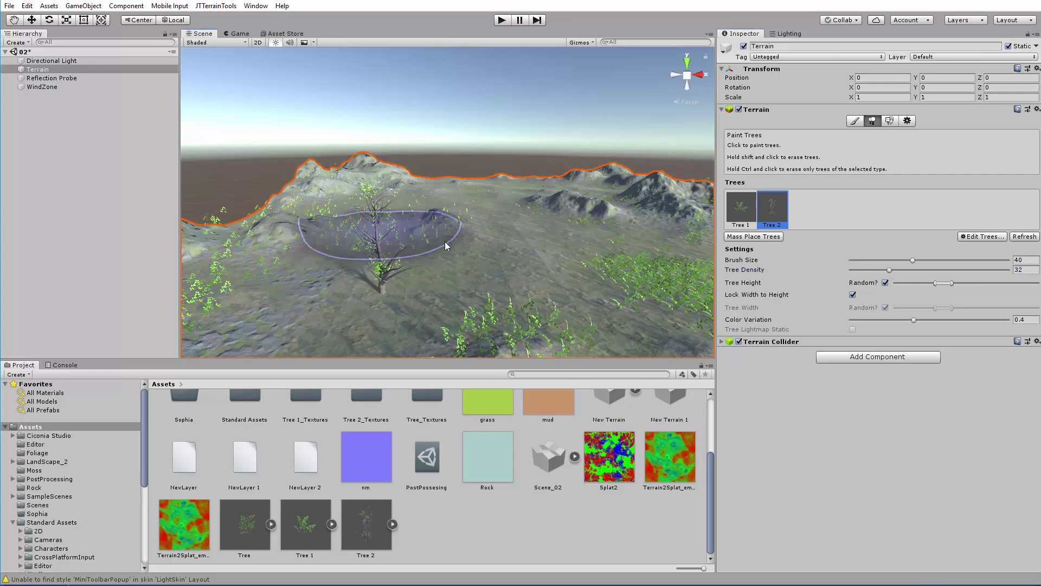
- Set Brush Size to 67.5 and Tree Density to 50, raise the Tree Height range, and paint more Tree 2 trees mid-terrain
alt+drag(401, 220, 400, 269)
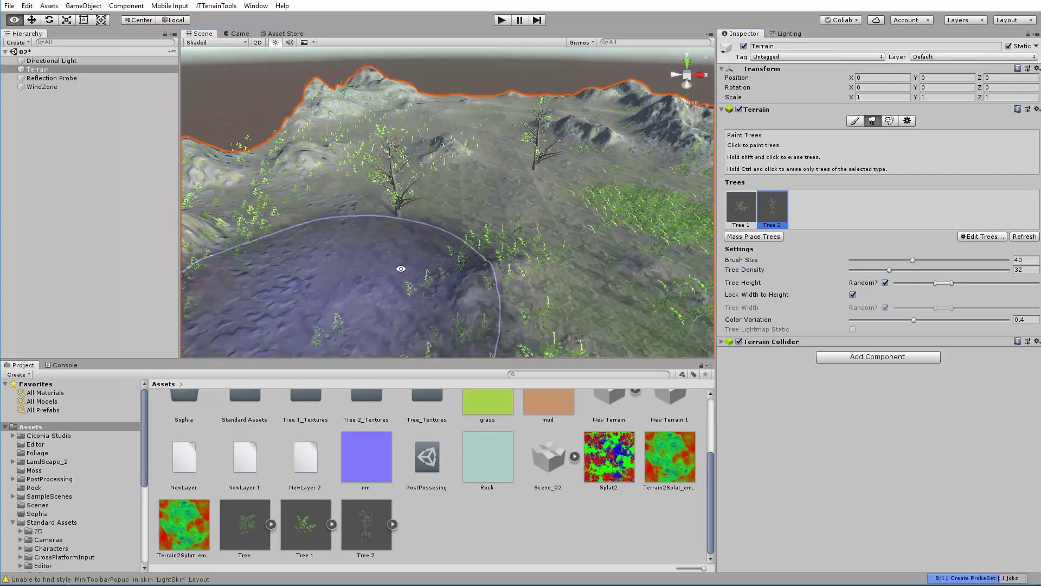
alt+right_drag(400, 270, 229, 232)
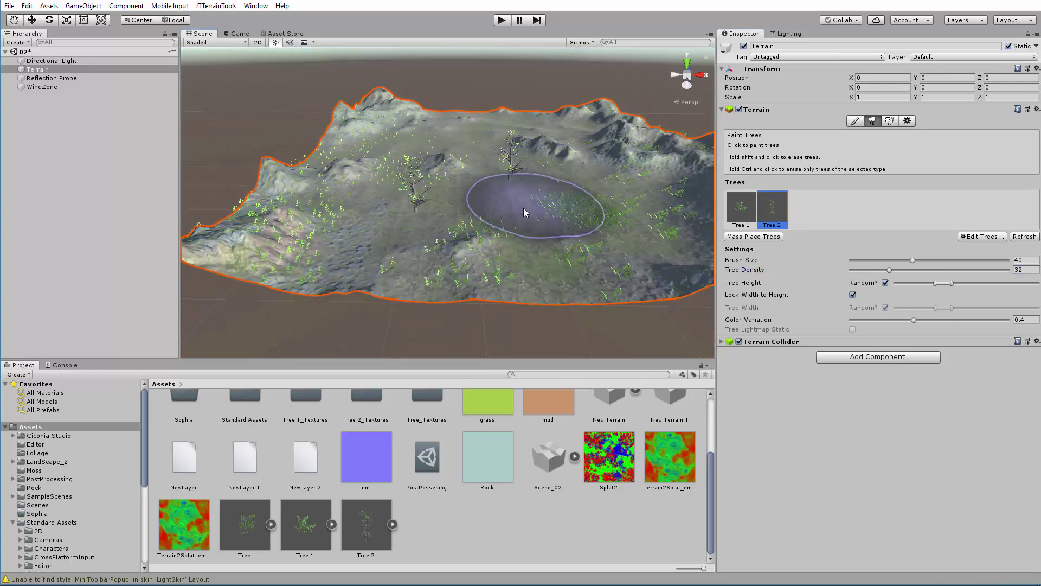
drag(913, 260, 957, 261)
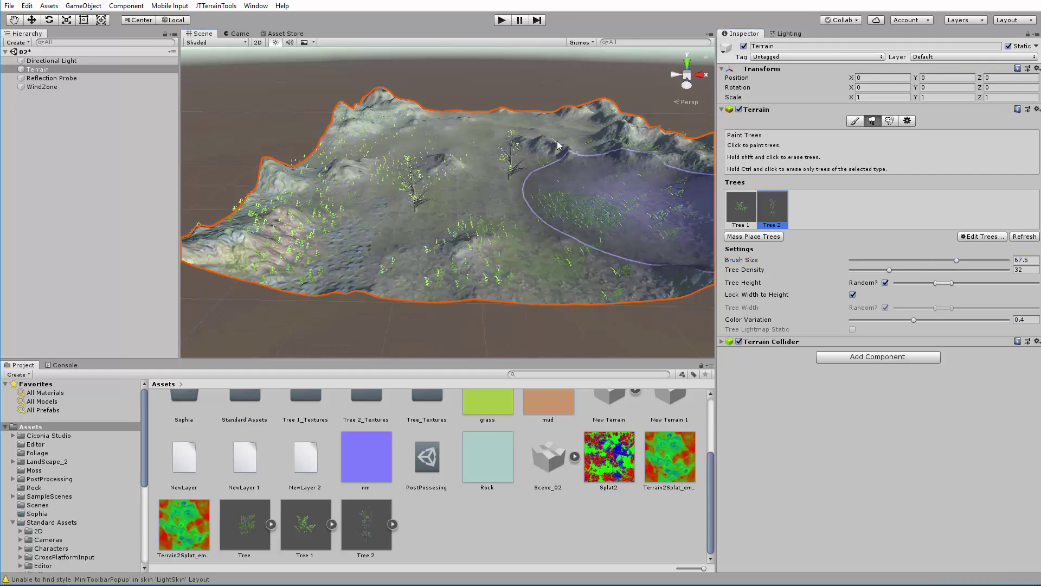
alt+drag(499, 187, 486, 200)
alt+right_drag(487, 201, 586, 209)
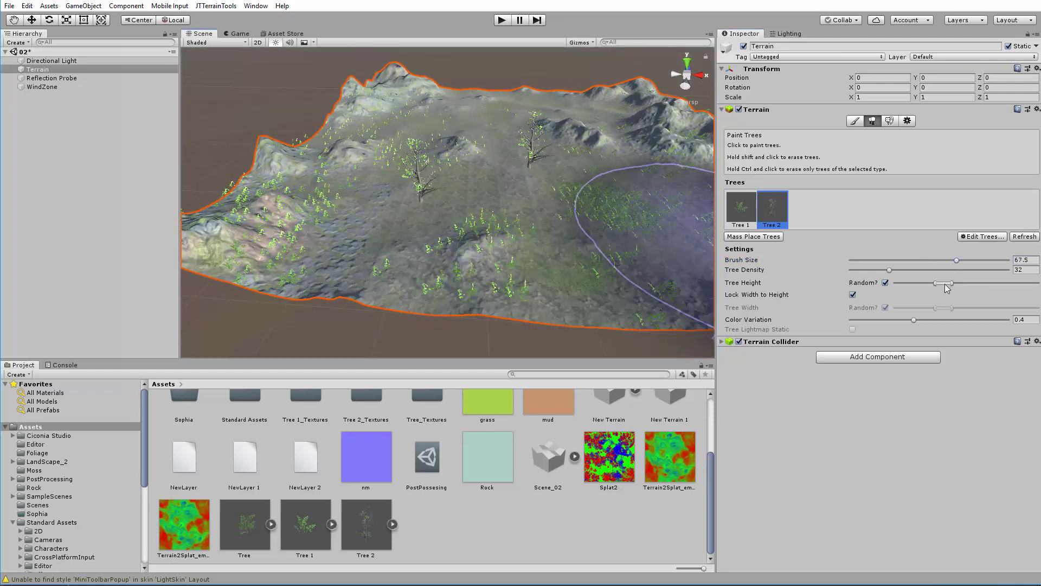
drag(947, 288, 964, 288)
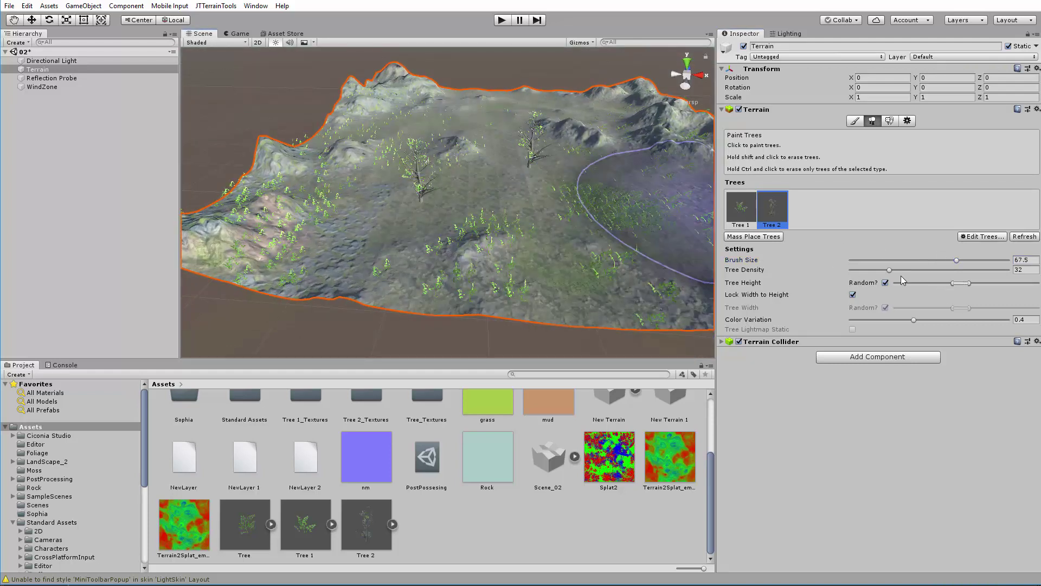
drag(891, 270, 921, 270)
click(487, 185)
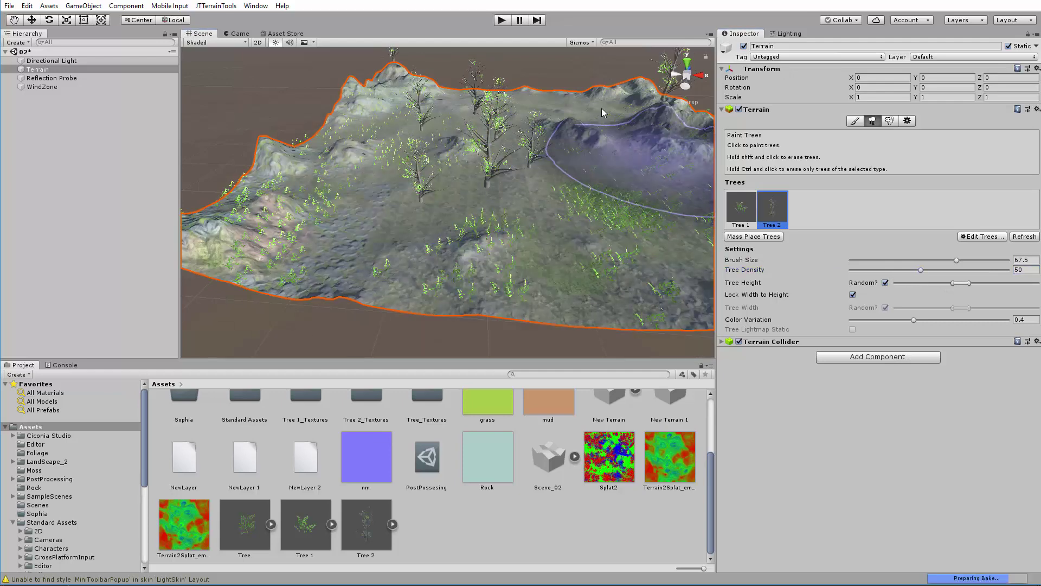
- Run the scene in play mode and examine the painted trees and foliage in the Scene view
middle_drag(454, 229, 447, 227)
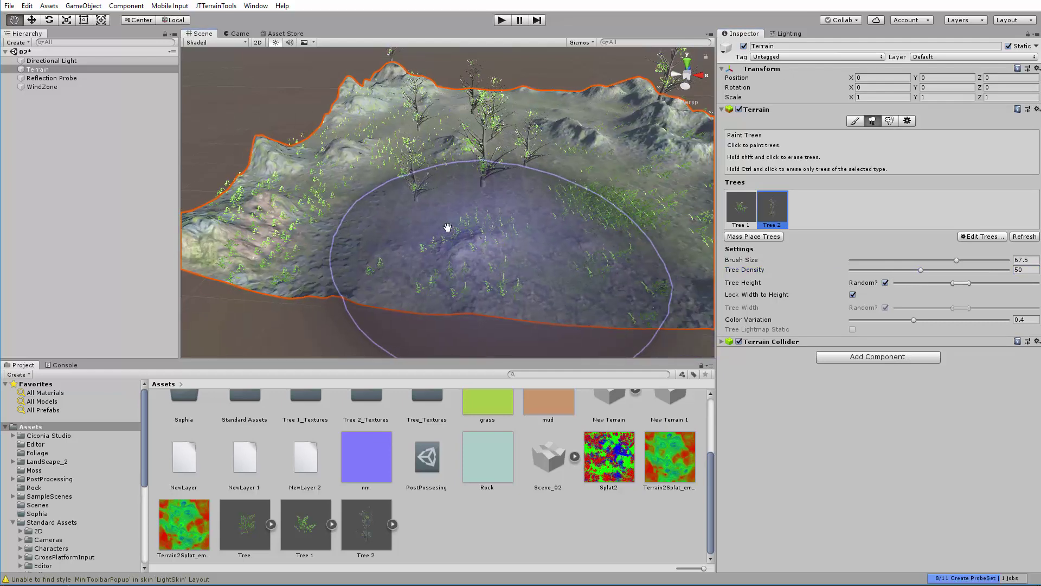
alt+drag(447, 228, 384, 169)
scroll(453, 234, up, 5)
alt+drag(381, 233, 364, 185)
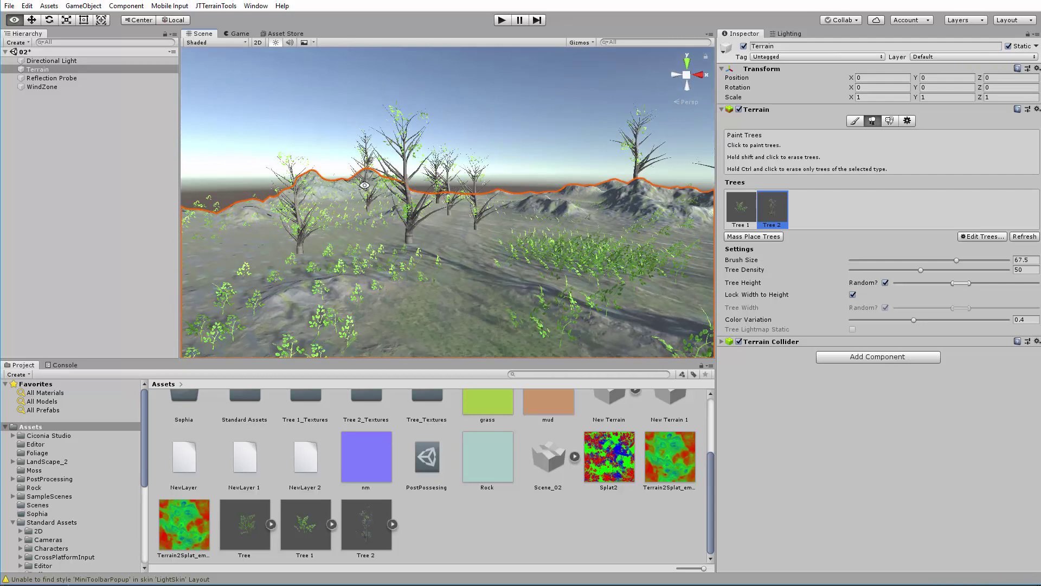
scroll(500, 270, up, 3)
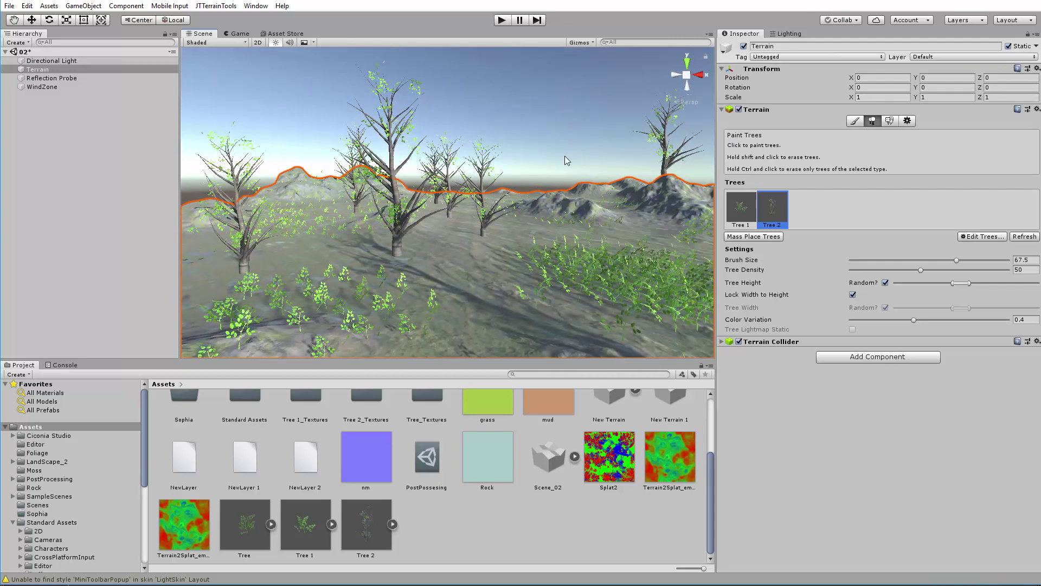
click(502, 20)
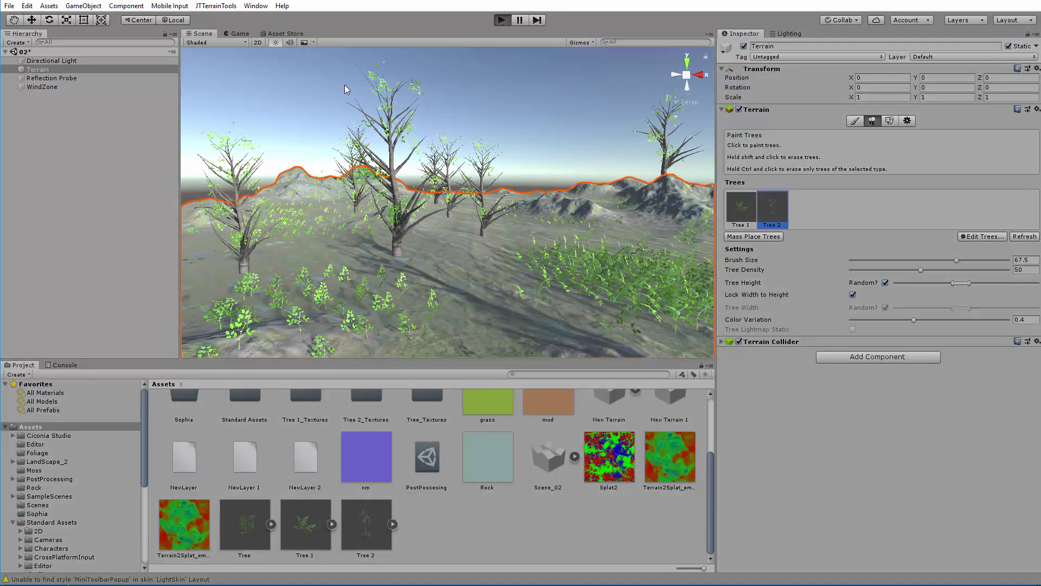
click(204, 33)
right_drag(420, 220, 387, 146)
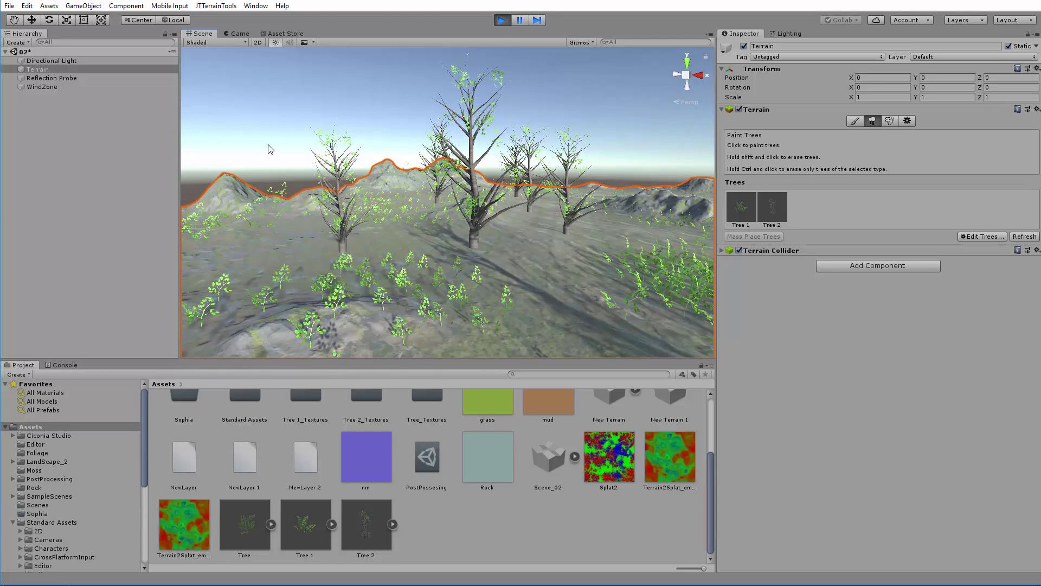
key(q)
alt+drag(547, 246, 498, 223)
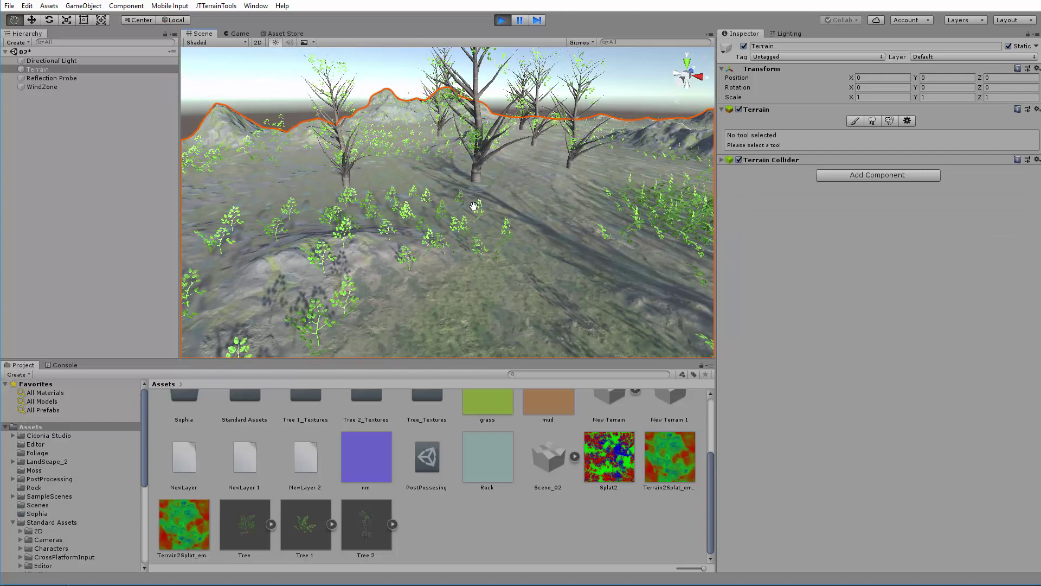
alt+right_drag(474, 206, 348, 179)
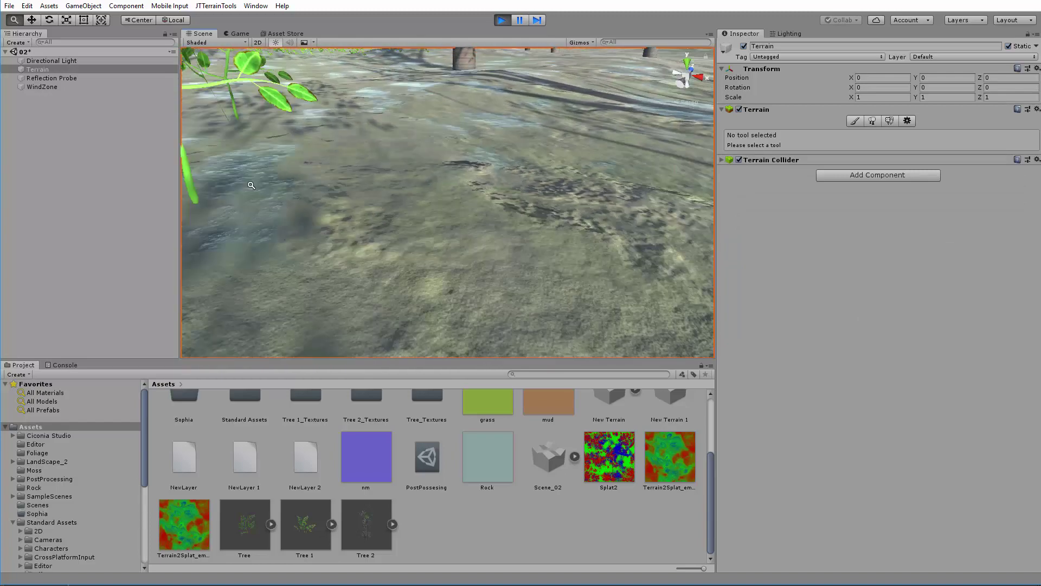
alt+drag(398, 265, 487, 160)
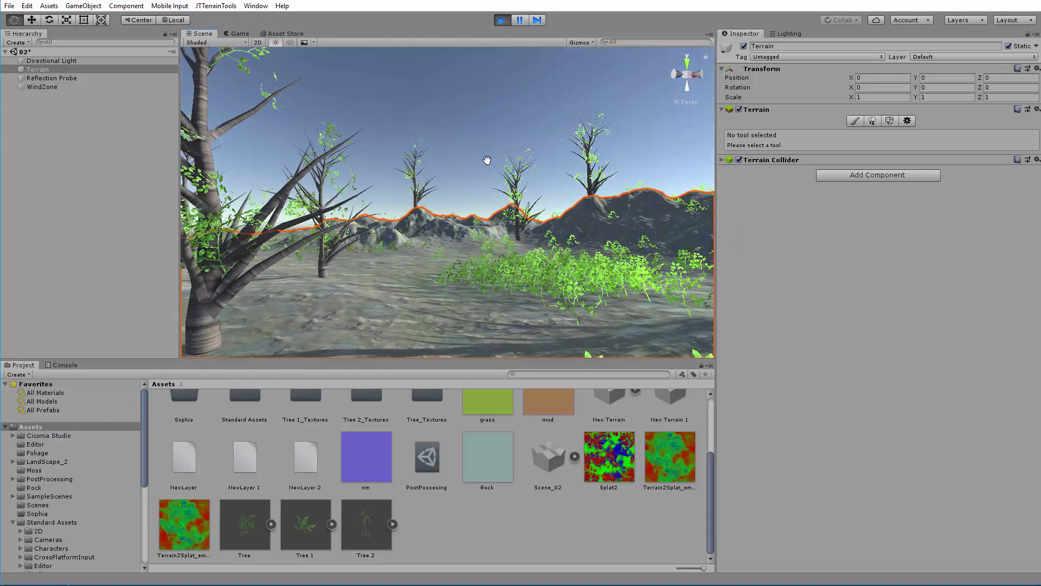
- Select the Directional Light, inspect the trees and plants up close, and stop play mode
click(66, 62)
alt+drag(271, 179, 479, 237)
scroll(540, 178, up, 3)
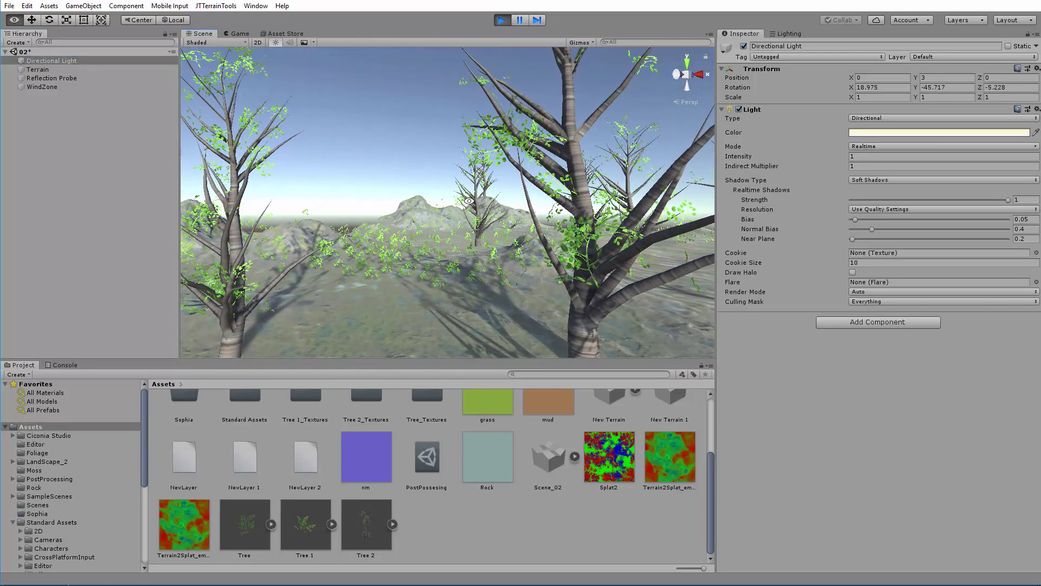
alt+drag(434, 264, 544, 235)
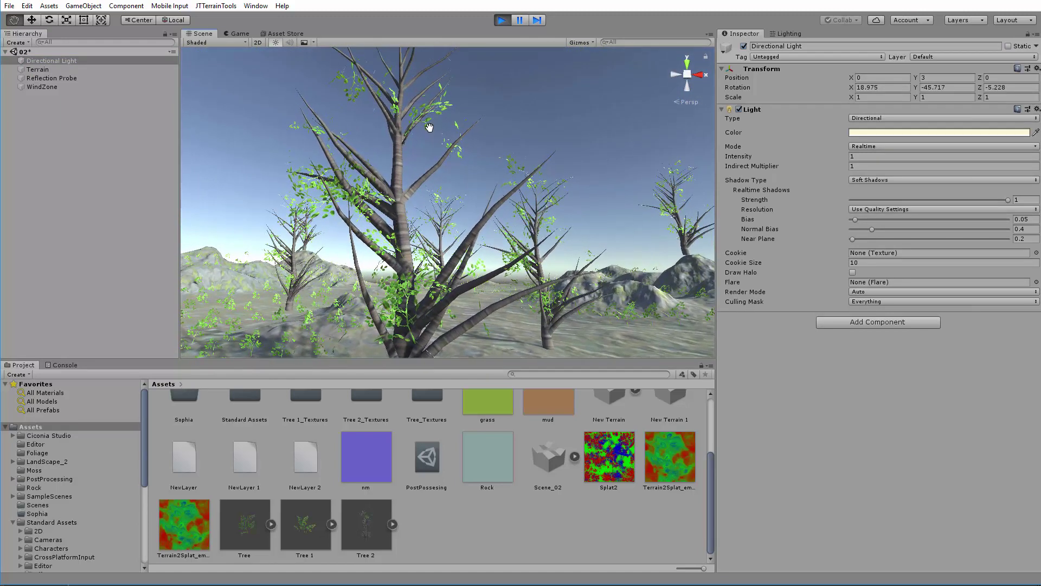
alt+drag(429, 128, 130, 318)
alt+drag(342, 287, 273, 210)
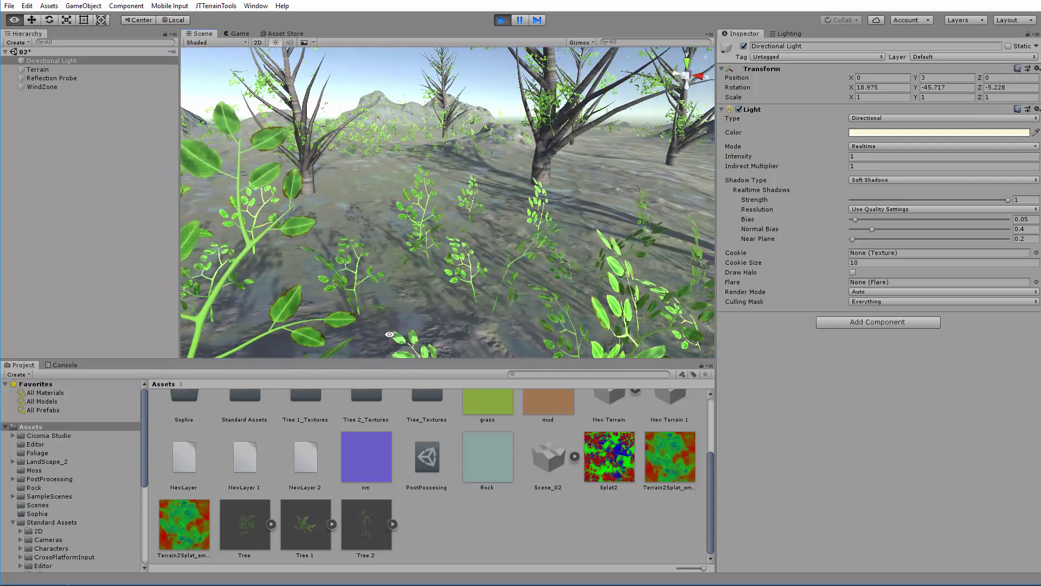
click(503, 24)
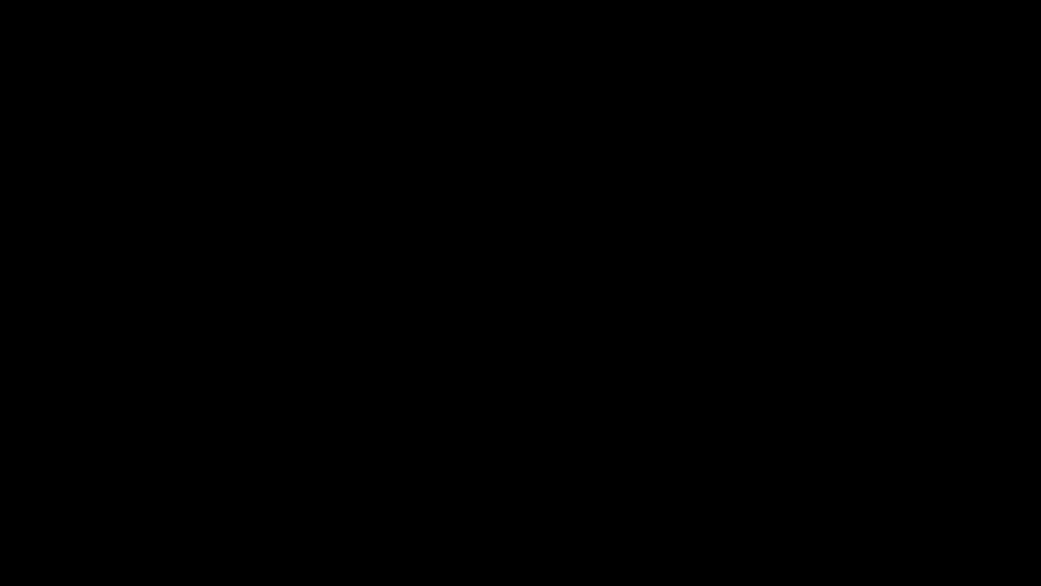